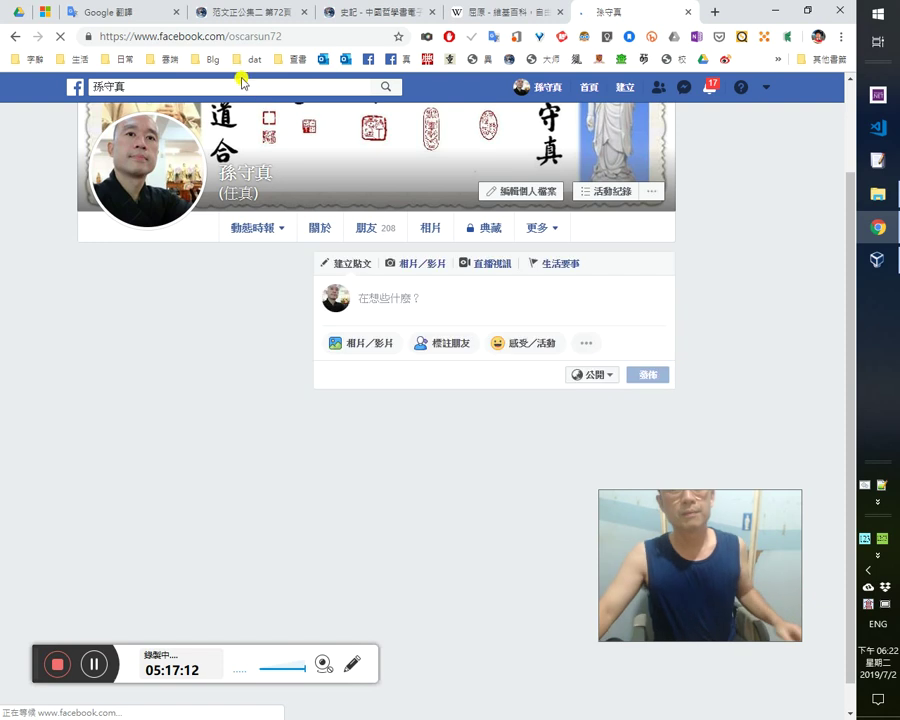
# Search Facebook for the bookstore page 天瓏資訊圖書.
pyautogui.click(240, 82)
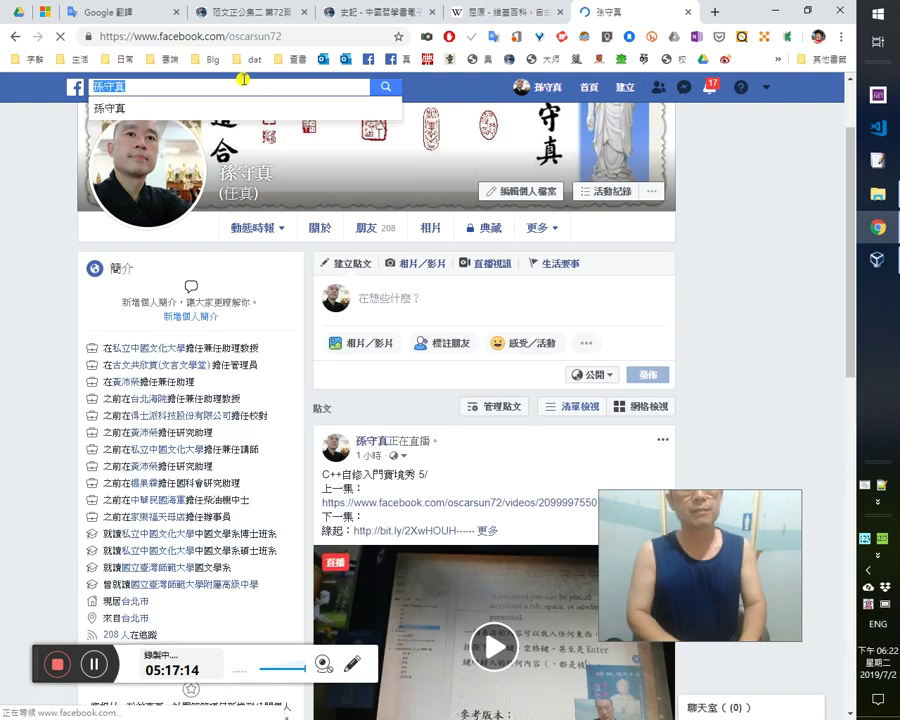
pyautogui.write('t')
pyautogui.press('BackSpace')
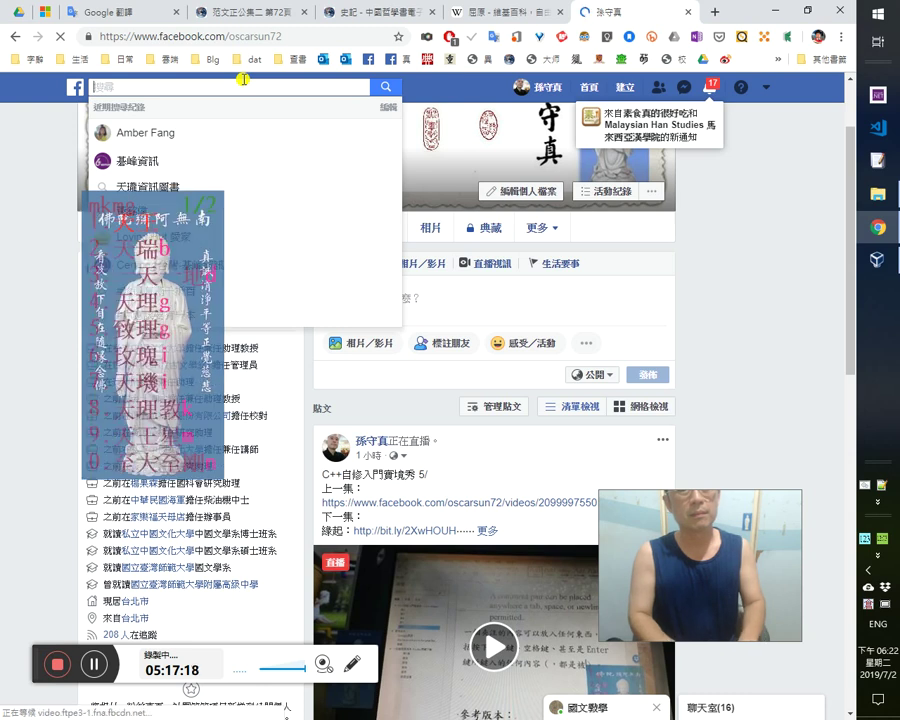
pyautogui.write('天璣')
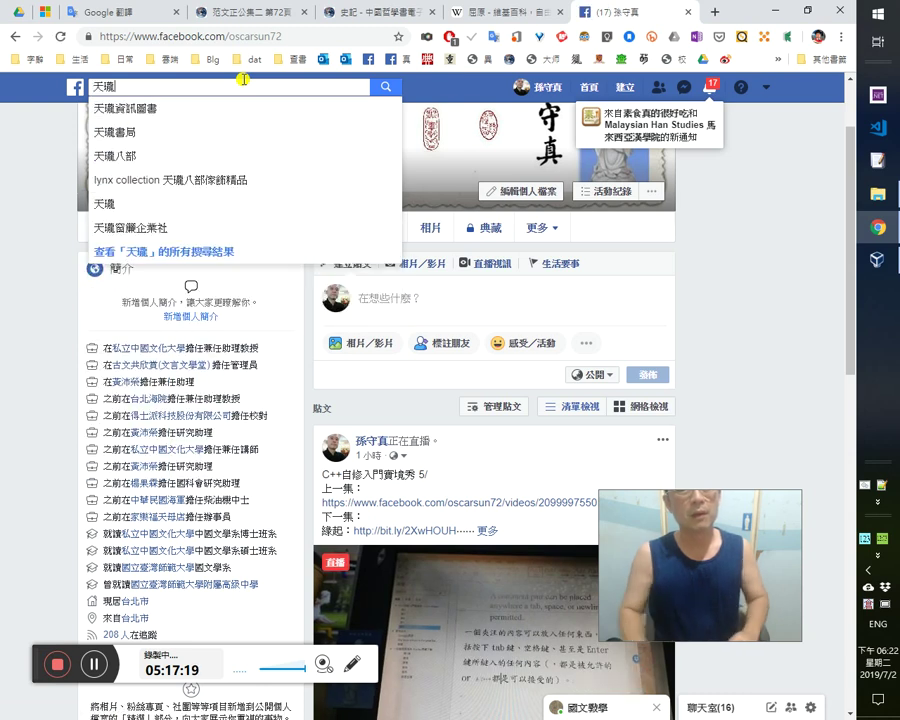
pyautogui.click(185, 115)
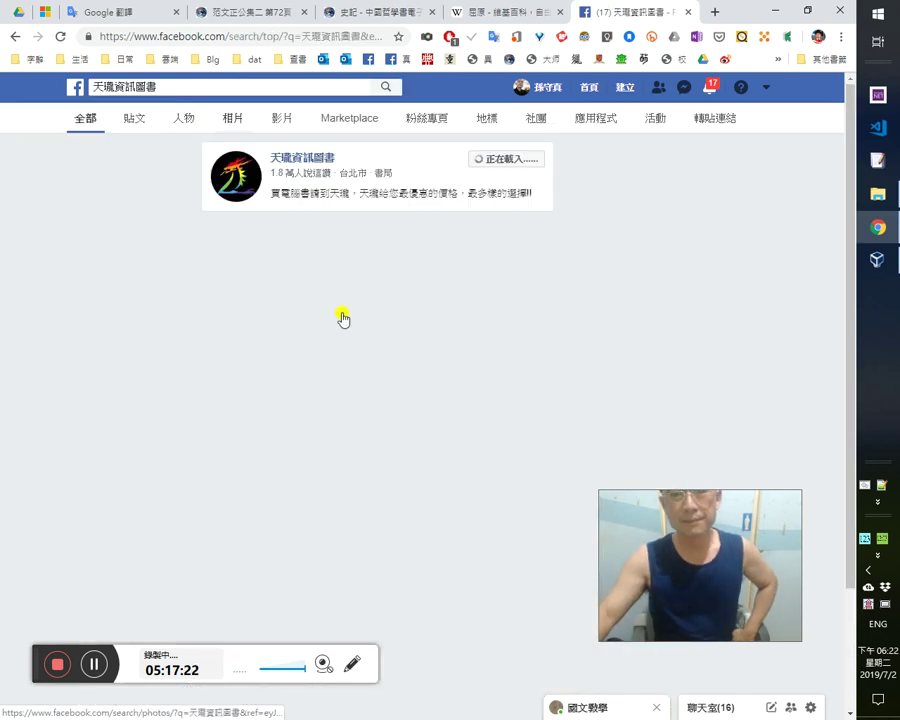
# Load the bookmarked Facebook profile in a separate tab and open the 天瓏資訊圖書 page from the search results.
pyautogui.middleClick(402, 60)
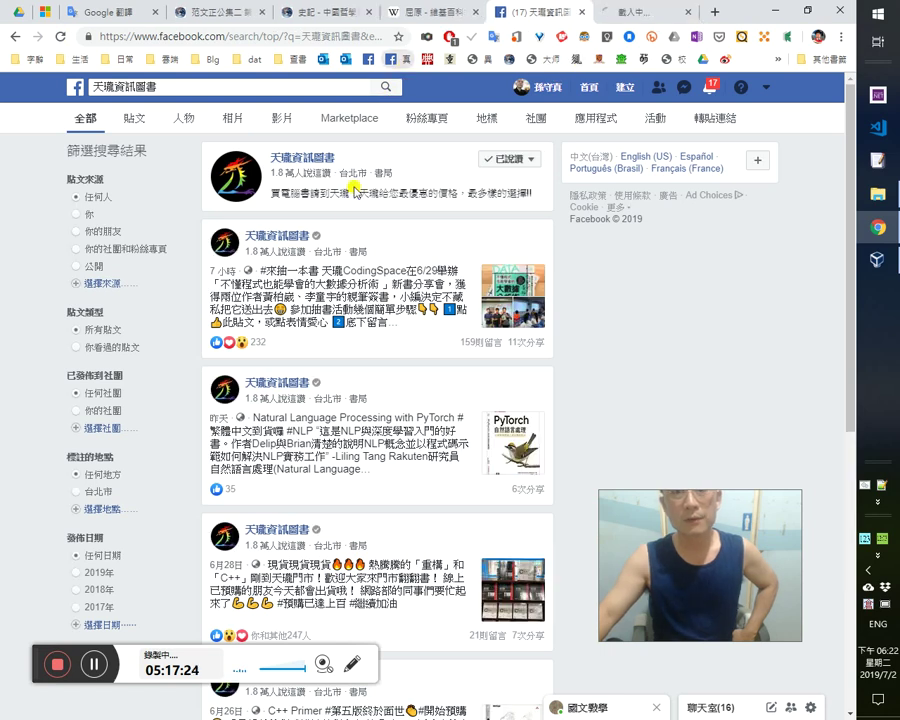
pyautogui.click(324, 160)
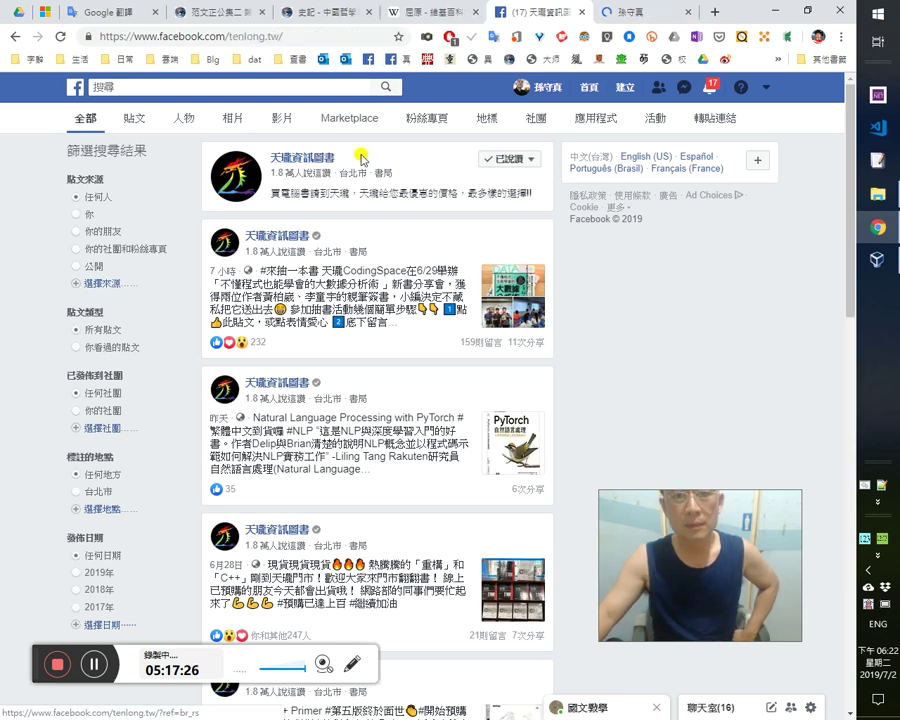
pyautogui.hotkey('ctrl', 'Tab')
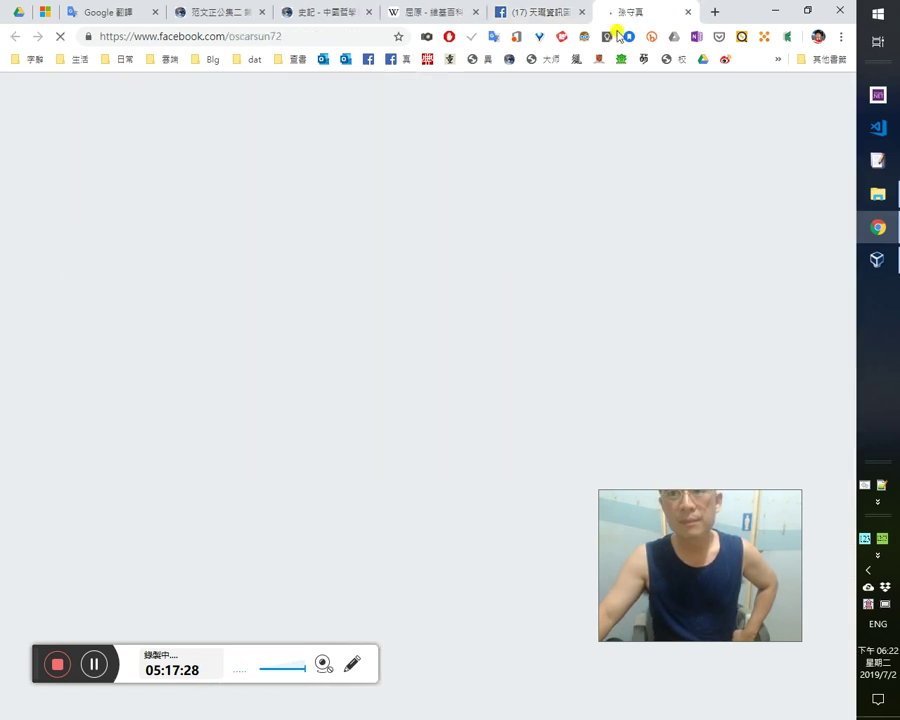
pyautogui.click(532, 13)
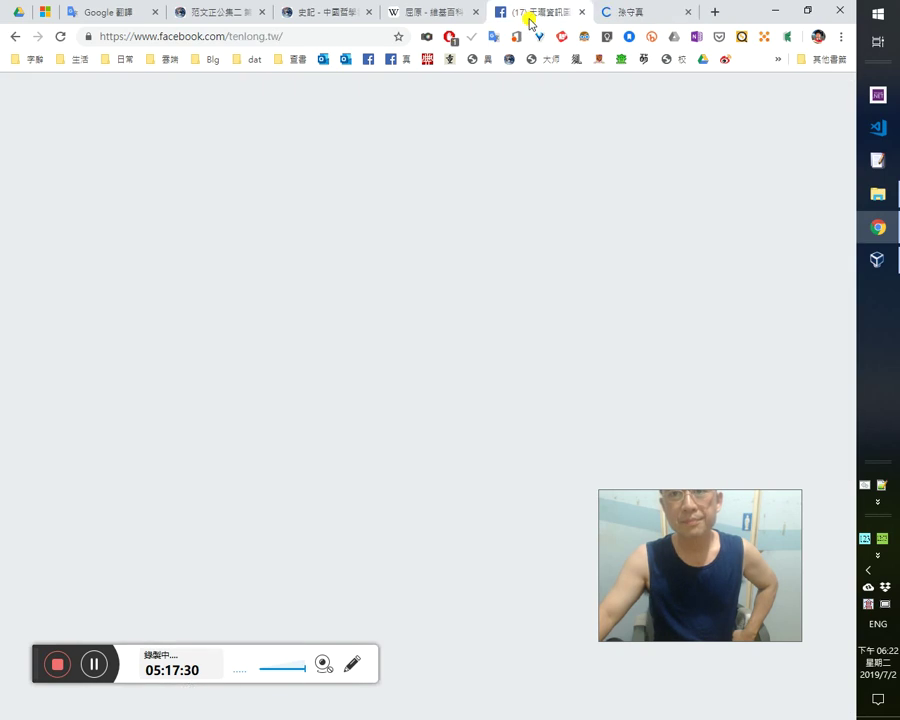
# Open the Tenlong store page for the PyTorch 自然語言處理 book from the bookstore's Facebook post.
pyautogui.scroll(-4, 474, 306)
pyautogui.scroll(-5, 474, 306)
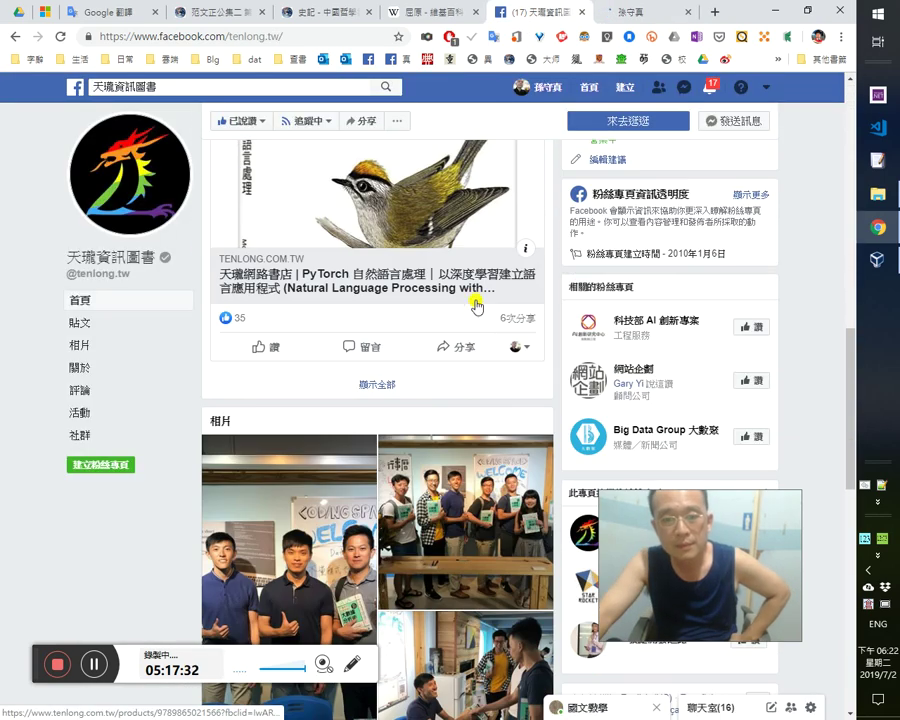
pyautogui.scroll(2, 474, 300)
pyautogui.click(369, 328)
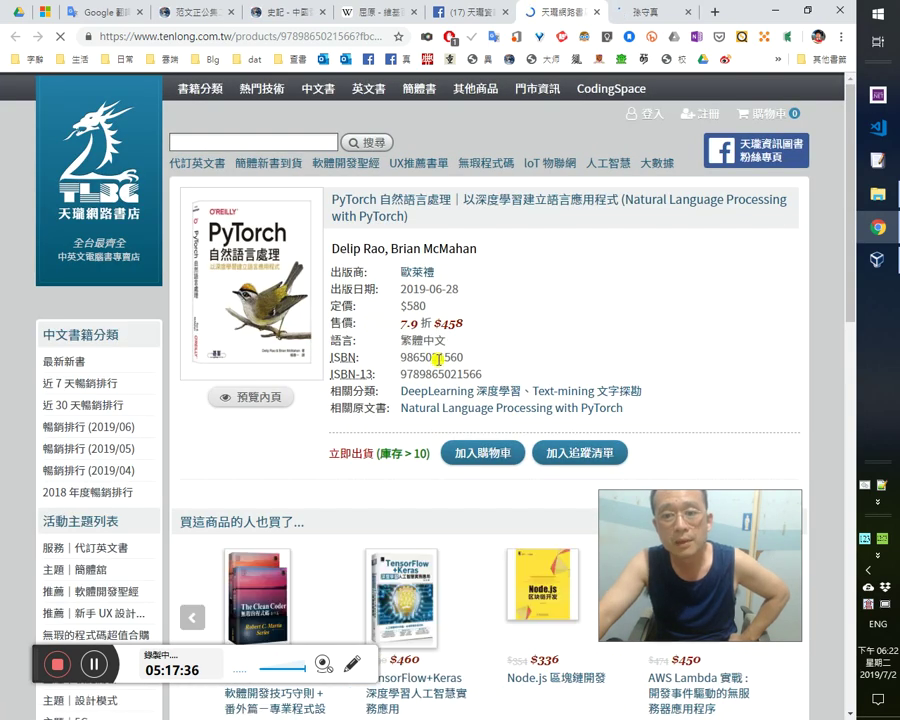
# Browse the store's Text-mining 文字探勘 category and return to the PyTorch 自然語言處理 book page.
pyautogui.scroll(-2, 460, 368)
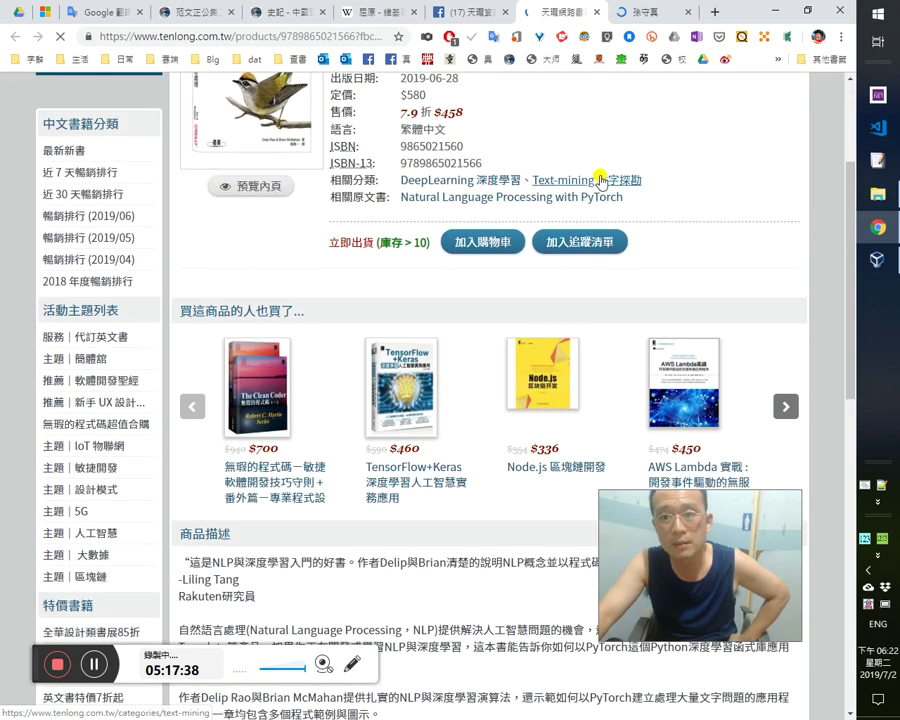
pyautogui.click(600, 181)
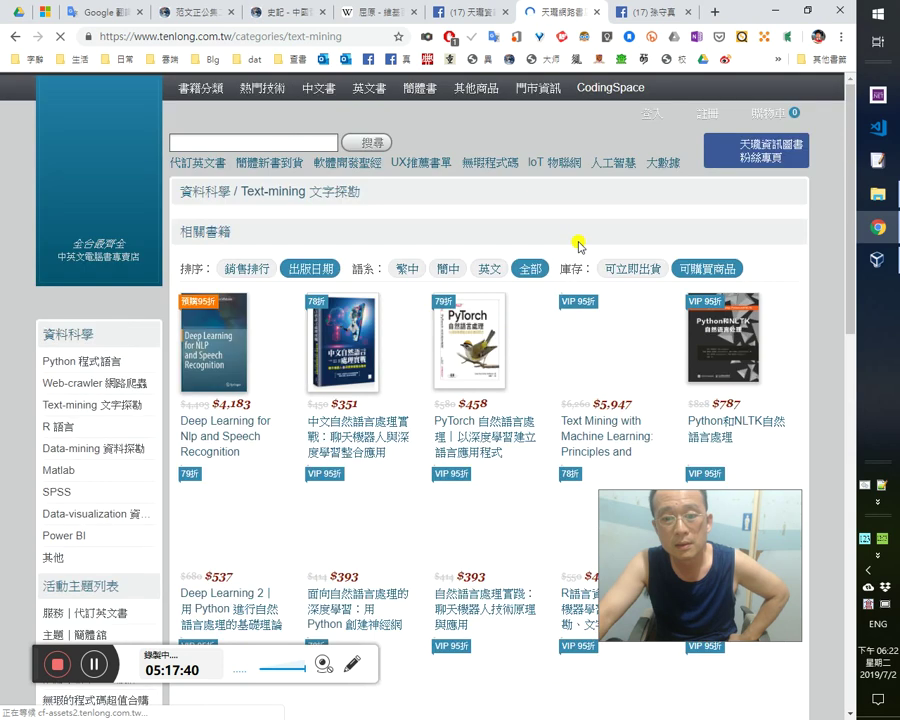
pyautogui.scroll(-2, 573, 258)
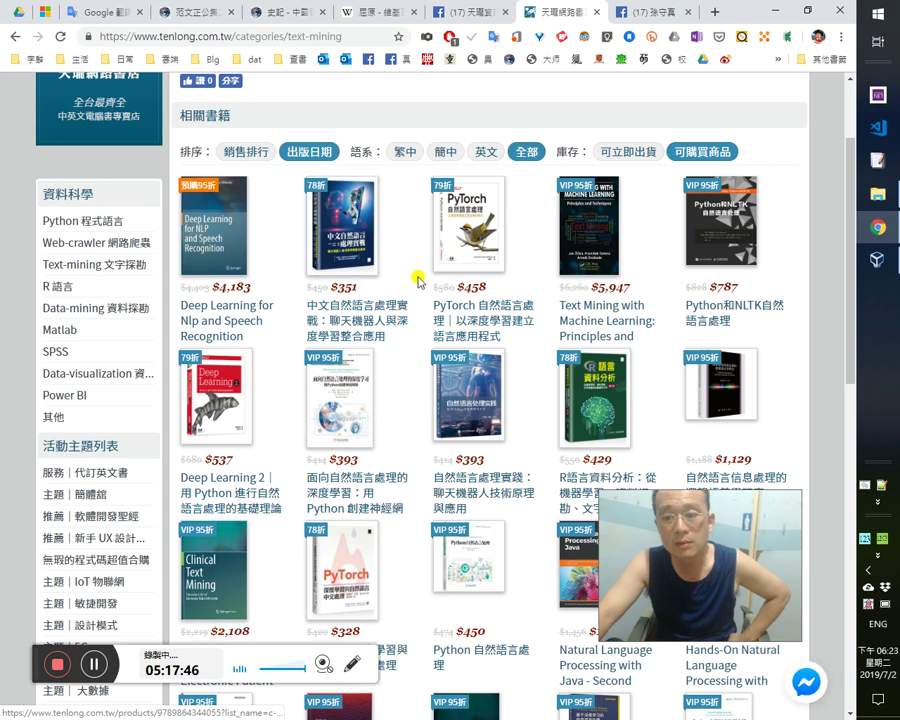
pyautogui.click(438, 308)
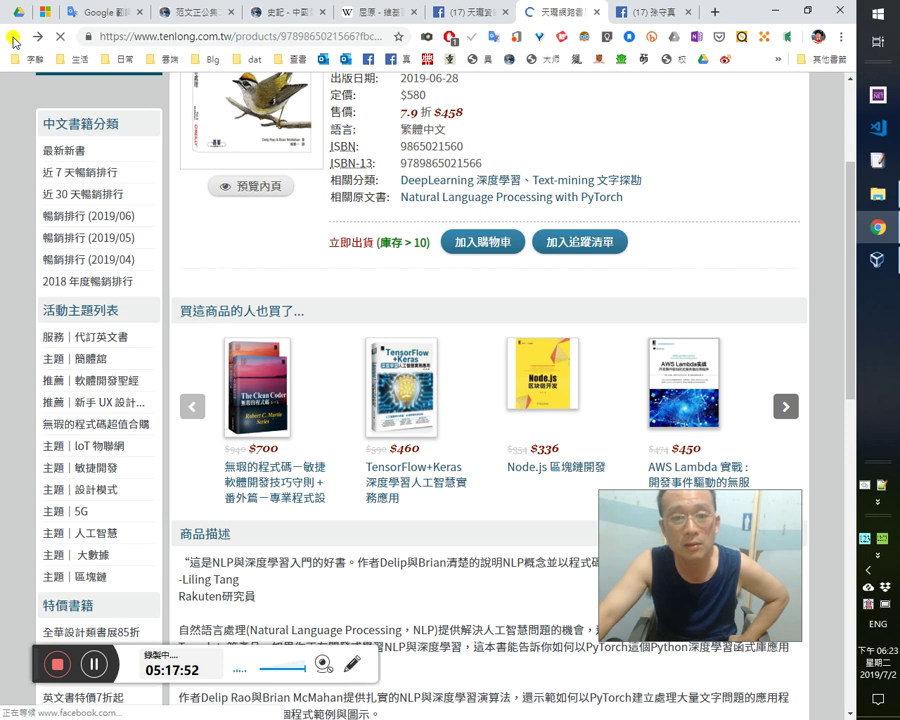
# Go back to the Facebook search results for 天瓏資訊圖書 and close the bookstore's chat window.
pyautogui.hotkey('ctrl', 'shift', 'Tab')
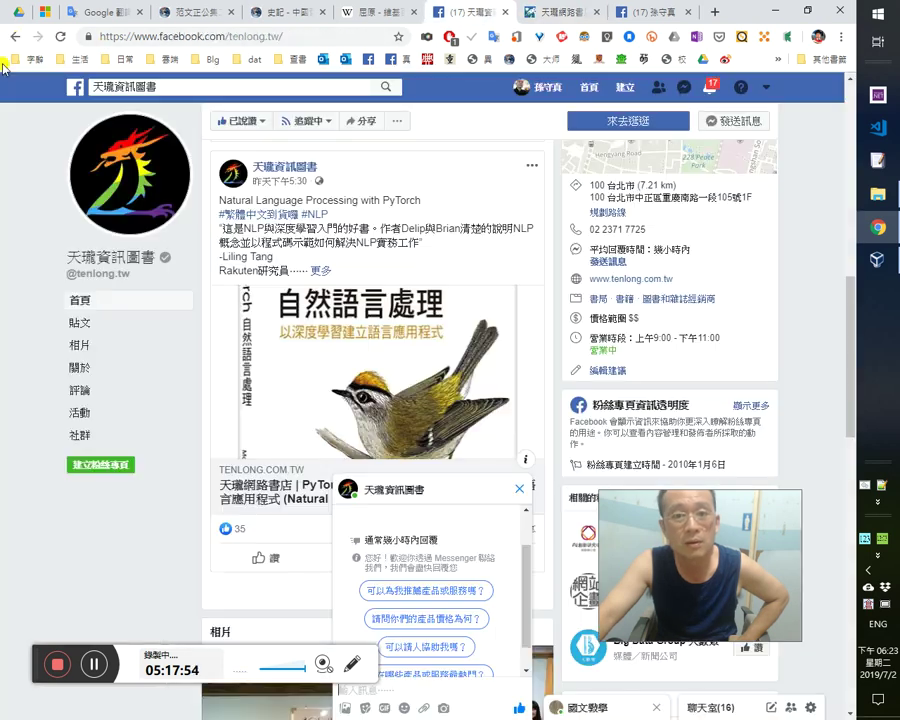
pyautogui.click(16, 38)
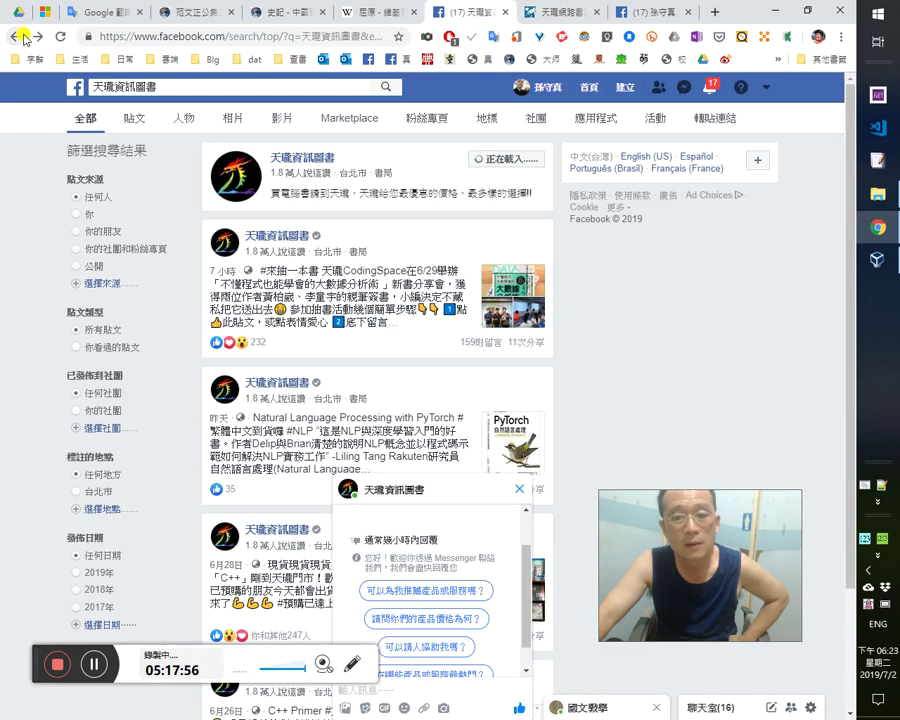
pyautogui.click(518, 489)
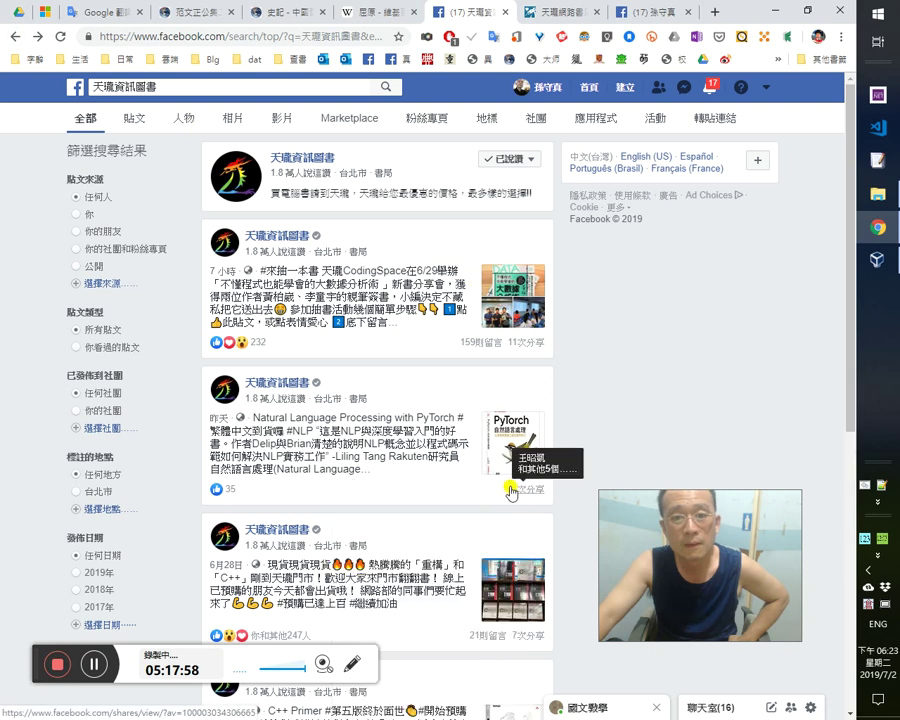
# Open the bookstore's #來抽一本書 giveaway post and read its rules and photos.
pyautogui.click(287, 254)
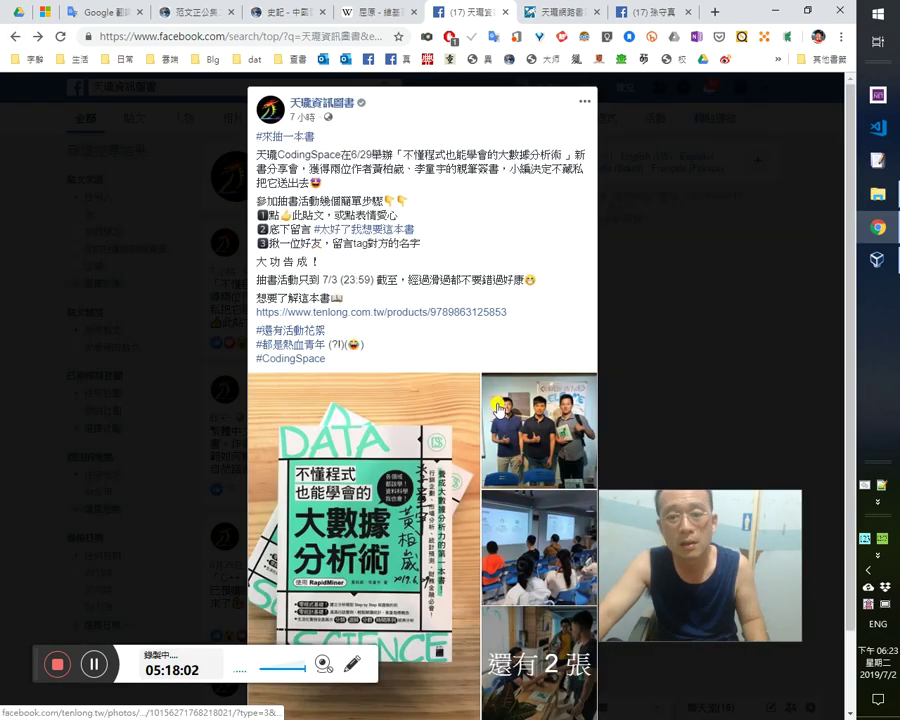
pyautogui.scroll(-1, 497, 393)
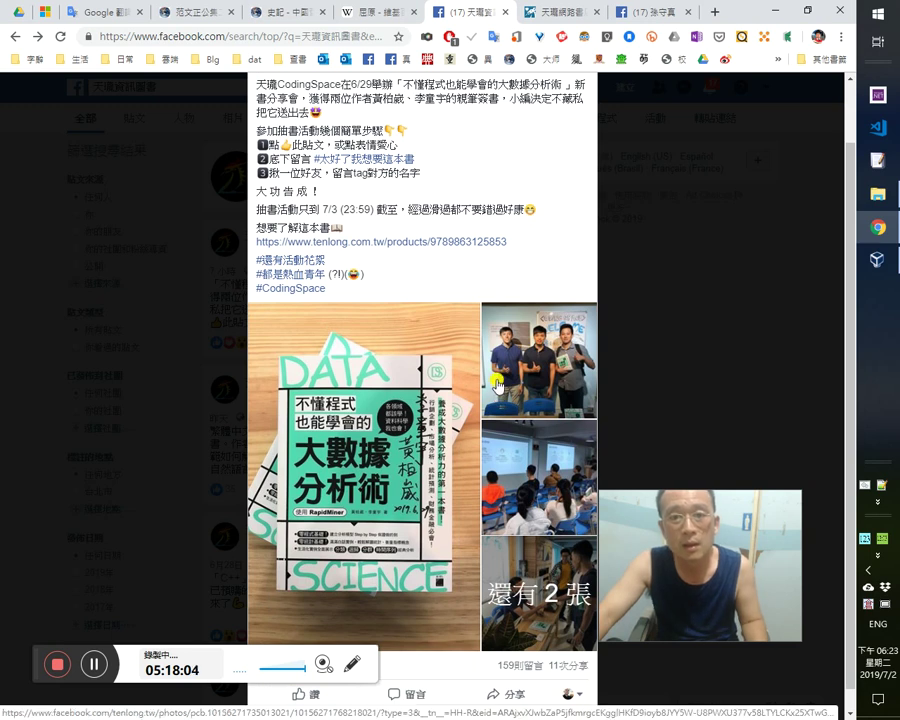
pyautogui.scroll(1, 440, 250)
pyautogui.scroll(-1, 400, 378)
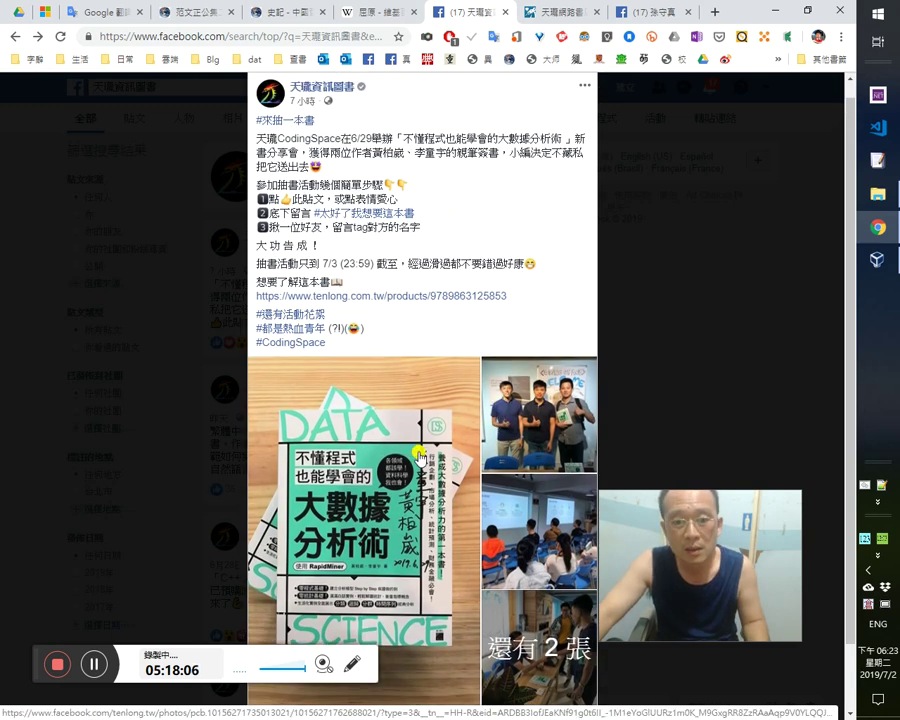
pyautogui.scroll(1, 438, 413)
pyautogui.scroll(1, 438, 413)
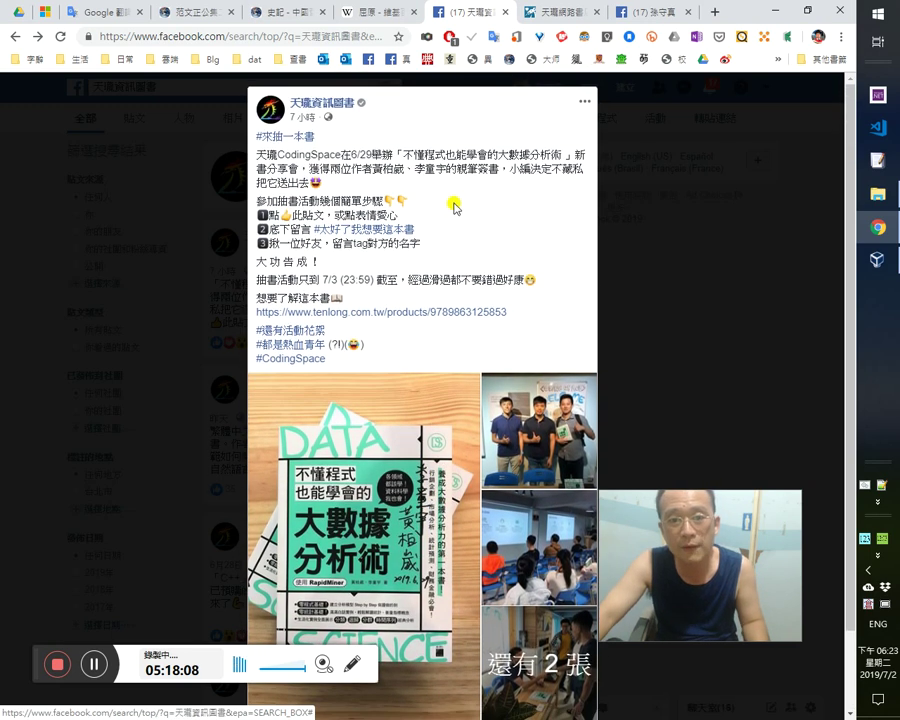
# Return to the PyTorch book's store page and open its Text-mining 文字探勘 category in a new tab.
pyautogui.click(562, 12)
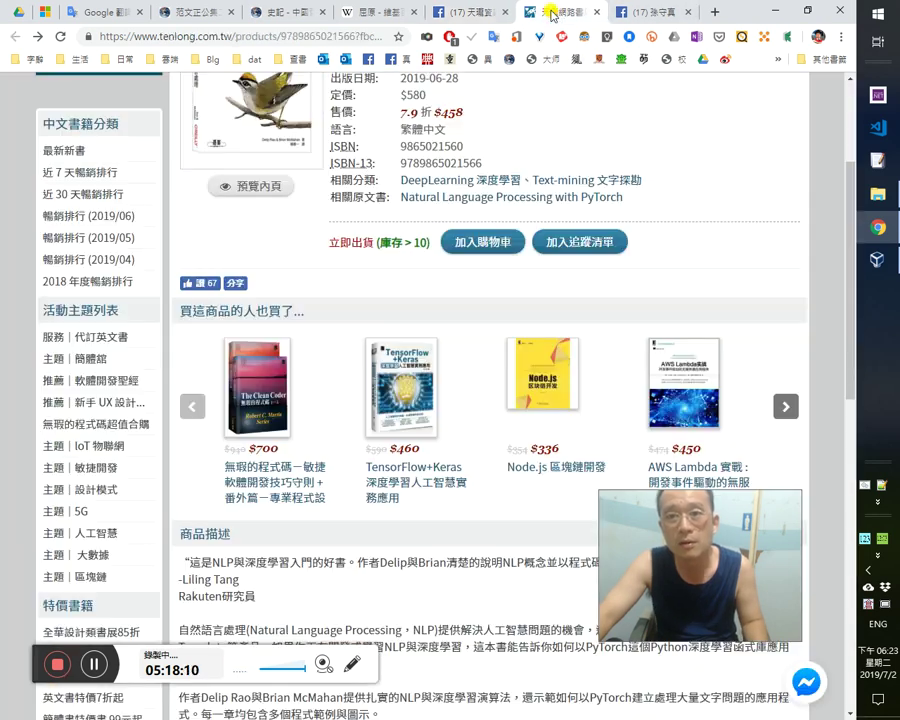
pyautogui.scroll(1, 512, 252)
pyautogui.scroll(1, 510, 251)
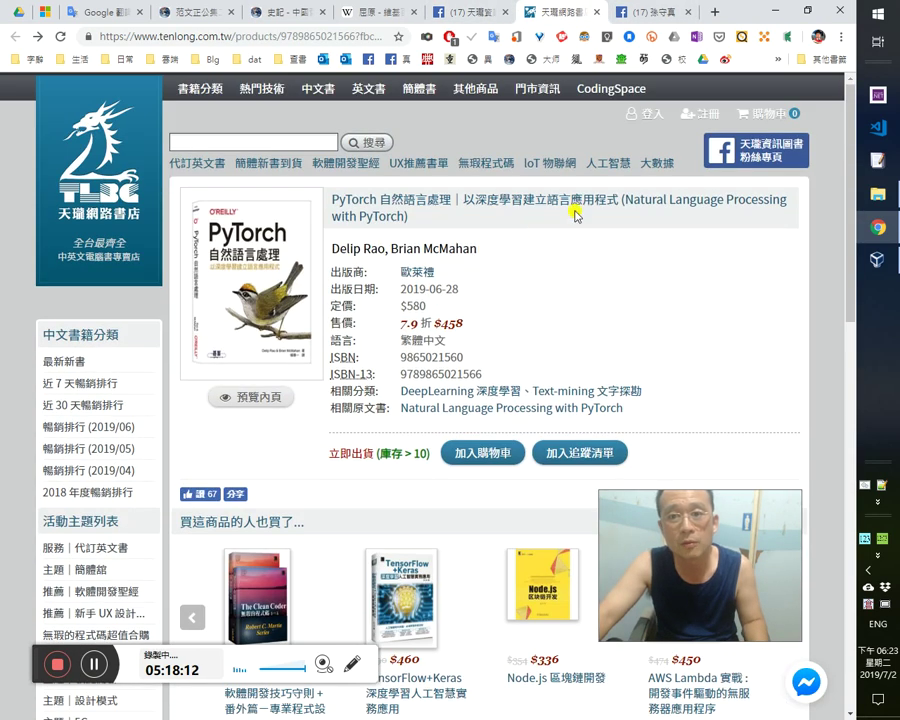
pyautogui.scroll(-1, 469, 222)
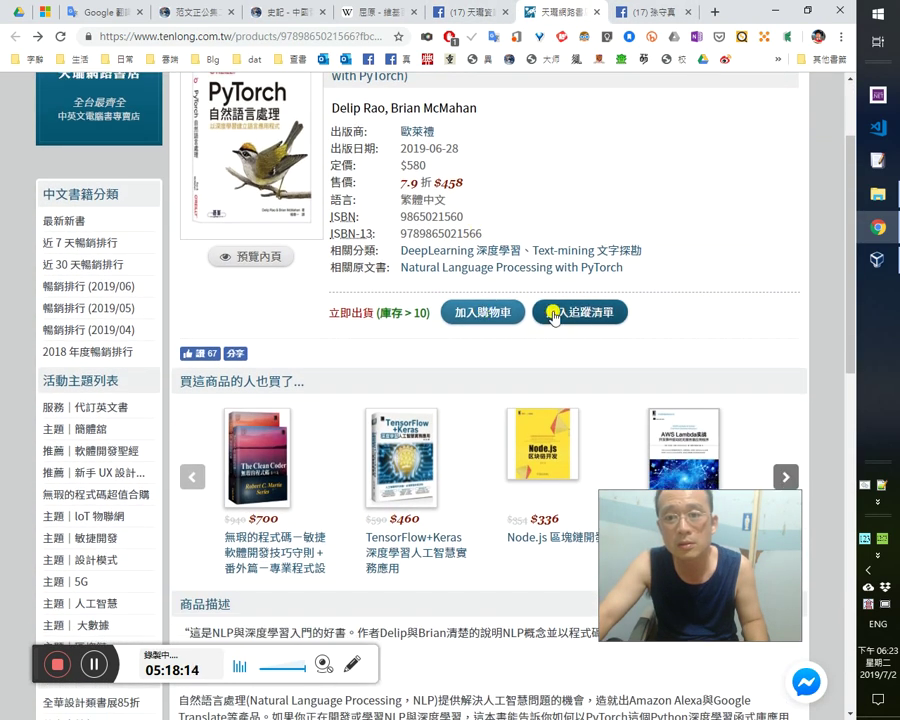
pyautogui.middleClick(608, 257)
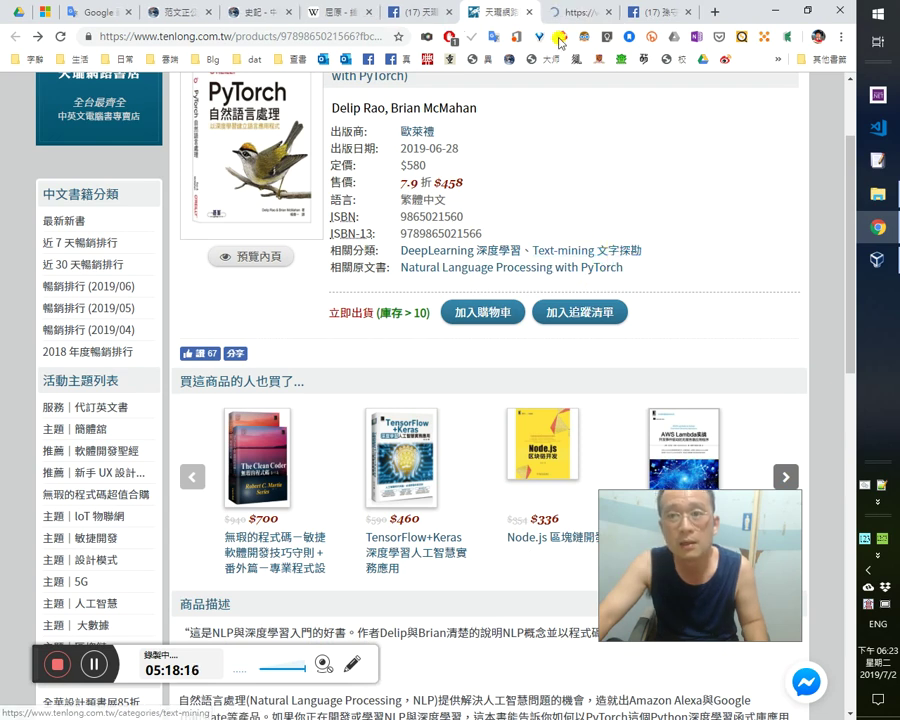
pyautogui.click(555, 14)
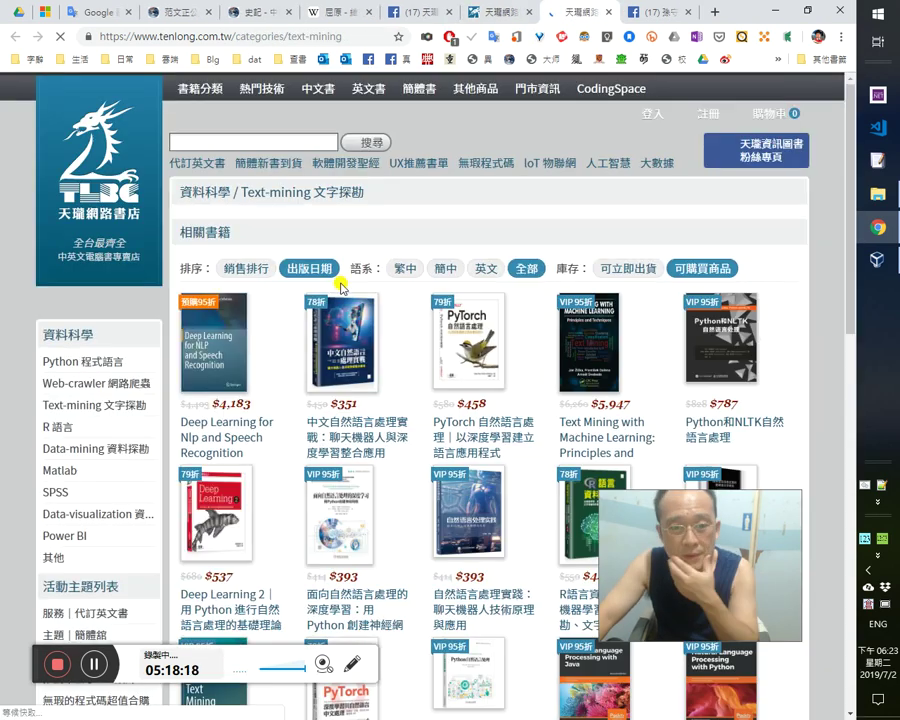
# Open the store page for 中文自然語言處理實戰 and read its product details, description and recommendations.
pyautogui.click(366, 454)
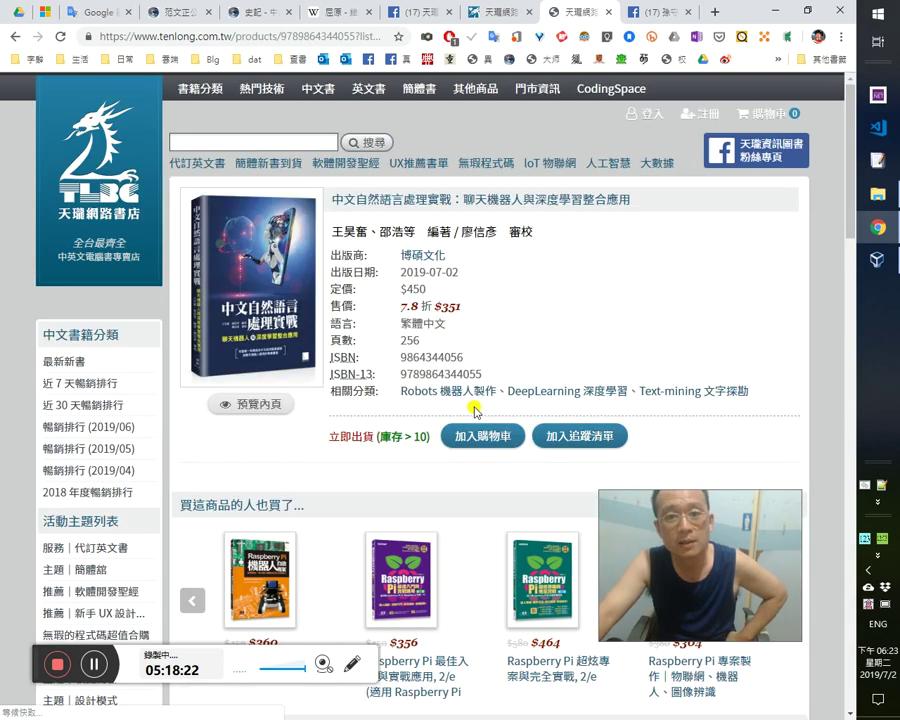
pyautogui.scroll(-1, 505, 280)
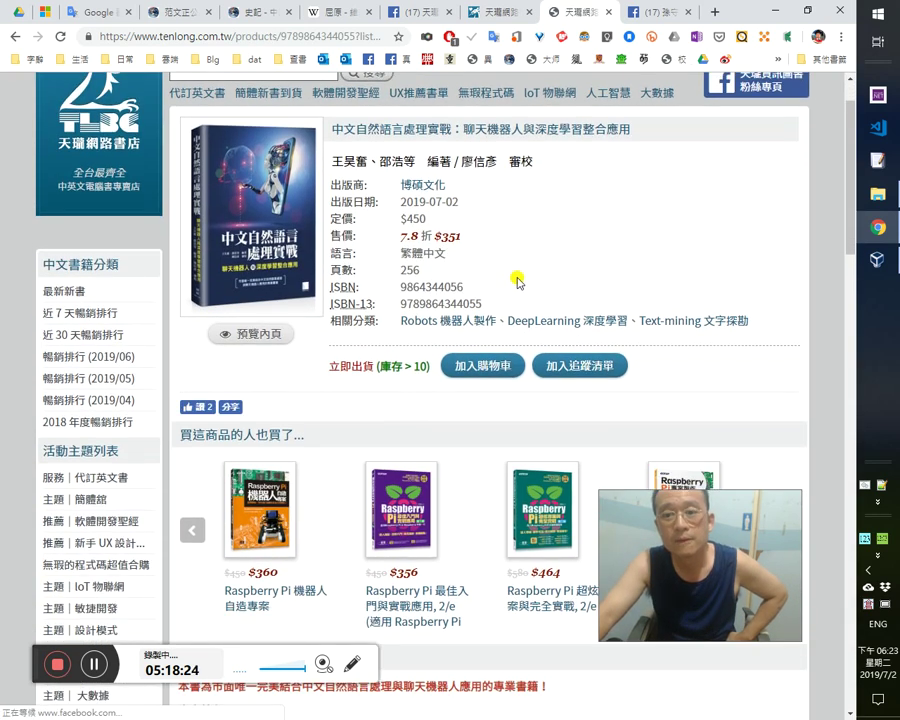
pyautogui.scroll(-2, 517, 250)
pyautogui.scroll(-3, 604, 368)
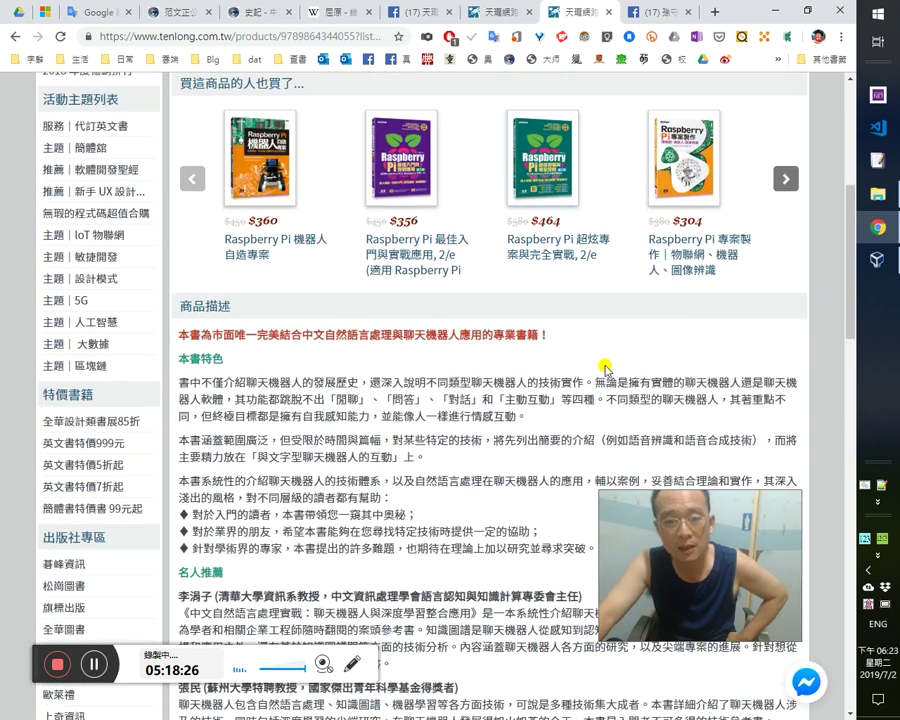
pyautogui.scroll(-2, 580, 366)
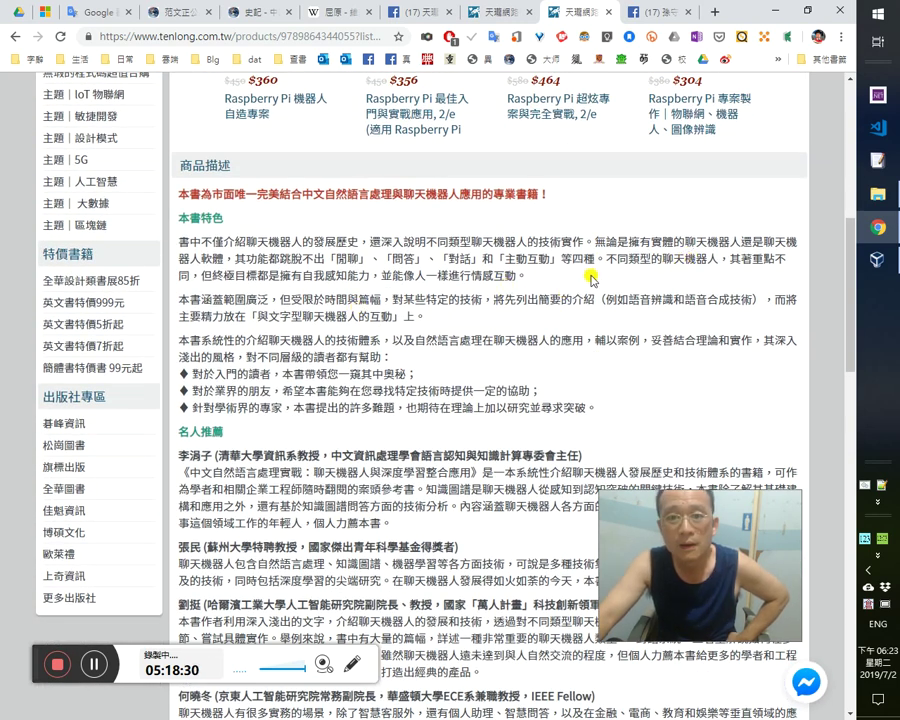
pyautogui.scroll(-3, 540, 384)
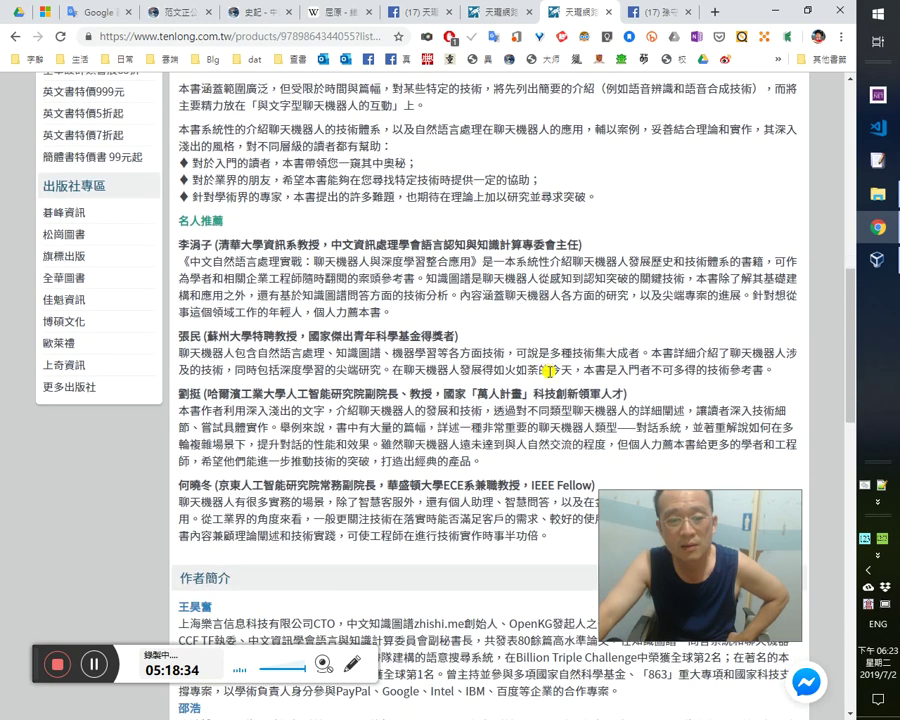
pyautogui.scroll(-2, 546, 372)
pyautogui.scroll(6, 546, 365)
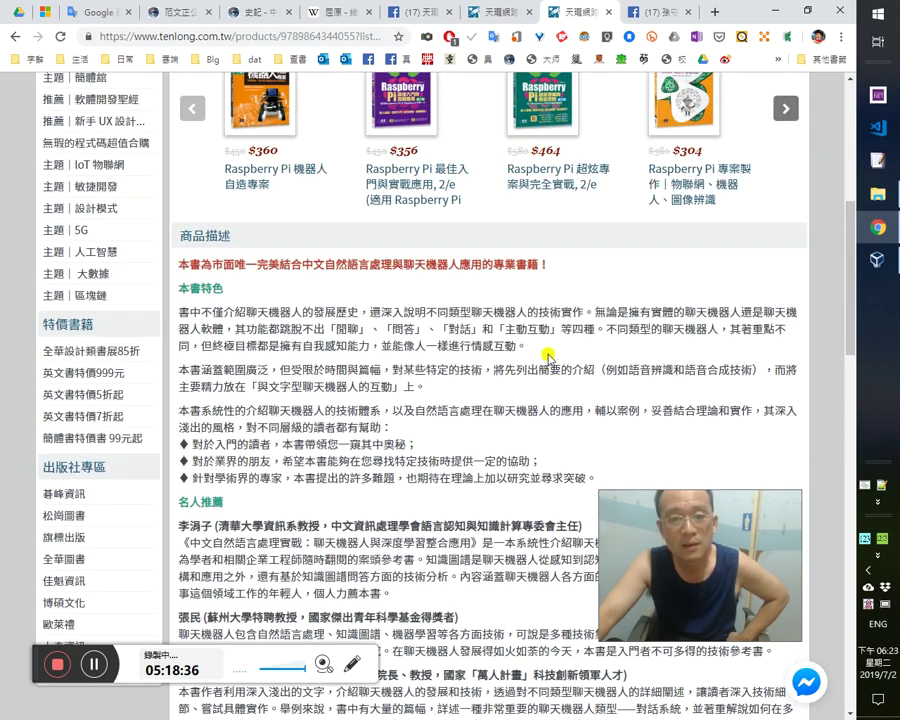
pyautogui.scroll(3, 555, 357)
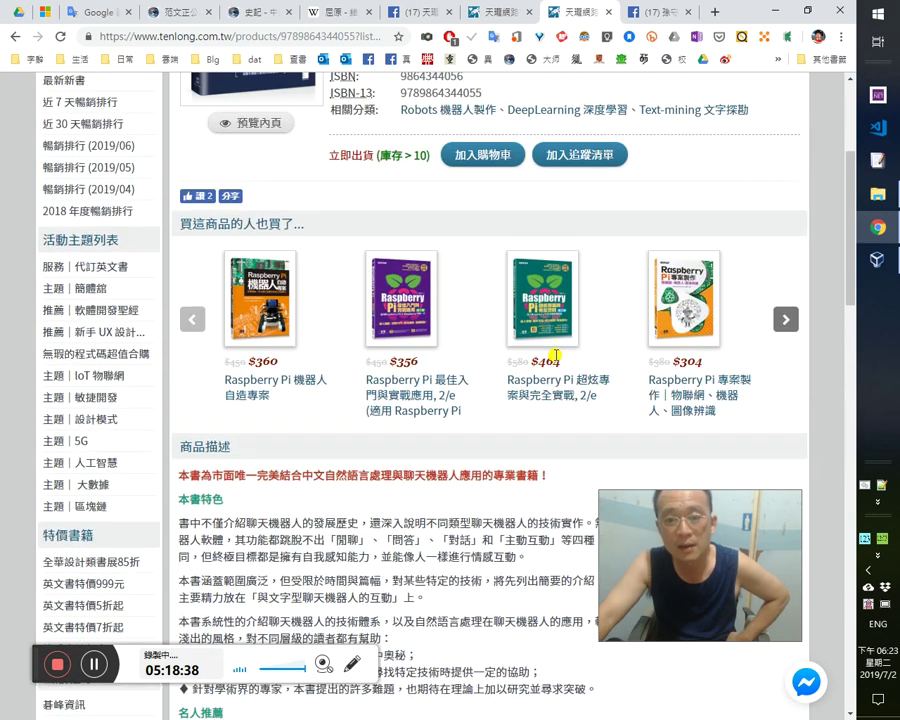
pyautogui.scroll(3, 560, 362)
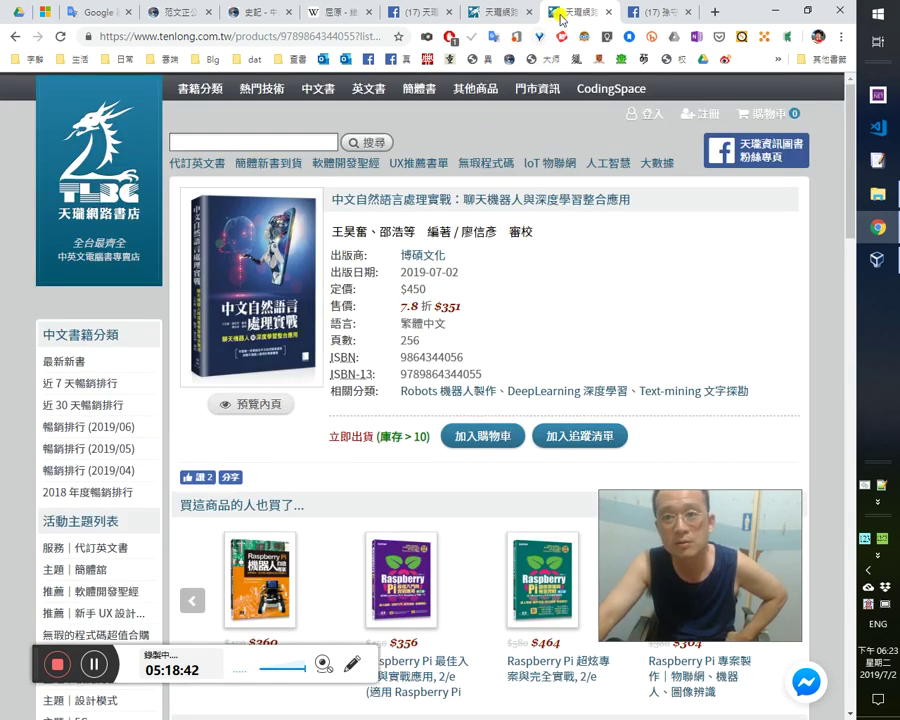
# Return to the Facebook profile that is already open in another tab.
pyautogui.click(662, 14)
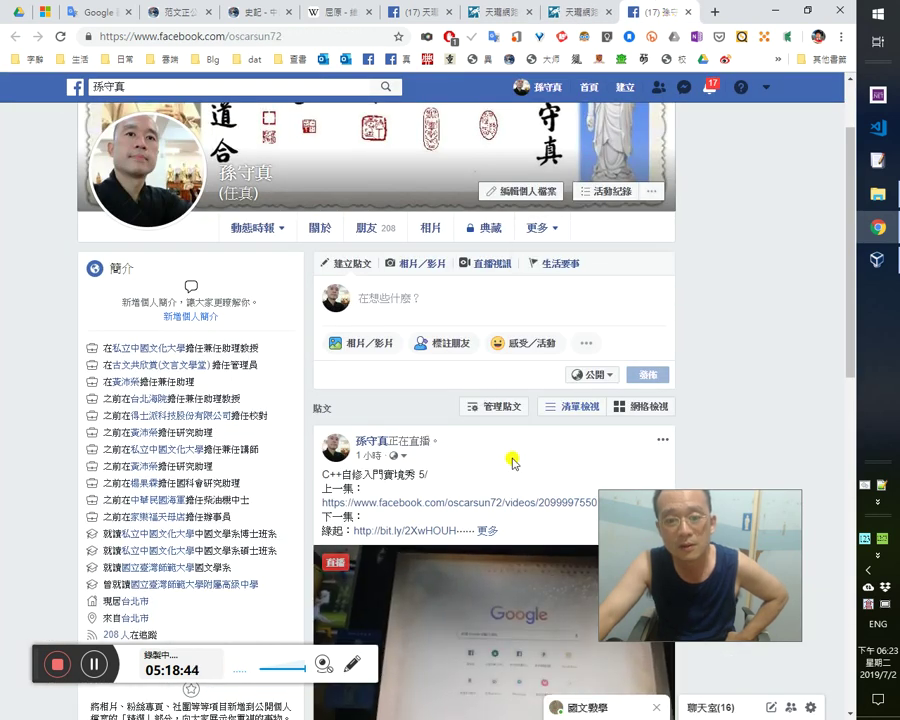
# Share the profile's C++自修入門實境秀 5 live video to the managed fan page 古文共欣賞(文言文學堂).
pyautogui.scroll(-5, 503, 458)
pyautogui.scroll(1, 565, 348)
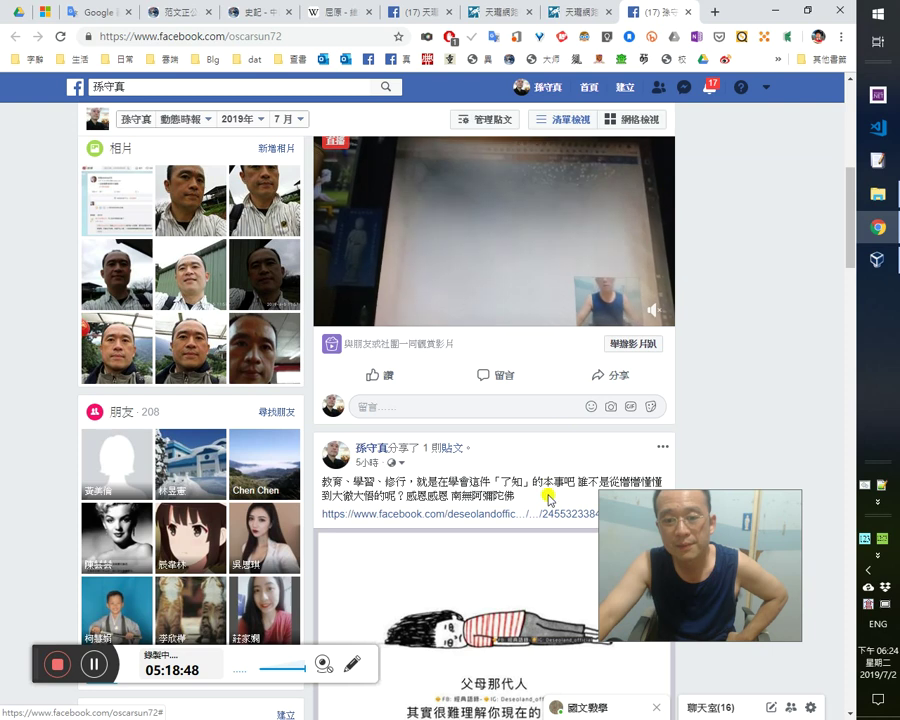
pyautogui.click(595, 378)
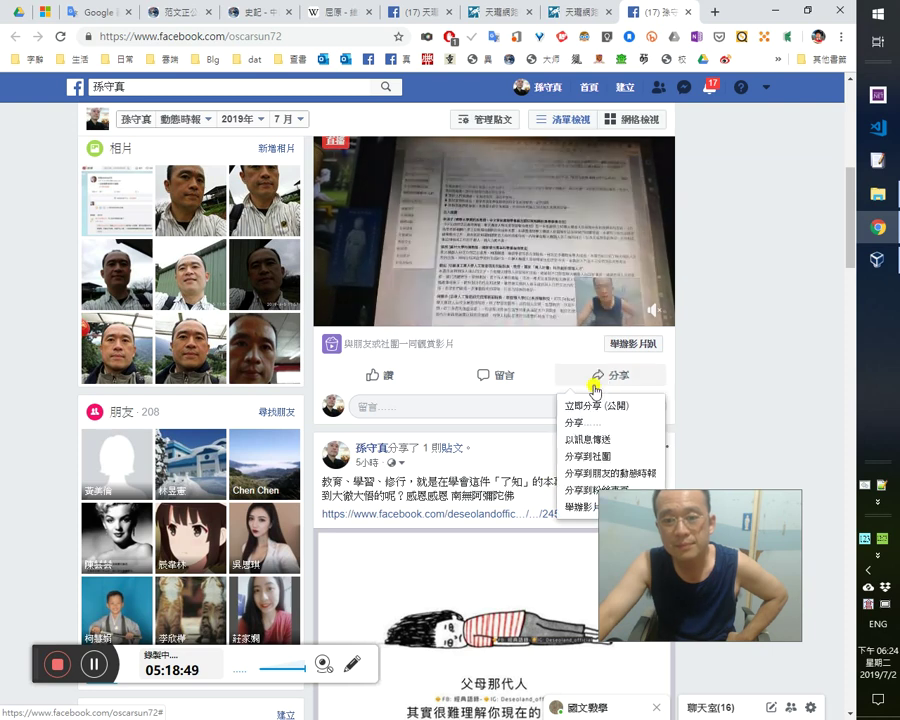
pyautogui.click(575, 507)
pyautogui.click(575, 387)
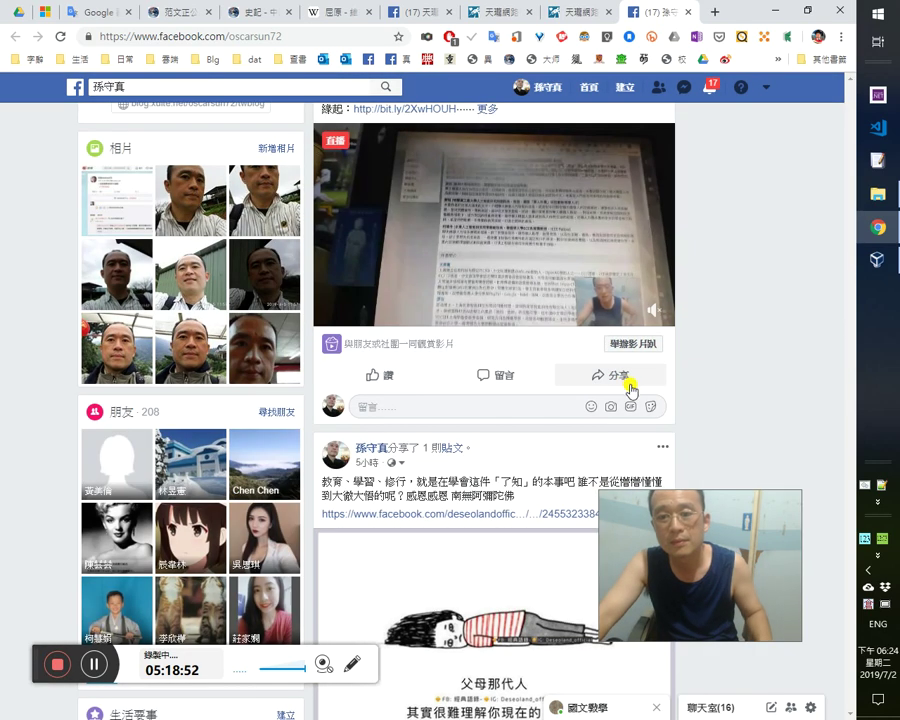
pyautogui.click(614, 376)
pyautogui.click(582, 490)
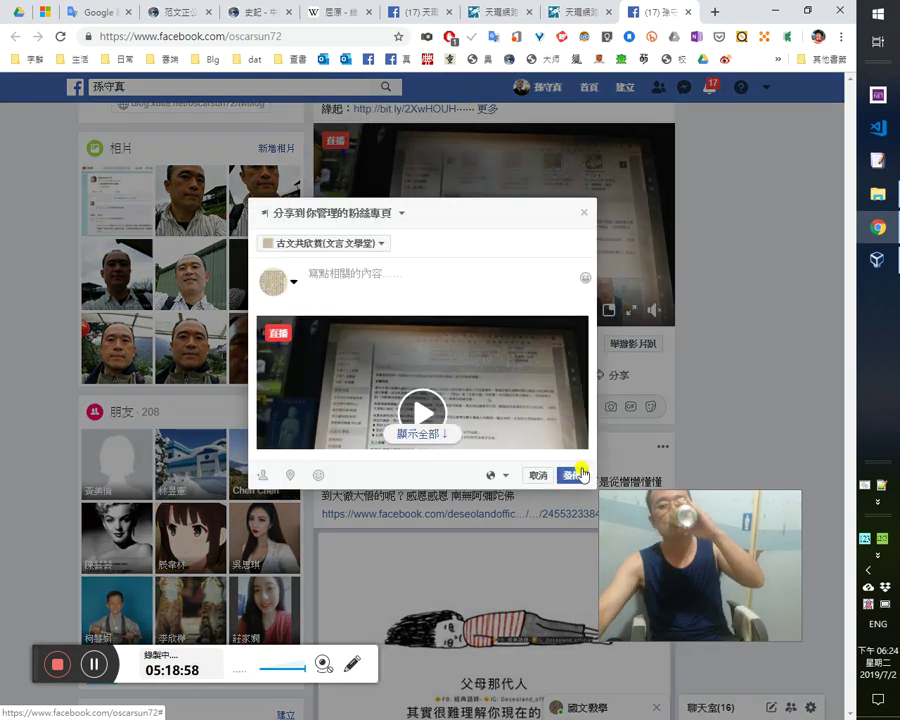
pyautogui.click(575, 475)
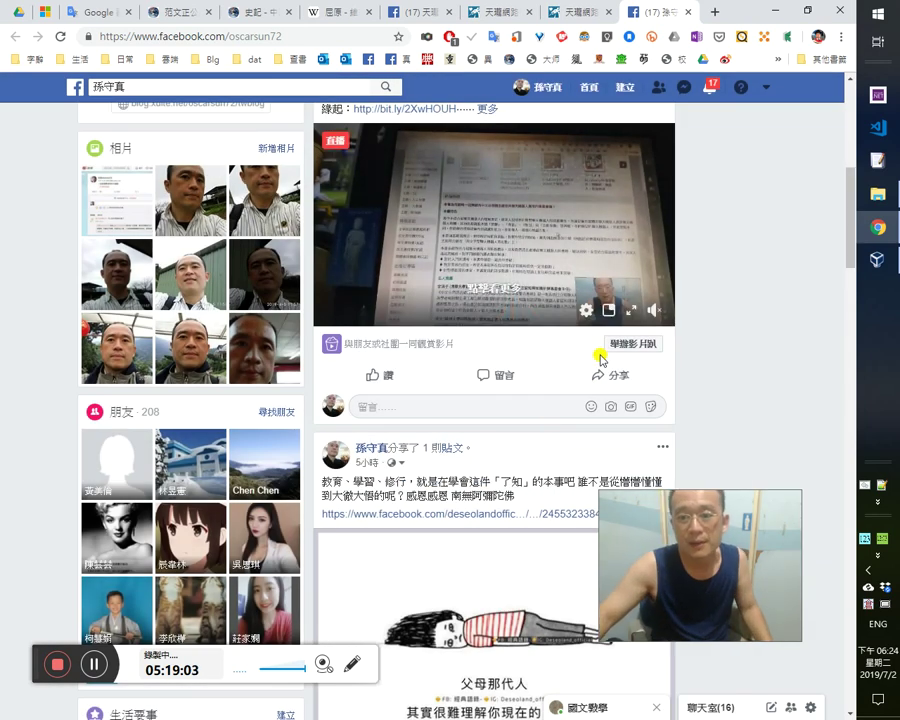
# Share the same live video to the group 古文共欣賞(文言文學堂) and publish it.
pyautogui.click(610, 378)
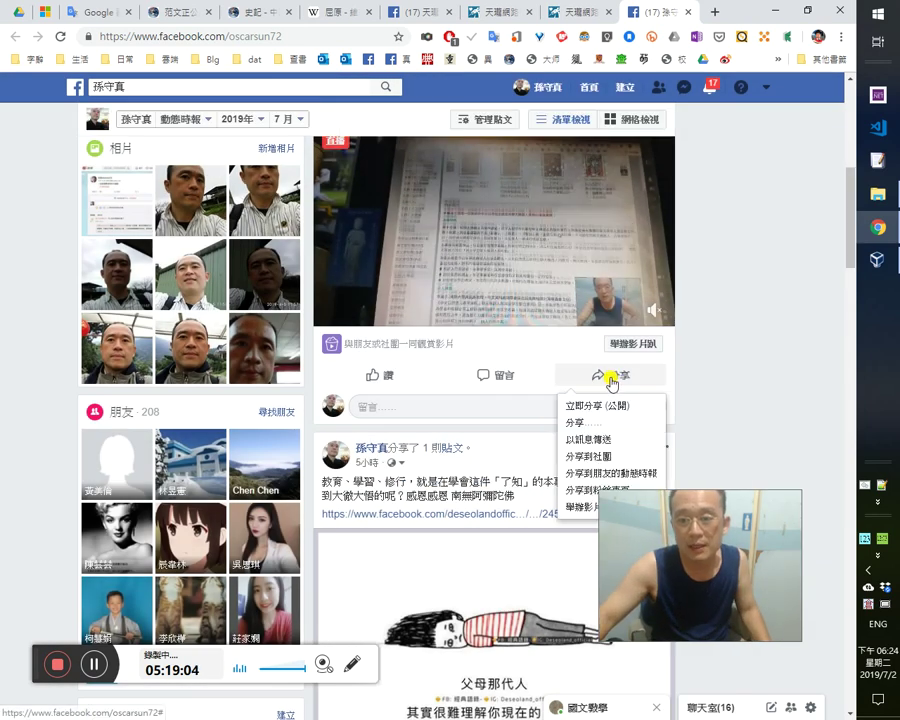
pyautogui.click(614, 455)
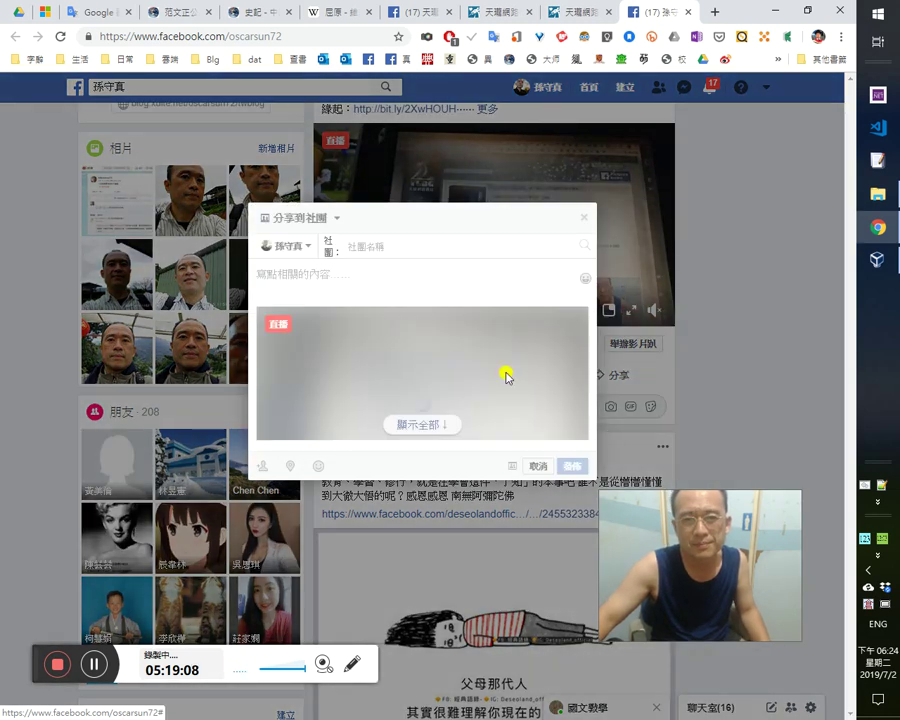
pyautogui.write('中')
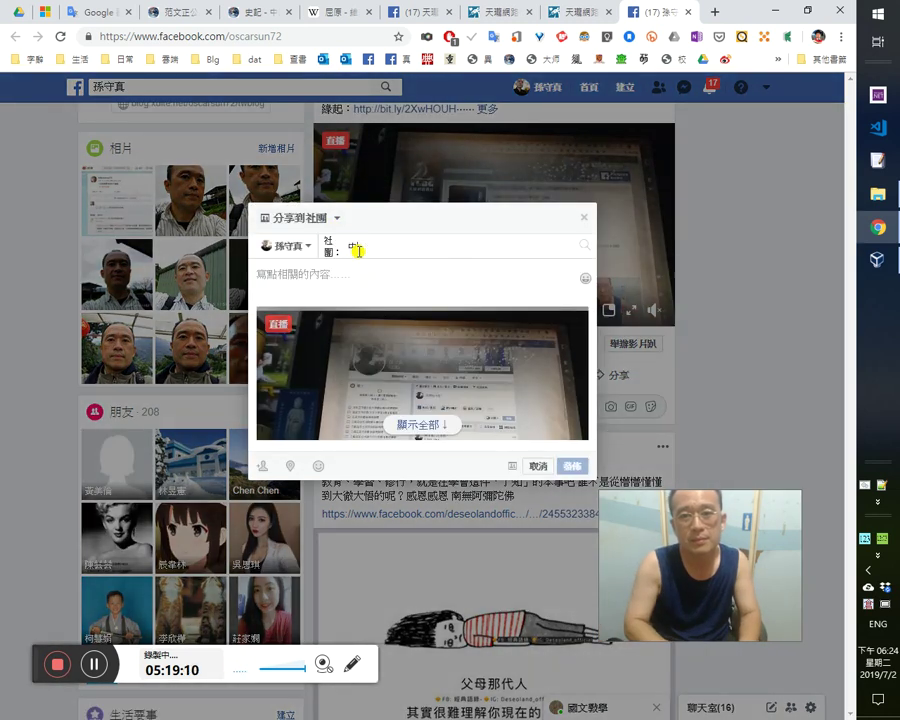
pyautogui.doubleClick(352, 246)
pyautogui.write('古')
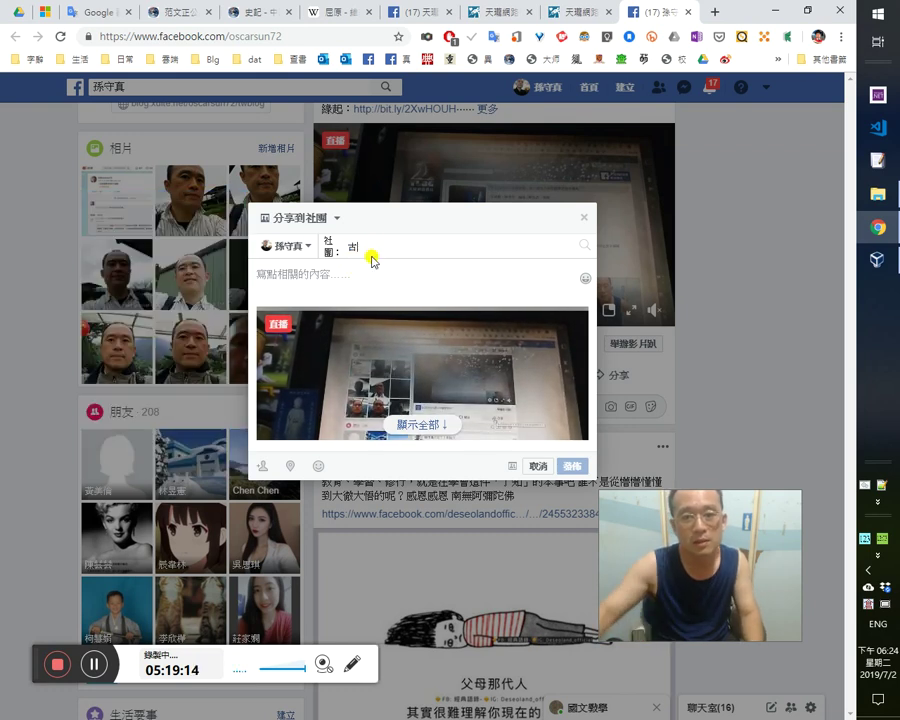
pyautogui.click(375, 332)
pyautogui.click(572, 466)
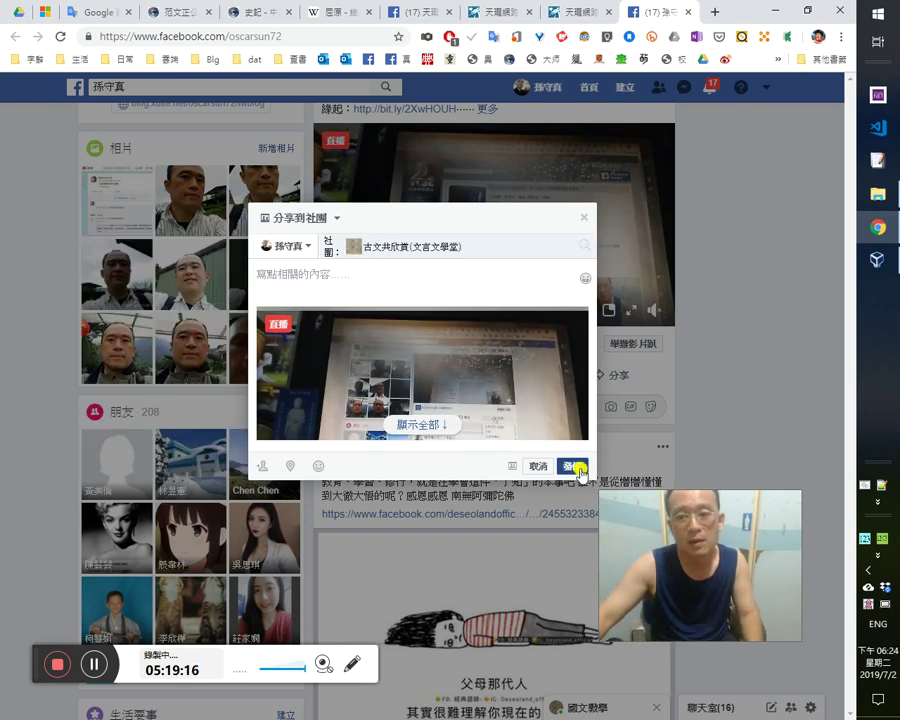
# Close the old profile tab, reopen the Facebook profile in the book's store page tab, and close the remaining bookstore tabs.
pyautogui.middleClick(640, 12)
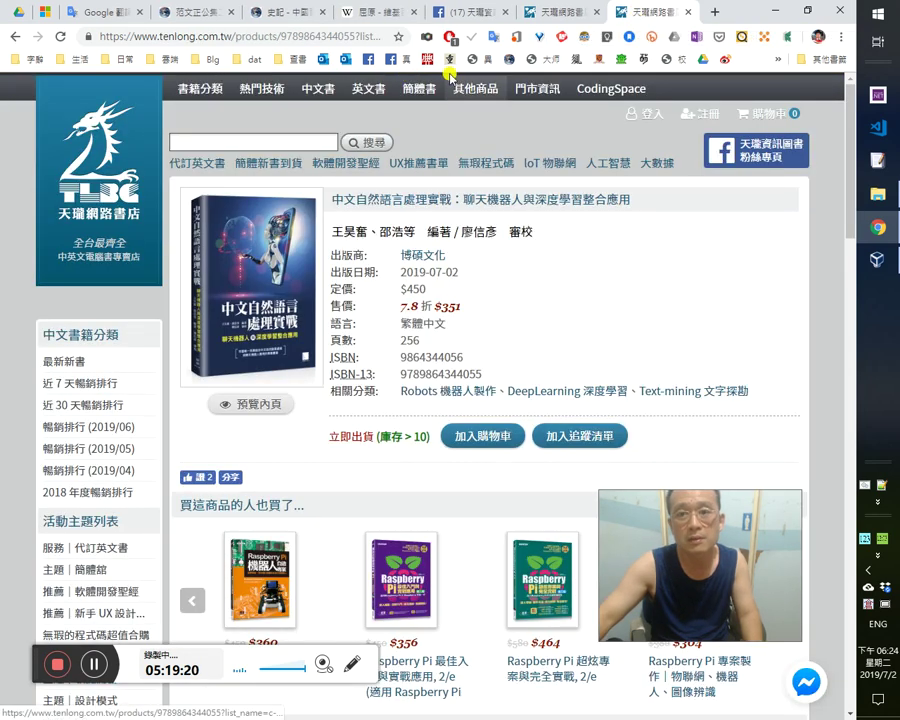
pyautogui.click(393, 61)
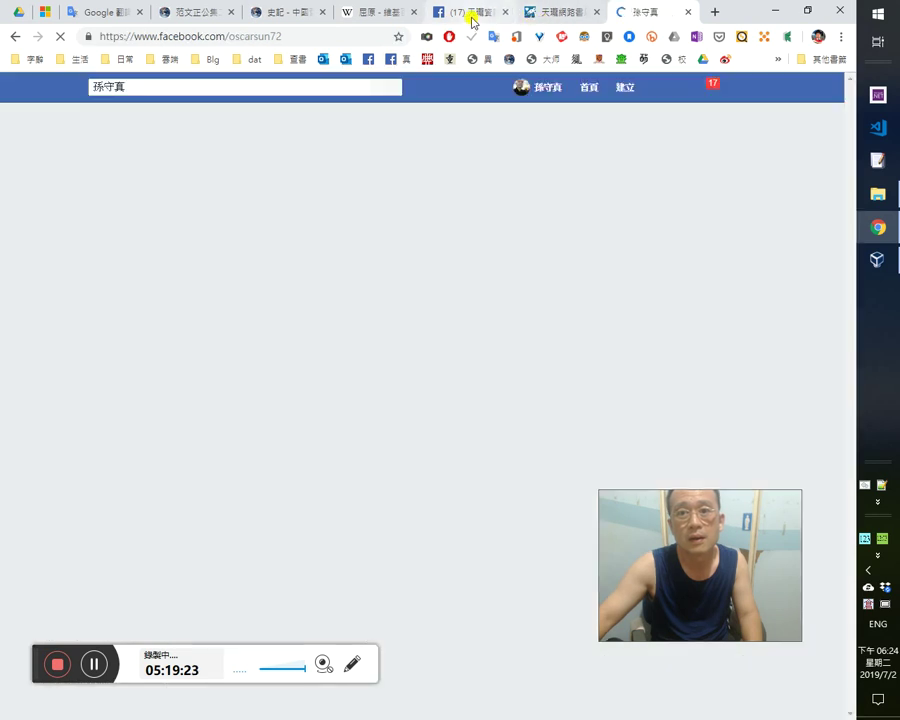
pyautogui.middleClick(560, 12)
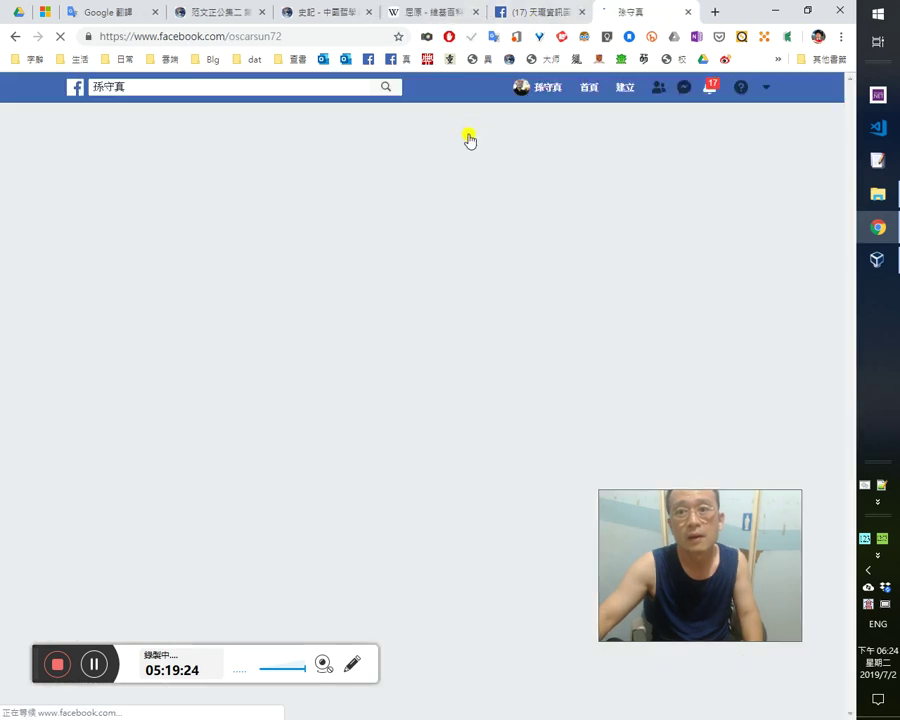
pyautogui.middleClick(526, 12)
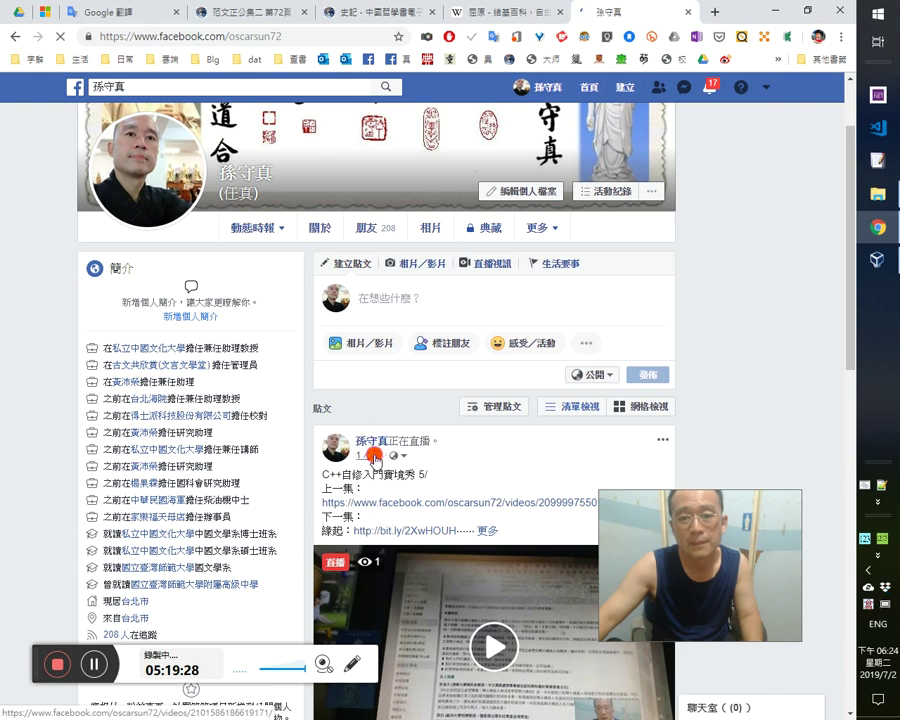
# Open the live video post and check its list of shares, and leave the browser.
pyautogui.click(374, 459)
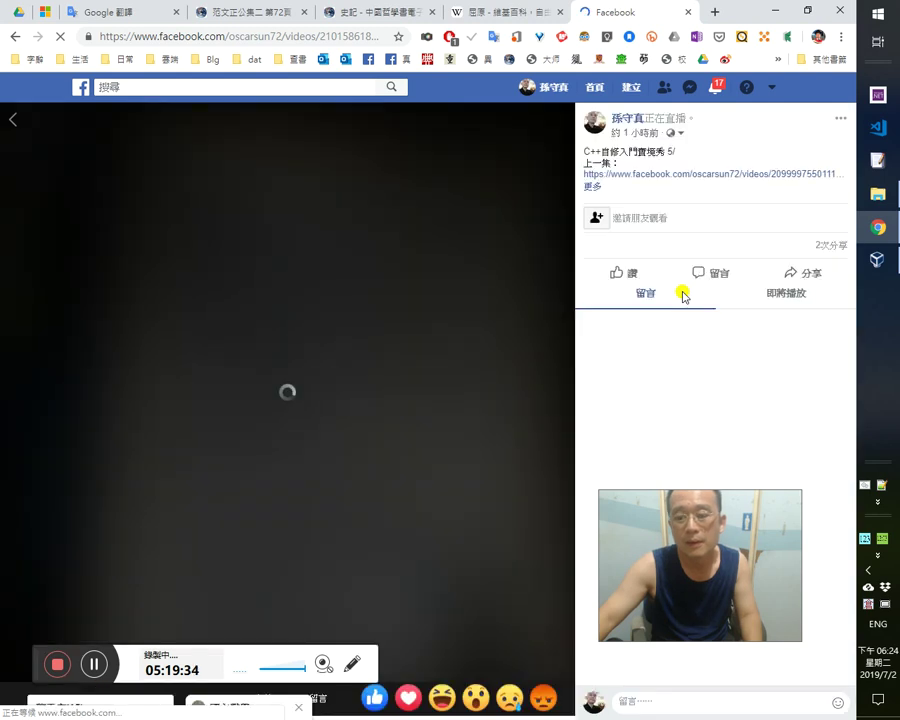
pyautogui.click(832, 246)
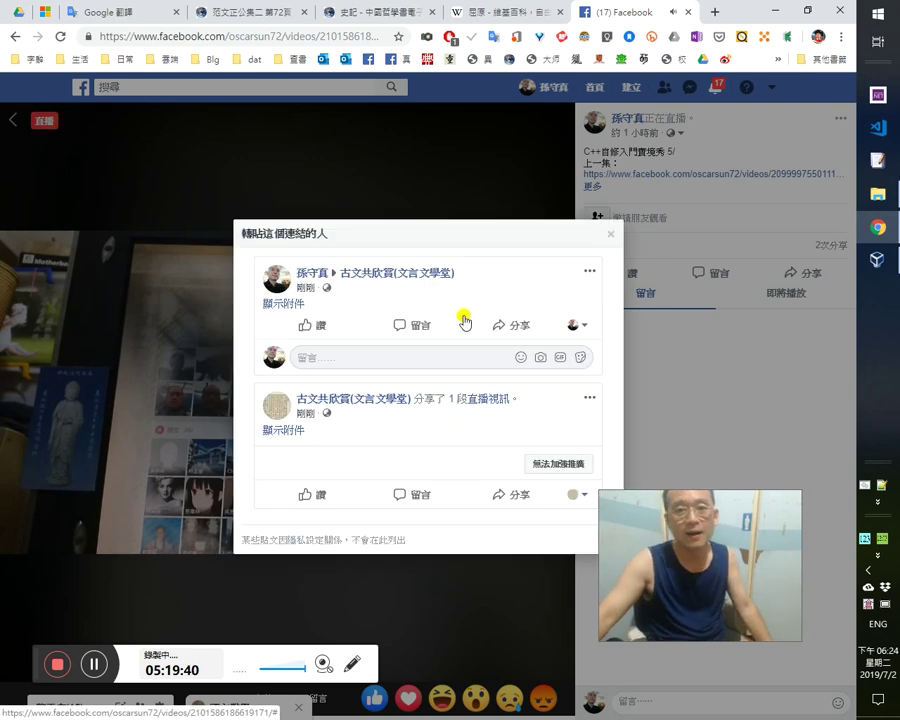
pyautogui.click(686, 12)
pyautogui.click(769, 12)
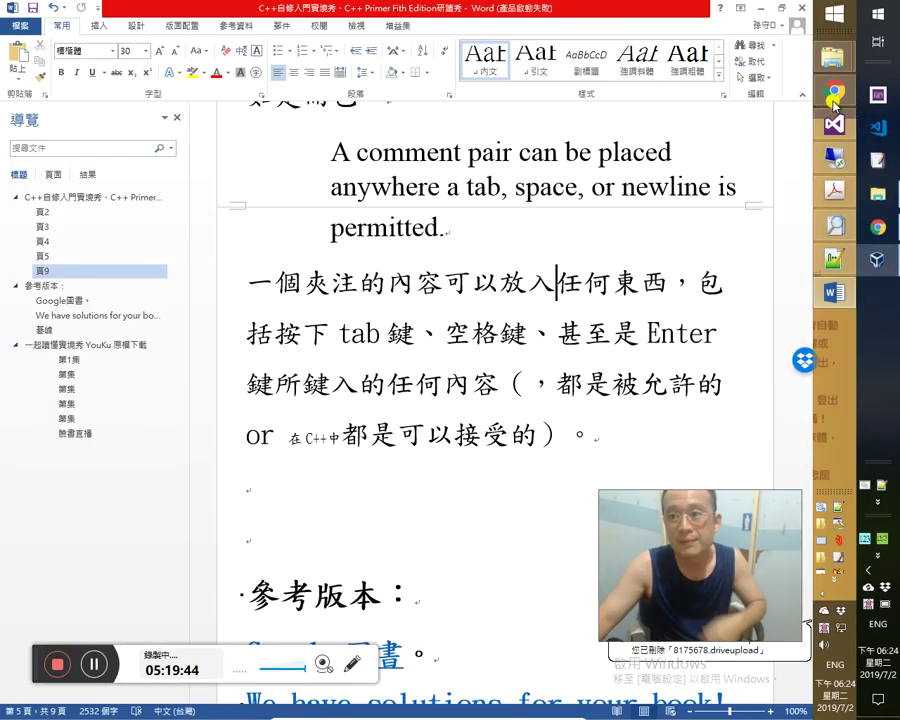
# Switch to Visual Studio and insert a new line inside the block comment after line 15 of ConsoleApplication1.cpp.
pyautogui.click(835, 125)
pyautogui.click(282, 290)
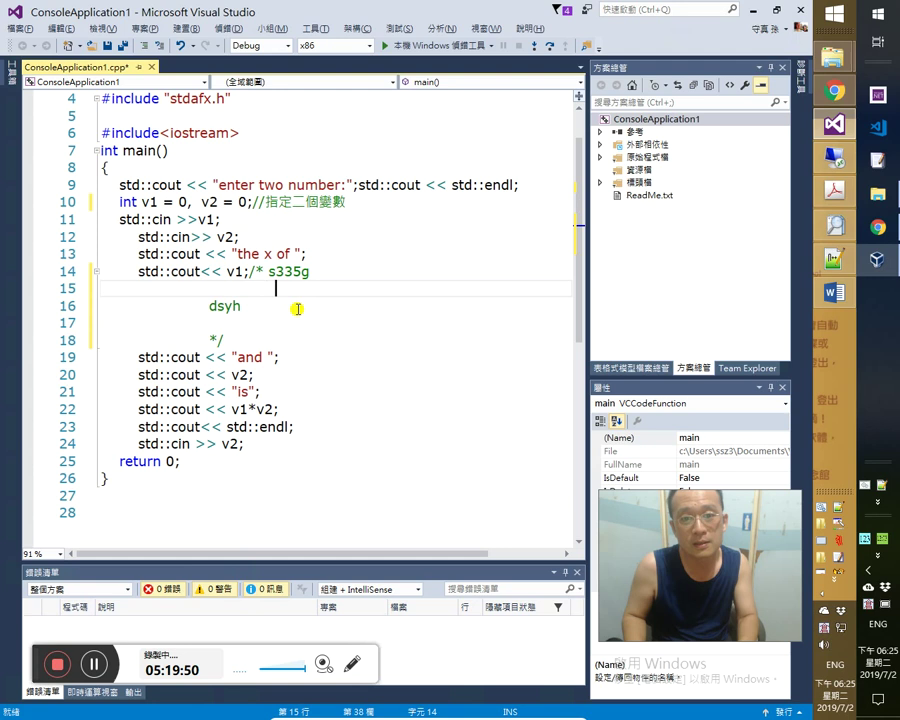
pyautogui.press('Return')
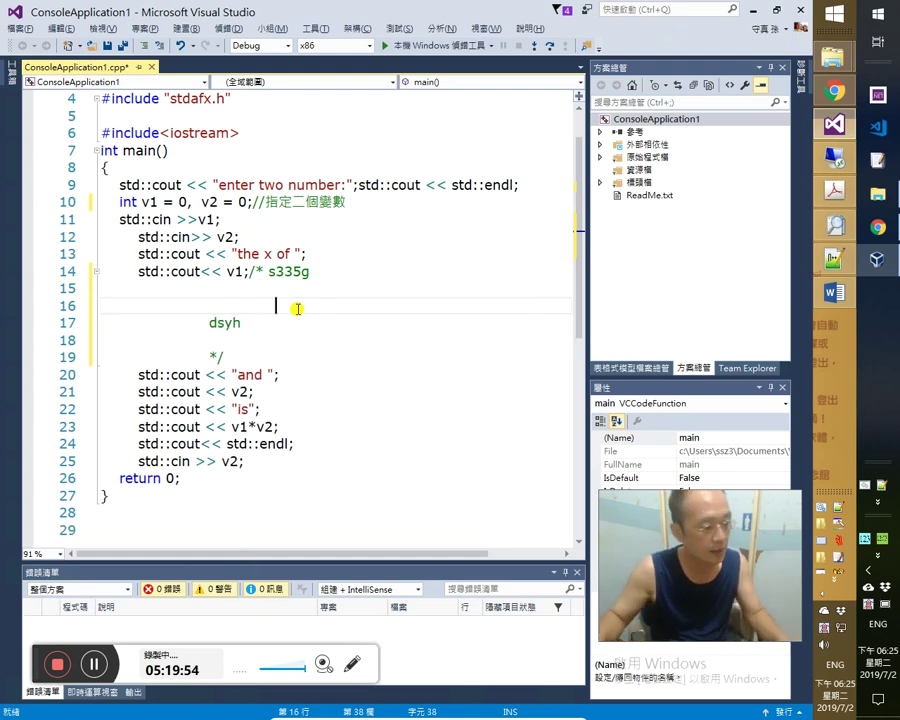
# Return to the Word notes and compare the English phrase "tab, space, or newline is permitted" with its Chinese translation.
pyautogui.click(836, 92)
pyautogui.click(835, 292)
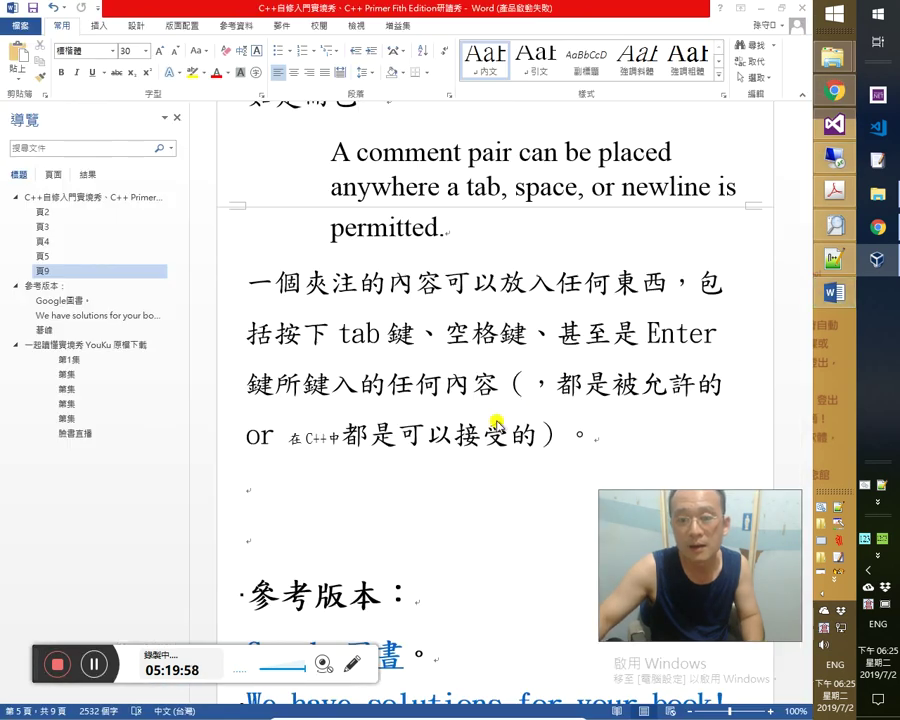
pyautogui.moveTo(639, 192); pyautogui.dragTo(765, 191)
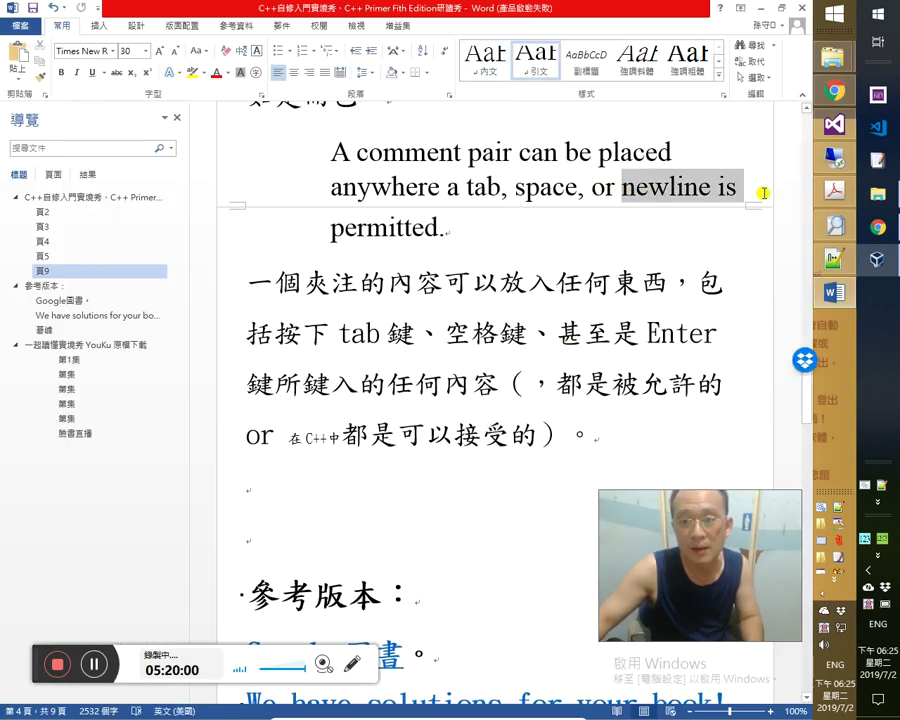
pyautogui.click(650, 332)
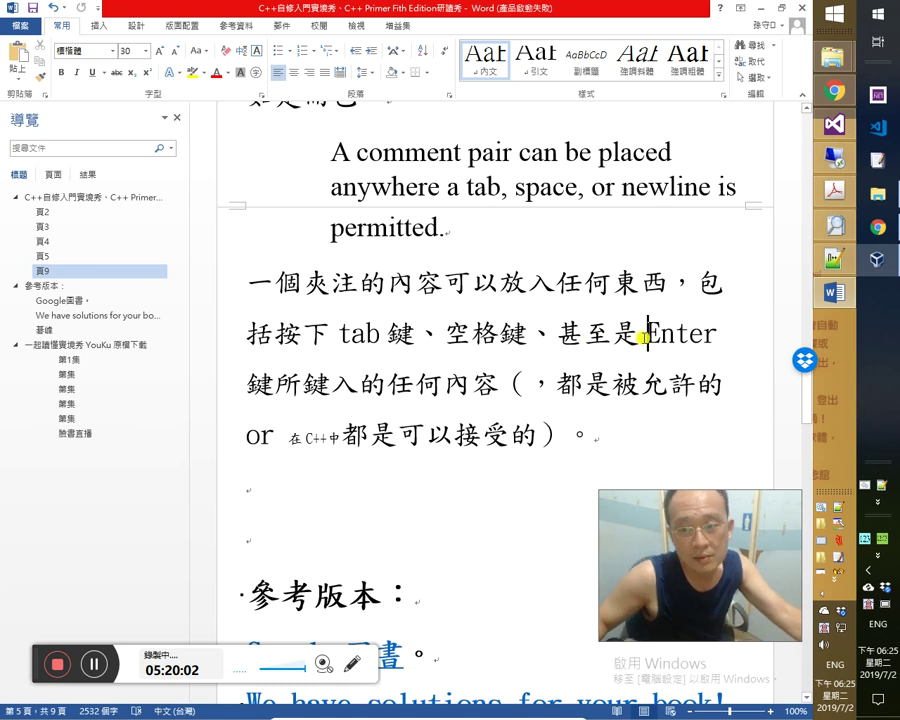
pyautogui.moveTo(622, 190); pyautogui.dragTo(735, 197)
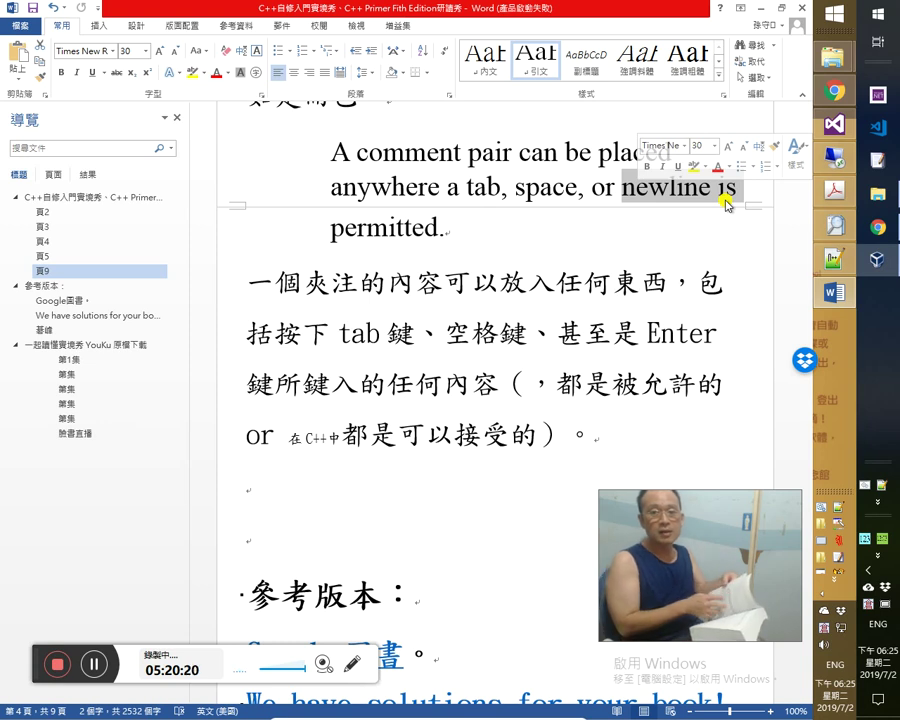
pyautogui.moveTo(592, 187); pyautogui.dragTo(636, 187)
pyautogui.moveTo(557, 333); pyautogui.dragTo(611, 333)
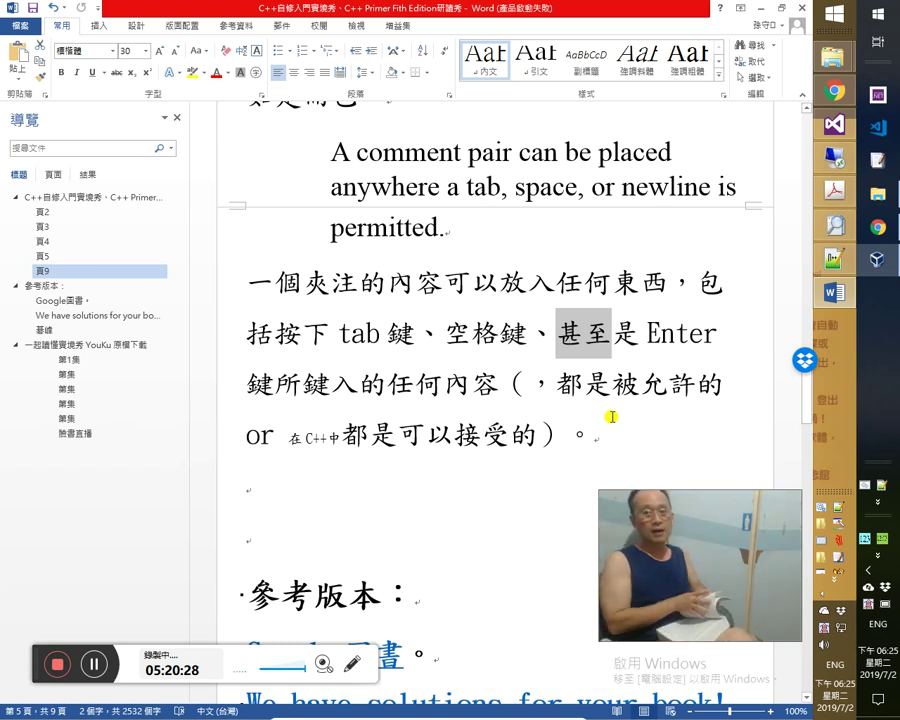
pyautogui.doubleClick(631, 187)
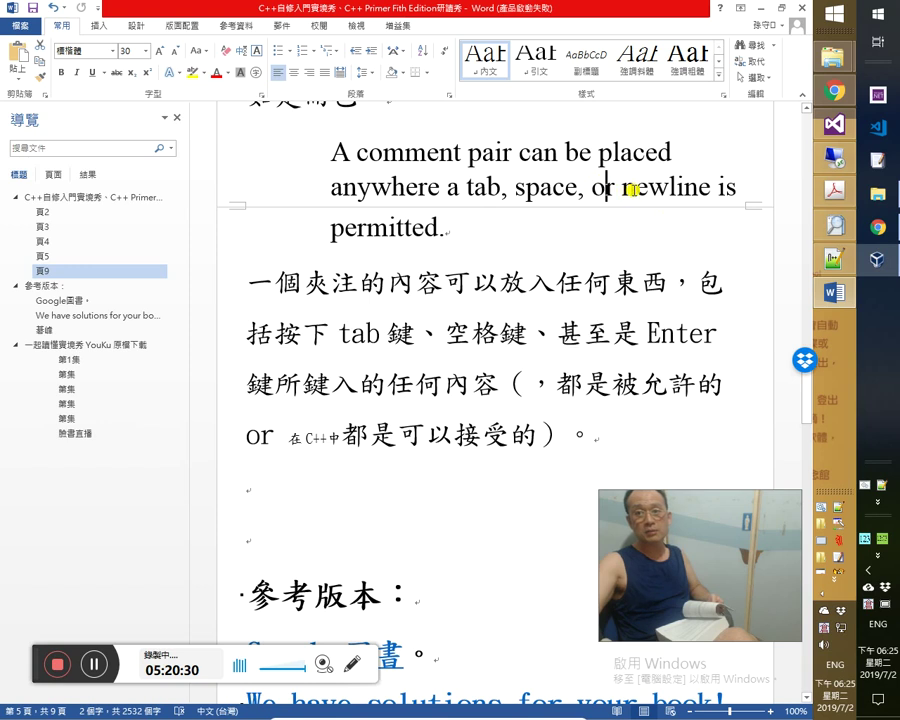
pyautogui.click(476, 186)
pyautogui.click(636, 189)
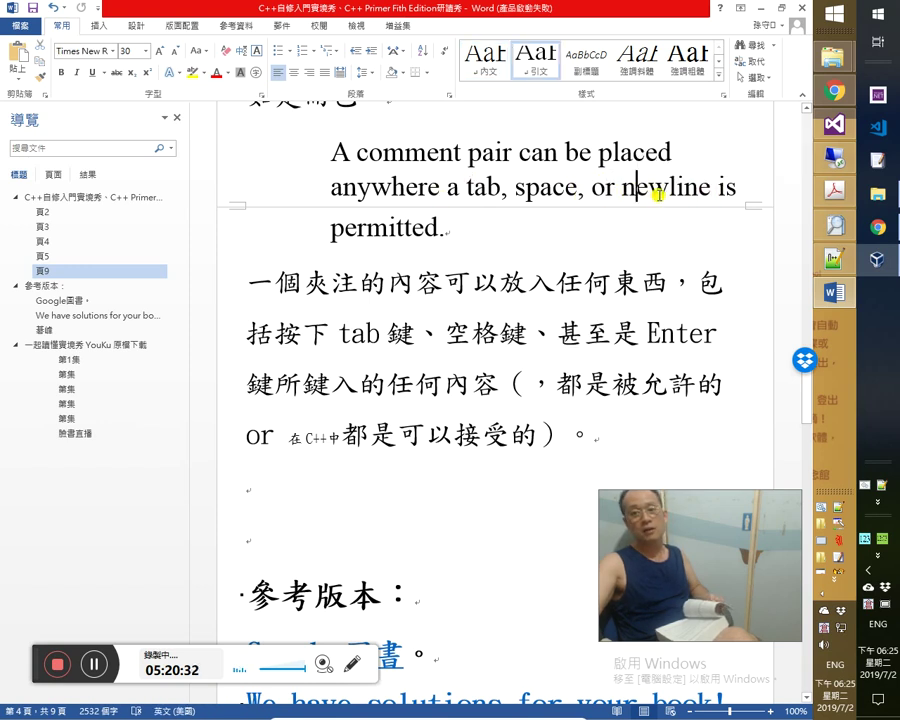
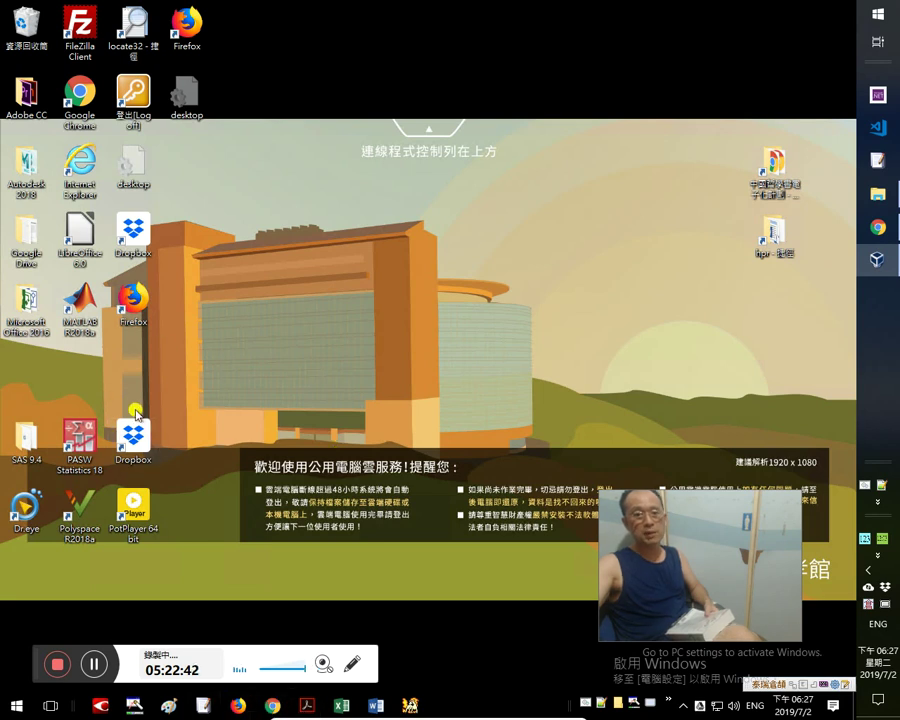
# Launch Dropbox from the desktop of the remote computer.
pyautogui.doubleClick(142, 432)
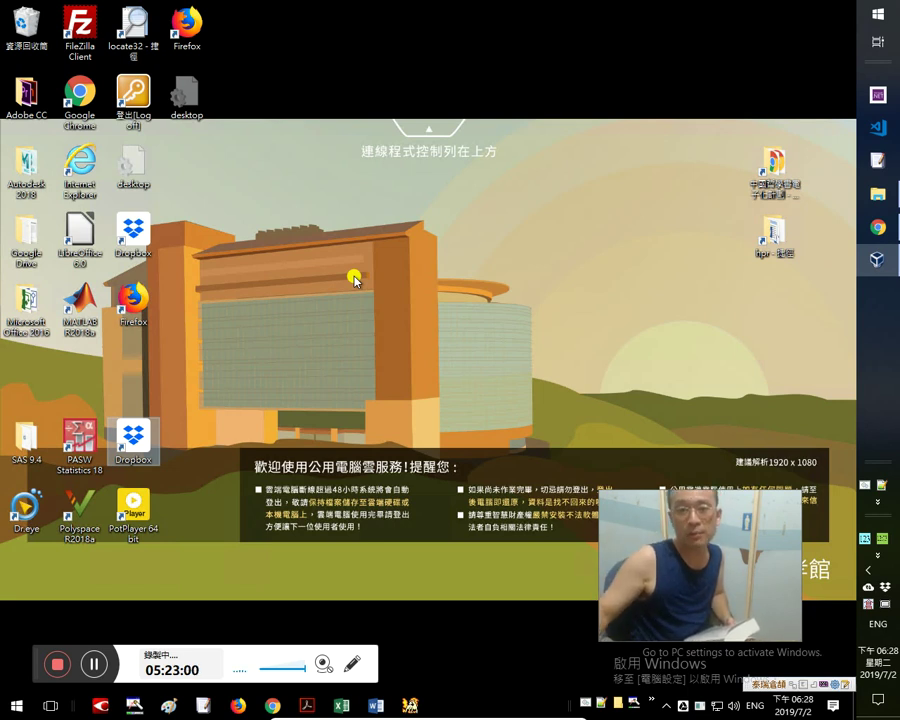
pyautogui.moveTo(724, 608); pyautogui.dragTo(746, 512)
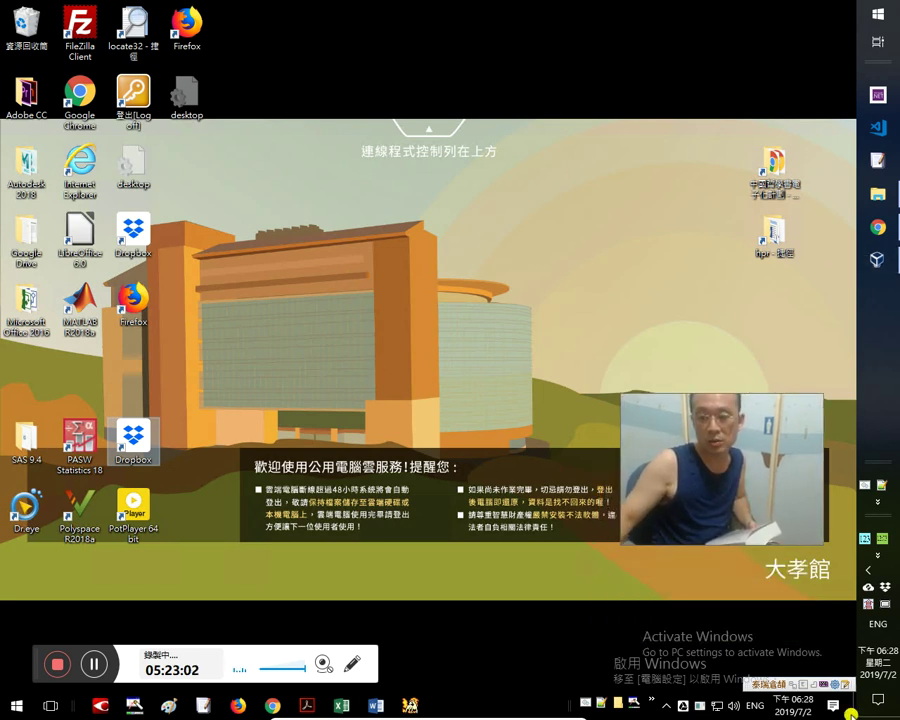
# Review the Windows notifications about the security center service and audio problems, and open the audio help page.
pyautogui.click(830, 704)
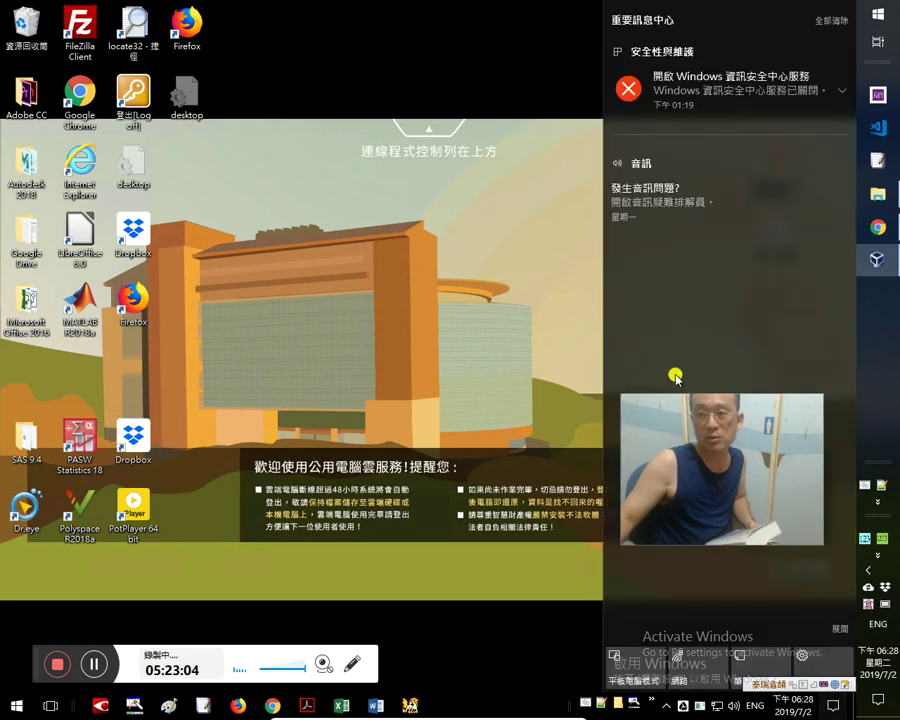
pyautogui.click(840, 81)
pyautogui.click(790, 713)
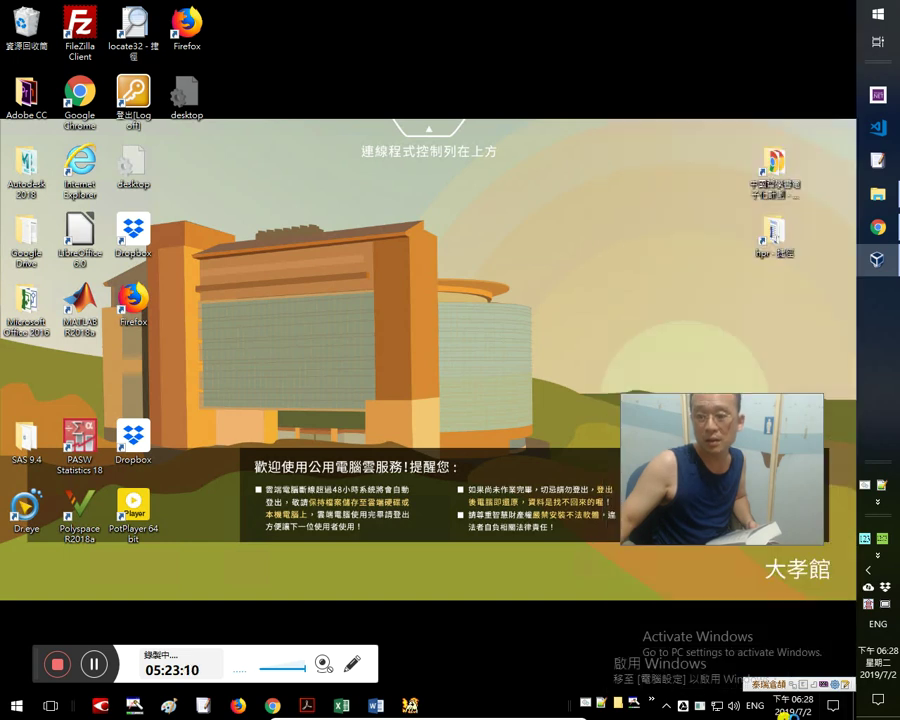
pyautogui.click(697, 707)
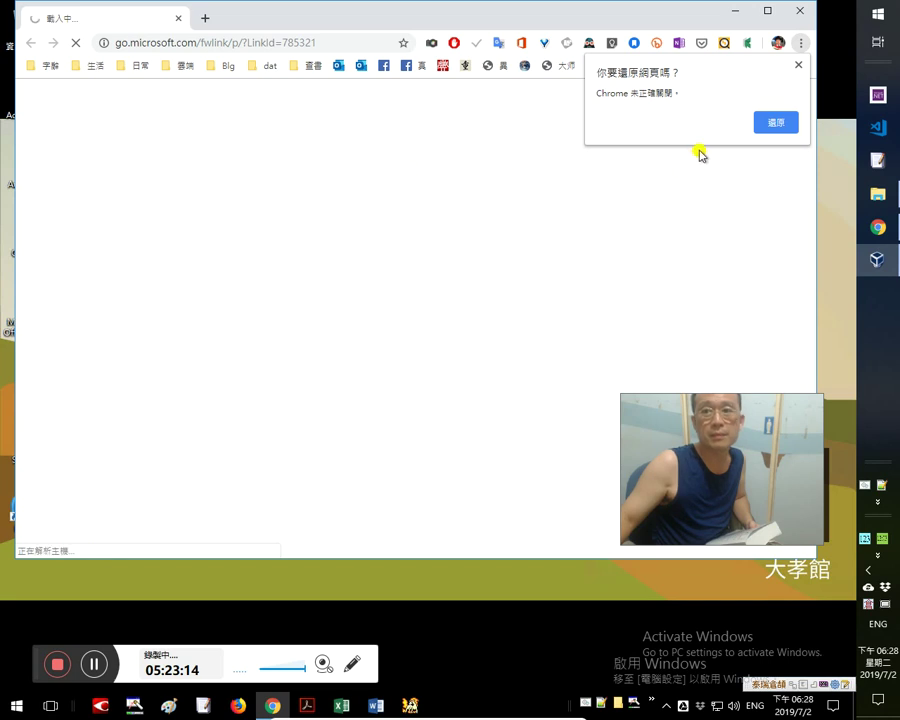
# Restore Chrome's previous pages, move the sound help tab to the end, and read "Fix sound problems in Windows 10".
pyautogui.click(775, 122)
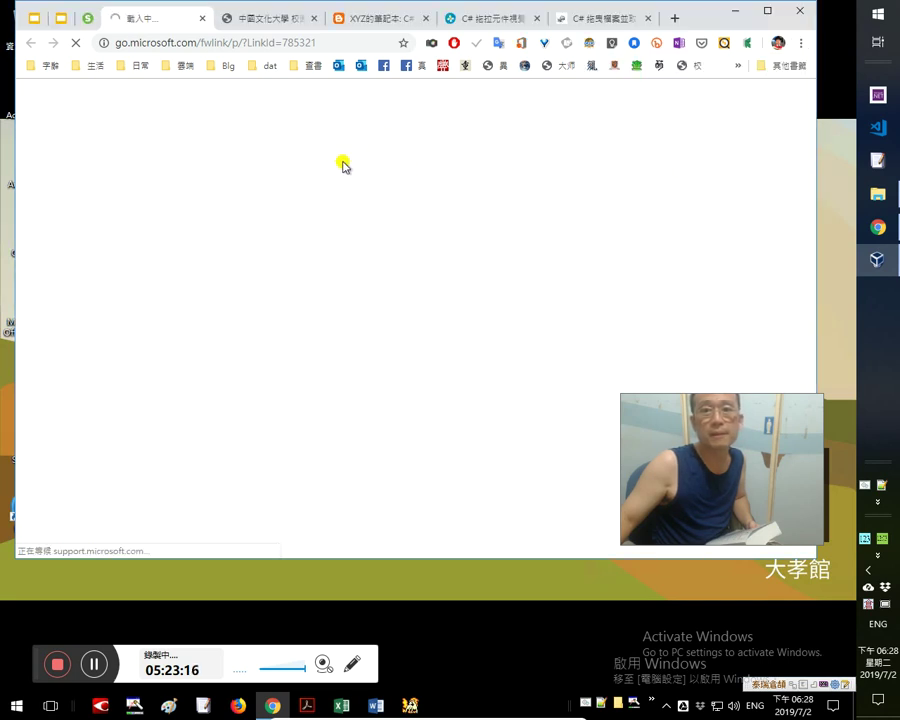
pyautogui.moveTo(155, 30); pyautogui.dragTo(610, 20)
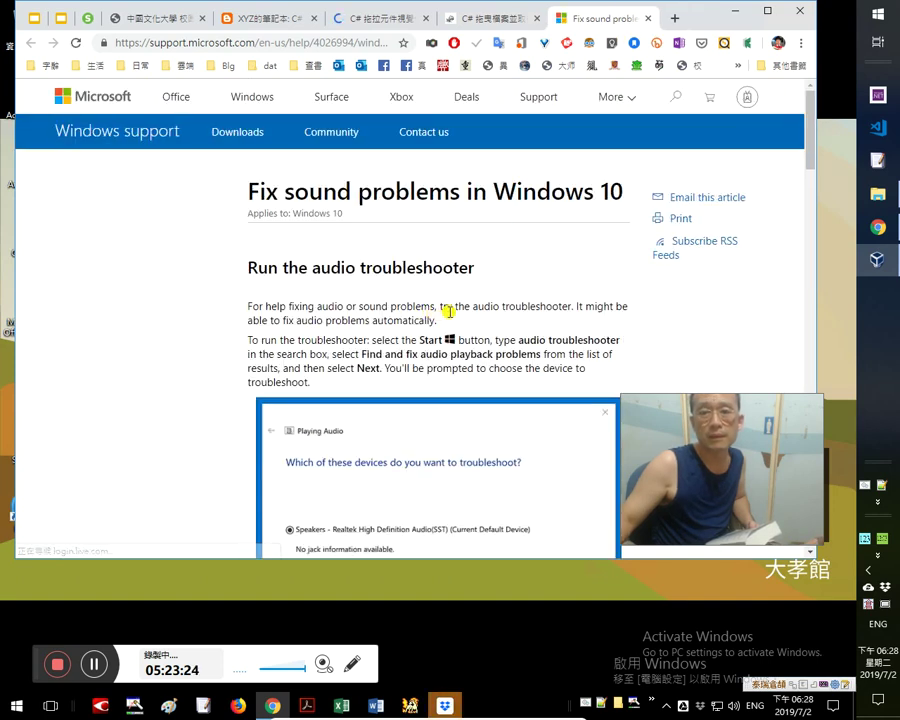
pyautogui.scroll(-3, 449, 311)
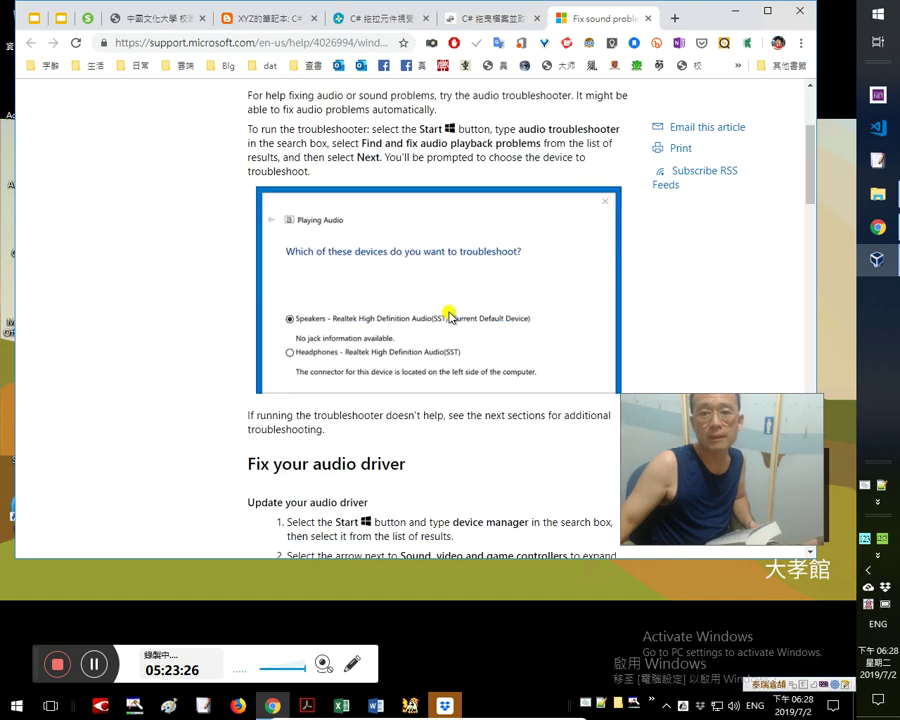
# Translate "newline" from English to Traditional Chinese with the Google Translate extension and open the result in Google Translate.
pyautogui.scroll(-2, 449, 315)
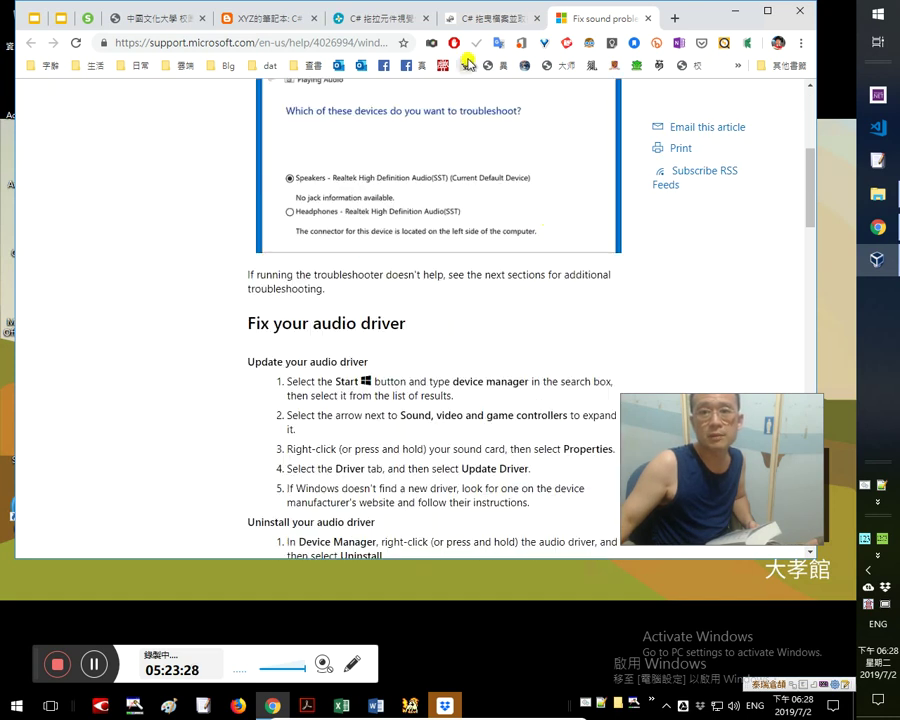
pyautogui.click(673, 20)
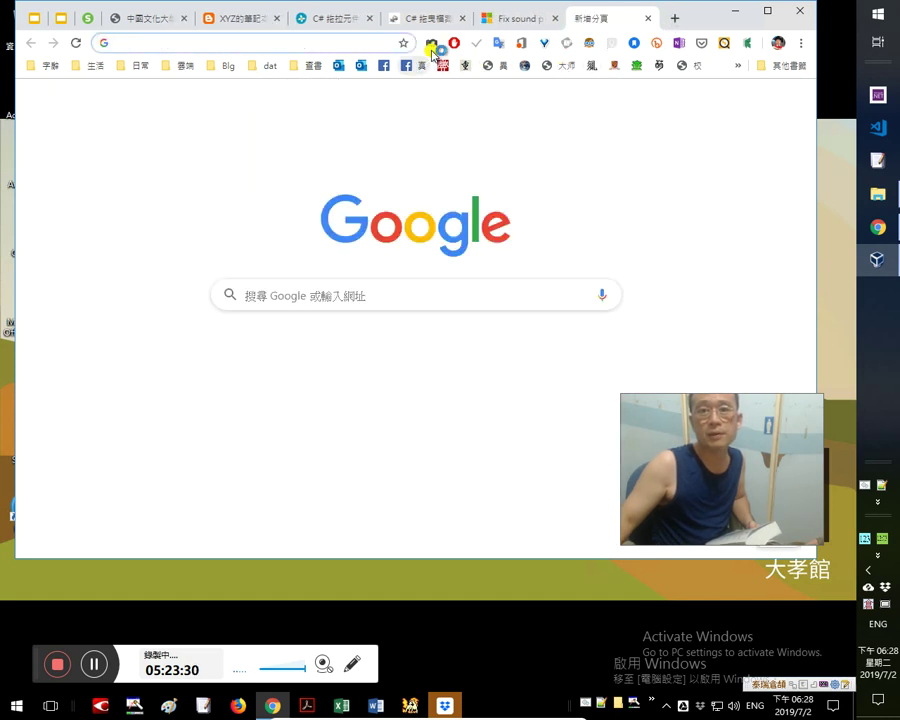
pyautogui.click(495, 44)
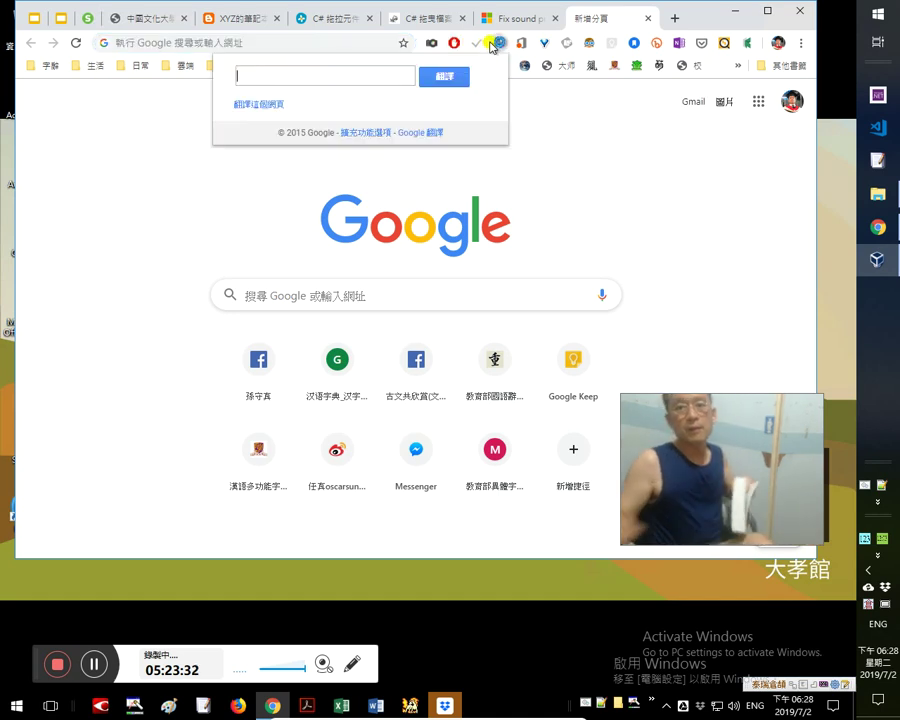
pyautogui.write('newline')
pyautogui.hotkey('ctrl', 'a')
pyautogui.press('End')
pyautogui.hotkey('ctrl', 'a')
pyautogui.press('End')
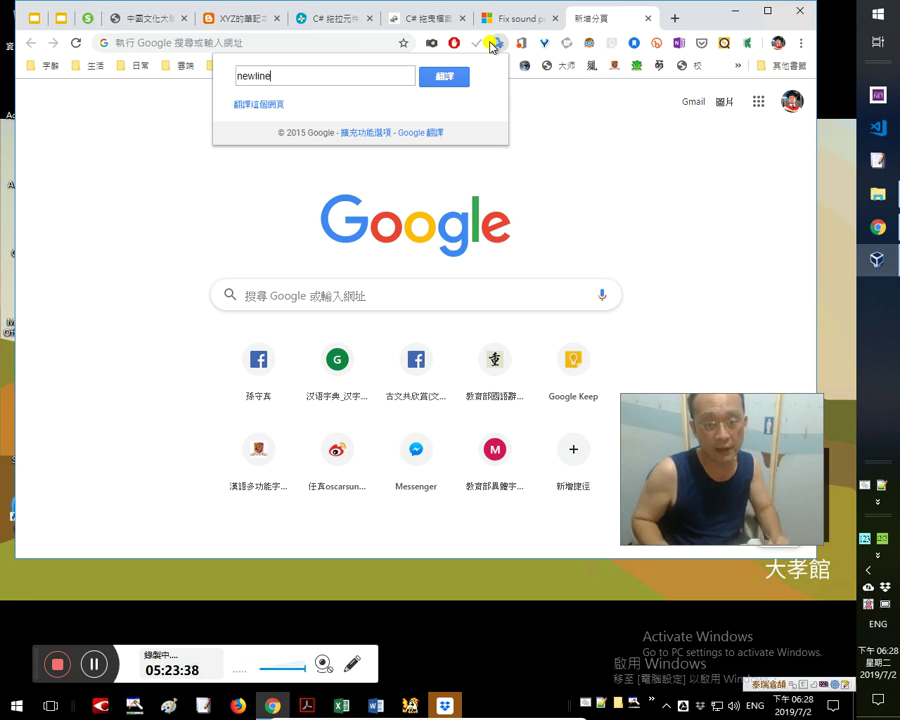
pyautogui.press('Return')
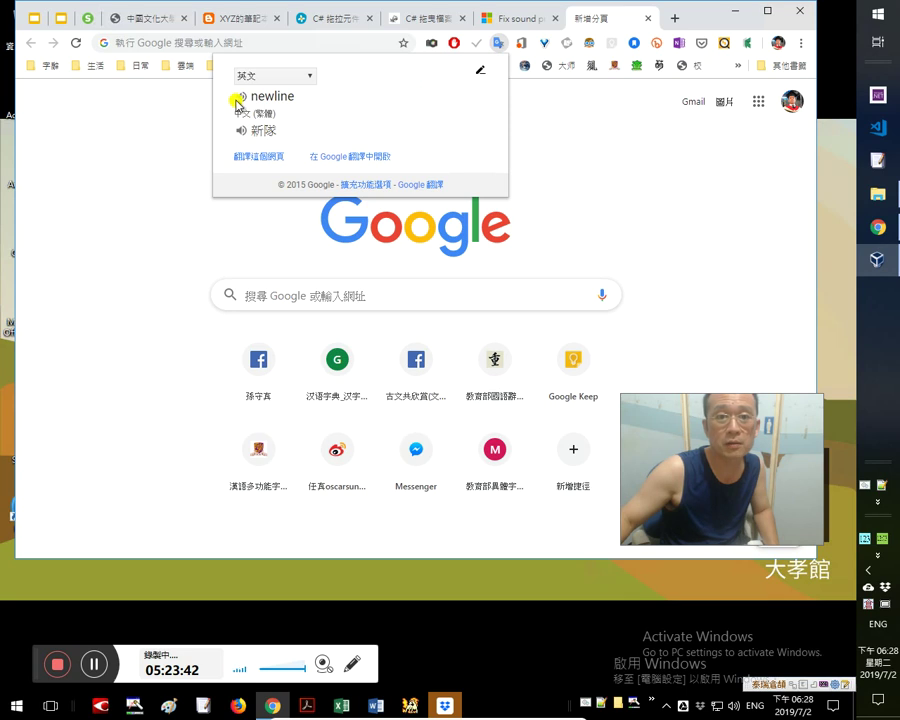
pyautogui.click(350, 156)
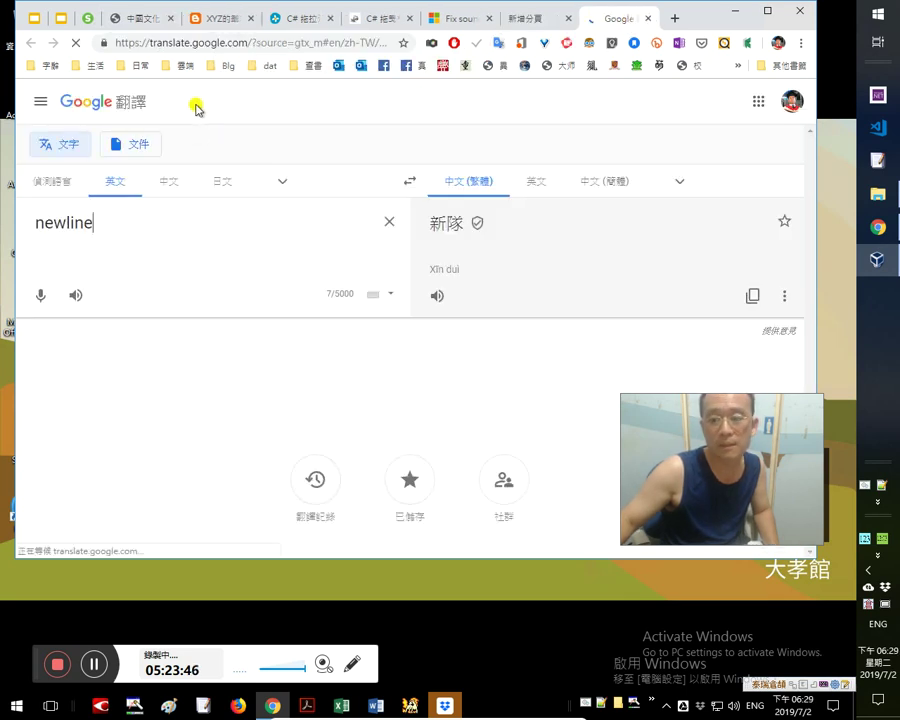
# Open the bookmarked Hwazan live TV page in a new browser tab and close the Dropbox account setup window.
pyautogui.click(676, 19)
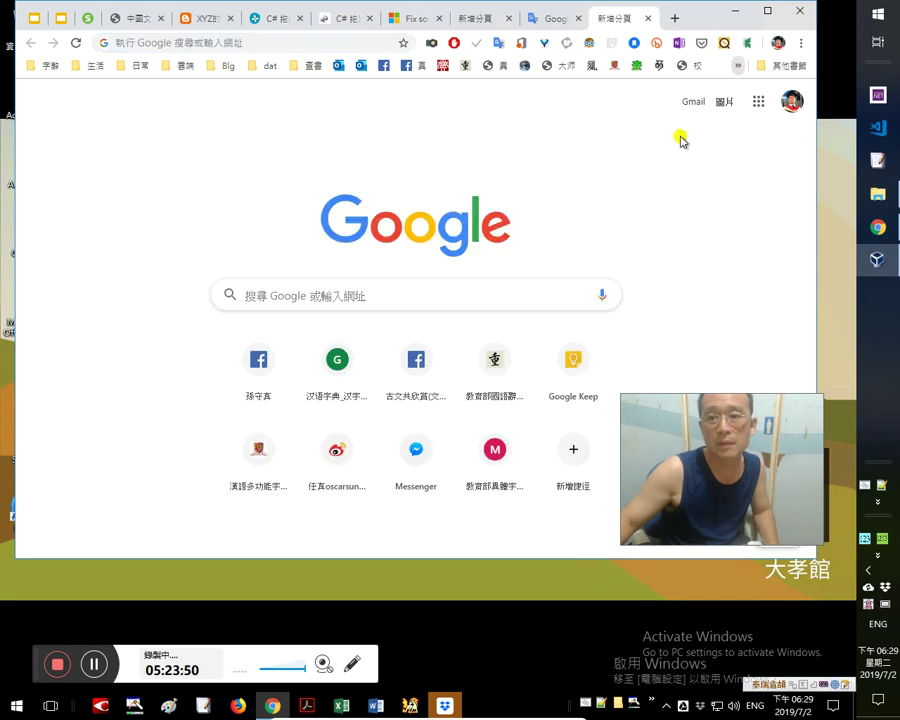
pyautogui.click(737, 65)
pyautogui.click(545, 426)
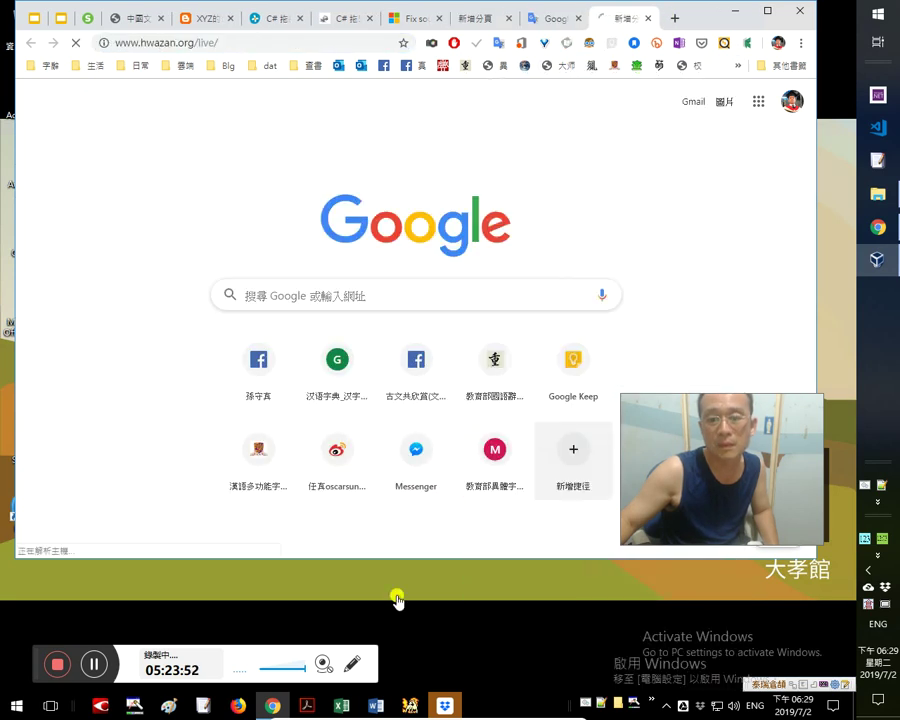
pyautogui.click(444, 705)
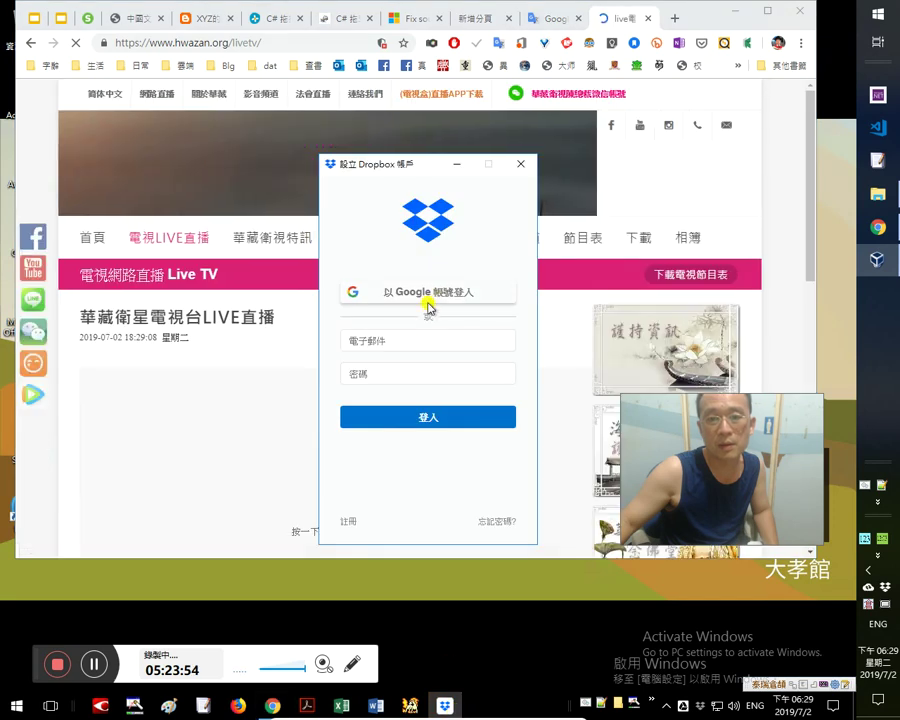
pyautogui.click(520, 163)
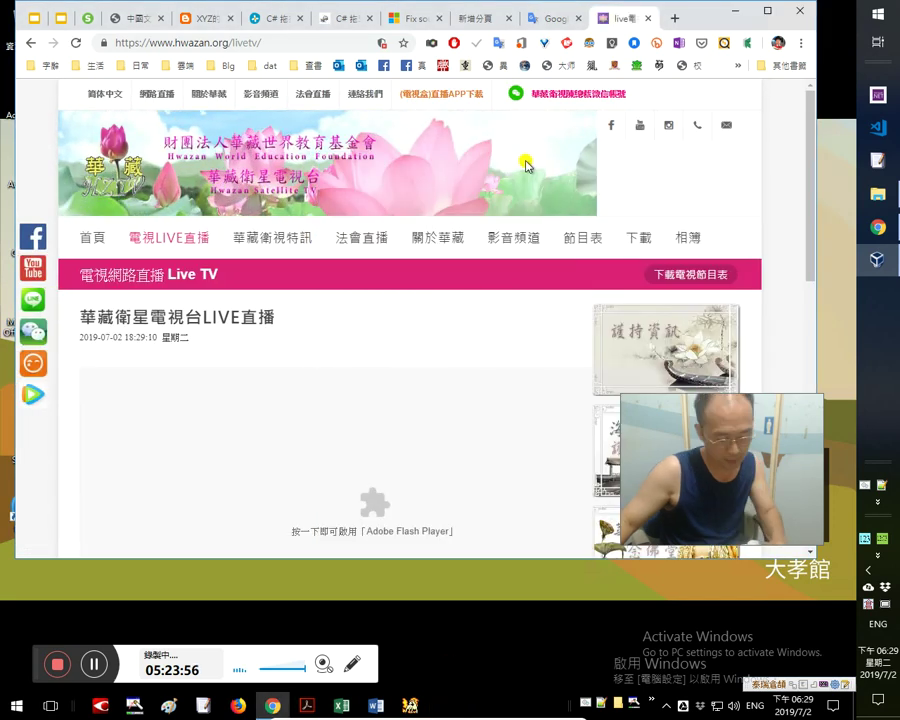
# Open the Google Drive and Microsoft Office 2016 folders from the desktop, then close the Microsoft Office 2016 folder.
pyautogui.press('super+d')
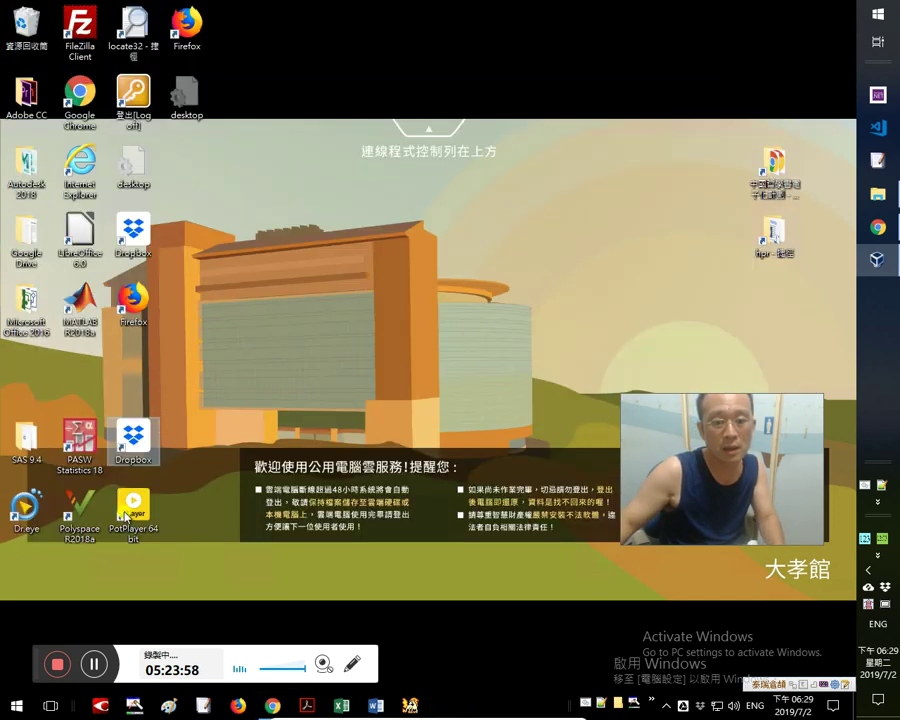
pyautogui.doubleClick(25, 222)
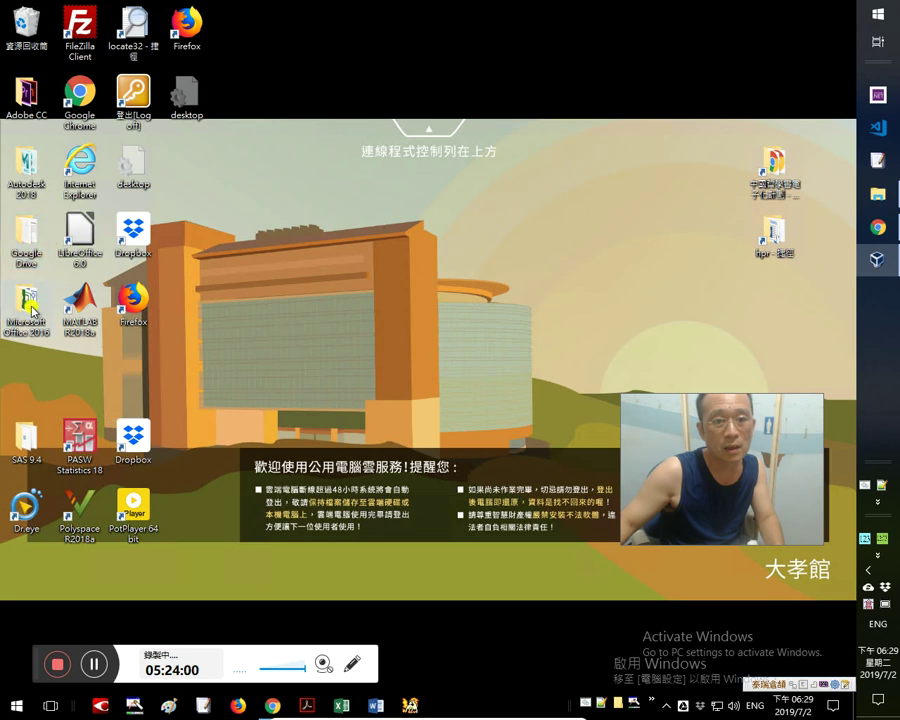
pyautogui.doubleClick(30, 310)
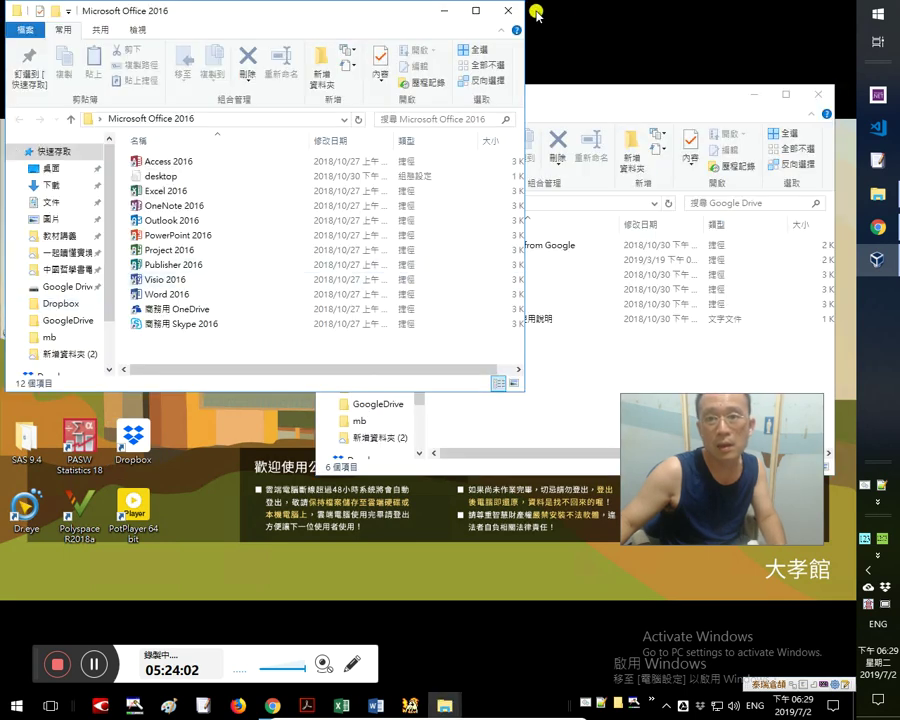
pyautogui.click(506, 9)
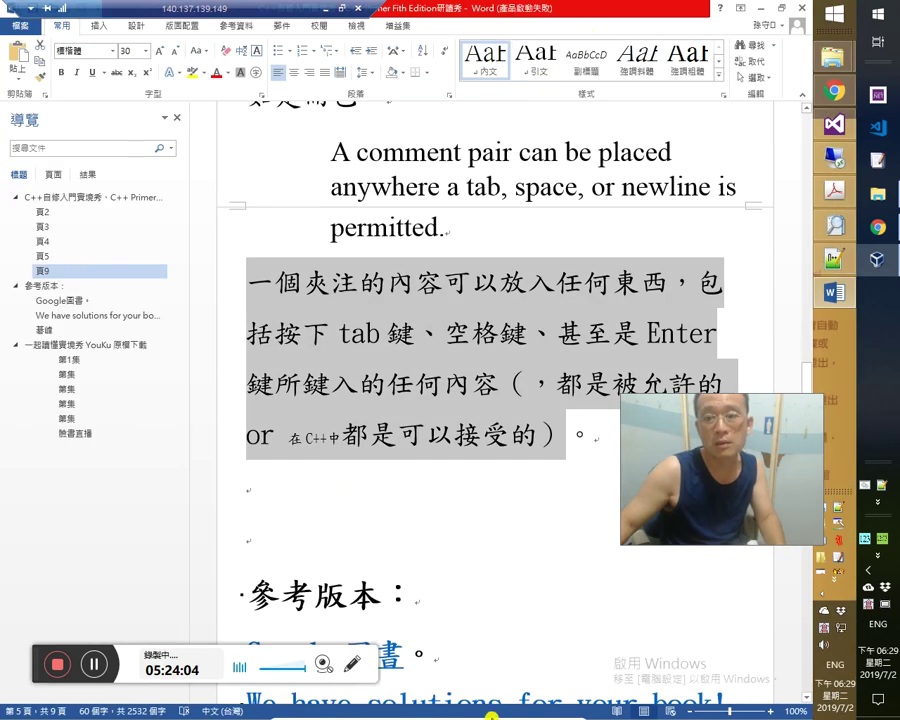
pyautogui.hotkey('alt', 'Tab')
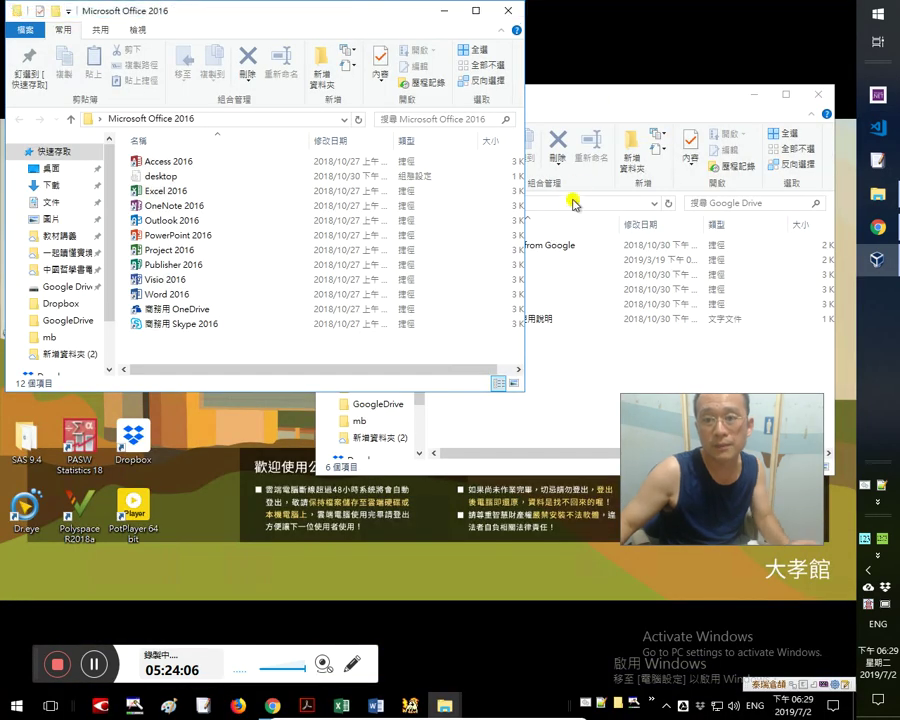
pyautogui.click(590, 130)
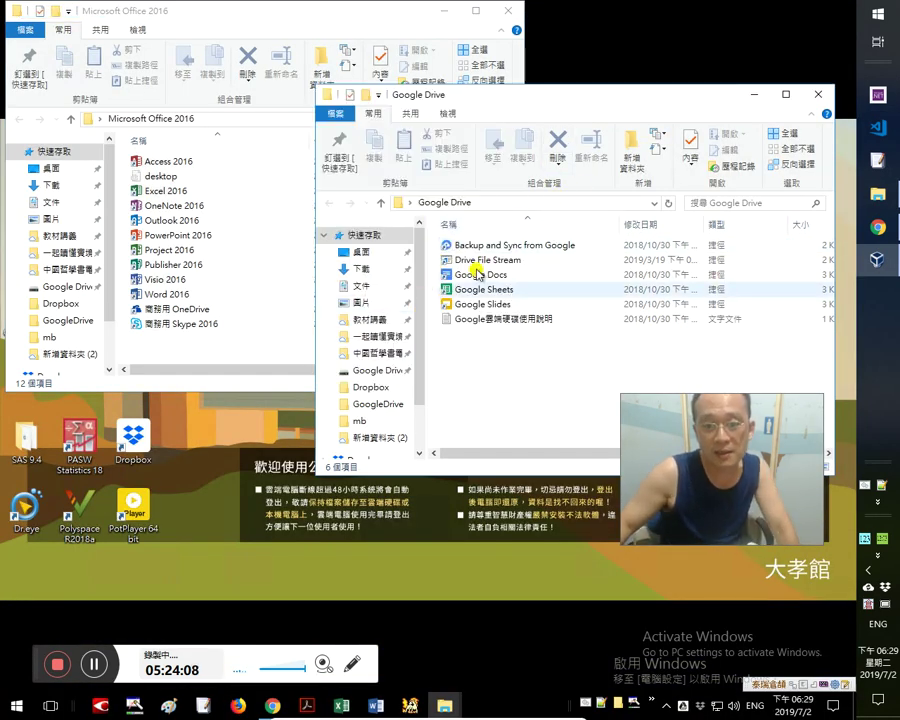
pyautogui.click(510, 12)
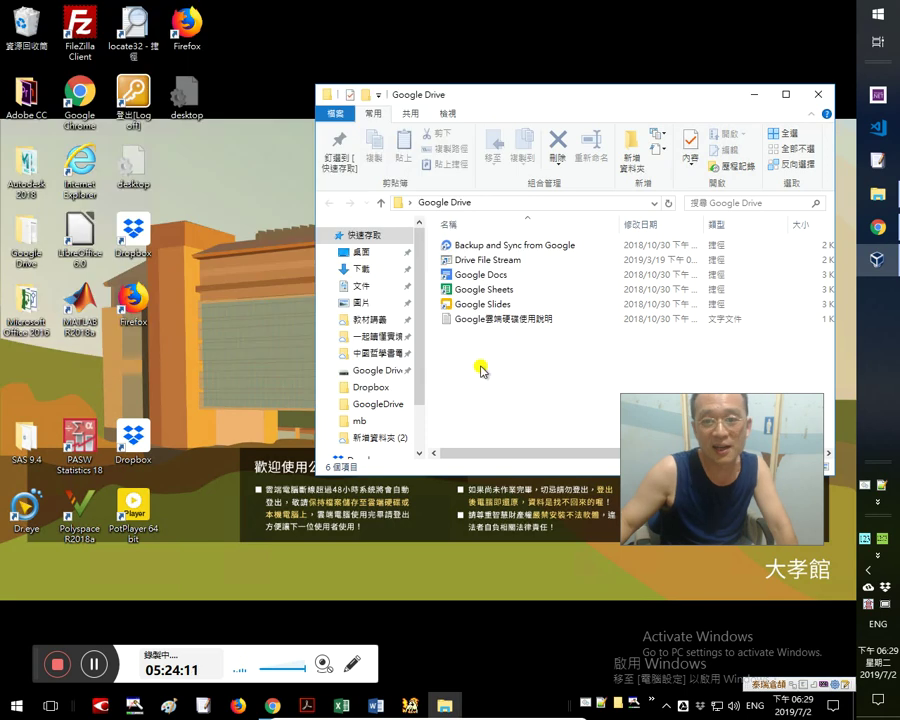
# Open the workbook "國文(26)學生清單-週二12節-賢 0206 - 下學期" from the Dropbox folder.
pyautogui.click(388, 389)
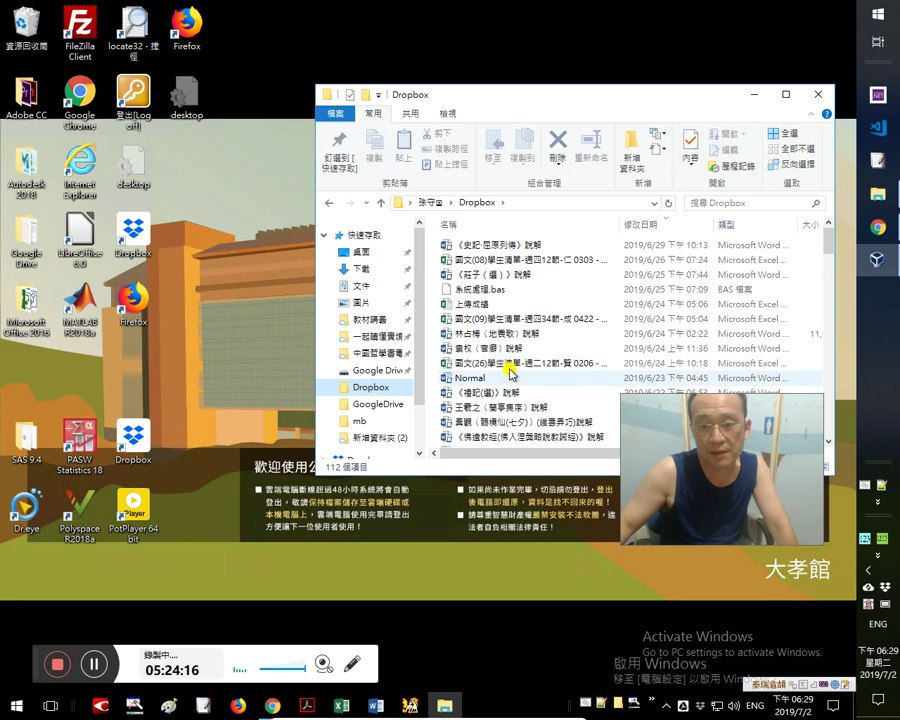
pyautogui.click(509, 365)
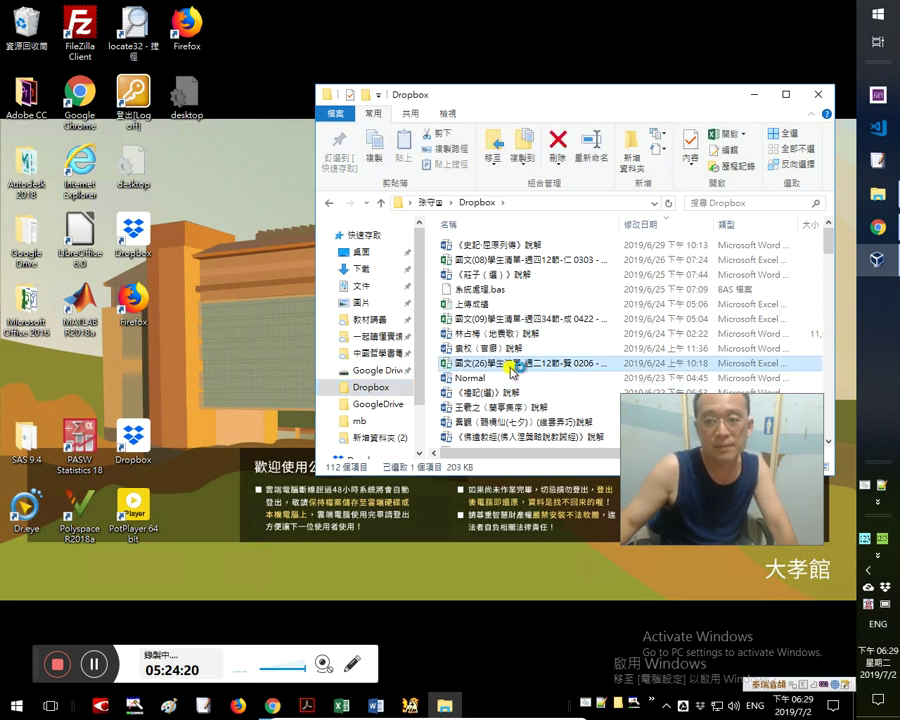
pyautogui.doubleClick(511, 368)
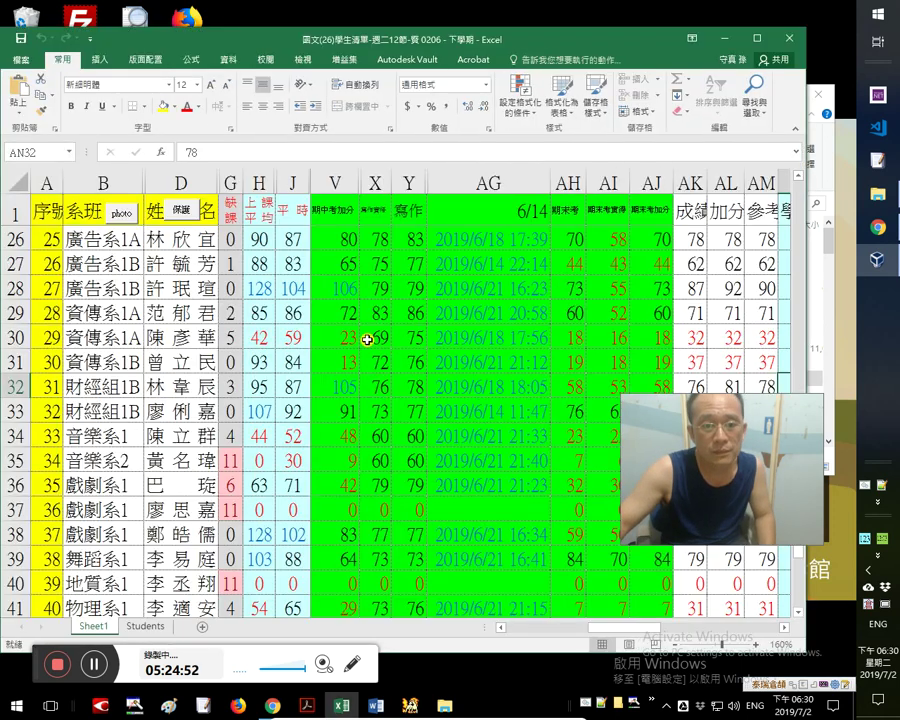
# Examine the midterm, writing and semester total scores of the 資傳系1B student in row 31 of Sheet1.
pyautogui.scroll(-1, 392, 344)
pyautogui.click(181, 287)
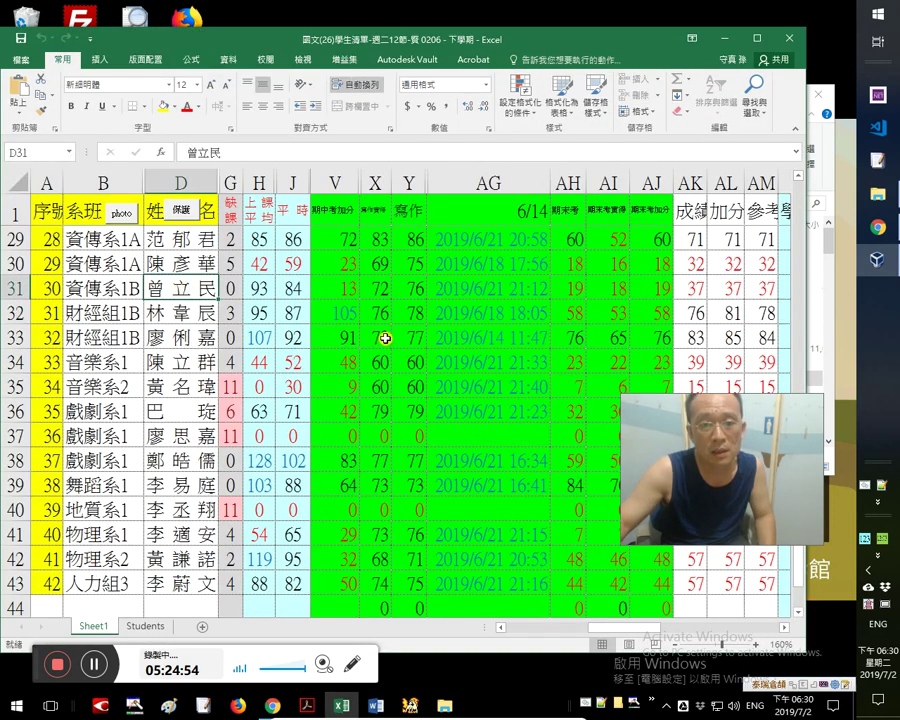
pyautogui.click(400, 293)
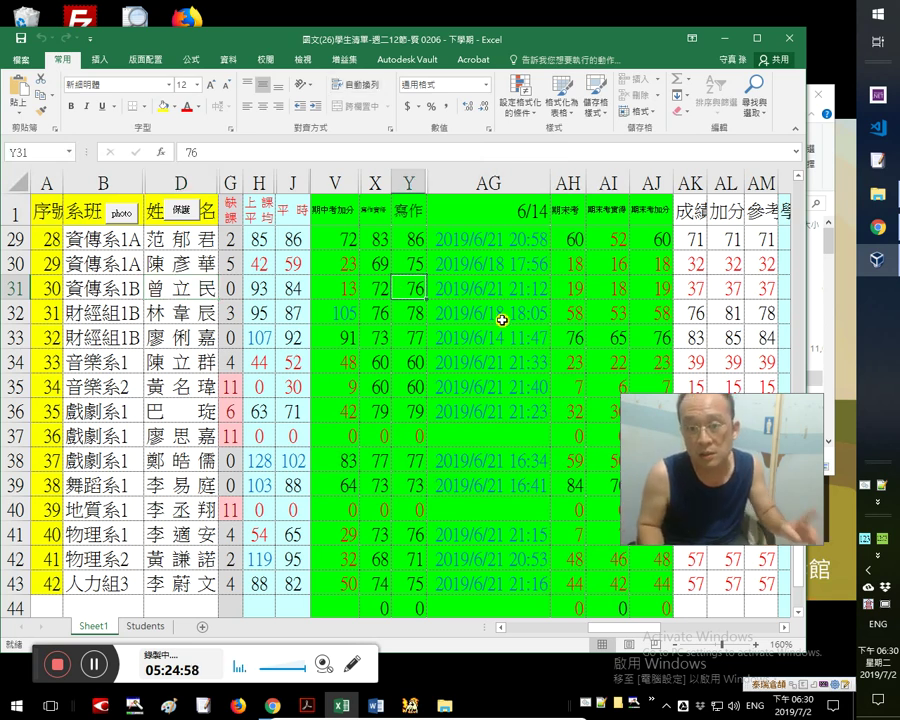
pyautogui.press('Left')
pyautogui.press('Right')
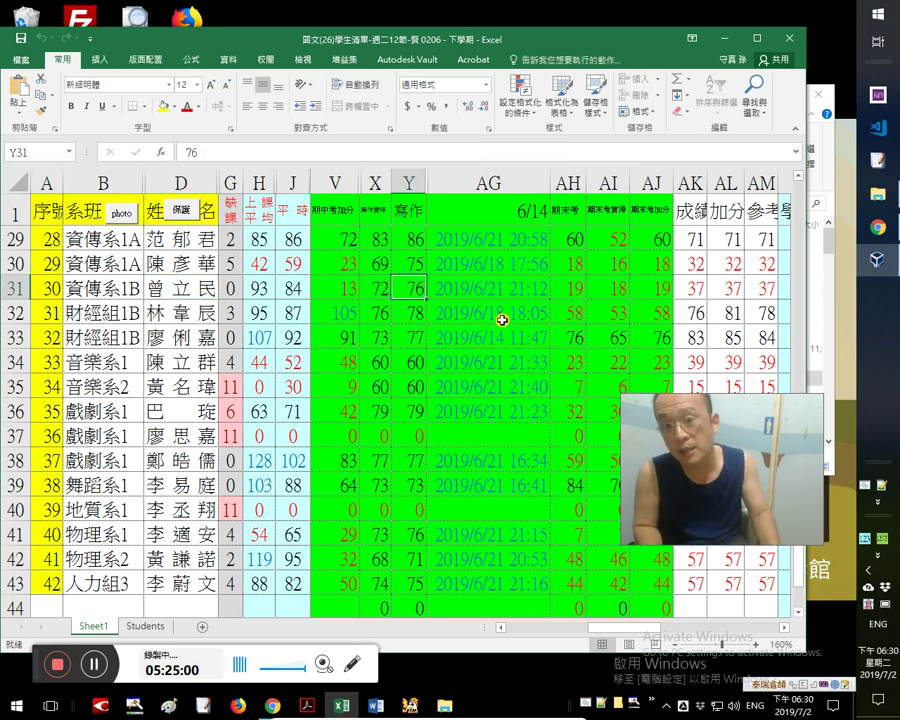
pyautogui.press('Left')
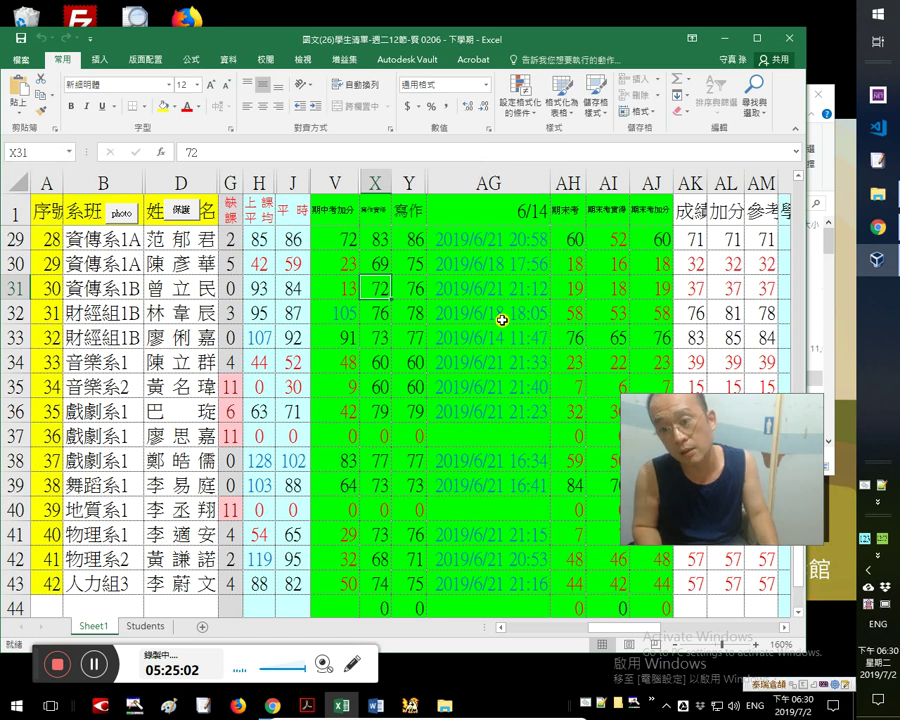
pyautogui.press('Left')
pyautogui.hotkey('ctrl', 'z')
pyautogui.press('Left')
pyautogui.press('Right')
pyautogui.press('Right')
pyautogui.hotkey('ctrl', 'Right')
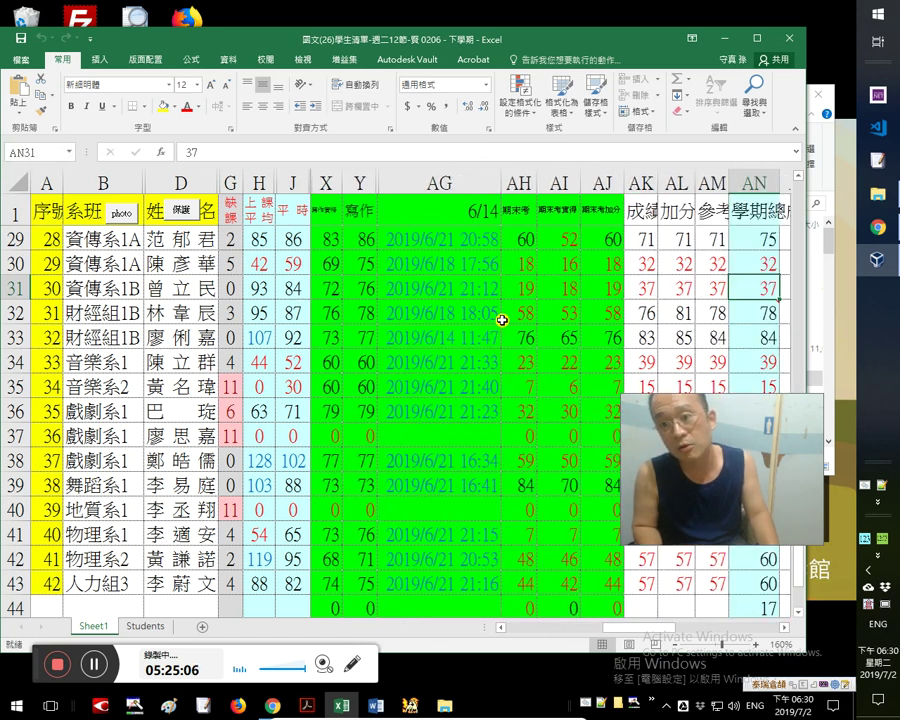
# Compare row 31's adjusted final exam score in column AJ with the overall grades in columns AK through AN.
pyautogui.press('Left')
pyautogui.press('Left')
pyautogui.press('Left')
pyautogui.hotkey('shift', 'Left')
pyautogui.press('Left')
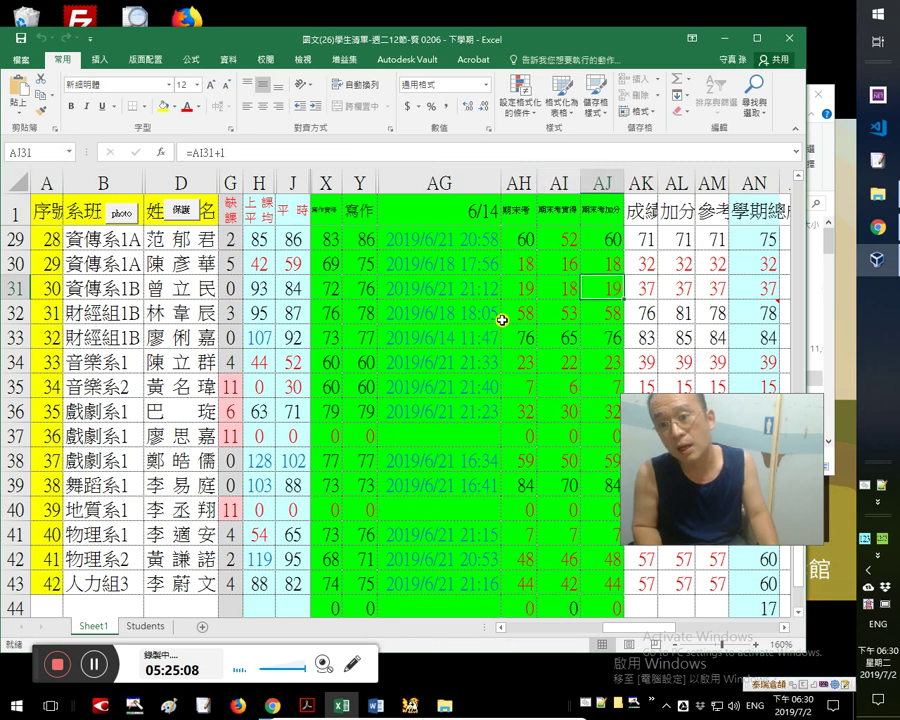
pyautogui.press('Right')
pyautogui.press('Right')
pyautogui.press('Left')
pyautogui.press('Right')
pyautogui.press('Right')
pyautogui.press('Right')
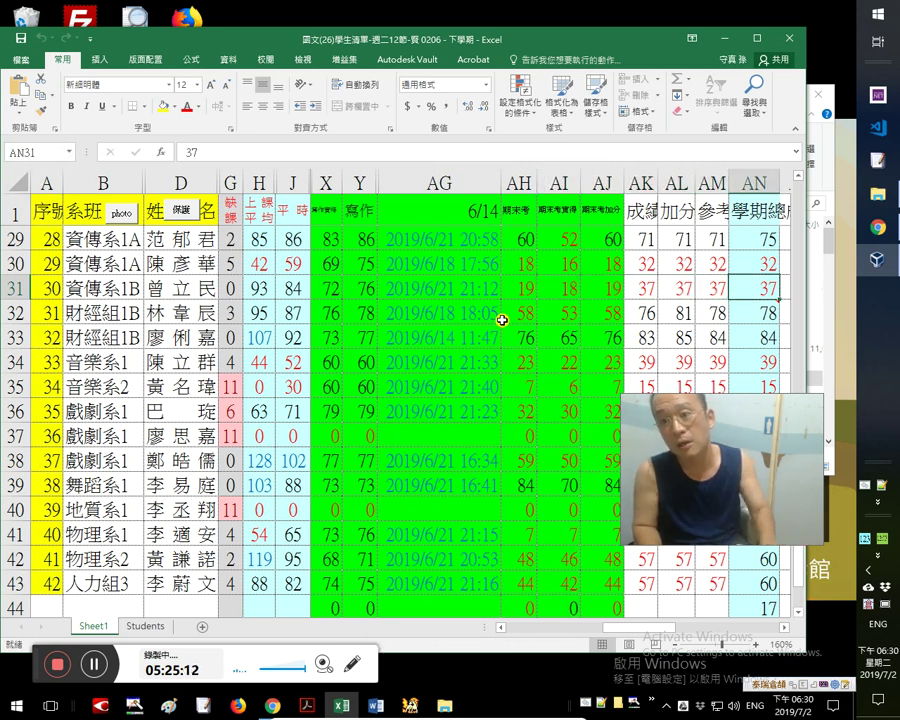
# Close the student list workbook and reopen it in Excel.
pyautogui.hotkey('ctrl', 'w')
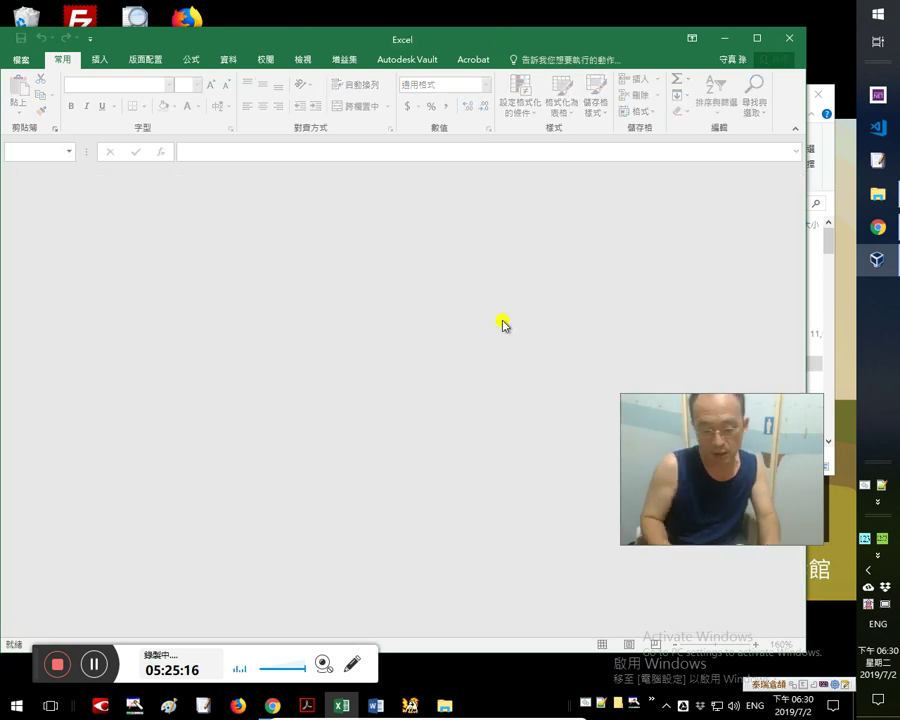
pyautogui.click(12, 62)
pyautogui.click(430, 232)
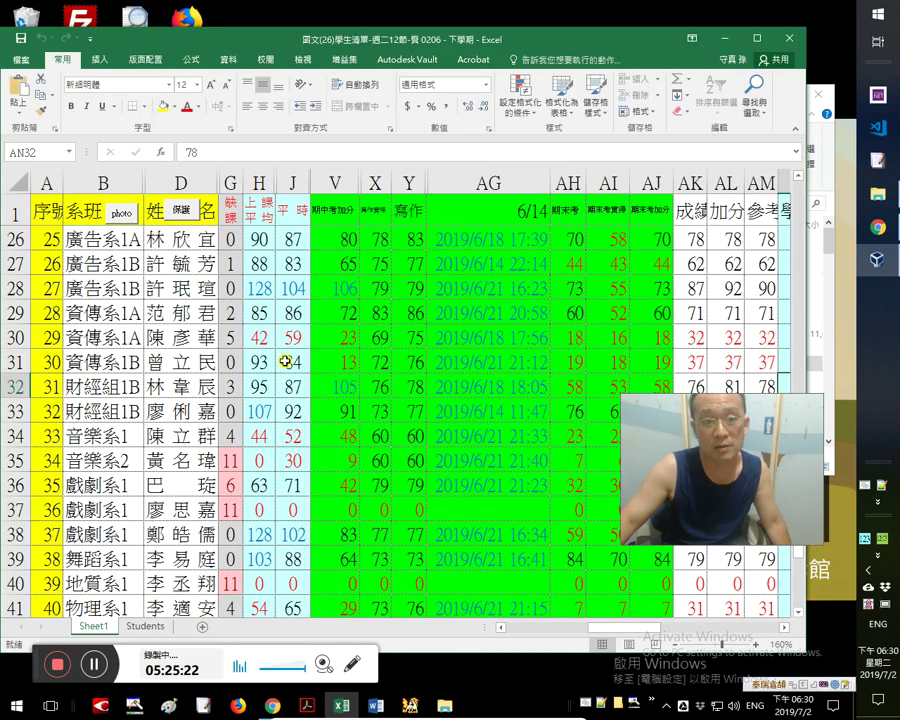
# Review the departments in column B, checking the 資傳系1B student in row 31 and the 資管系1B student's adjusted grade in row 17.
pyautogui.click(192, 364)
pyautogui.click(95, 362)
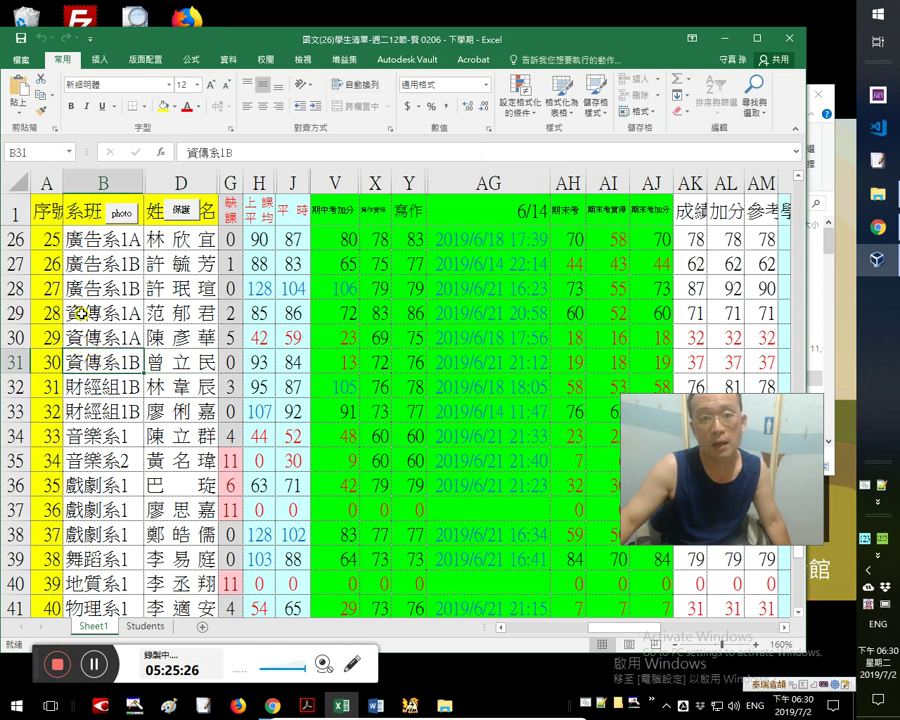
pyautogui.scroll(8, 183, 364)
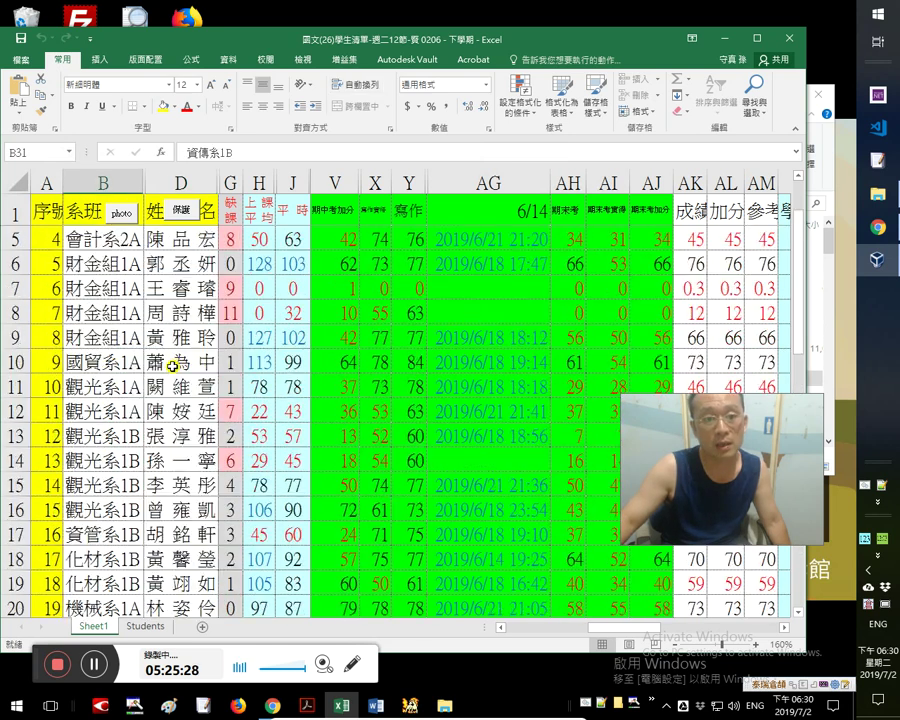
pyautogui.scroll(-1, 130, 483)
pyautogui.click(103, 536)
pyautogui.scroll(-3, 412, 529)
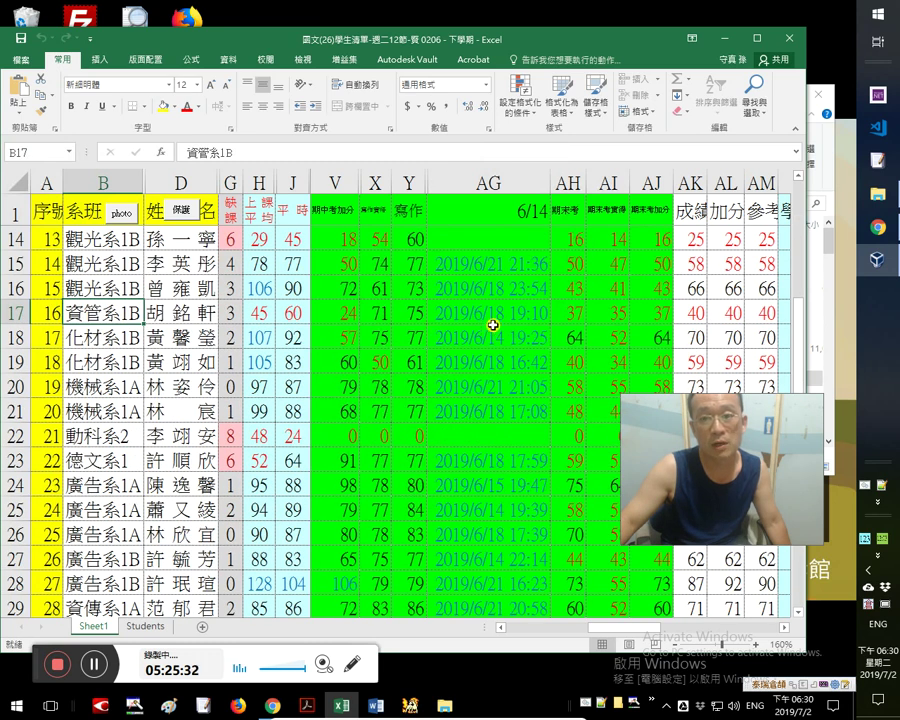
pyautogui.click(720, 311)
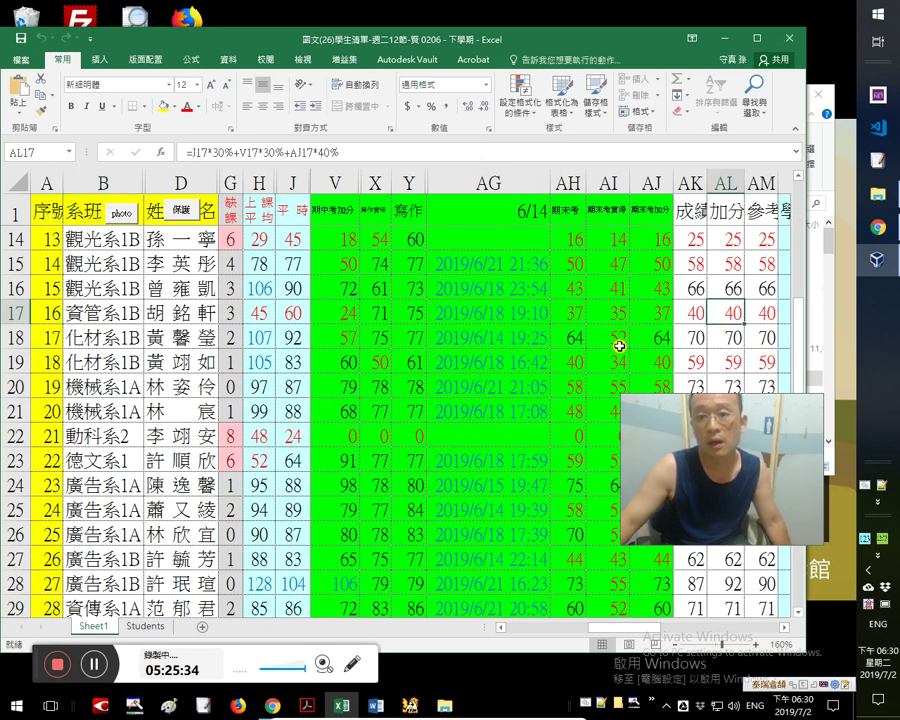
pyautogui.click(117, 317)
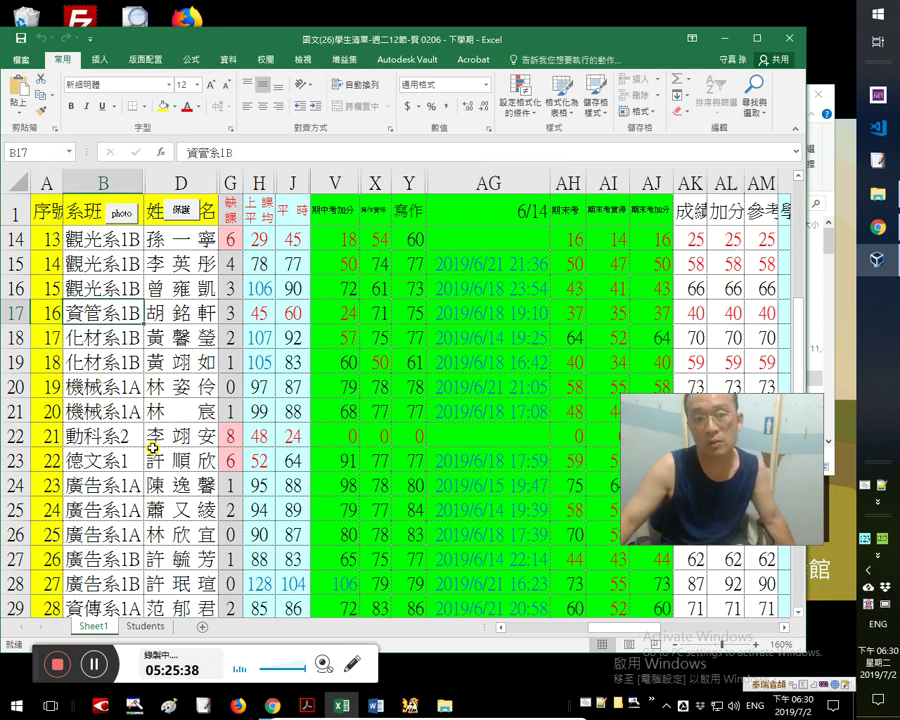
pyautogui.scroll(-1, 293, 443)
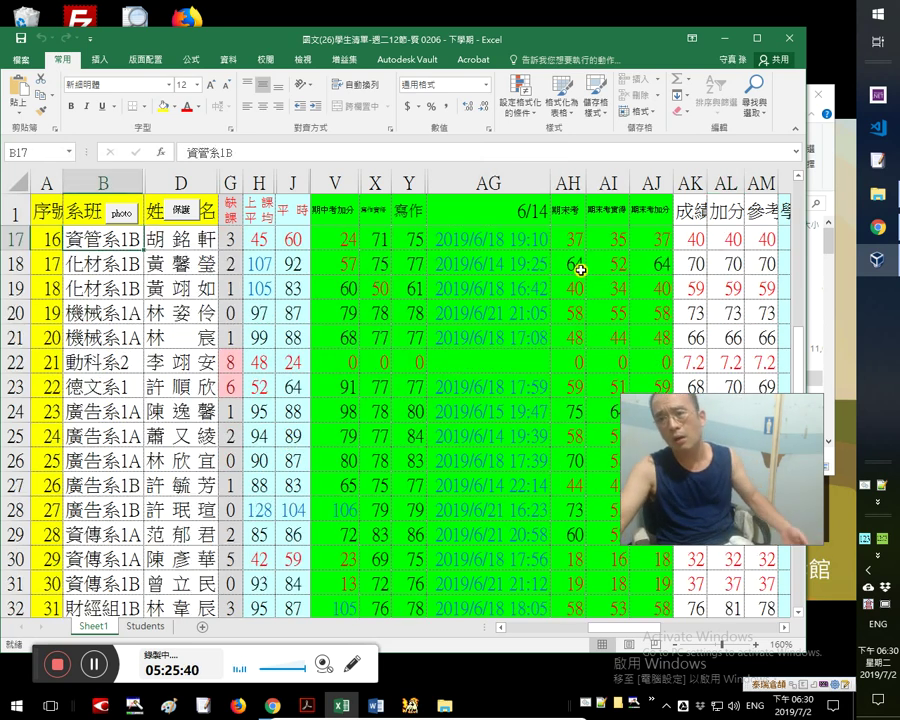
# Close the student list workbook and open the 國文(26) 學生清單-週二12節-賢 0206 file from the Dropbox folder again.
pyautogui.click(775, 45)
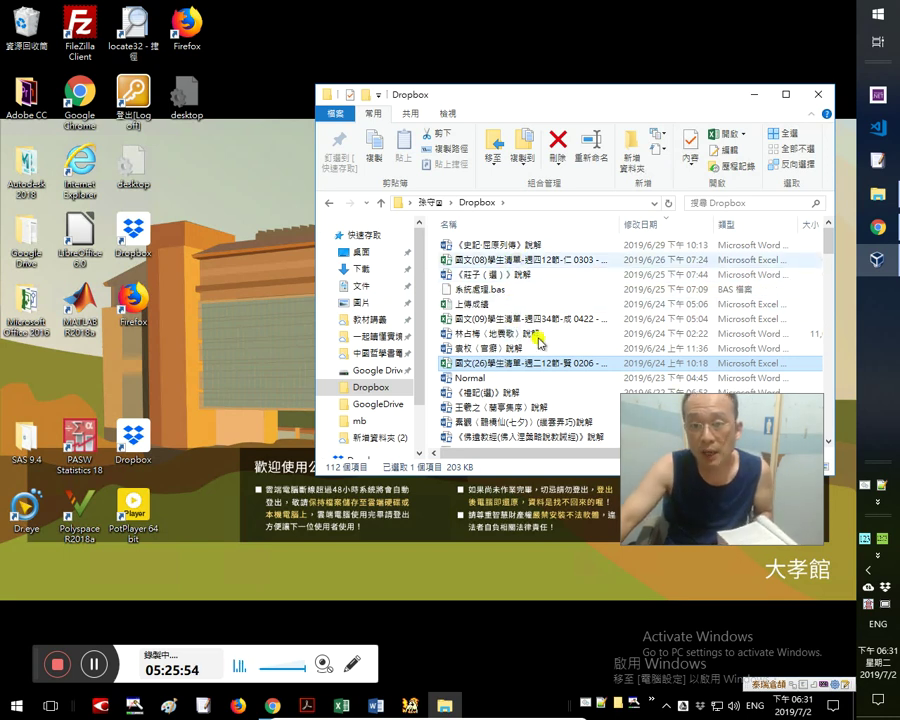
pyautogui.click(519, 260)
pyautogui.click(540, 365)
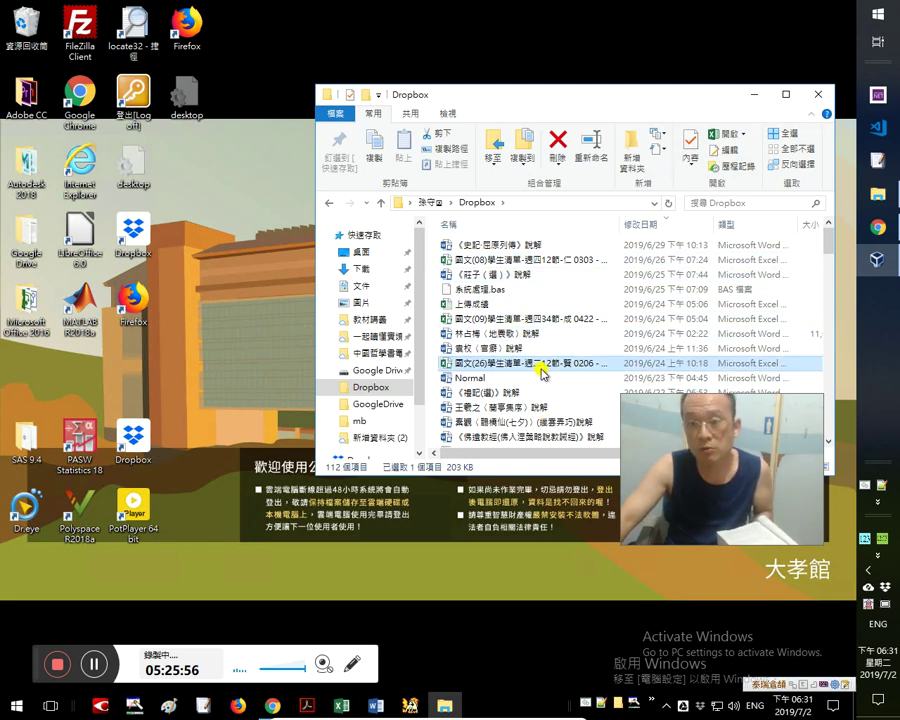
pyautogui.doubleClick(540, 365)
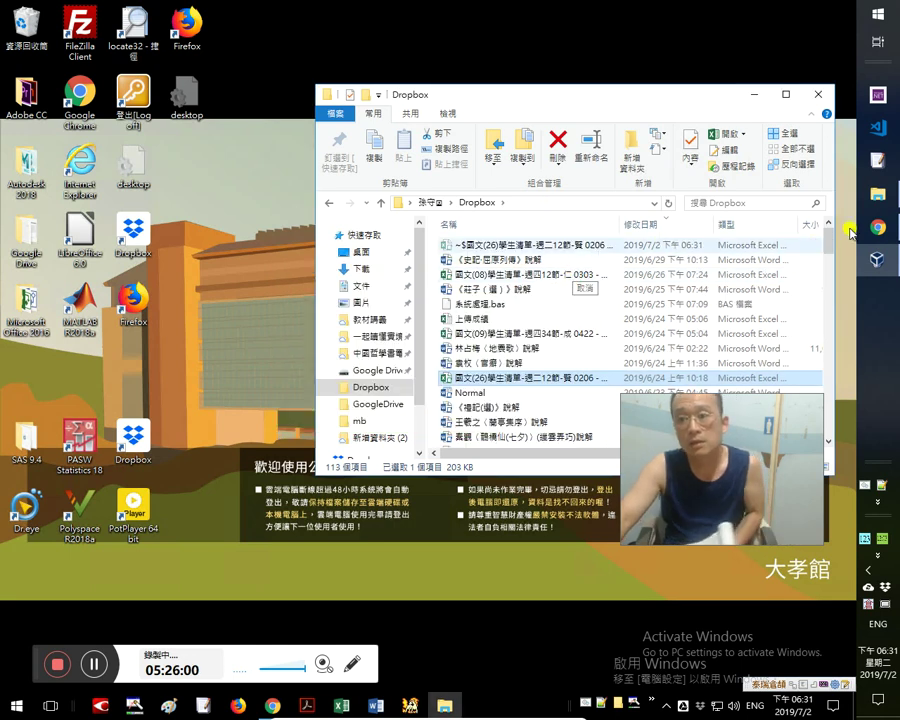
# Switch to Chrome and open the Chinese Culture University teacher login page in a new tab.
pyautogui.click(272, 705)
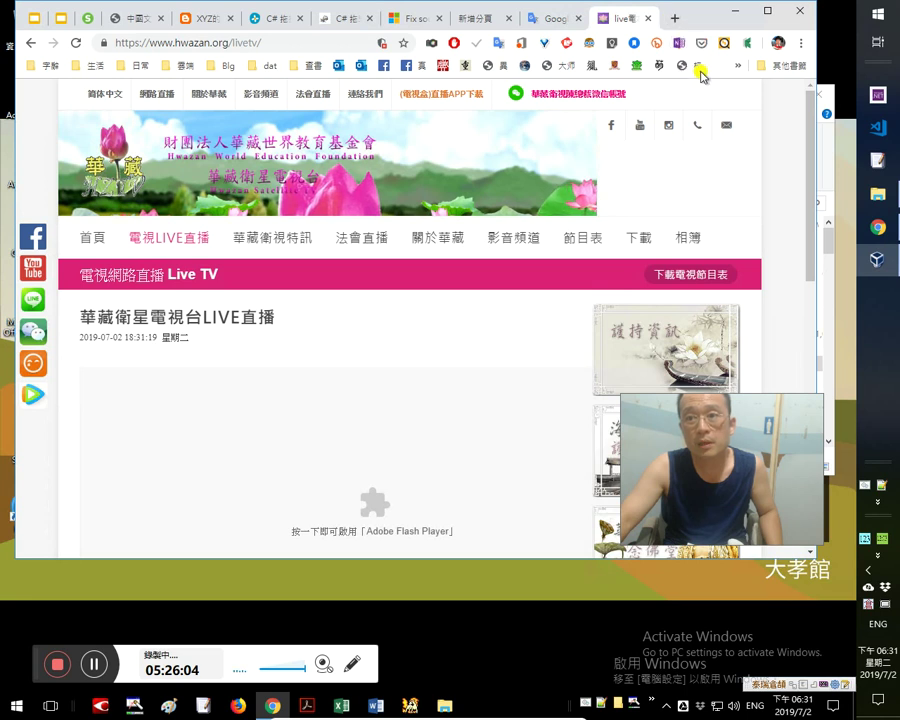
pyautogui.click(670, 20)
pyautogui.click(626, 20)
pyautogui.click(592, 20)
pyautogui.click(603, 22)
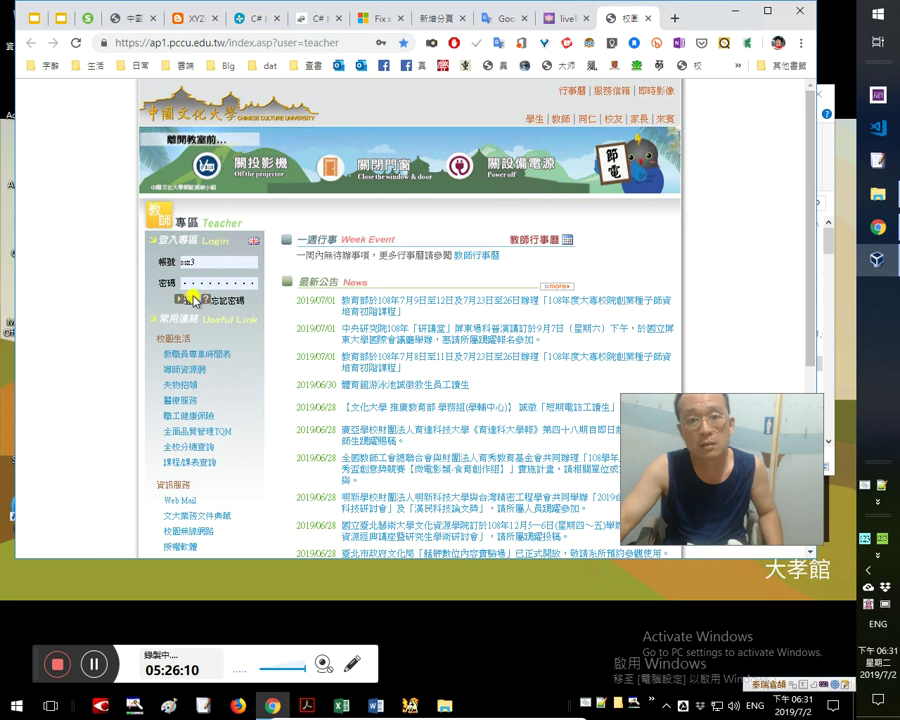
# Return to the Hwazan live TV page, start its Adobe Flash player and maximize the browser window.
pyautogui.click(566, 24)
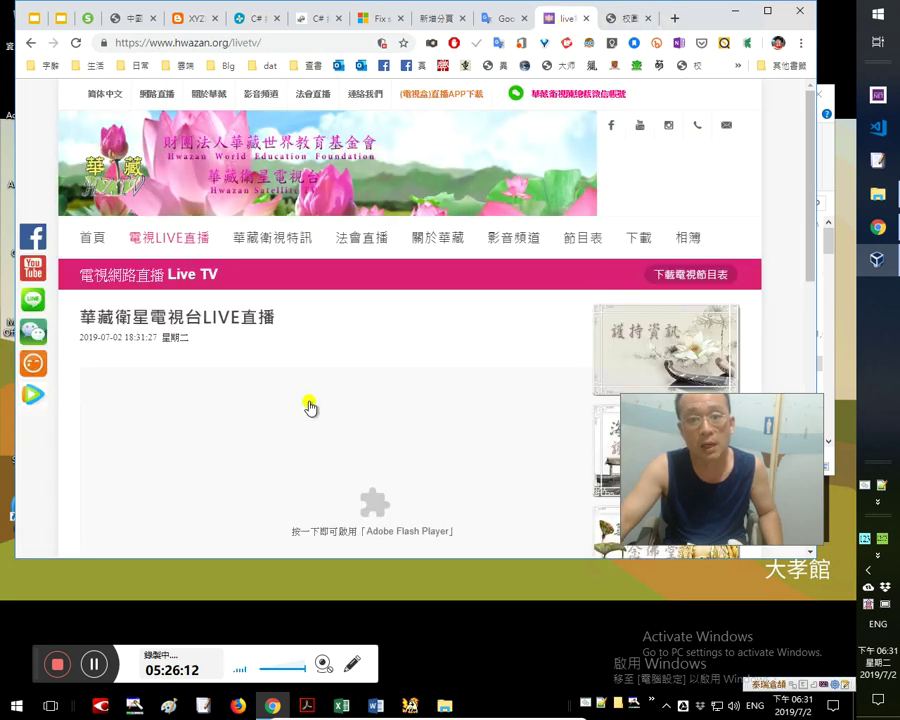
pyautogui.click(233, 122)
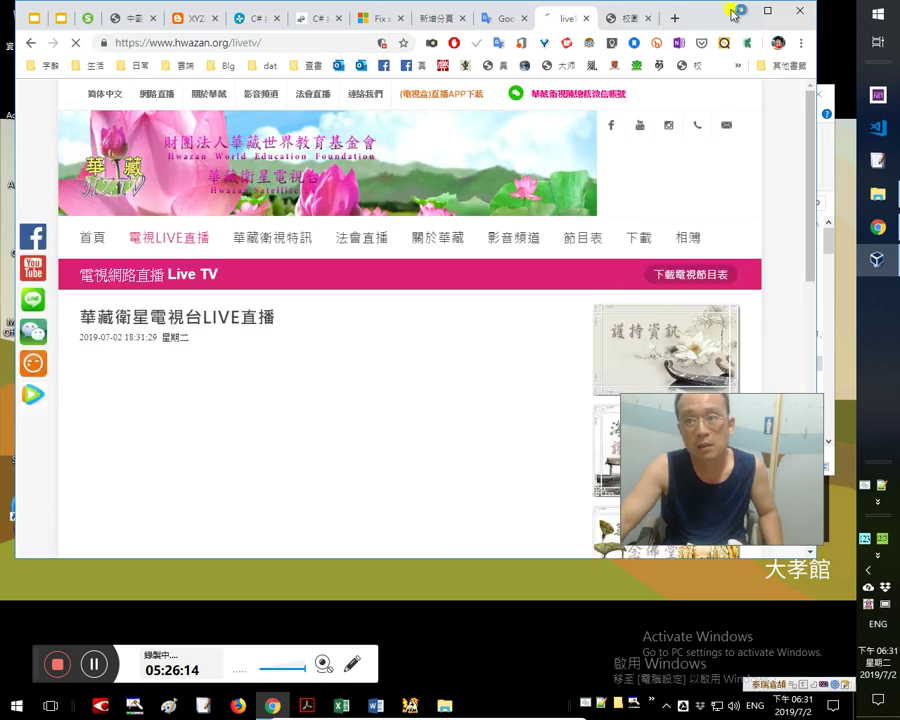
pyautogui.click(767, 12)
# Log in to the teacher portal with the saved credentials and view the grade registration for UPCL 中文1 (26), 107 學年度第2學期.
pyautogui.click(655, 12)
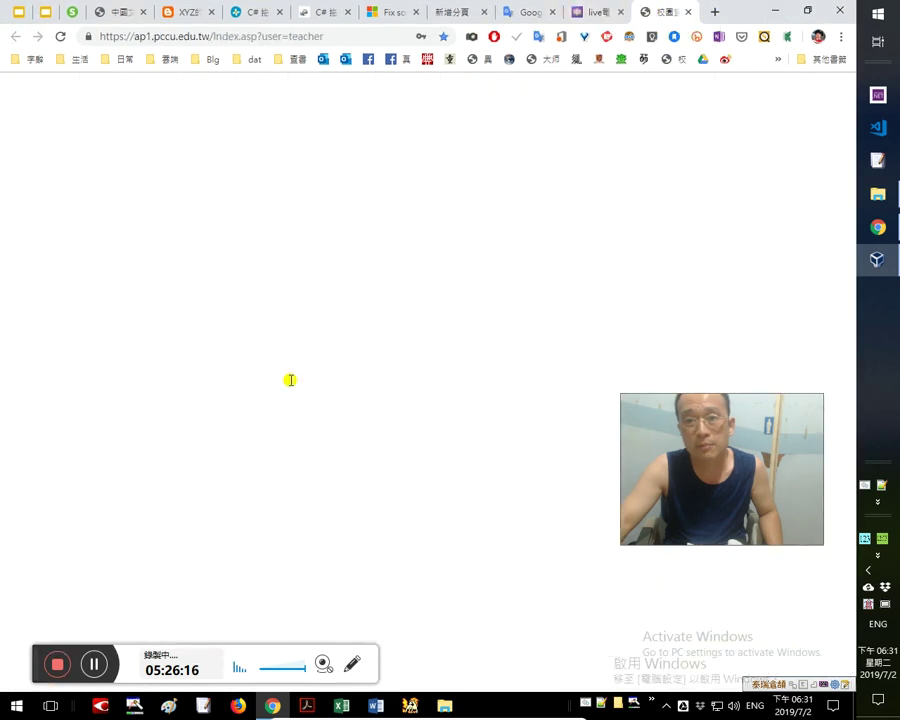
pyautogui.click(196, 295)
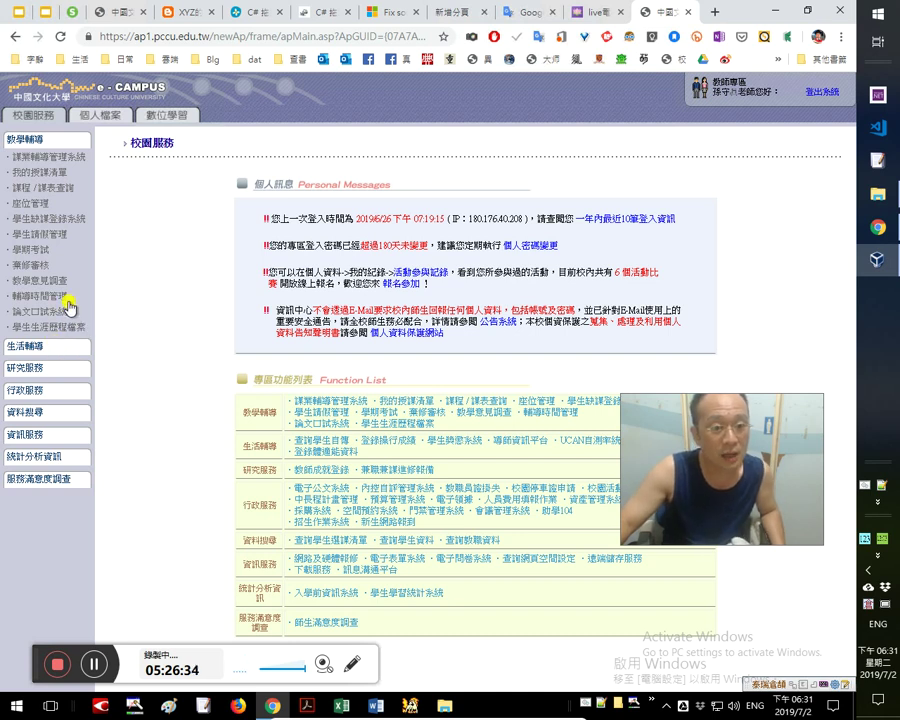
pyautogui.click(38, 157)
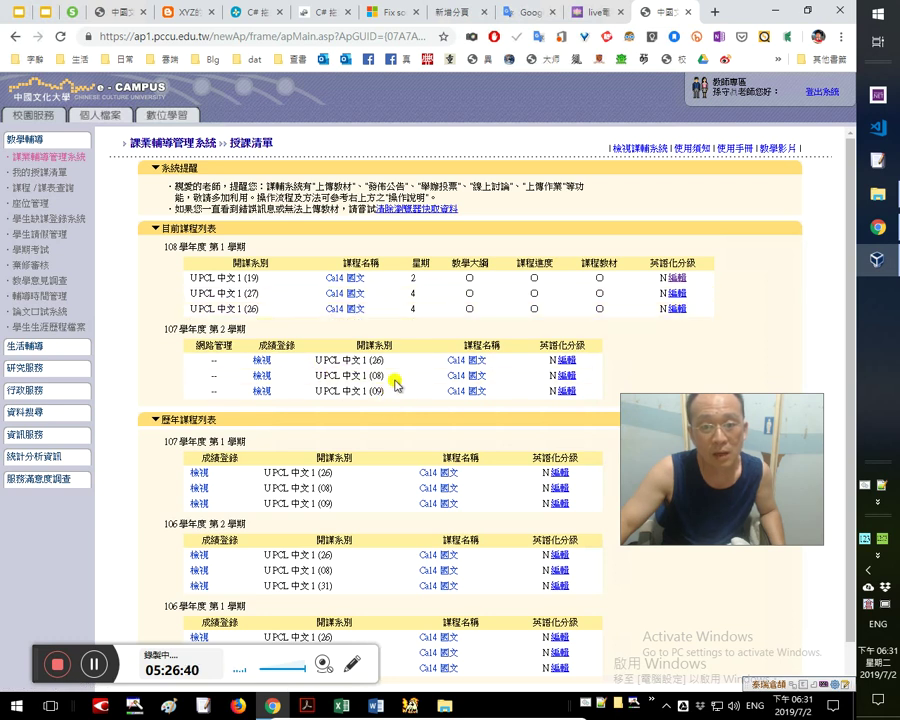
pyautogui.click(258, 361)
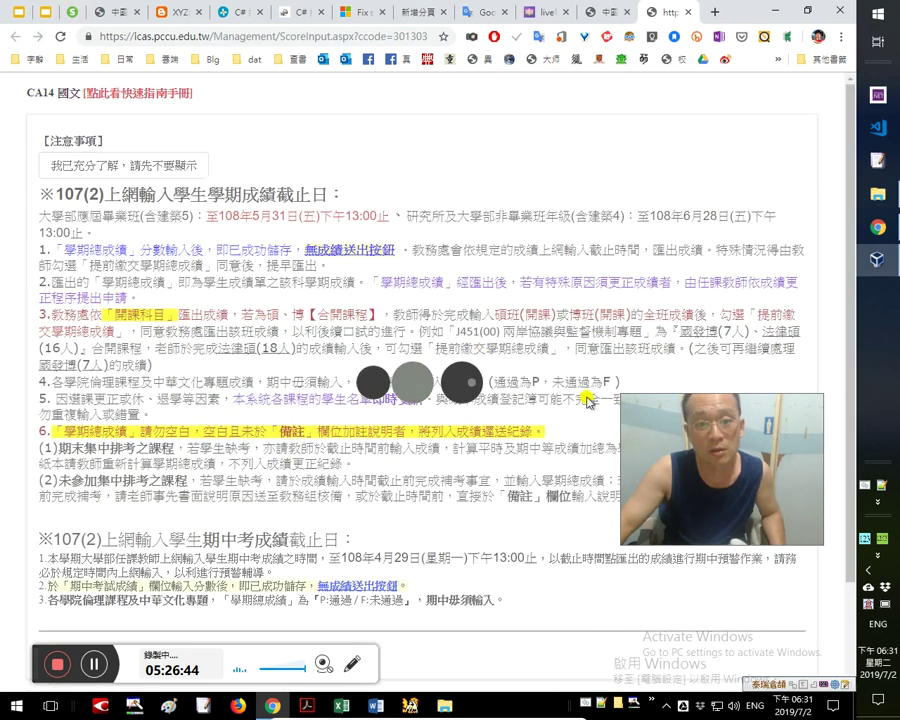
# Examine the online grade list from its first entries to the 資管系1B student numbered 16, checking the midterm and semester total scores.
pyautogui.scroll(-2, 575, 390)
pyautogui.scroll(-5, 561, 378)
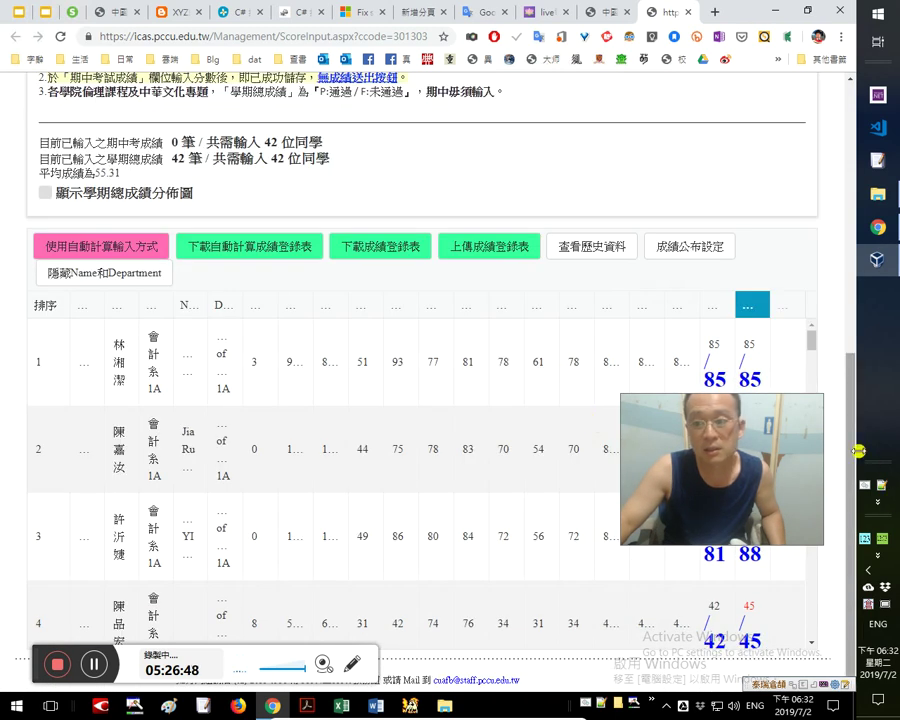
pyautogui.scroll(-2, 779, 407)
pyautogui.scroll(-3, 779, 407)
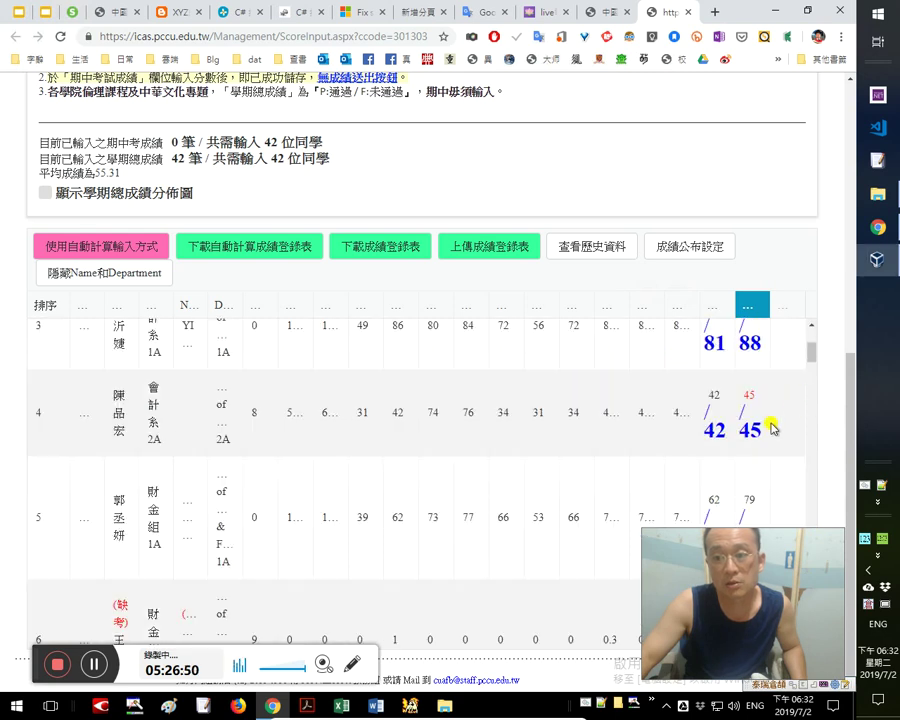
pyautogui.scroll(-3, 766, 419)
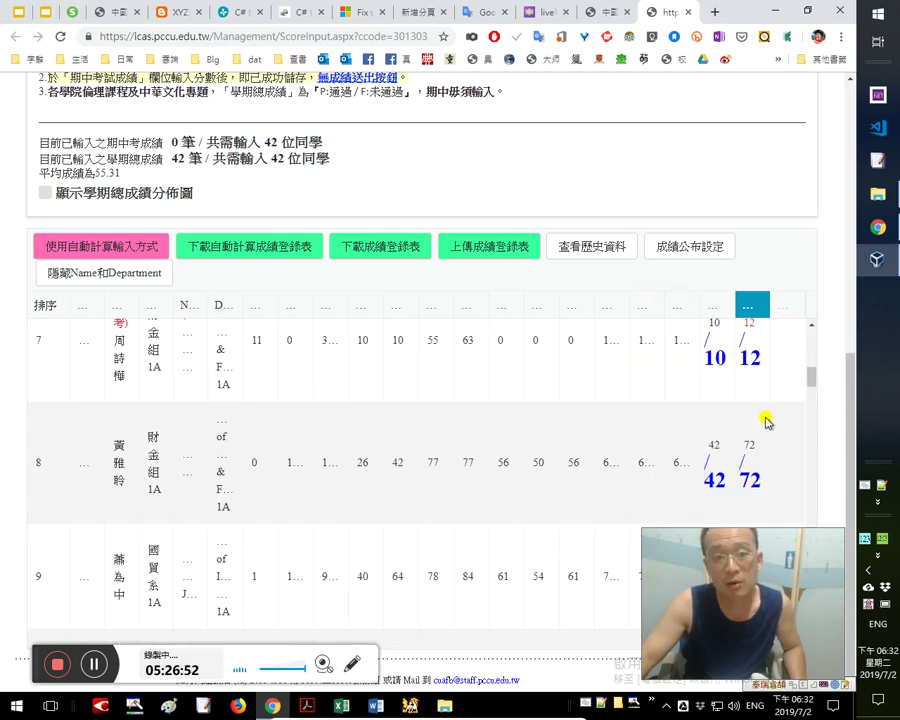
pyautogui.scroll(-3, 747, 425)
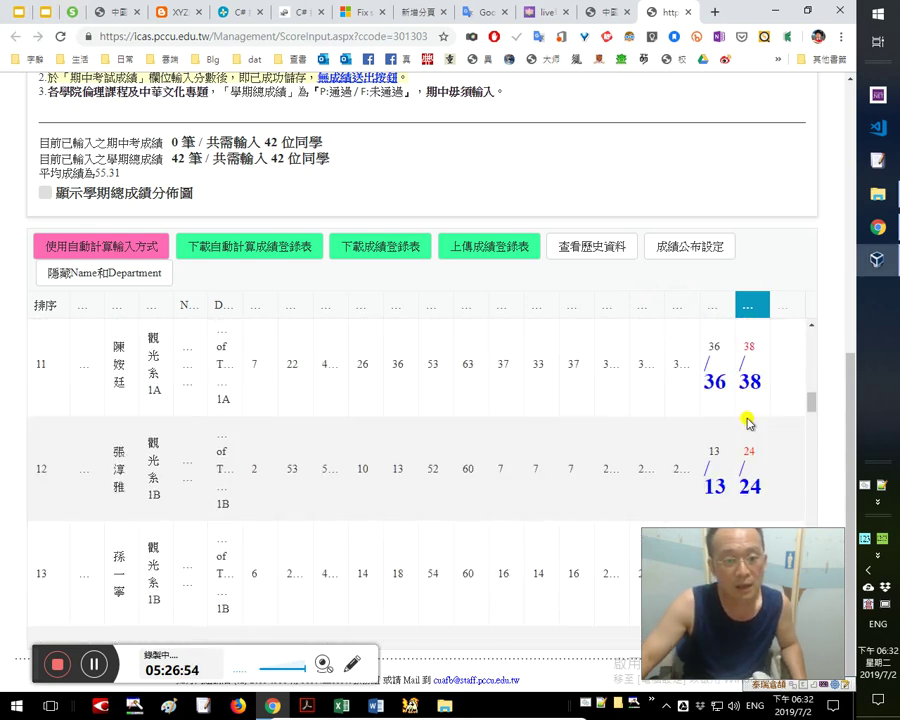
pyautogui.scroll(-1, 748, 423)
pyautogui.scroll(-1, 743, 425)
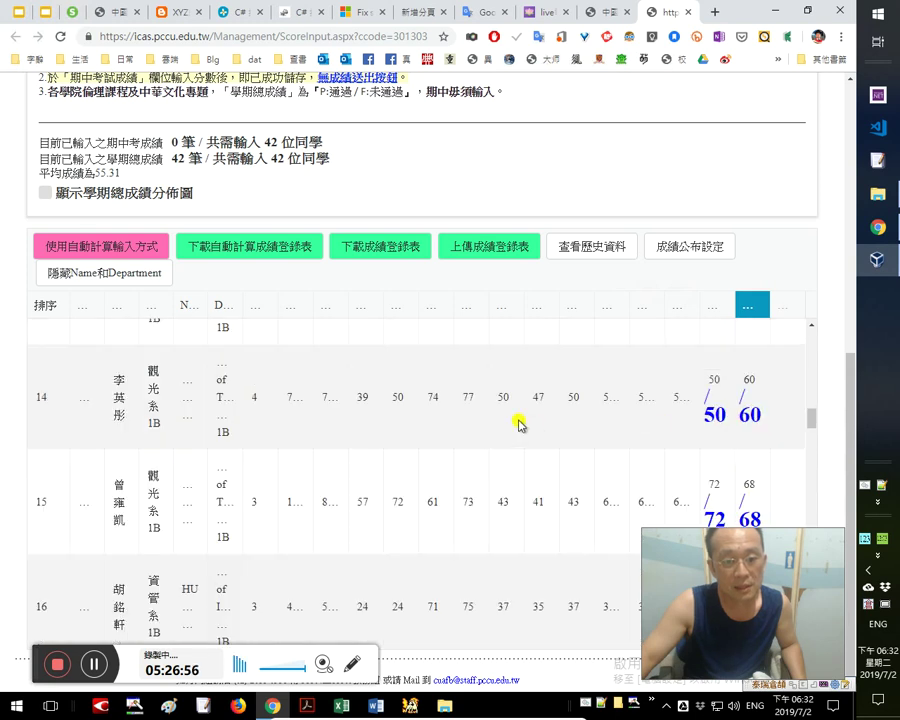
pyautogui.scroll(-1, 372, 459)
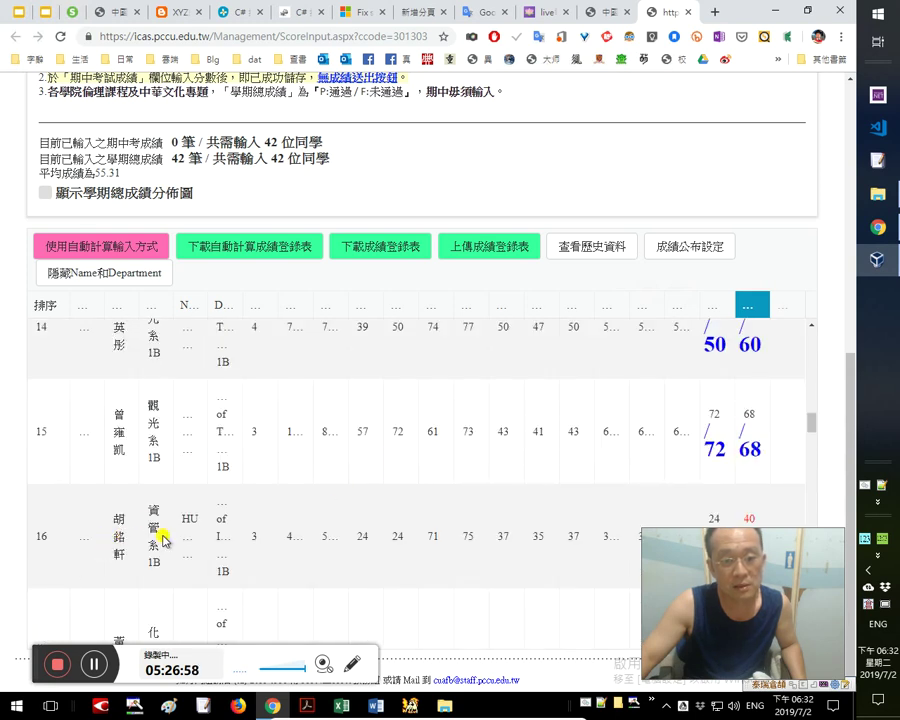
pyautogui.scroll(-1, 281, 516)
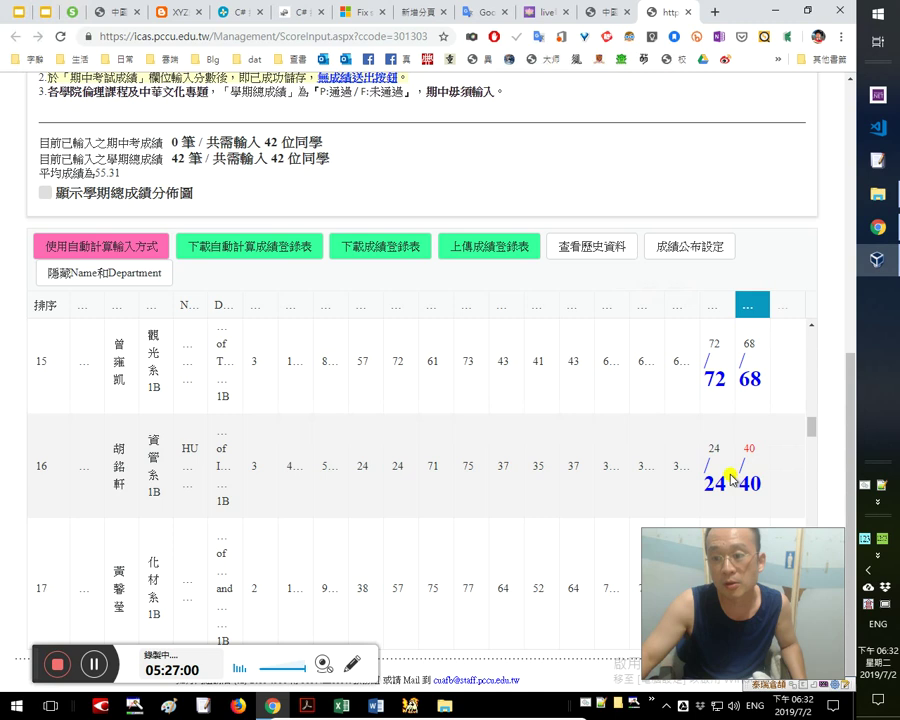
# Continue through the grade list to the 資傳系1B student numbered 32 and examine the registered midterm and semester total scores.
pyautogui.scroll(-8, 455, 515)
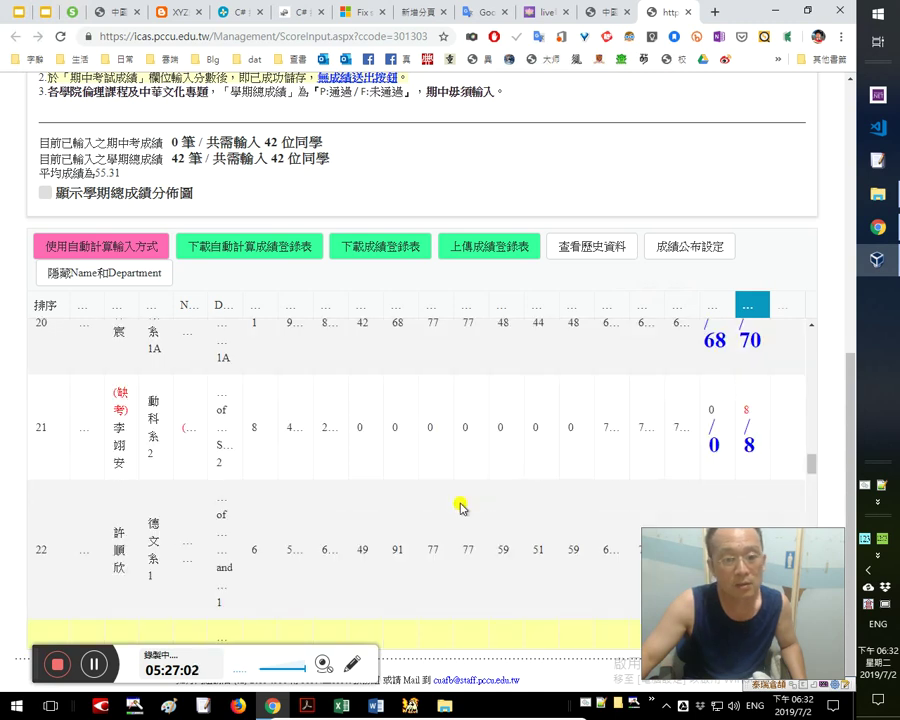
pyautogui.scroll(-4, 461, 507)
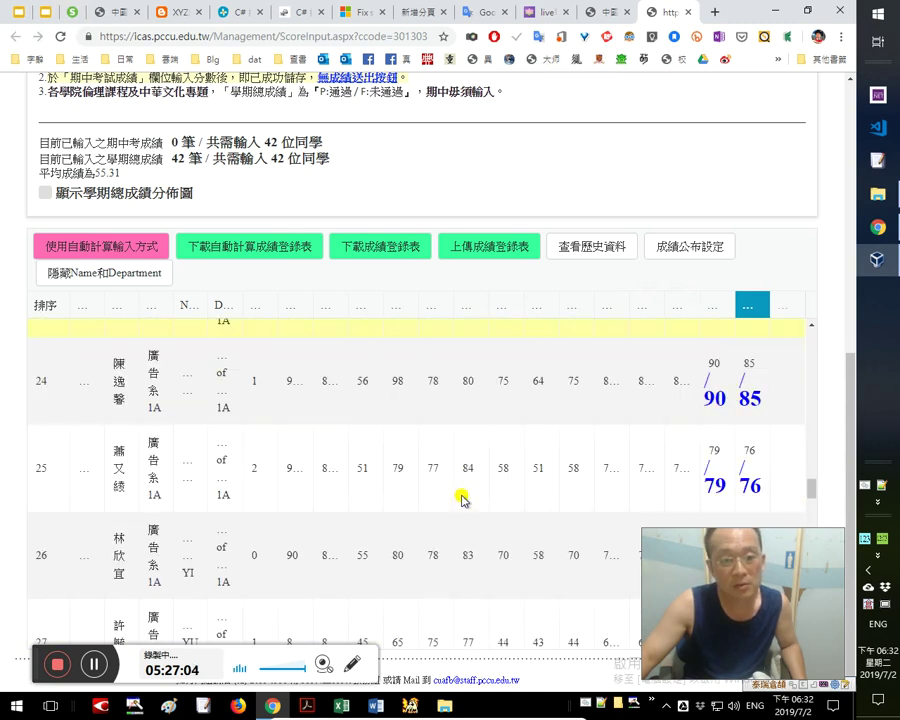
pyautogui.scroll(-2, 462, 503)
pyautogui.scroll(-4, 462, 503)
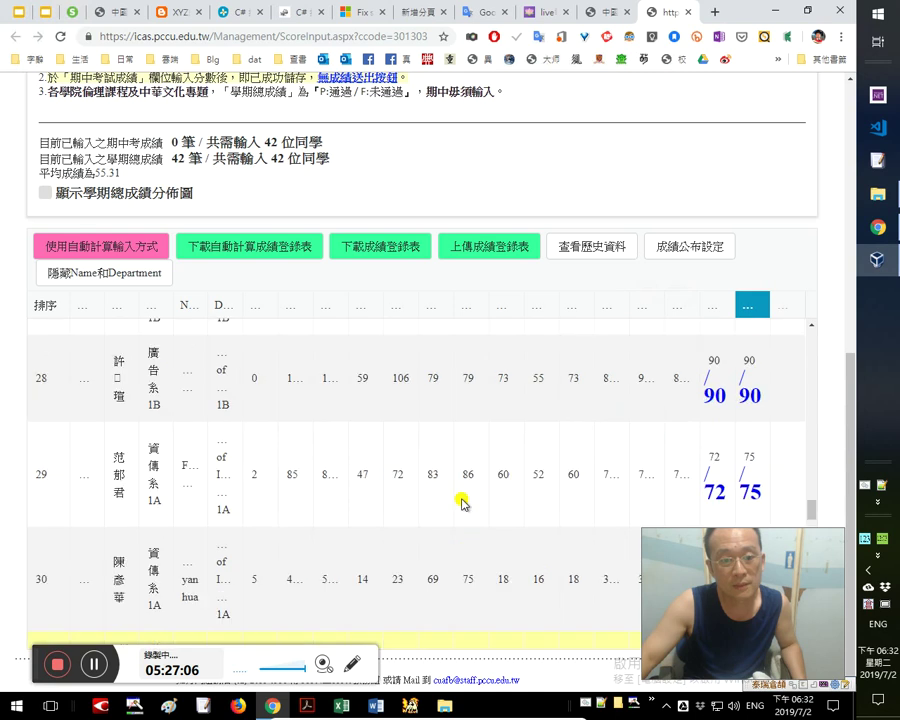
pyautogui.scroll(-3, 461, 503)
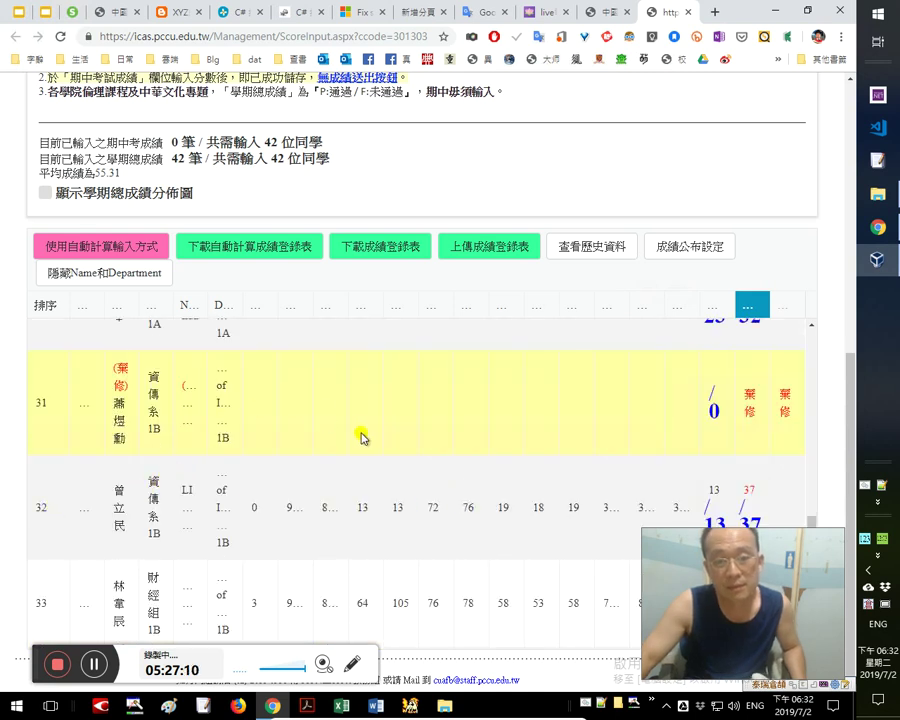
pyautogui.moveTo(720, 600); pyautogui.dragTo(604, 467)
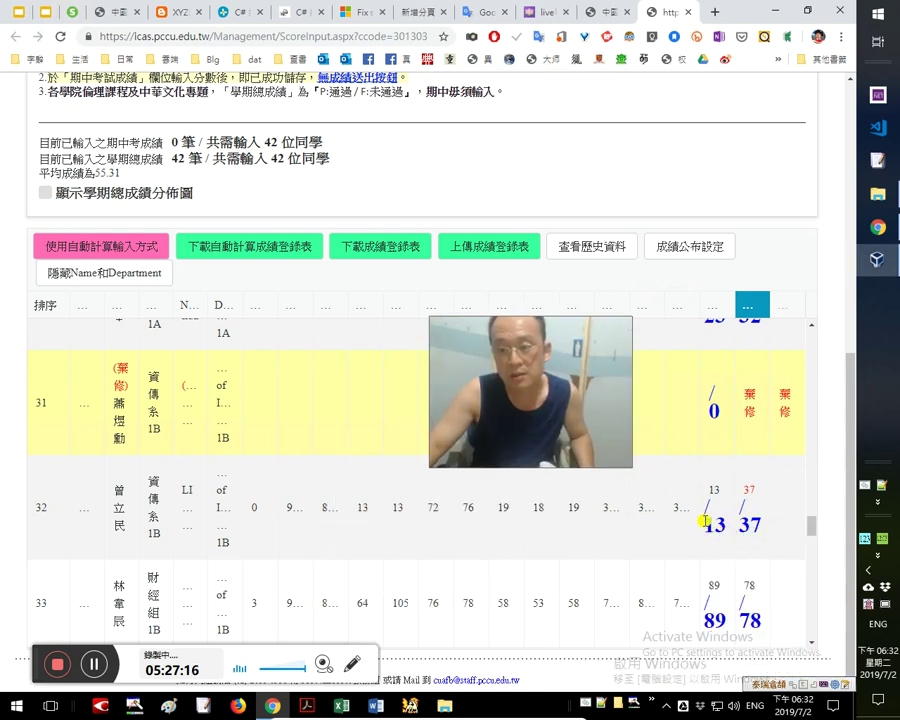
pyautogui.moveTo(566, 453); pyautogui.dragTo(518, 582)
# Compare the midterm and semester total scores of the neighbouring students numbered 28 to 32 in the grade list.
pyautogui.scroll(1, 701, 473)
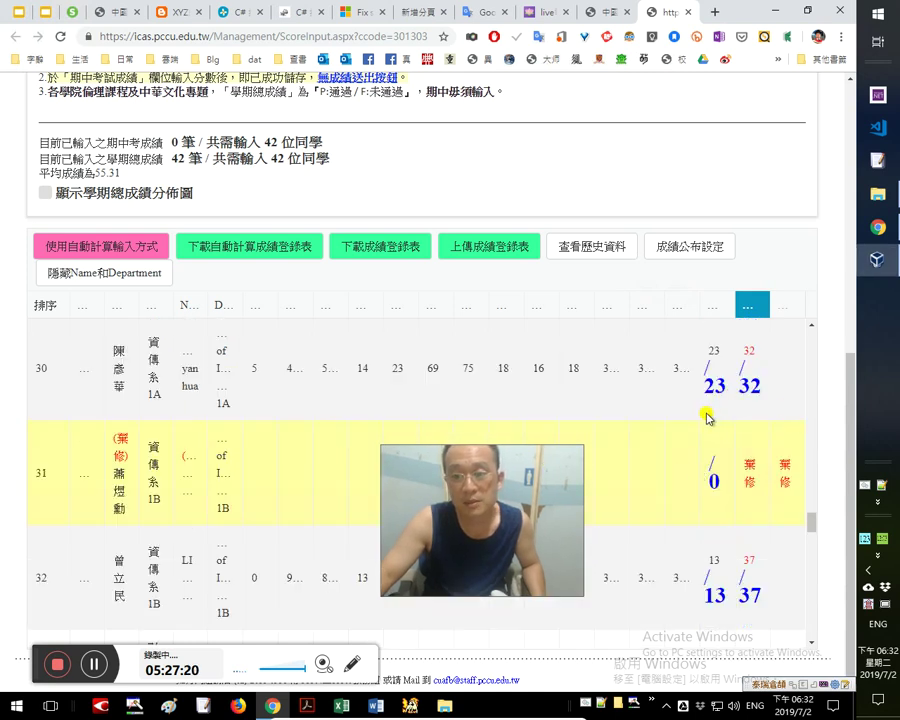
pyautogui.scroll(2, 666, 416)
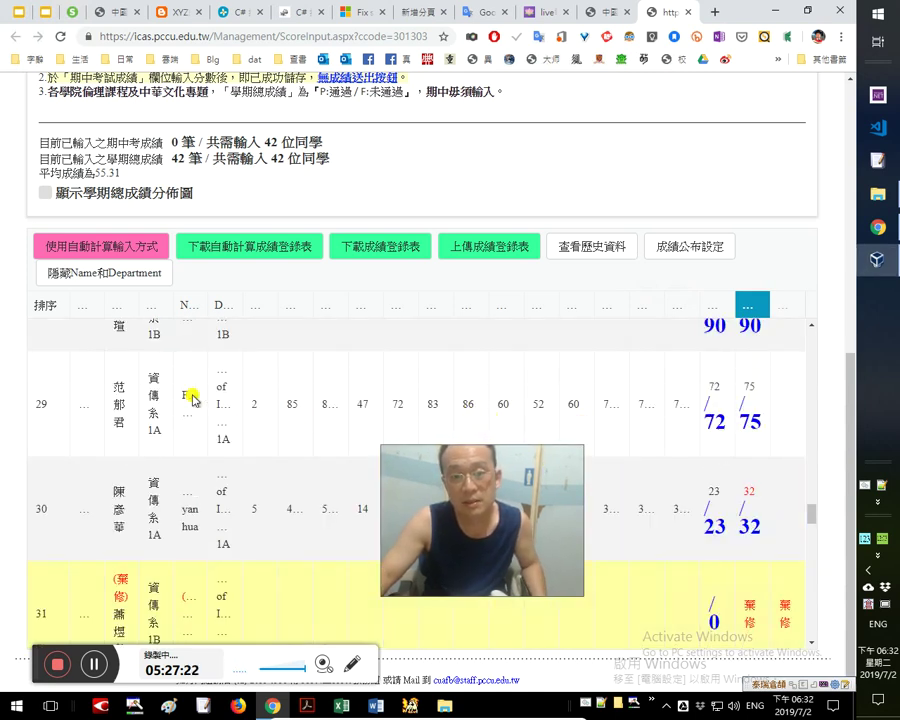
pyautogui.scroll(1, 173, 394)
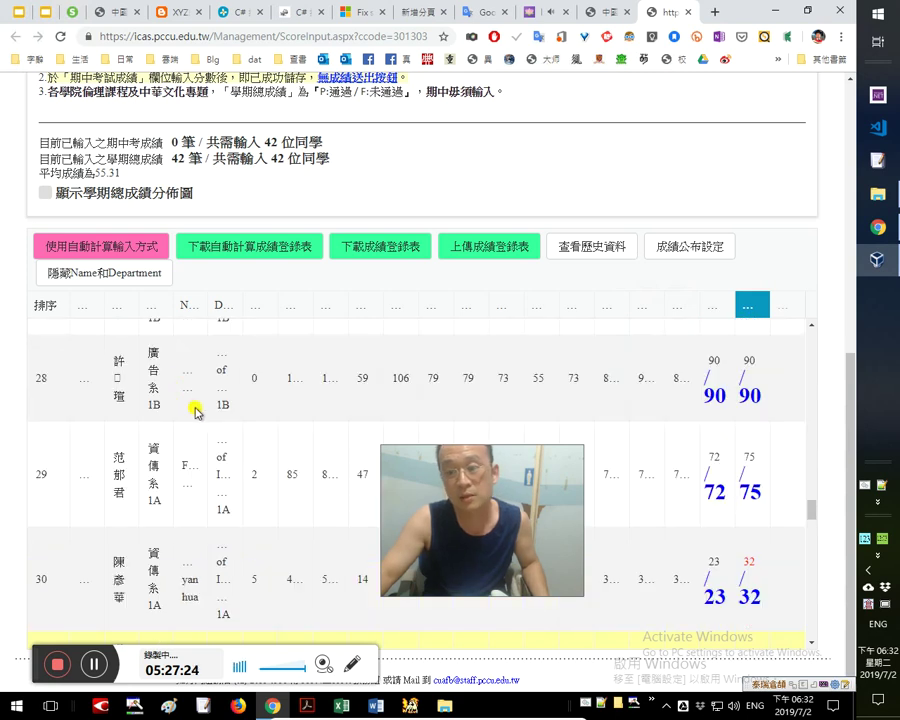
pyautogui.scroll(-3, 195, 414)
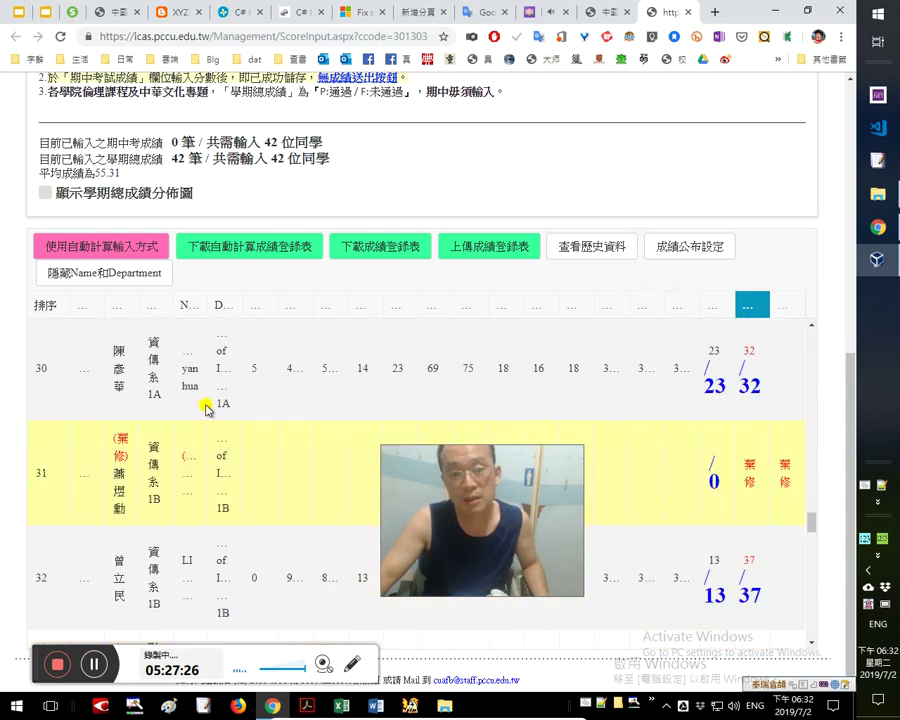
pyautogui.scroll(2, 205, 408)
pyautogui.scroll(1, 190, 425)
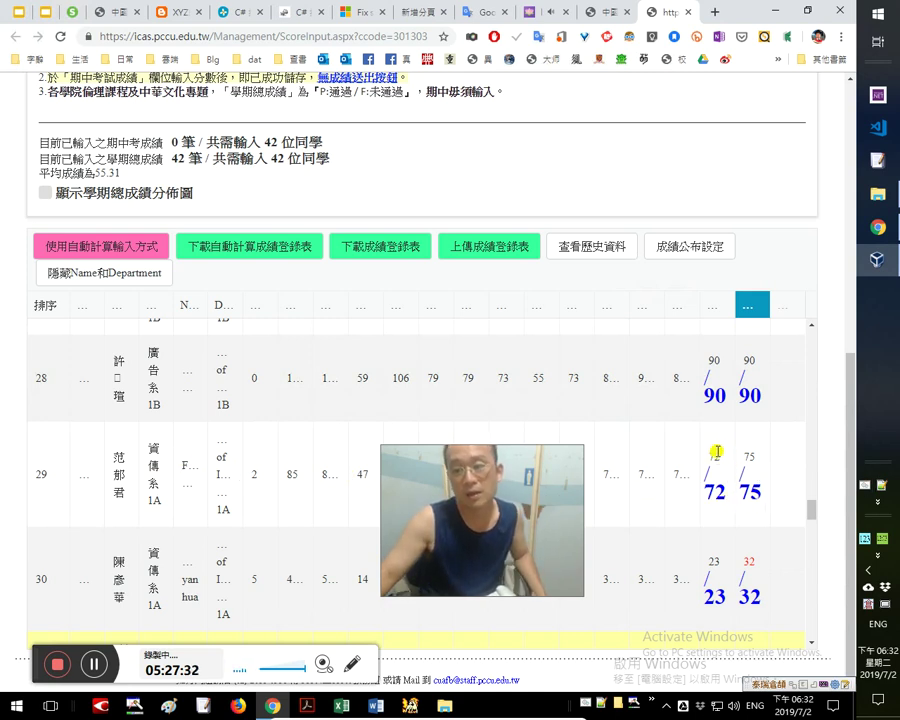
pyautogui.moveTo(455, 520); pyautogui.dragTo(677, 577)
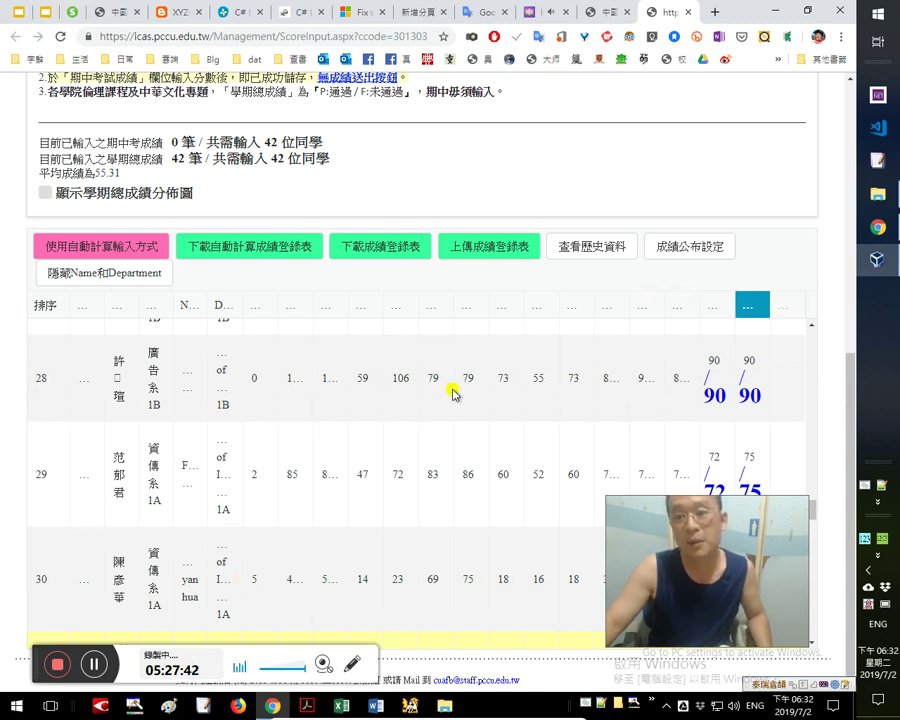
# Close the browser tabs for the grade list, the teacher portal, the Hwazan live TV page and Google Translate.
pyautogui.click(684, 12)
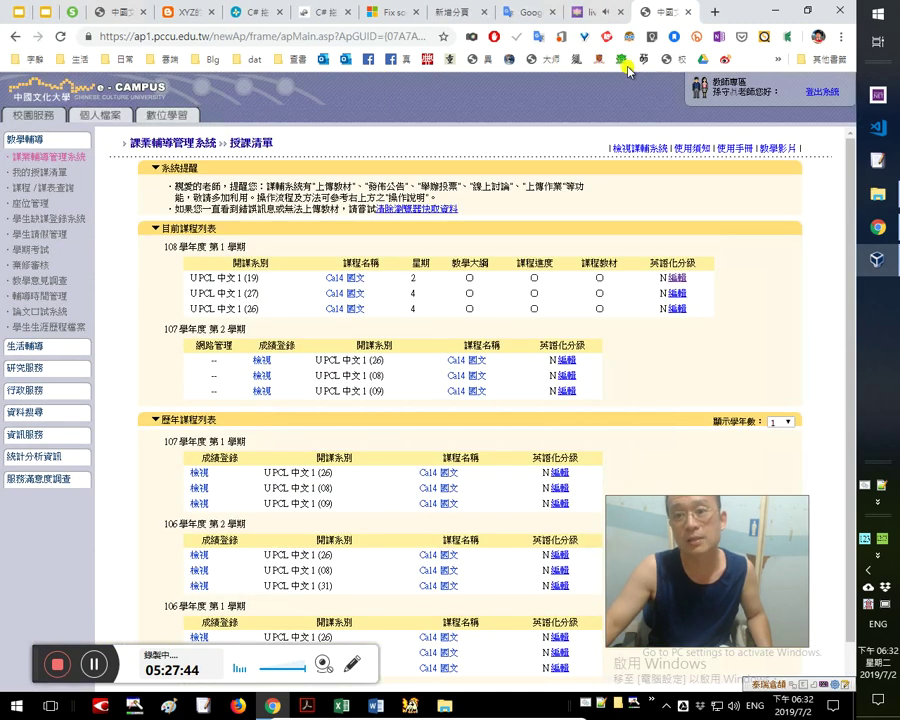
pyautogui.click(688, 13)
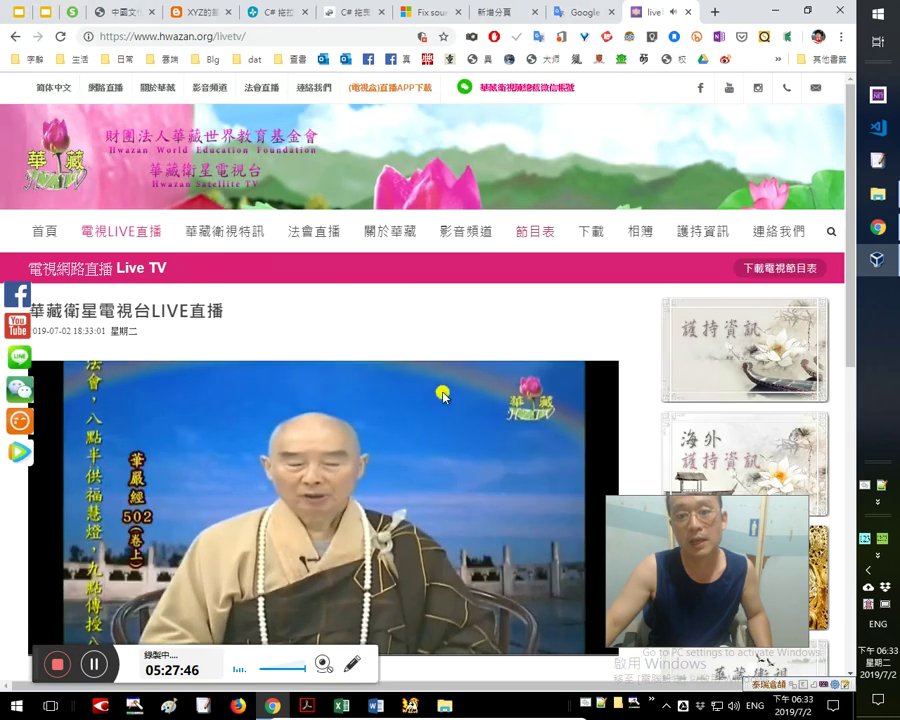
pyautogui.moveTo(682, 537); pyautogui.dragTo(693, 478)
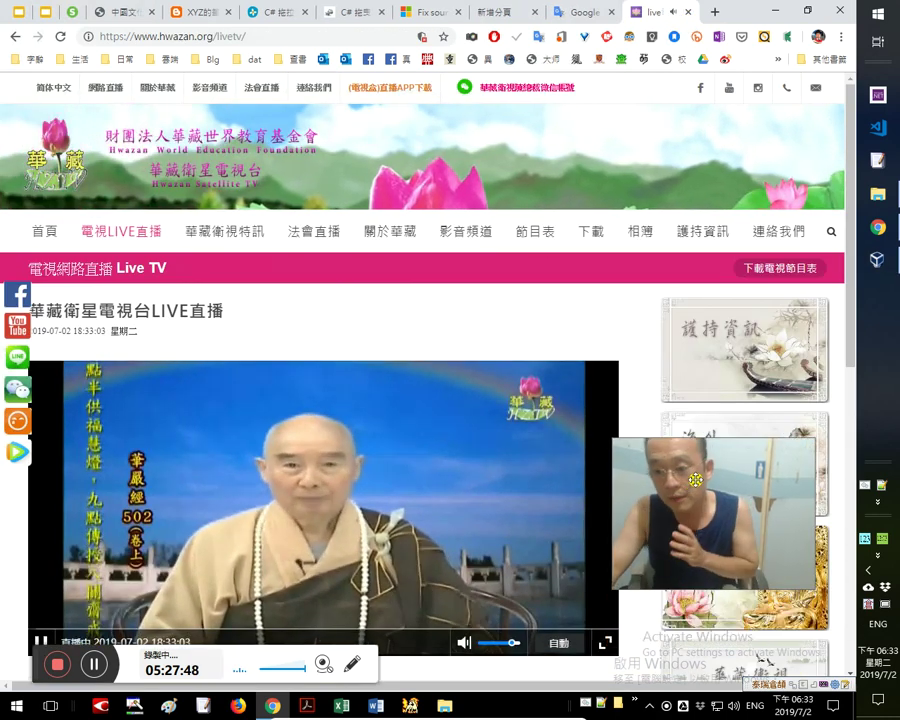
pyautogui.scroll(-1, 368, 458)
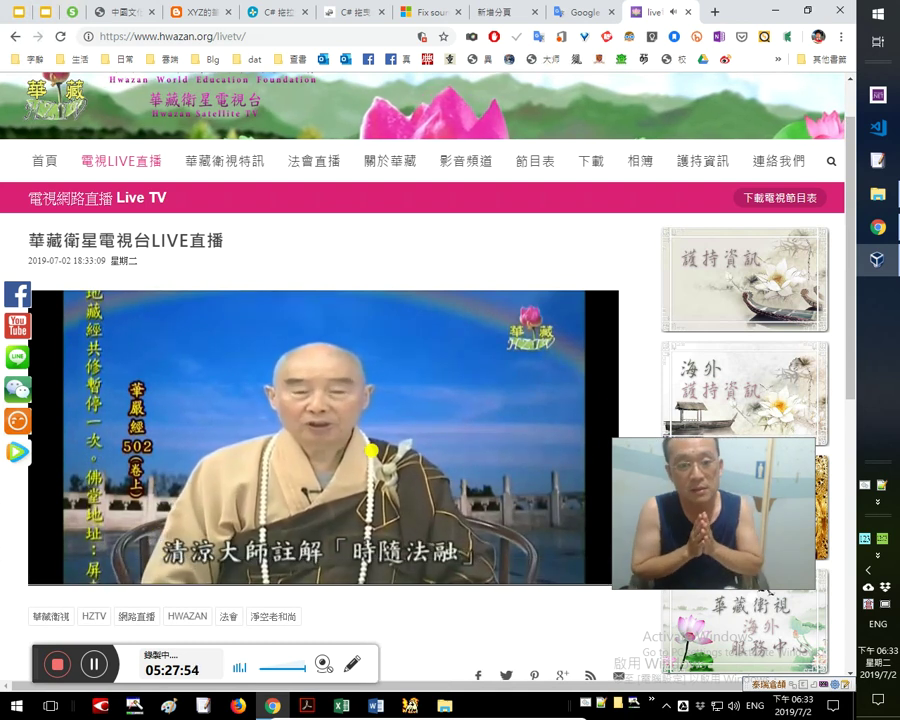
pyautogui.click(689, 13)
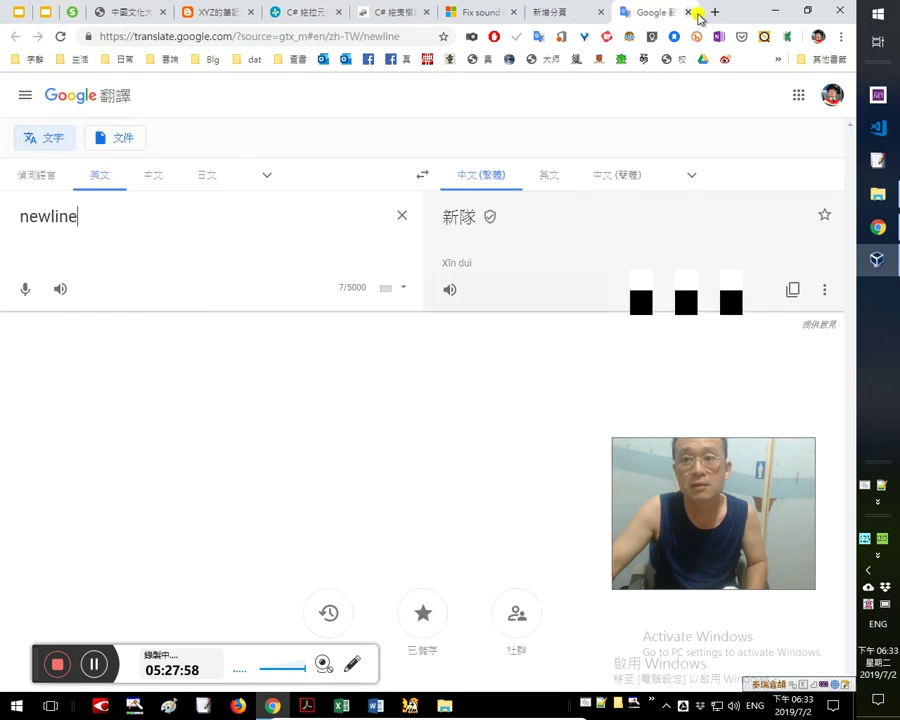
pyautogui.click(689, 13)
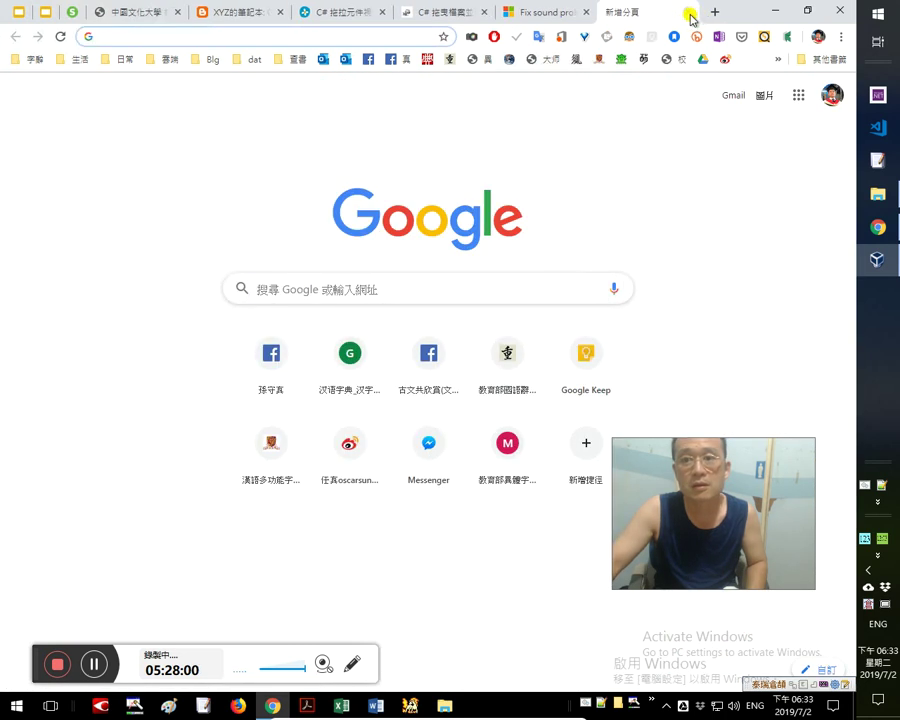
# Close the new-tab page and the Microsoft sound-problem article, then minimize that remote desktop session.
pyautogui.click(689, 13)
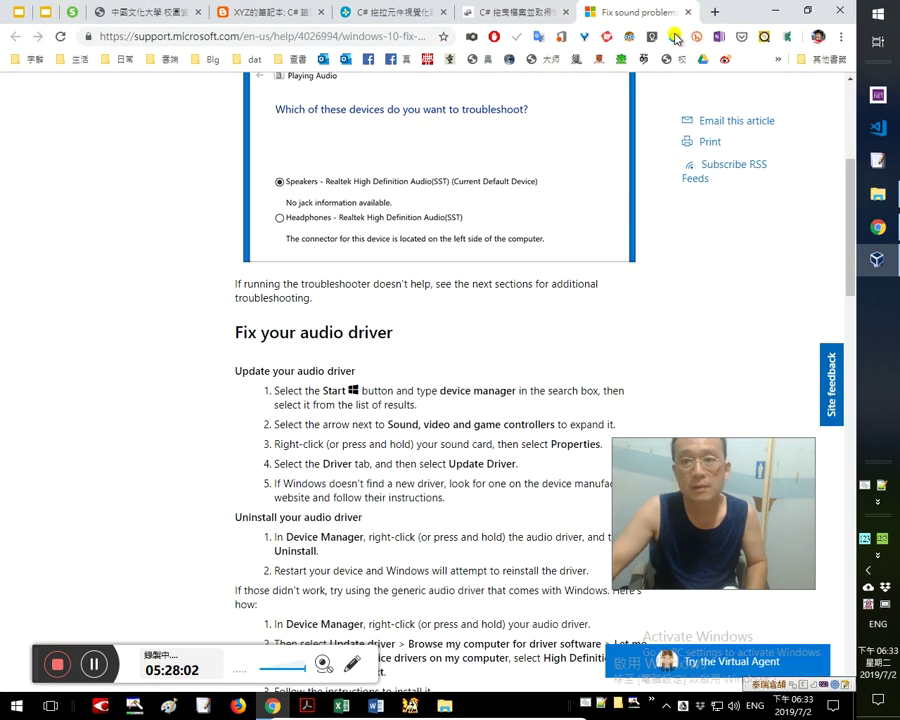
pyautogui.click(689, 13)
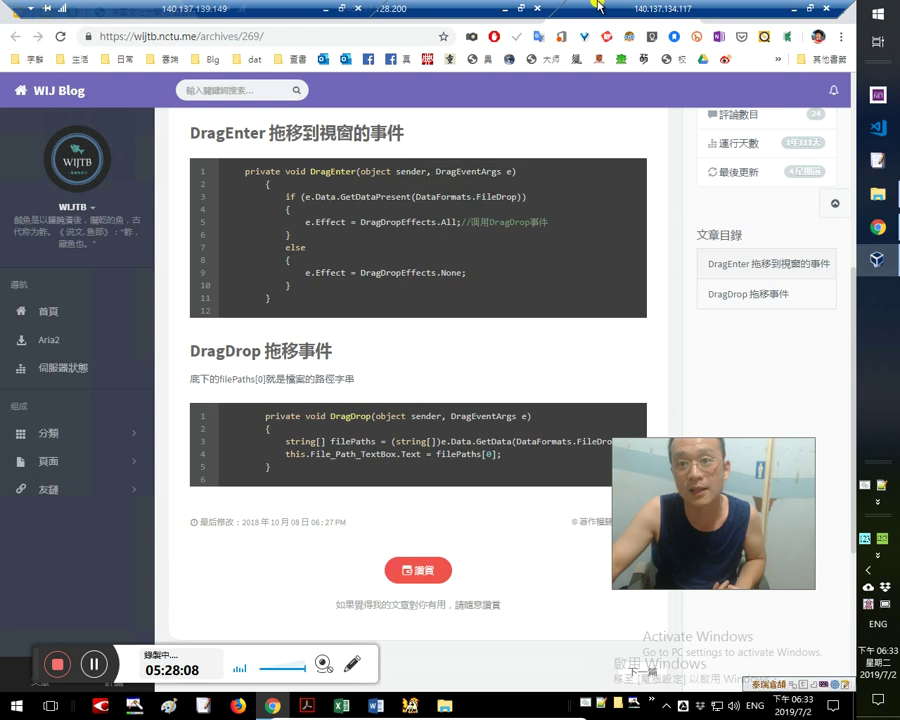
pyautogui.click(793, 10)
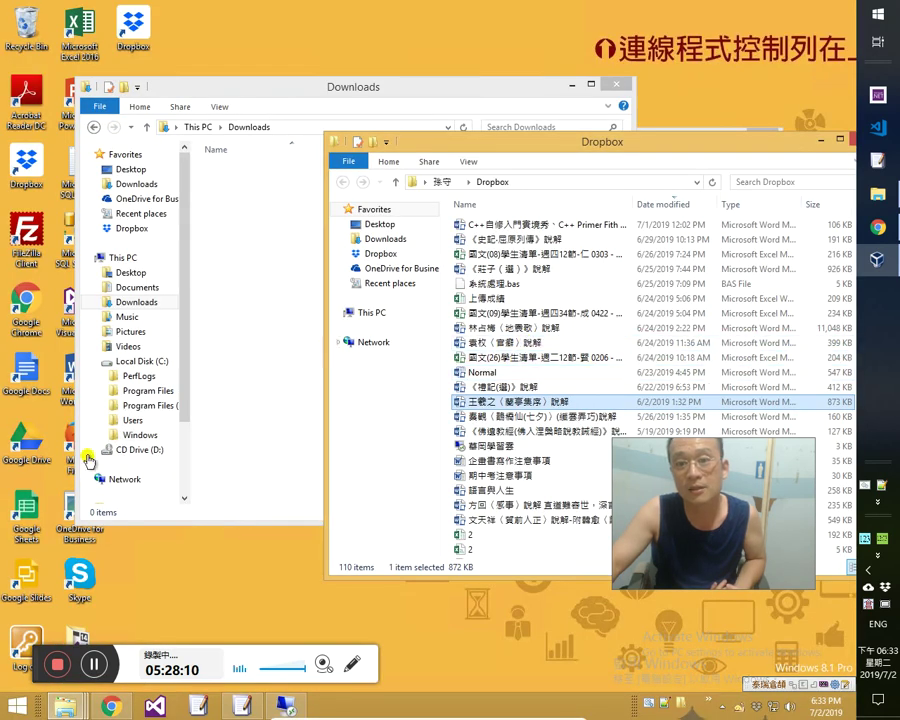
pyautogui.hotkey('alt', 'Tab')
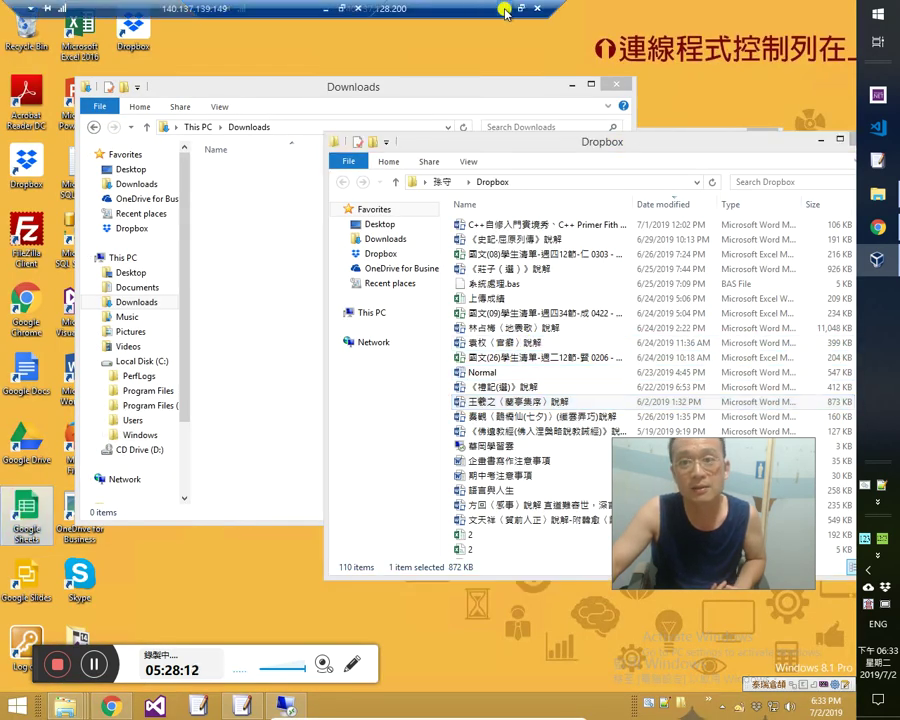
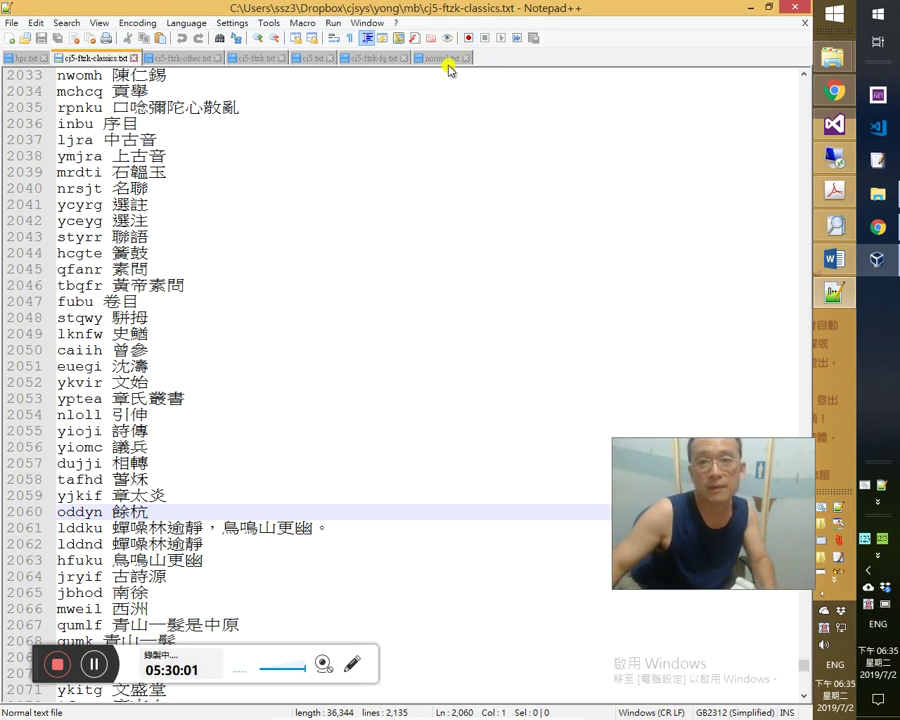
# Create a new document after normal.txt in Notepad++ and set its language to C++.
pyautogui.moveTo(443, 63)
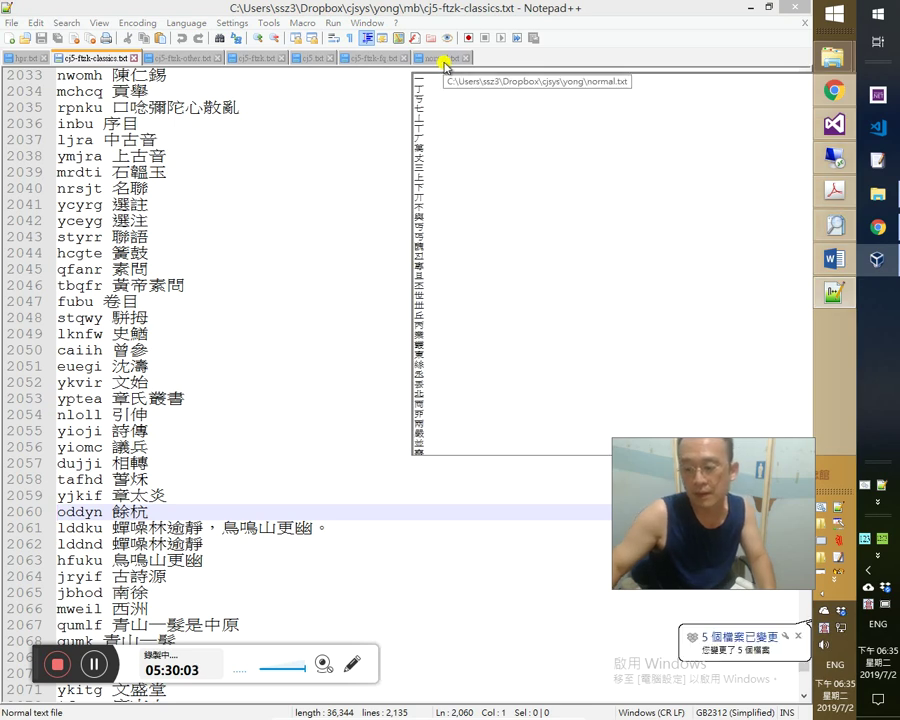
pyautogui.click(436, 57)
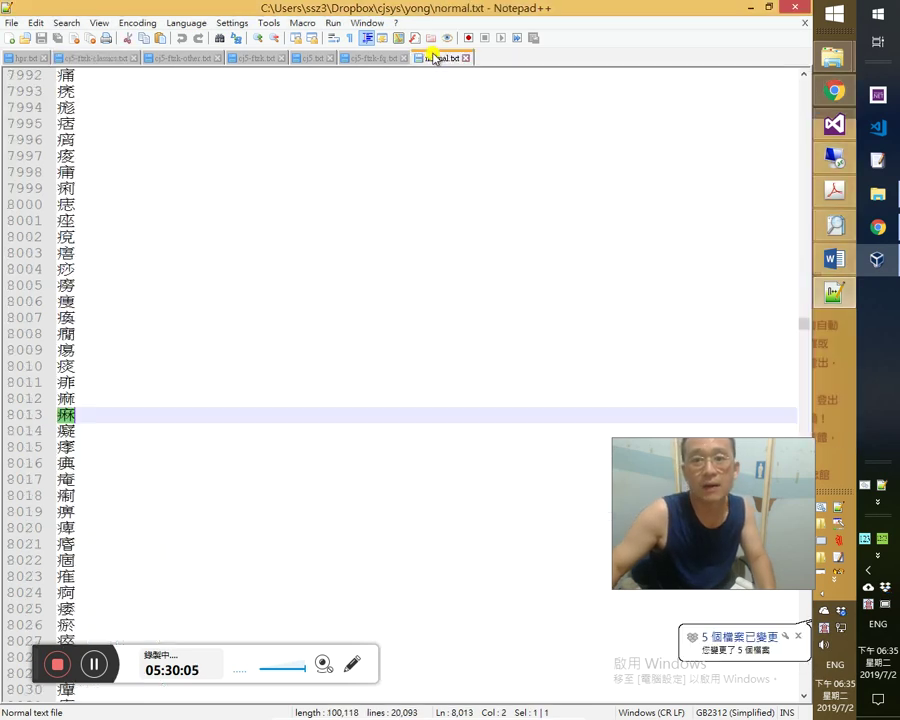
pyautogui.doubleClick(532, 62)
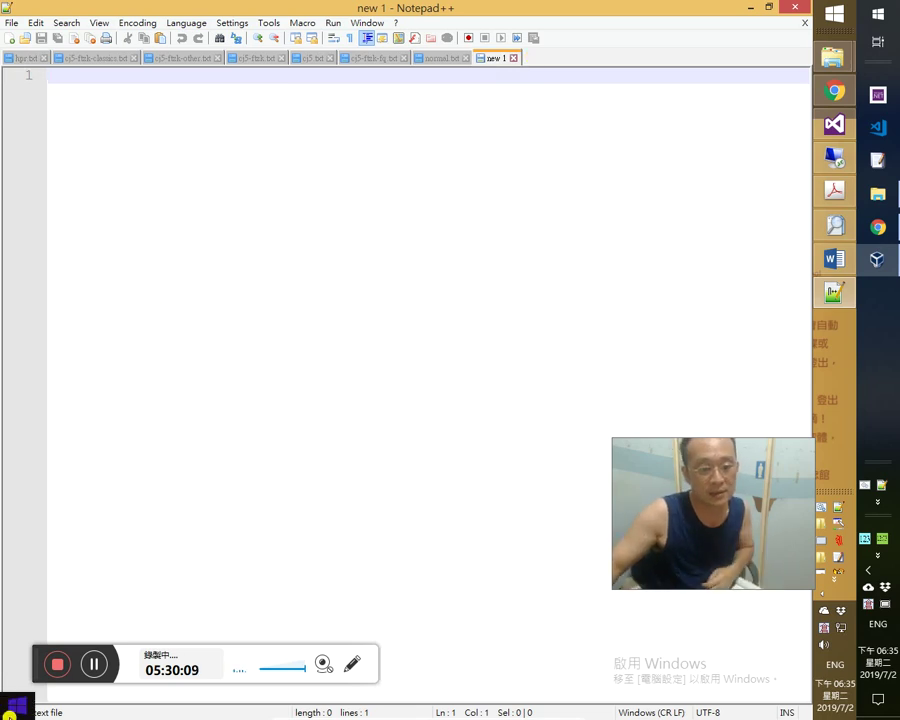
pyautogui.rightClick(32, 711)
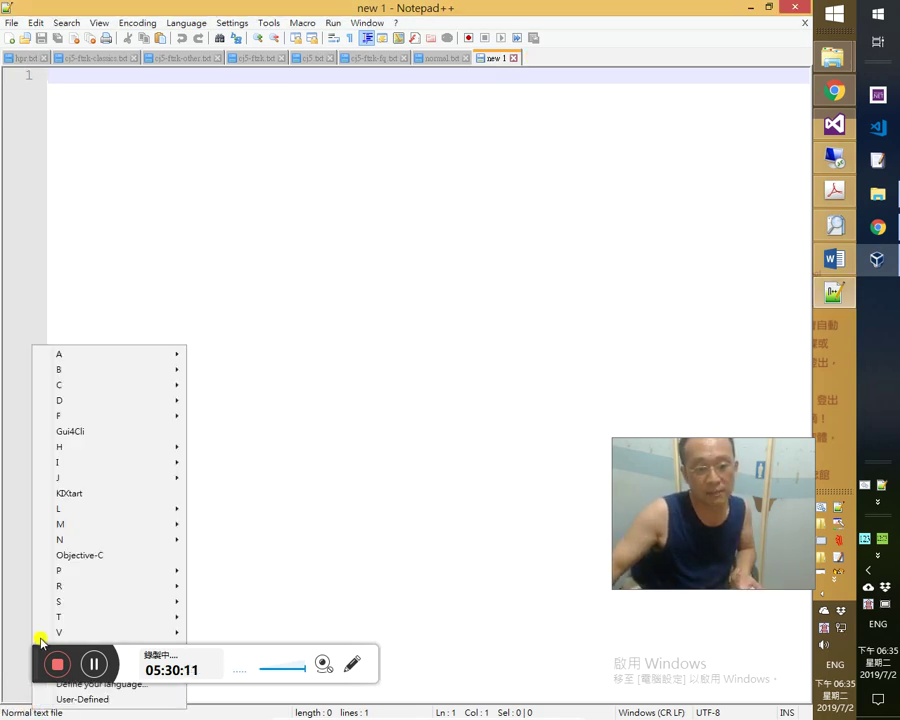
pyautogui.moveTo(183, 386)
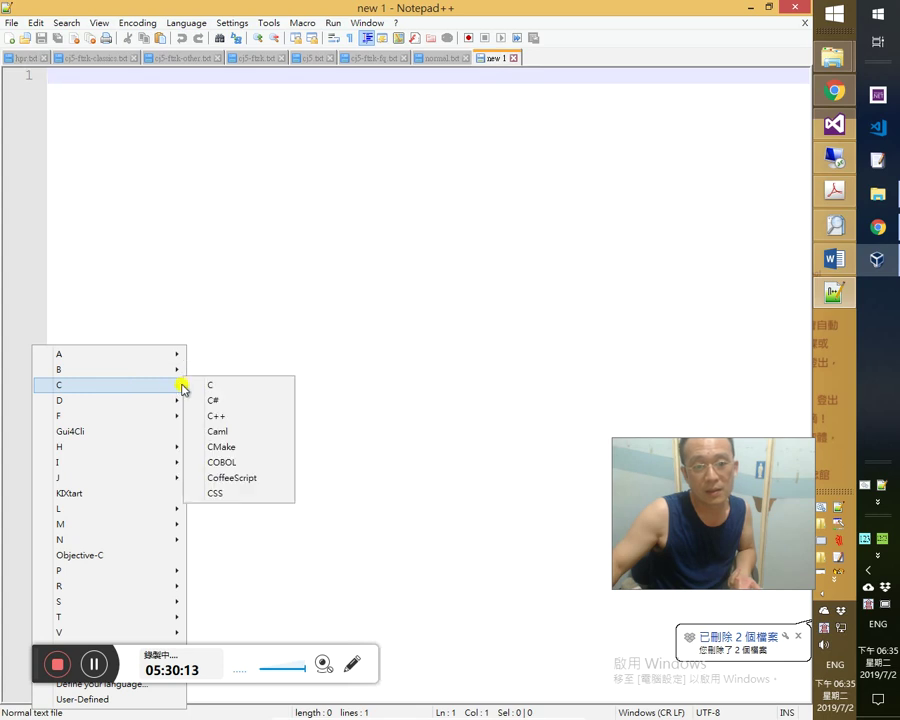
pyautogui.click(232, 416)
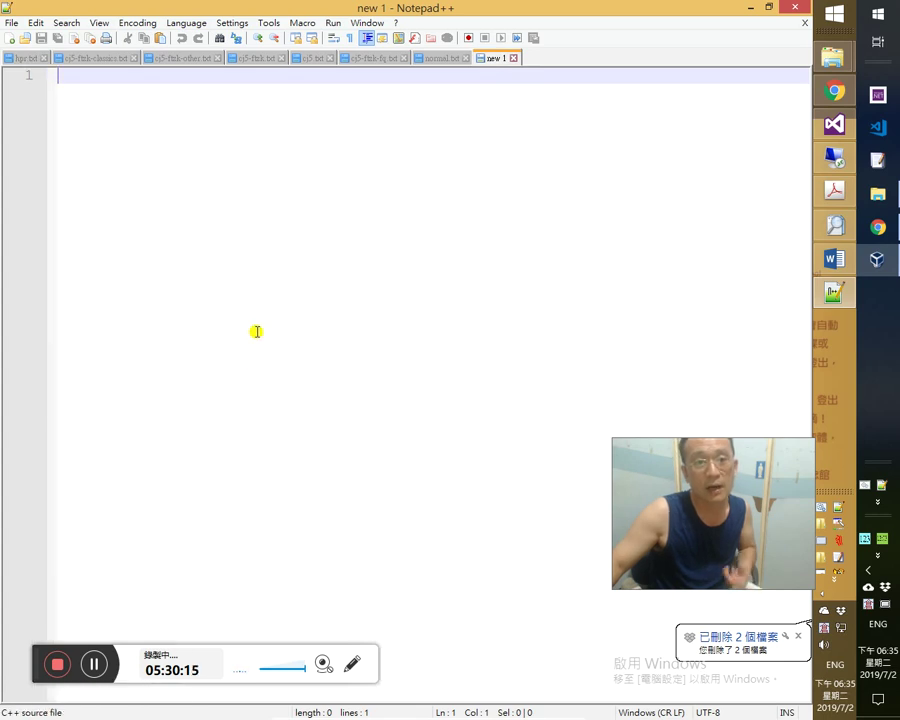
# Write an opening /* and a closing */ comment mark with six blank lines between them.
pyautogui.write('?')
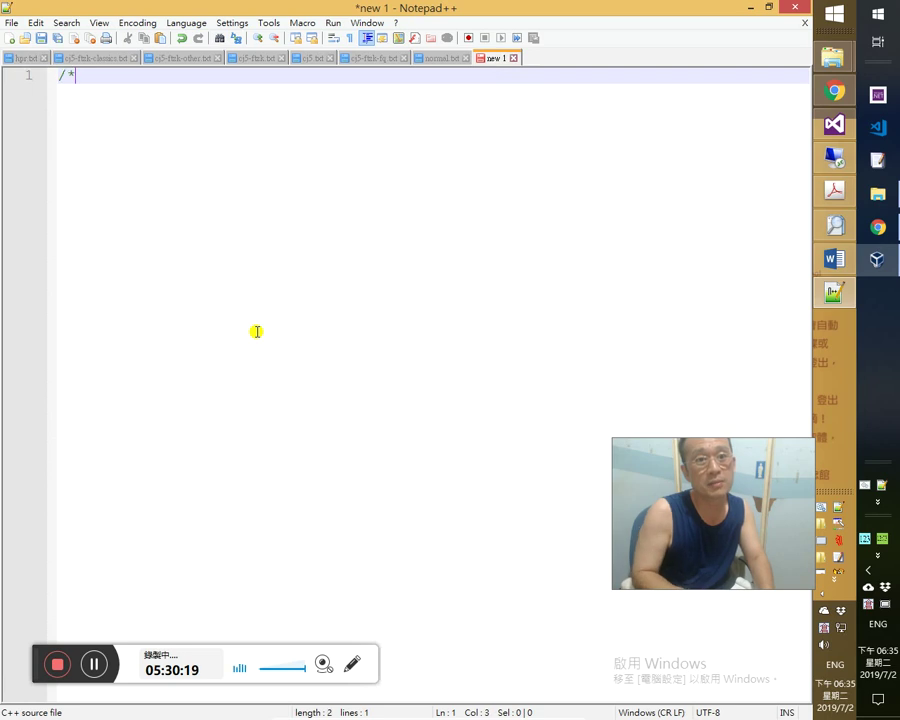
pyautogui.press('Return')
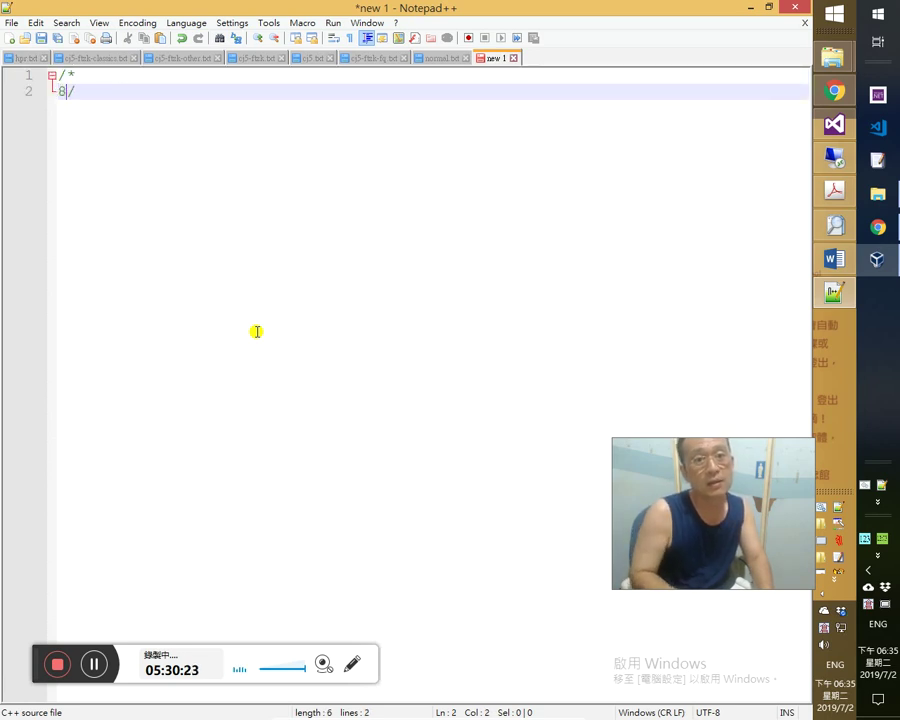
pyautogui.hotkey('shift', 'Left')
pyautogui.write('*')
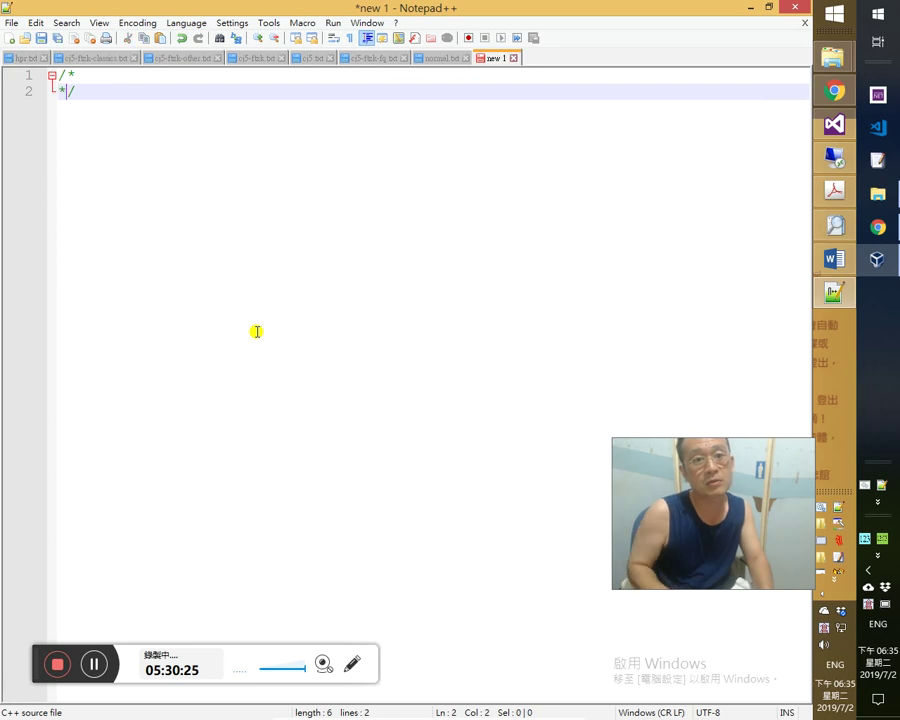
pyautogui.press('Up')
pyautogui.press('Return')
pyautogui.press('Return')
pyautogui.press('Return')
pyautogui.press('Return')
pyautogui.press('Return')
pyautogui.press('Return')
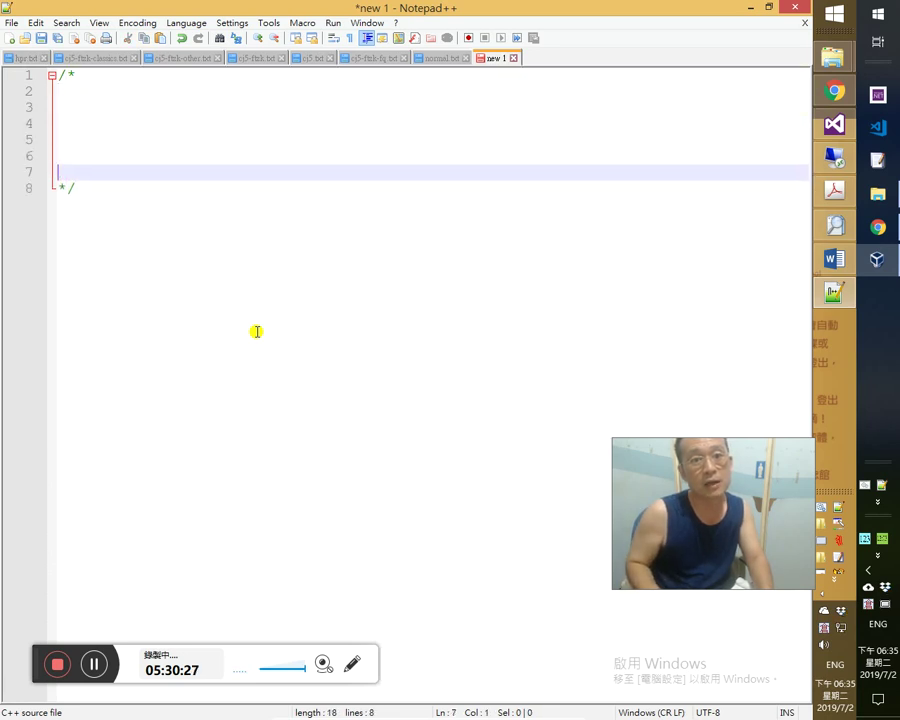
# Enter the sample text 235hj on line 5 inside the block comment.
pyautogui.press('Up')
pyautogui.press('Up')
pyautogui.write('235hj')
pyautogui.press('Down')
pyautogui.press('Down')
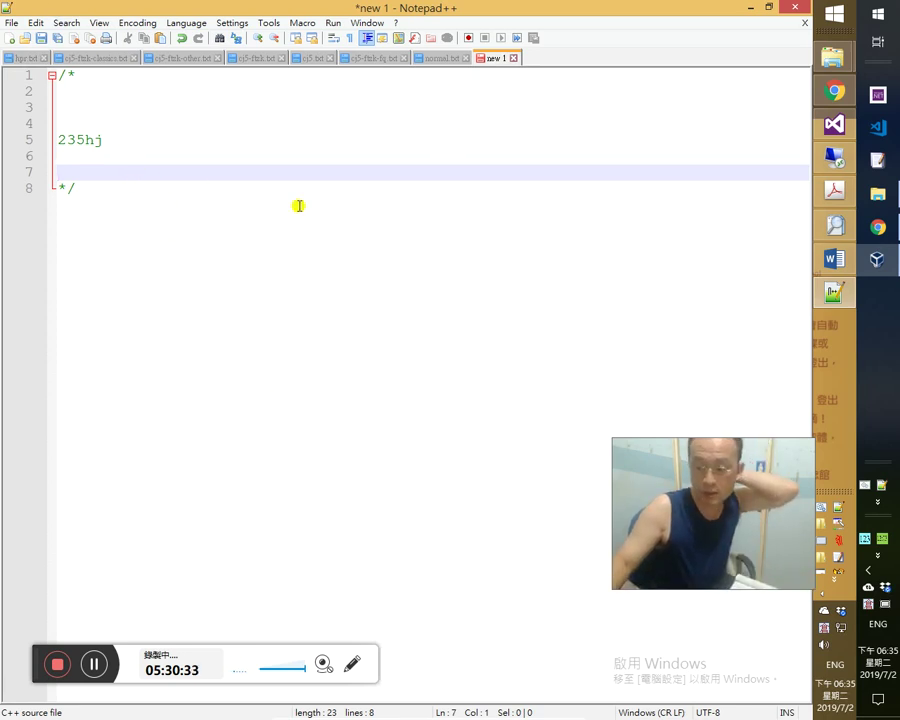
# Set the document's language to TeX and place the cursor in the 235hj line to compare the comment colouring.
pyautogui.moveTo(177, 190); pyautogui.dragTo(8, 66)
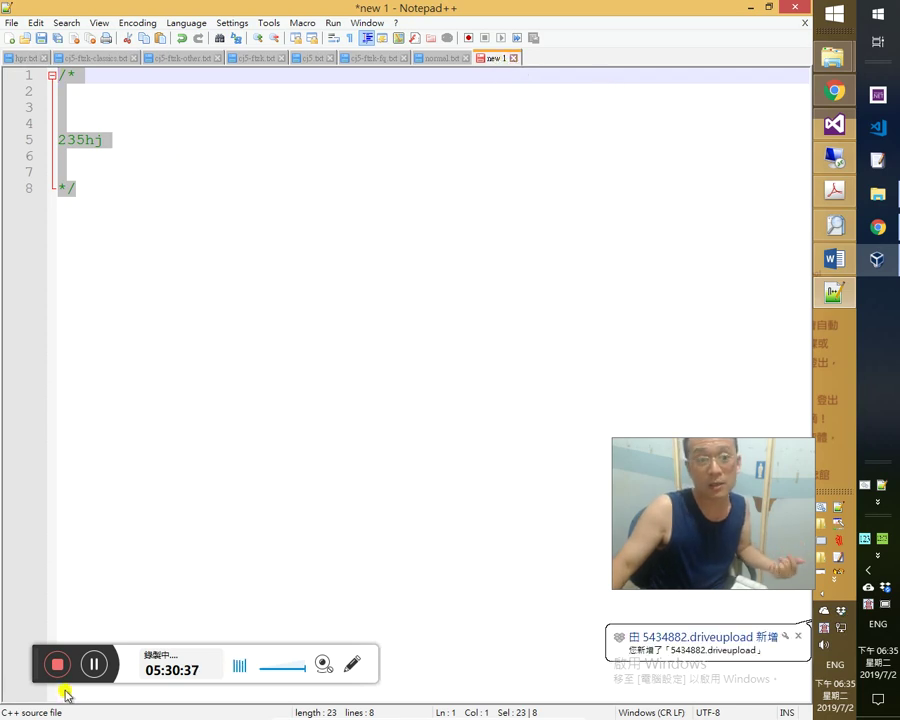
pyautogui.rightClick(12, 712)
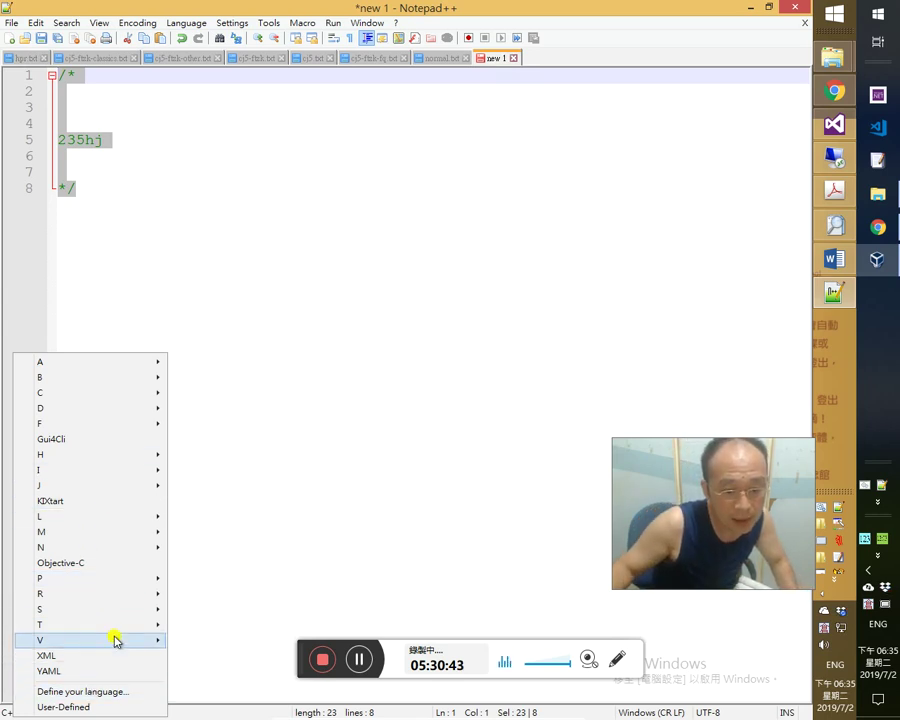
pyautogui.moveTo(148, 626)
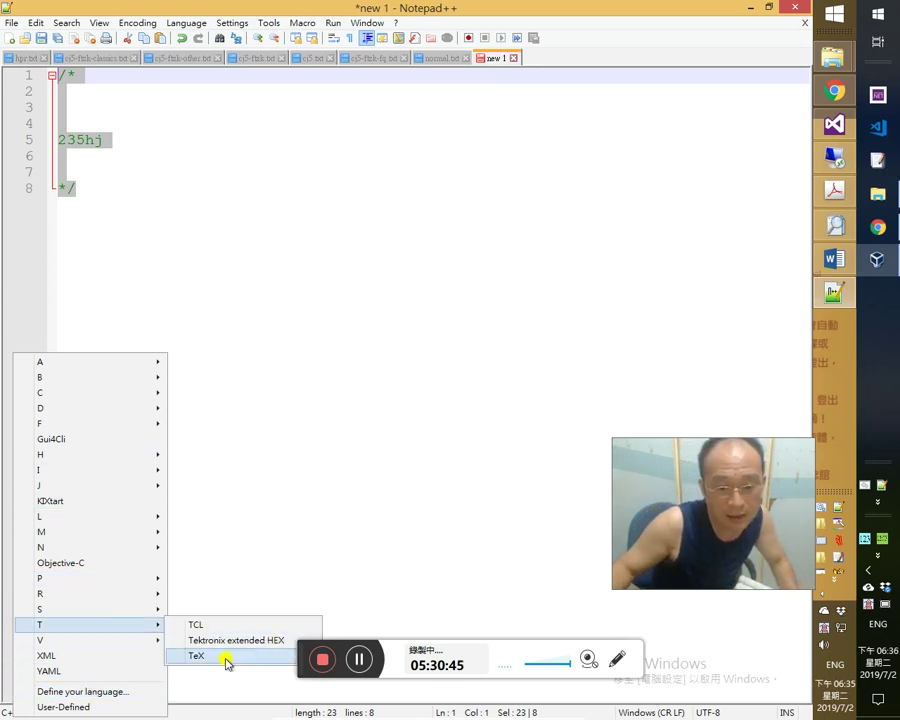
pyautogui.click(226, 660)
pyautogui.click(87, 191)
pyautogui.moveTo(77, 94); pyautogui.dragTo(88, 138)
pyautogui.click(96, 138)
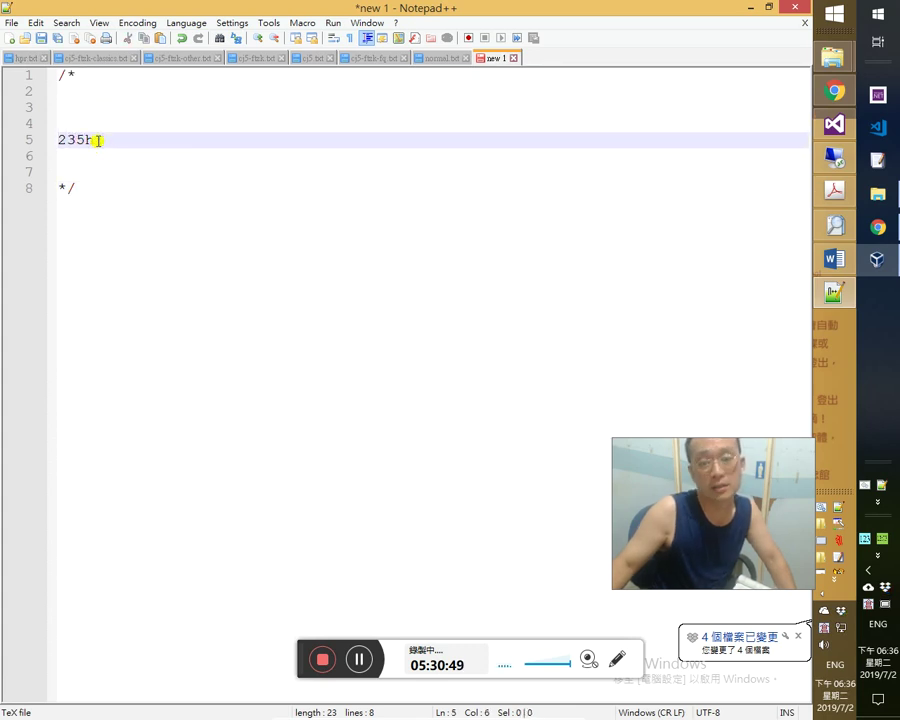
# Put an asterisk before 235hj and insert line breaks after the digit 2 until 35hj sits on line 46.
pyautogui.press('Home')
pyautogui.write('*')
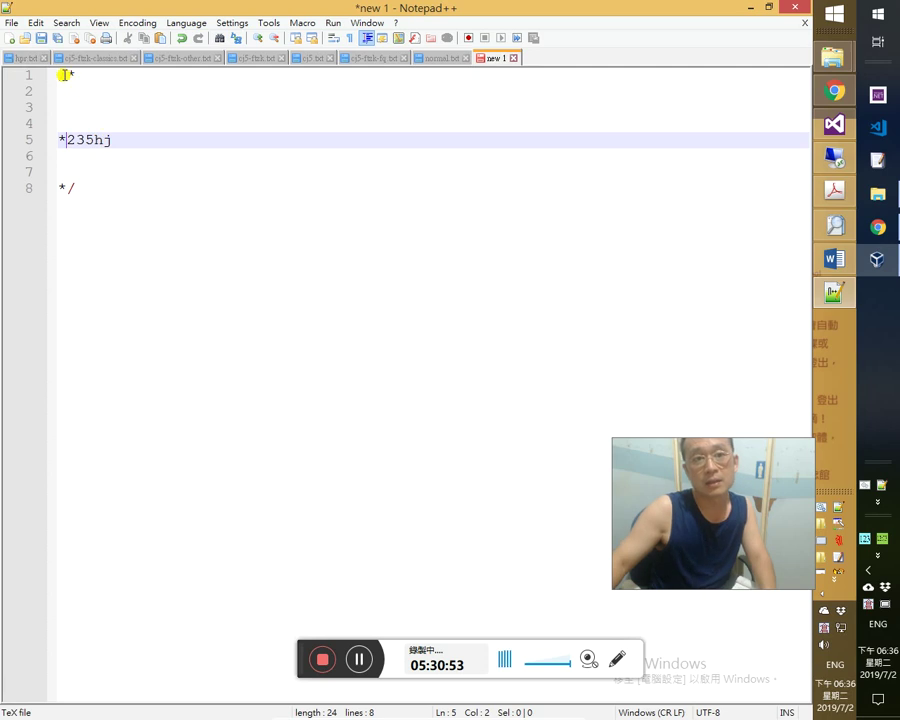
pyautogui.press('Return')
pyautogui.press('Return')
pyautogui.press('Return')
pyautogui.press('Return')
pyautogui.press('Return')
pyautogui.press('Return')
pyautogui.press('Return')
pyautogui.press('Return')
pyautogui.press('Return')
pyautogui.press('Return')
pyautogui.press('Return')
pyautogui.press('Return')
pyautogui.press('Return')
pyautogui.press('Return')
pyautogui.press('Return')
pyautogui.press('Return')
pyautogui.press('Return')
pyautogui.press('Return')
pyautogui.press('Return')
pyautogui.press('Return')
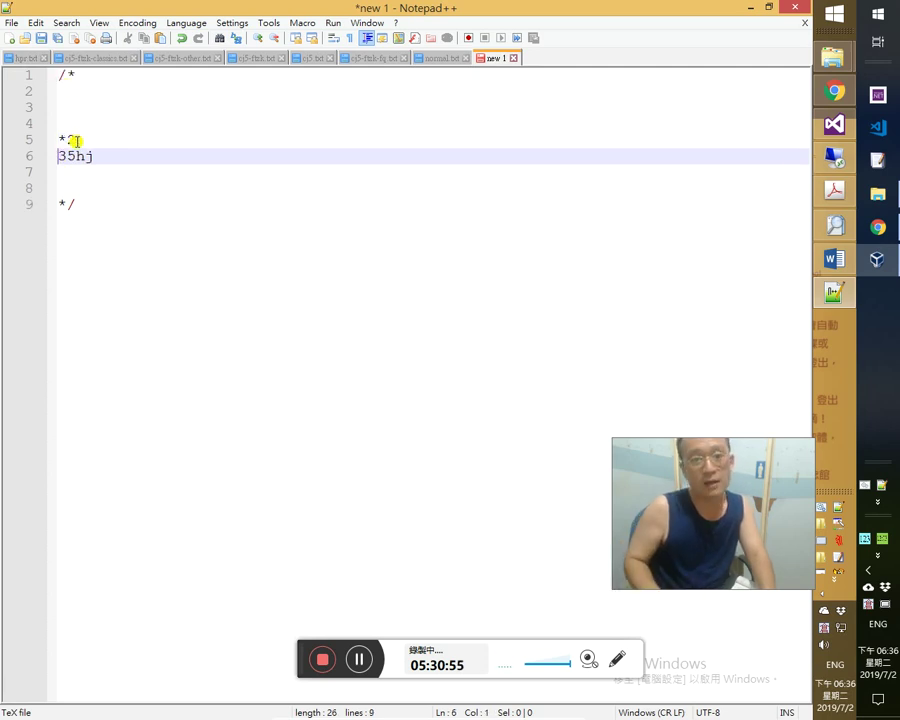
pyautogui.press('Return')
pyautogui.press('Return')
pyautogui.press('Return')
pyautogui.press('Return')
pyautogui.press('Return')
pyautogui.press('Return')
pyautogui.press('Return')
pyautogui.press('Return')
pyautogui.press('Return')
pyautogui.press('Return')
pyautogui.press('Return')
pyautogui.press('Return')
pyautogui.press('Return')
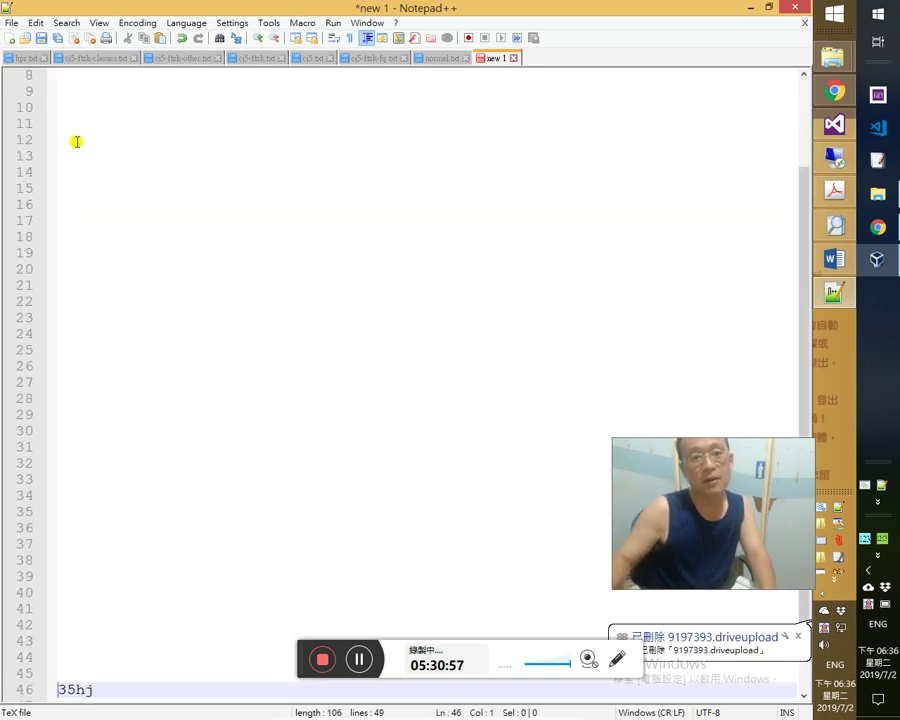
# Enter wggnh on line 11 and select that text.
pyautogui.click(130, 125)
pyautogui.write('wggnh')
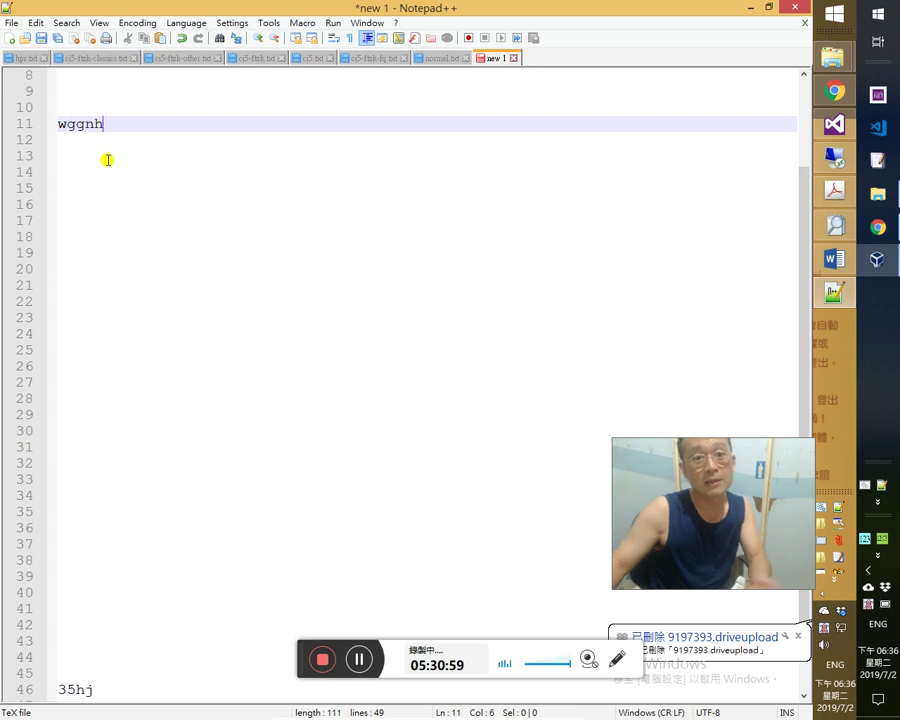
pyautogui.hotkey('shift', 'Home')
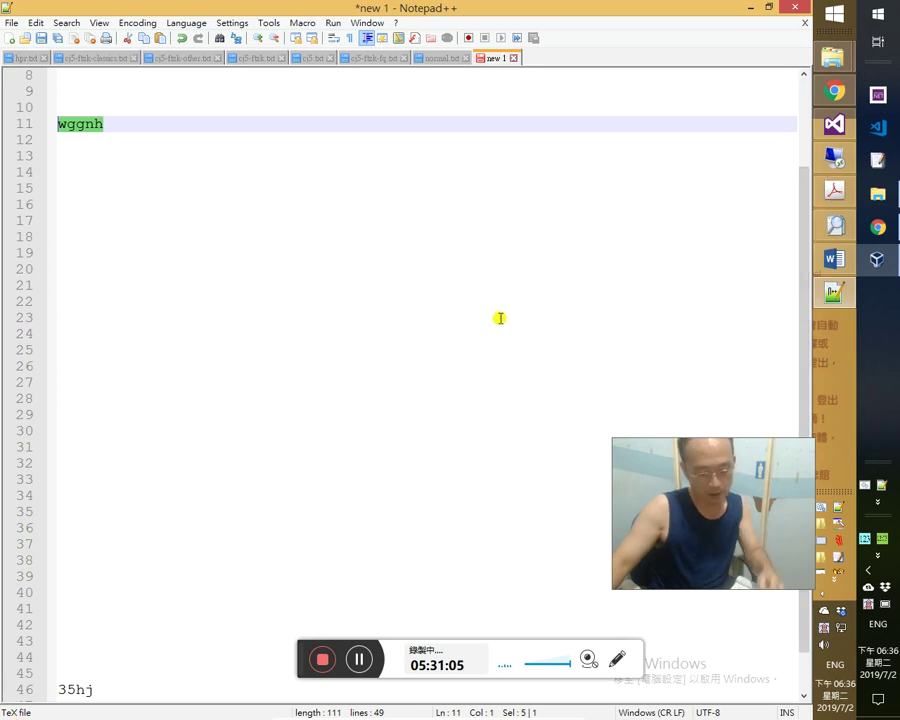
# Open Windows Notepad by running notepad, and enter a multi-line /* */ sample comment in it.
pyautogui.press('super+r')
pyautogui.write('not')
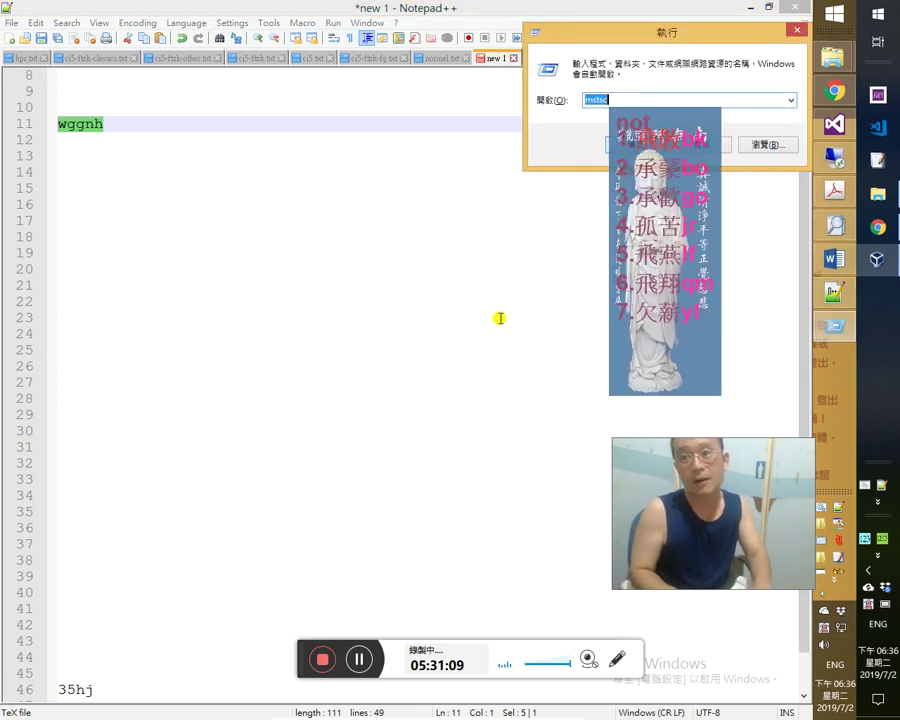
pyautogui.write('epad')
pyautogui.press('Return')
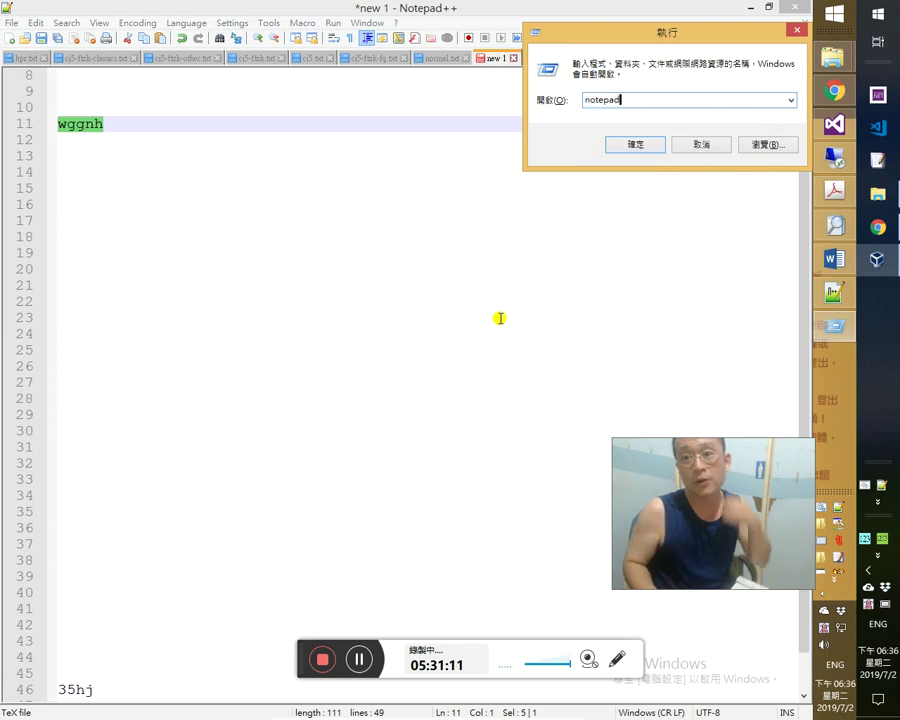
pyautogui.press('Return')
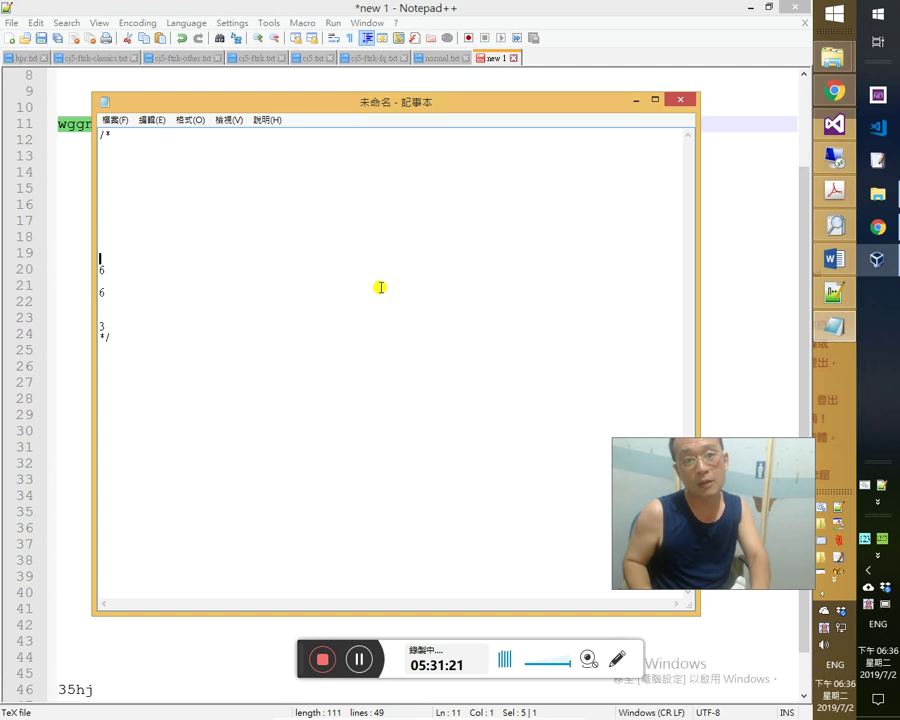
# Set Notepad's font size to 20, then close the untitled note without saving.
pyautogui.click(183, 122)
pyautogui.click(232, 153)
pyautogui.click(378, 296)
pyautogui.click(388, 304)
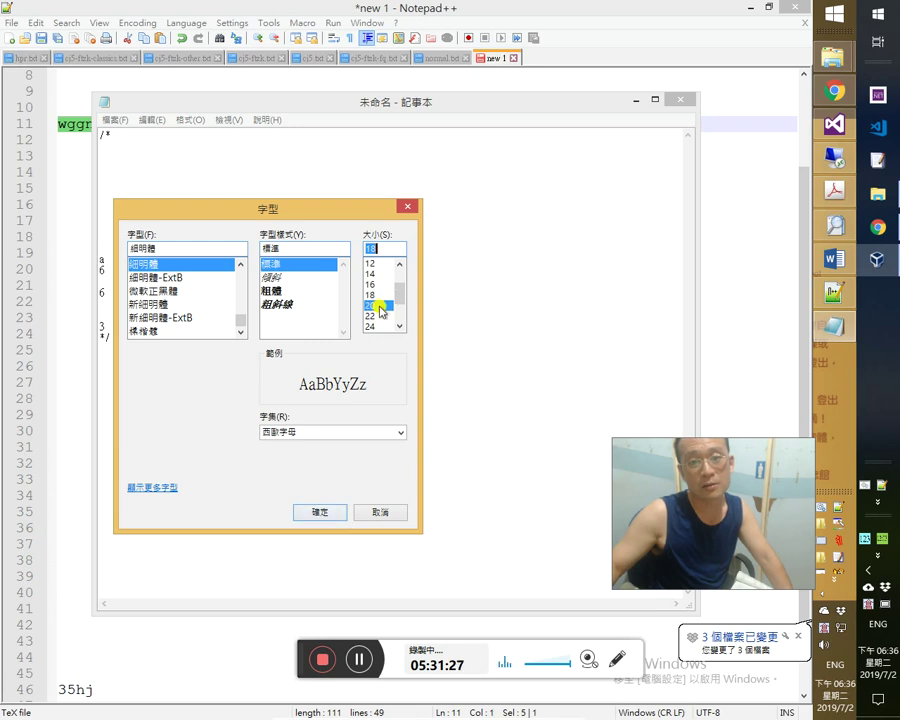
pyautogui.click(340, 509)
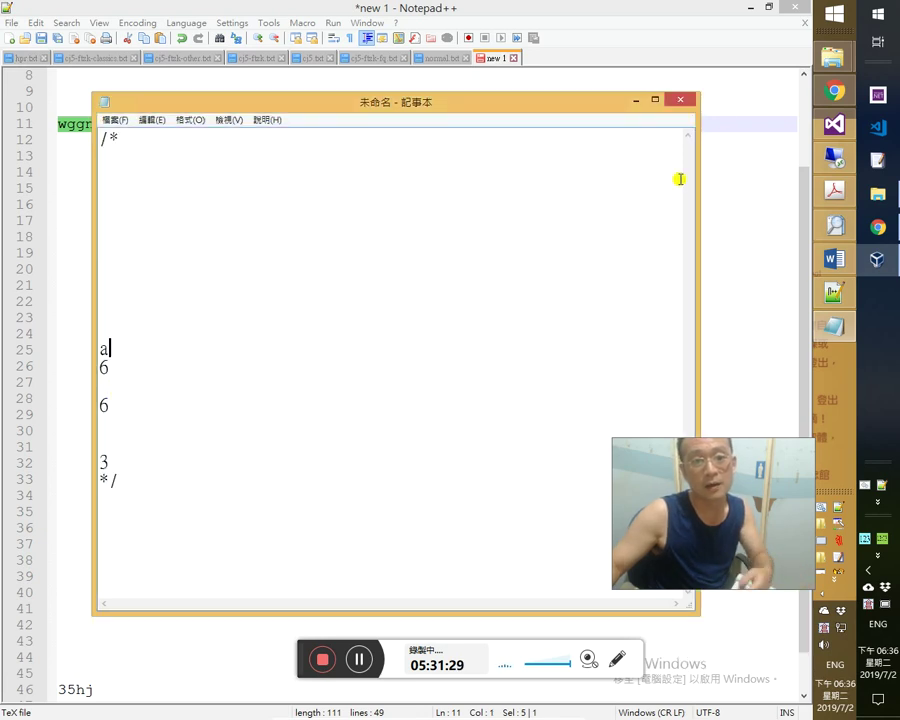
pyautogui.click(683, 103)
pyautogui.click(438, 366)
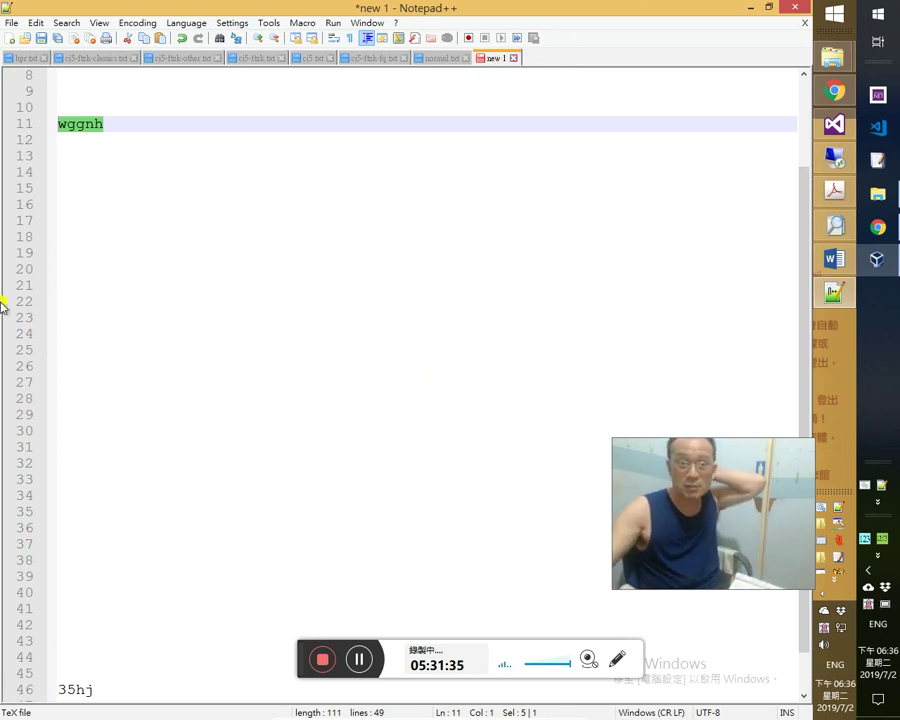
# Place the cursor on the empty line 19 and set the document's language to C#.
pyautogui.click(205, 251)
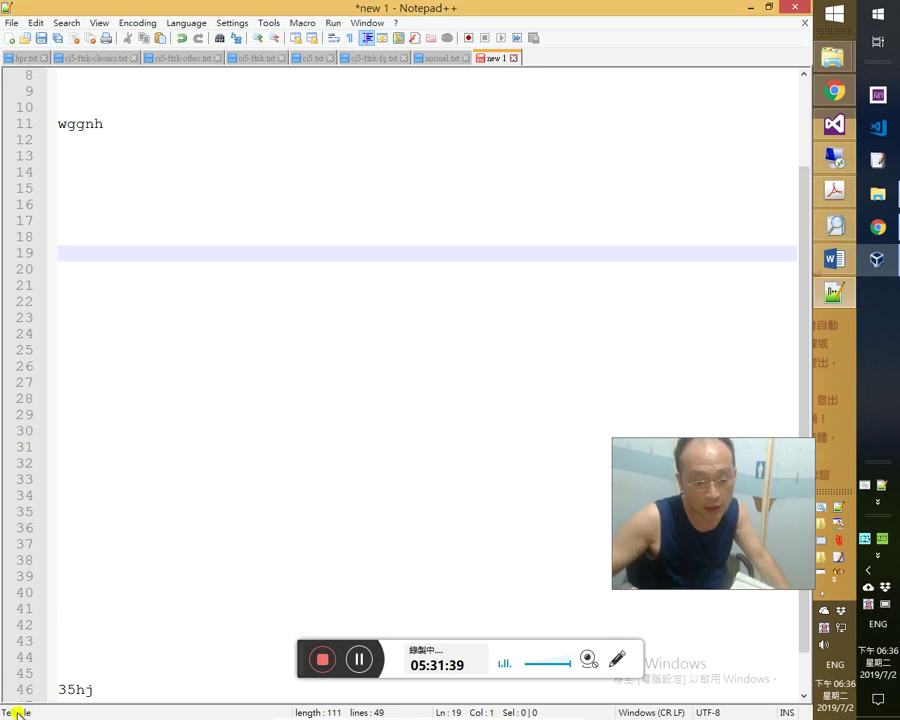
pyautogui.click(17, 712)
pyautogui.moveTo(158, 395)
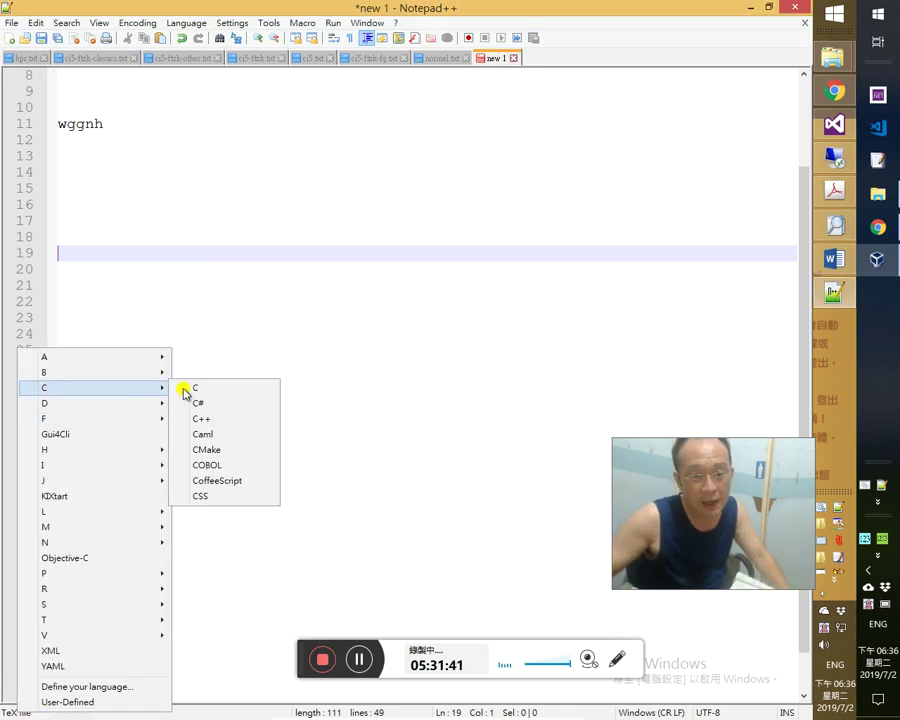
pyautogui.click(208, 403)
# Select the letters ggnh on line 11 and set the document's language to C++.
pyautogui.click(66, 124)
pyautogui.keyDown('shift'); pyautogui.click(121, 122); pyautogui.keyUp('shift')
pyautogui.click(20, 712)
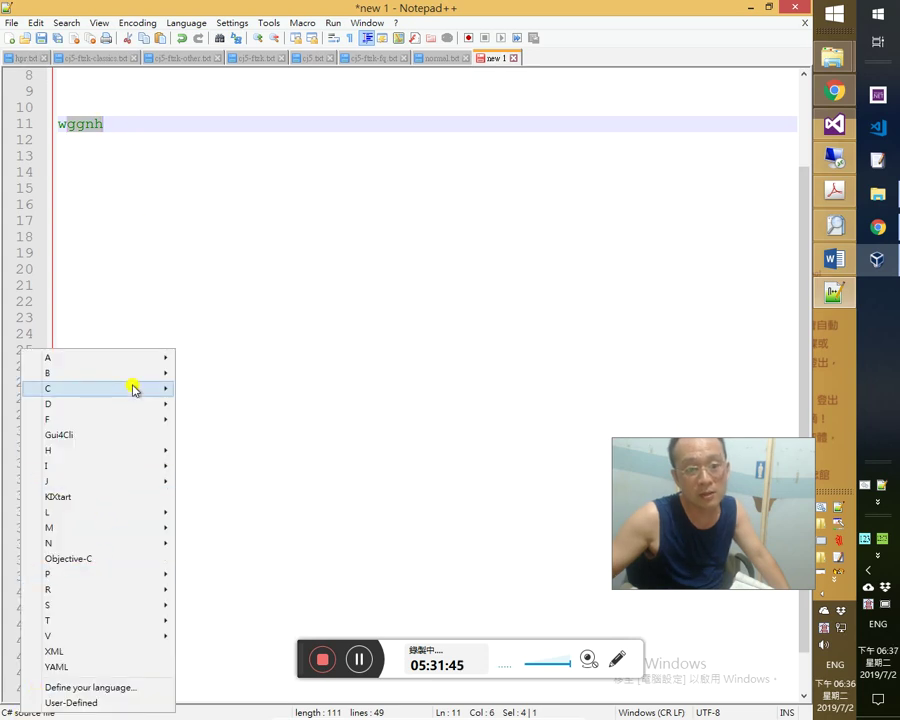
pyautogui.moveTo(134, 388)
pyautogui.click(203, 420)
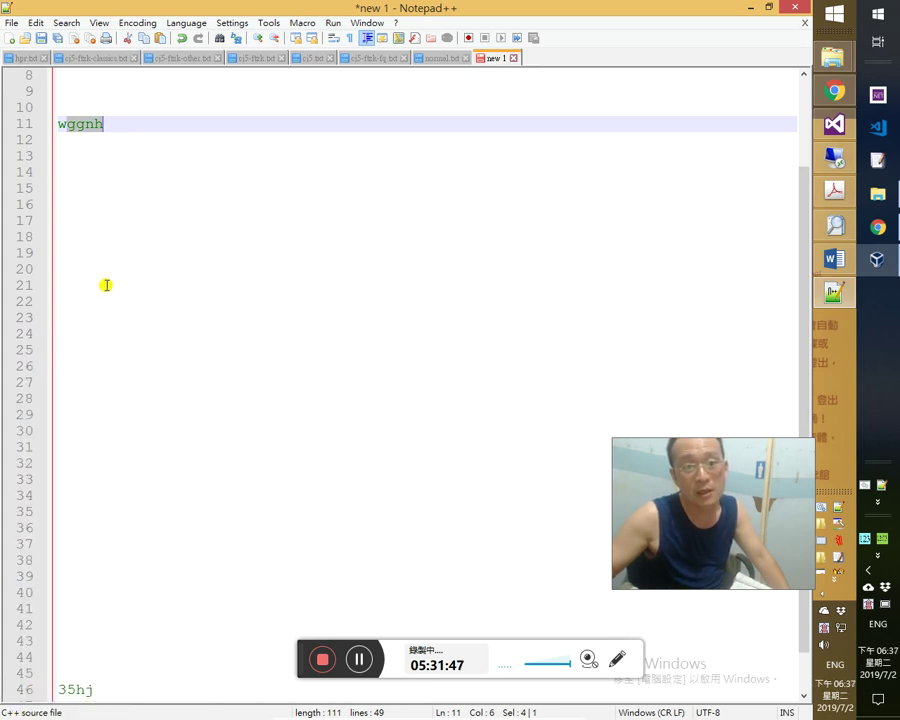
# Set the document's language to Visual Basic and place the cursor on the empty line 12.
pyautogui.click(37, 712)
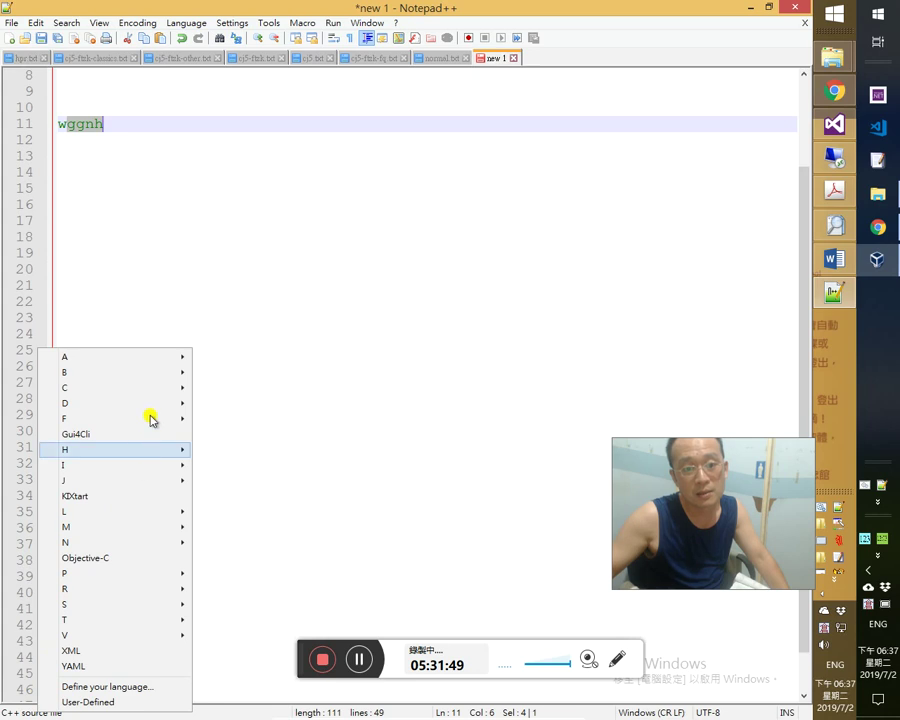
pyautogui.moveTo(158, 388)
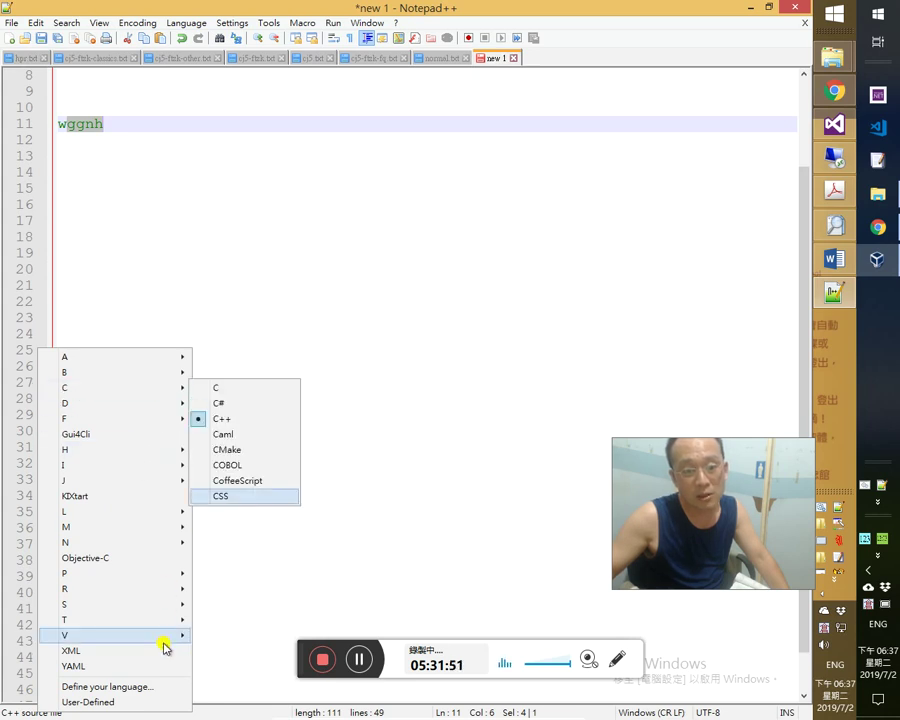
pyautogui.moveTo(177, 642)
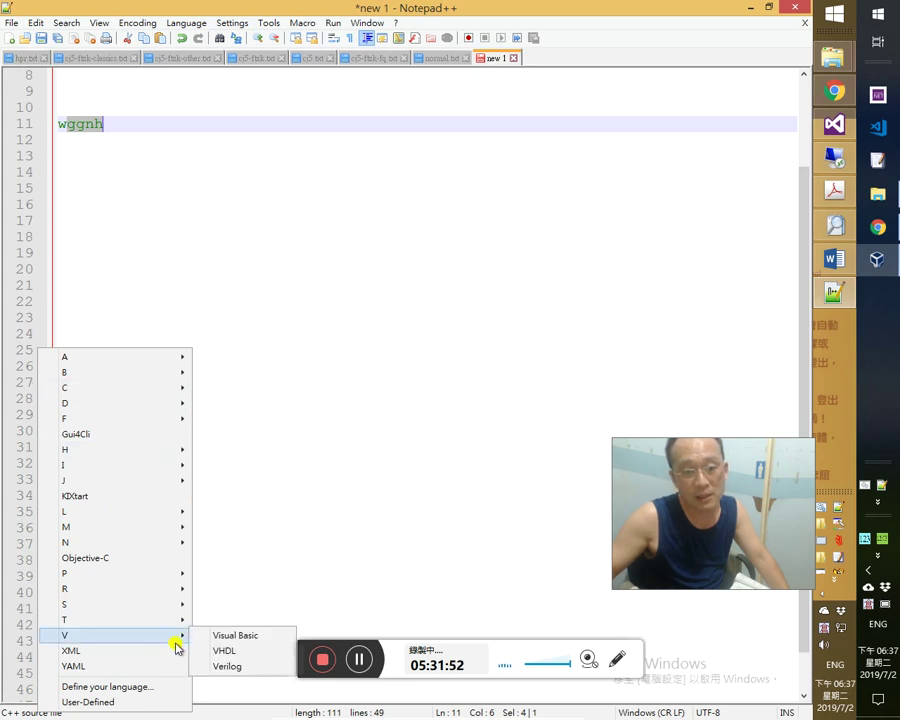
pyautogui.click(250, 636)
pyautogui.click(114, 142)
pyautogui.scroll(2, 96, 130)
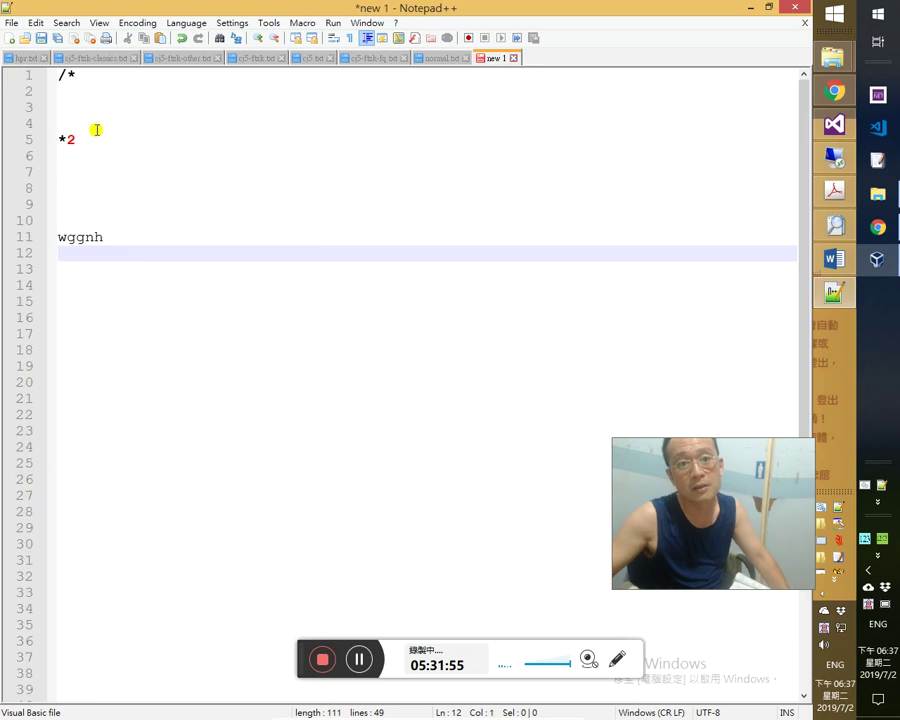
# Replace the slash at the start of line 1 with an apostrophe so the line reads '*, and place the cursor on line 2.
pyautogui.click(66, 74)
pyautogui.press('Home')
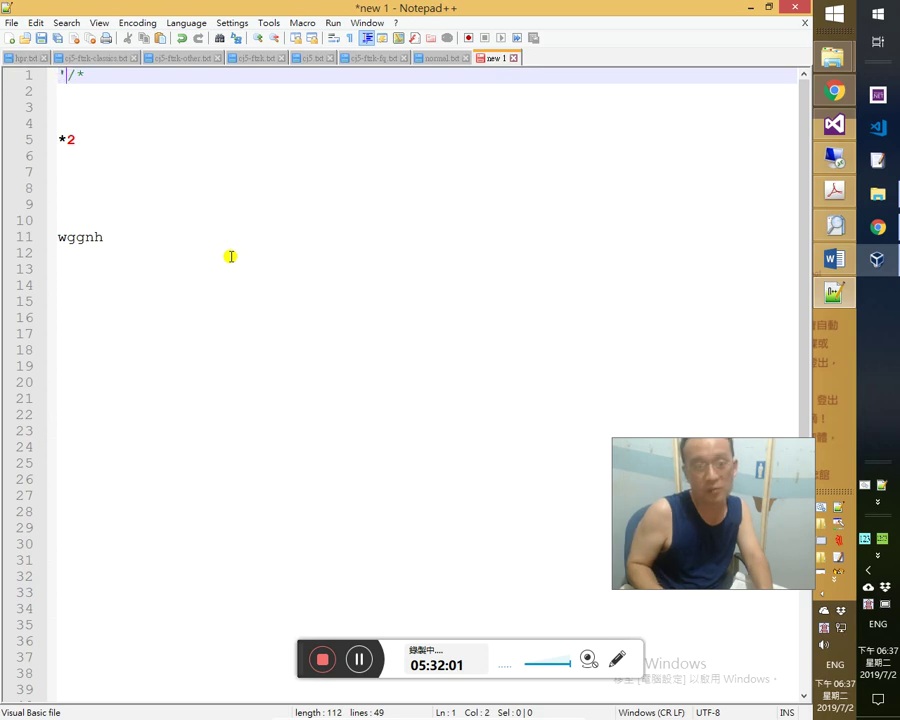
pyautogui.press('Down')
pyautogui.press('Down')
pyautogui.press('Up')
pyautogui.press('Up')
pyautogui.hotkey('shift', 'Left')
pyautogui.press('Right')
pyautogui.press('Down')
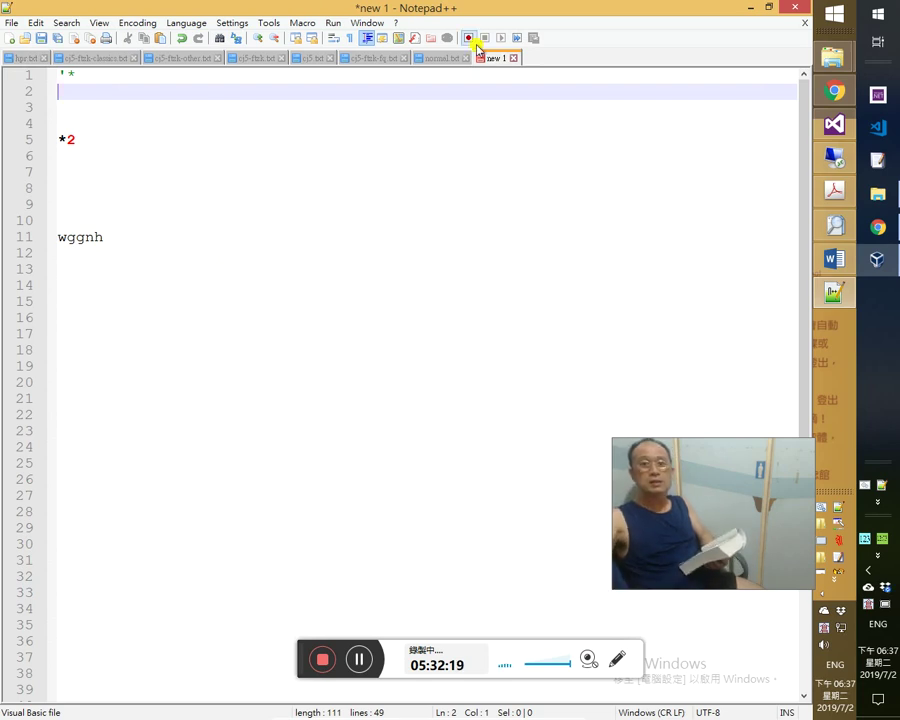
# Restore and move the Notepad++ window aside to examine the multi-line comment in Visual Studio, then maximize it again.
pyautogui.doubleClick(510, 6)
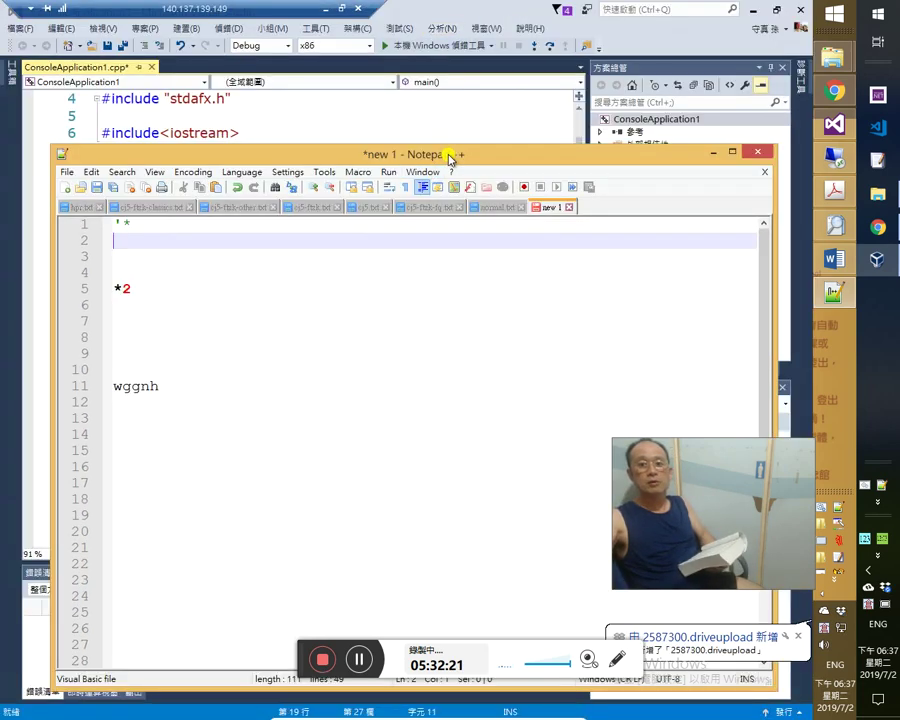
pyautogui.moveTo(445, 156); pyautogui.dragTo(430, 376)
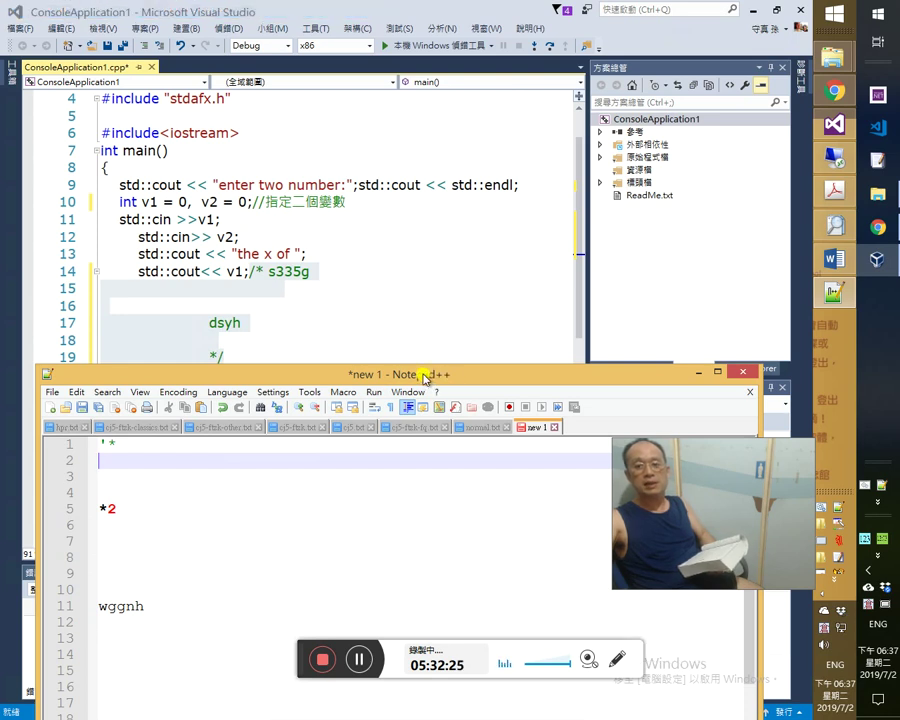
pyautogui.moveTo(487, 374); pyautogui.dragTo(504, 211)
pyautogui.doubleClick(457, 212)
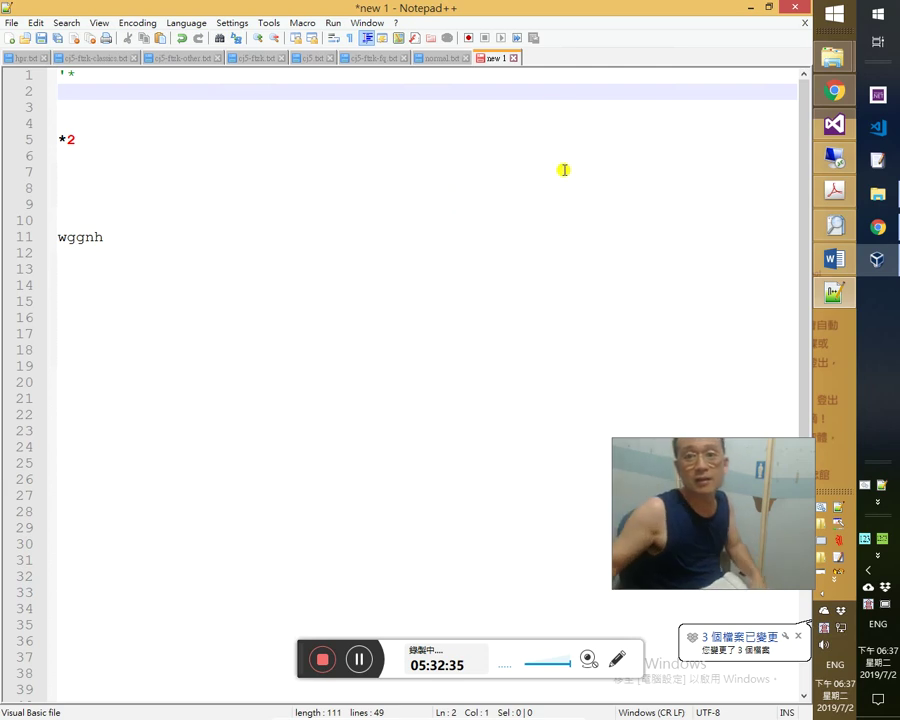
pyautogui.click(395, 22)
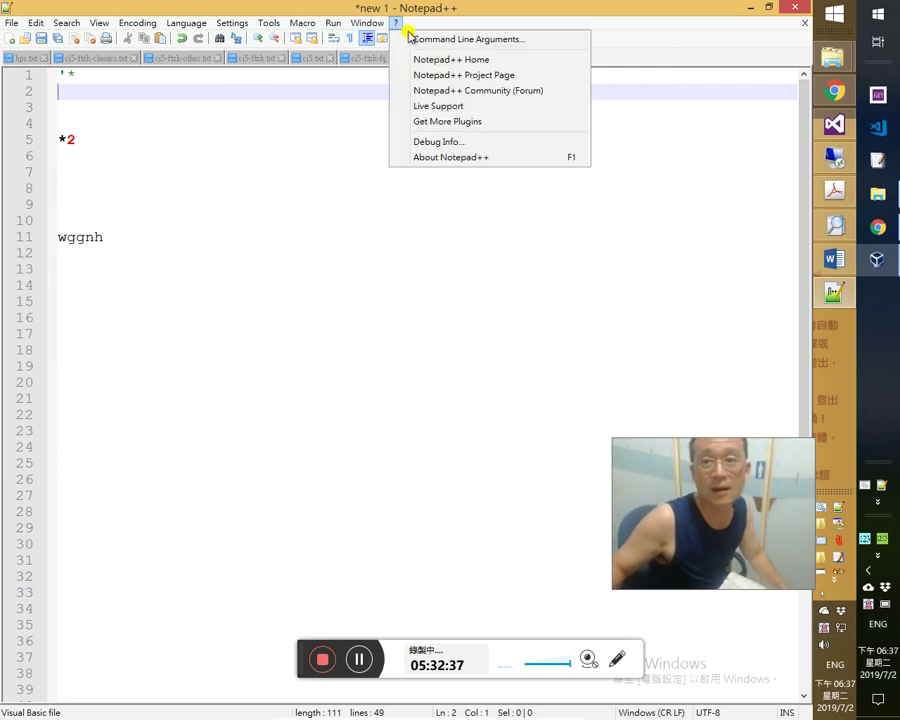
pyautogui.click(415, 40)
pyautogui.press('Escape')
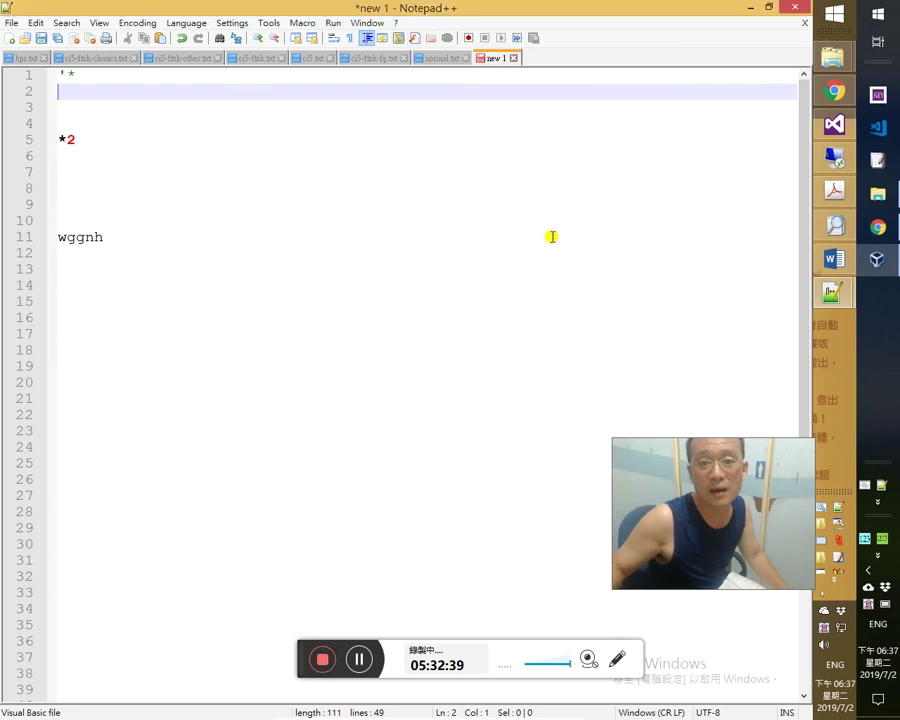
# Show the About Notepad++ information and open the home page linked there in the browser.
pyautogui.click(397, 22)
pyautogui.click(397, 22)
pyautogui.click(397, 22)
pyautogui.click(455, 157)
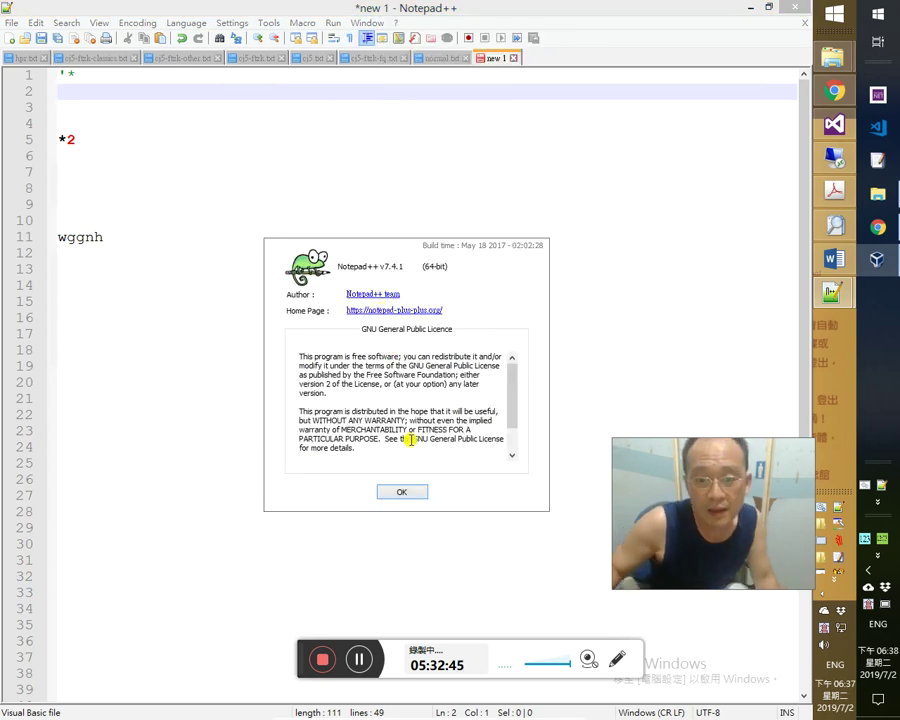
pyautogui.click(413, 309)
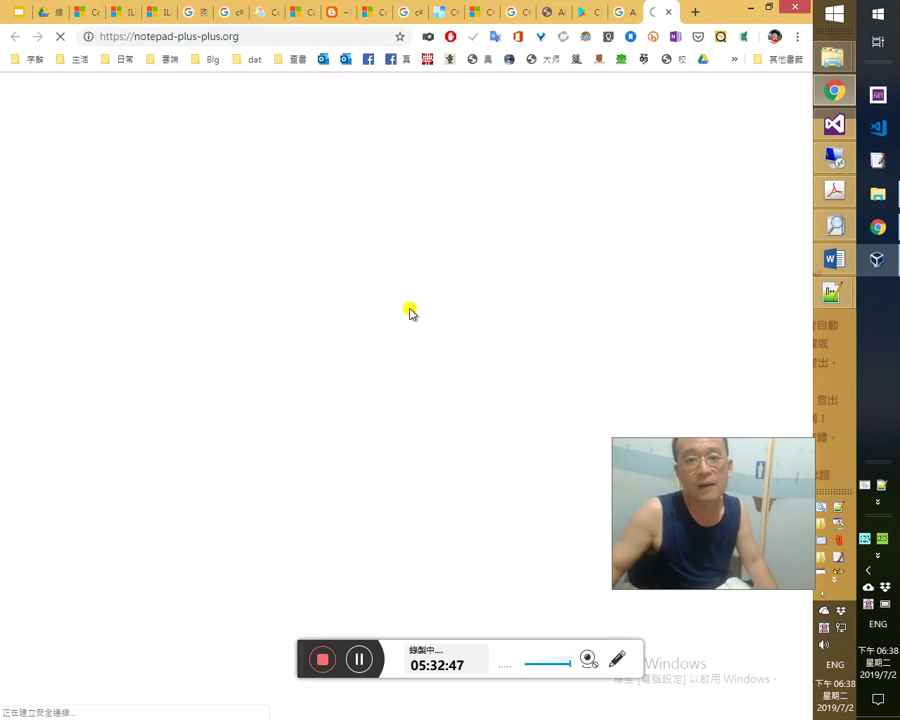
# Return to the Notepad++ About dialog, follow its author link, and open the Code Contributors and author pages.
pyautogui.hotkey('alt', 'Tab')
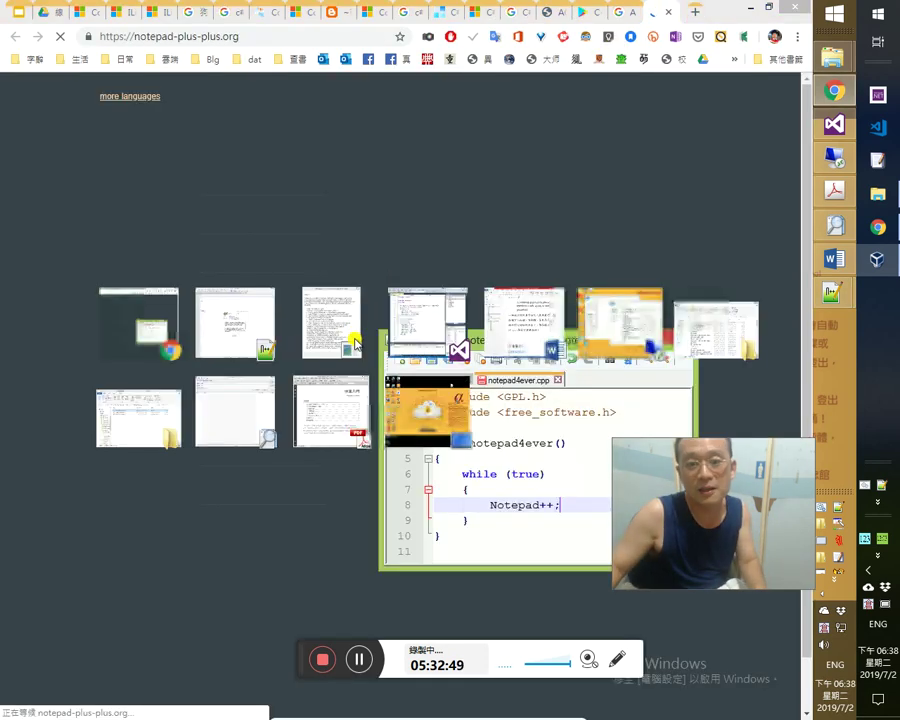
pyautogui.click(375, 294)
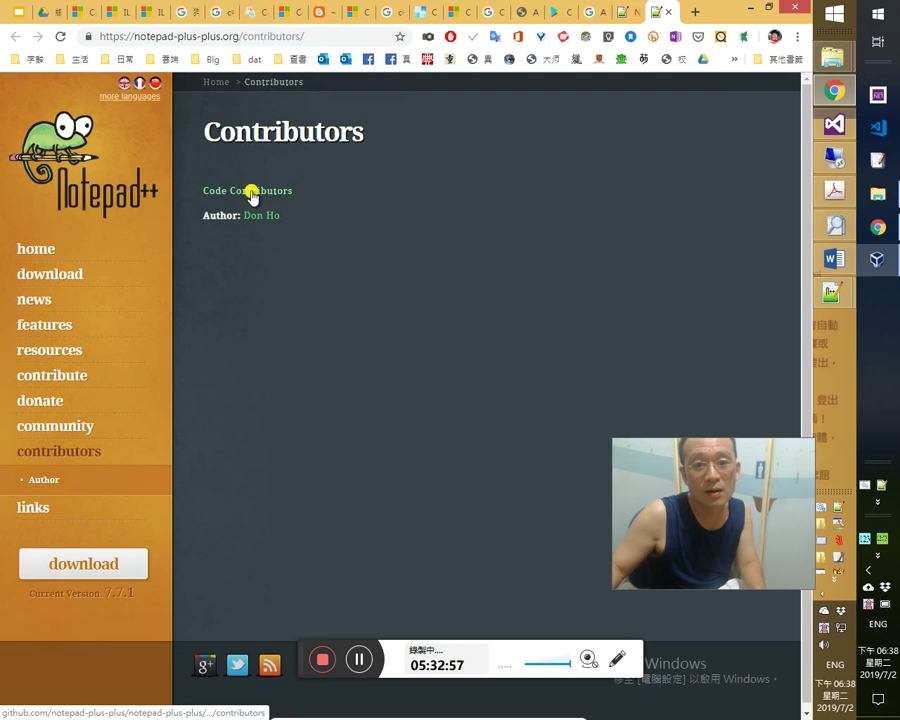
pyautogui.click(251, 192)
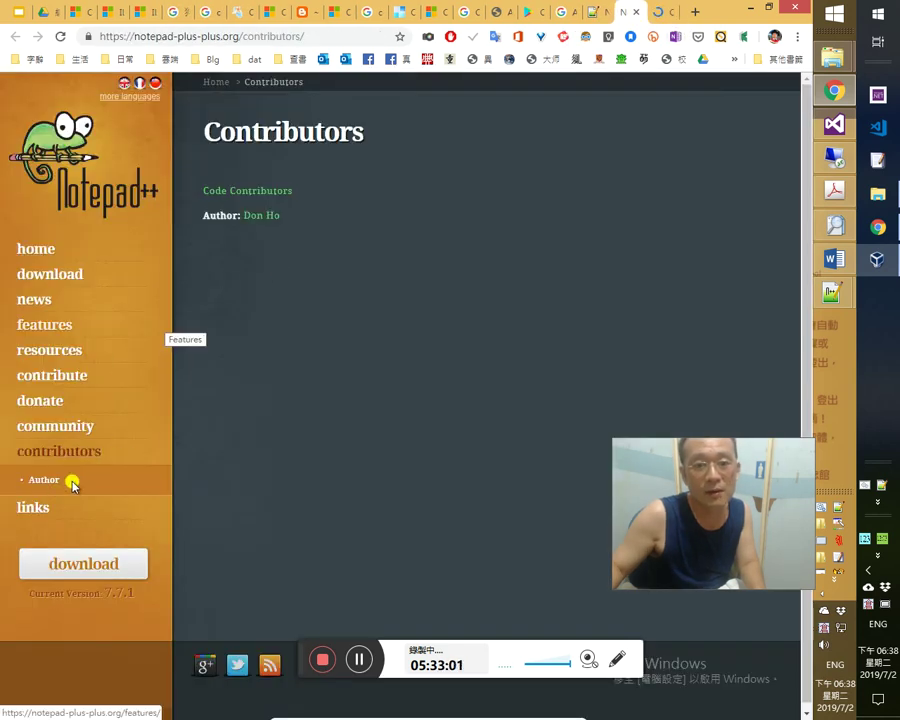
pyautogui.click(262, 215)
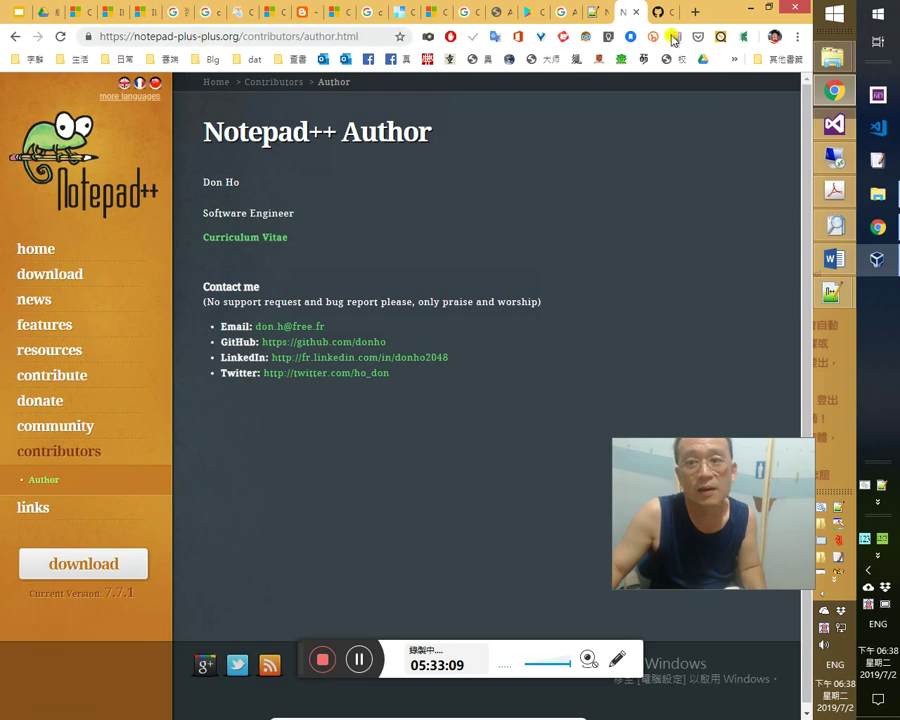
# From the Notepad++ home page tab, enter notepad in the address field, open the suggested Chinese author page, and highlight part of the author's name.
pyautogui.click(605, 17)
pyautogui.click(355, 38)
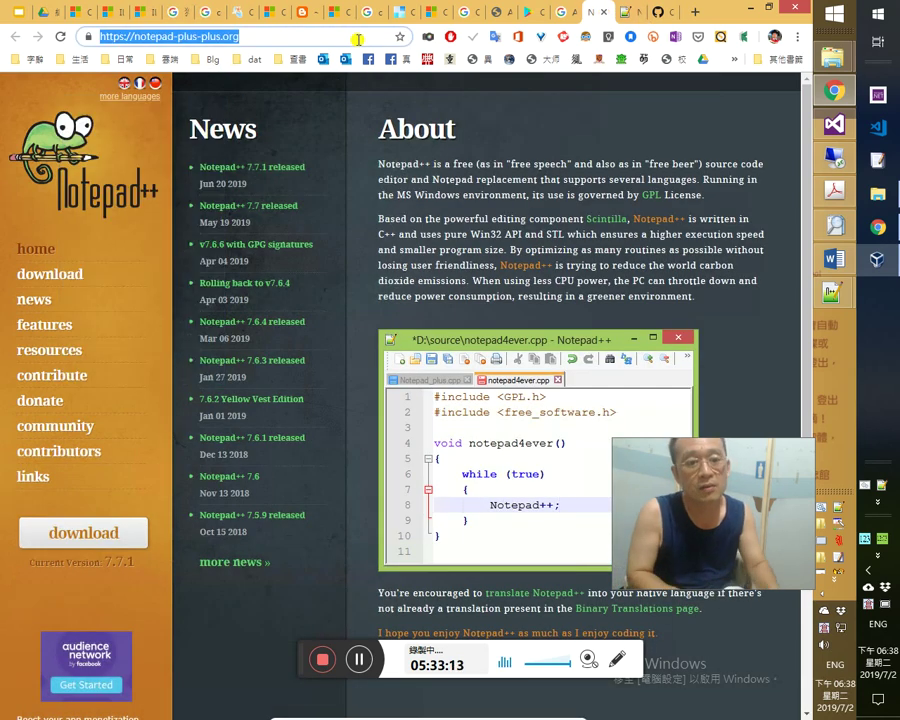
pyautogui.write('nio')
pyautogui.press('BackSpace')
pyautogui.press('BackSpace')
pyautogui.write('o')
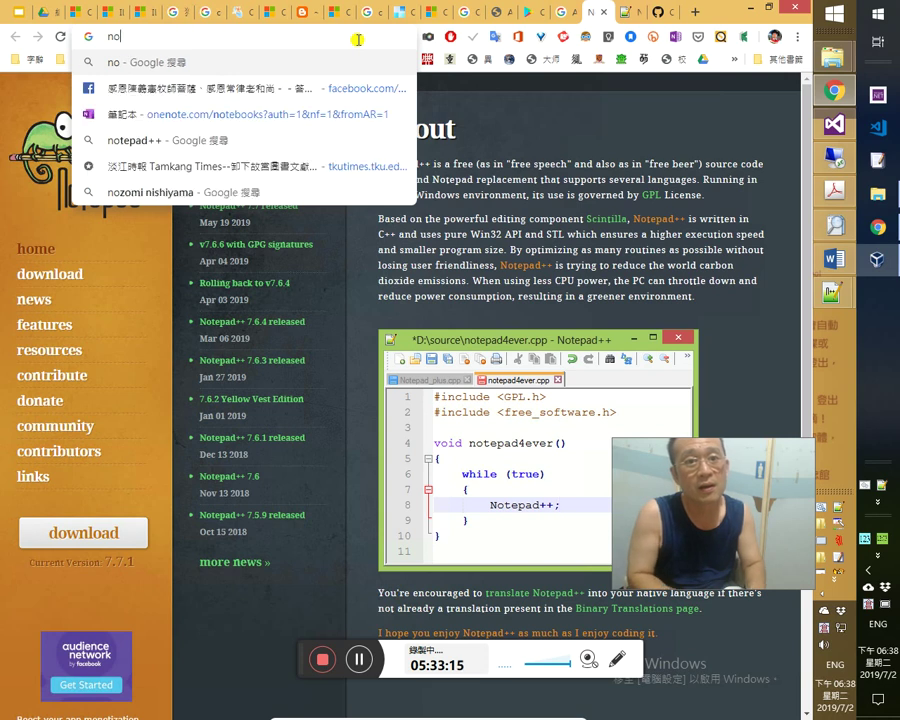
pyautogui.write('tepad')
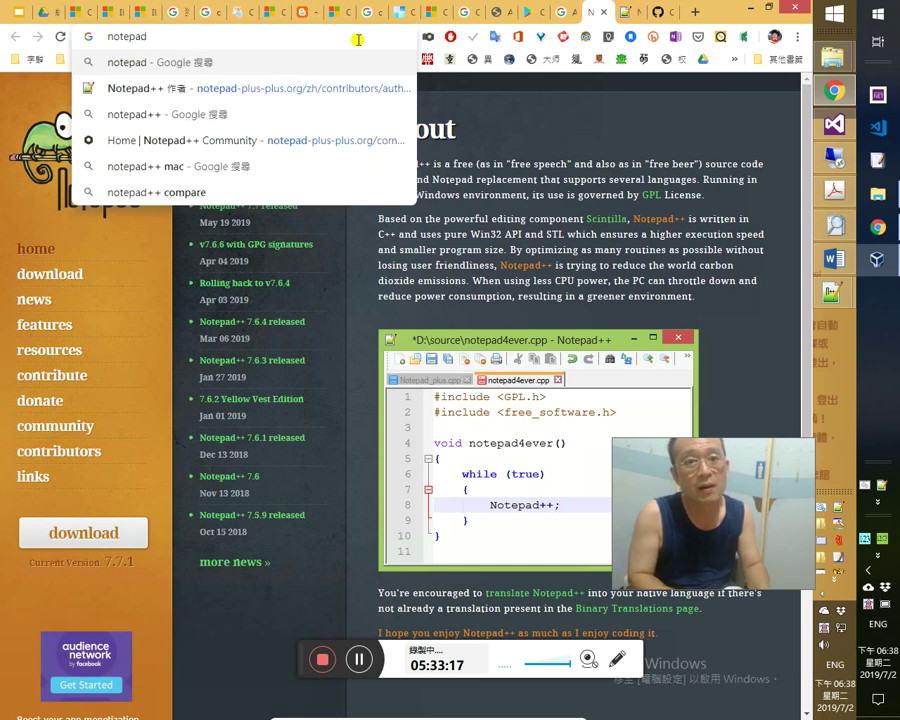
pyautogui.press('Down')
pyautogui.press('Up')
pyautogui.press('Down')
pyautogui.press('Return')
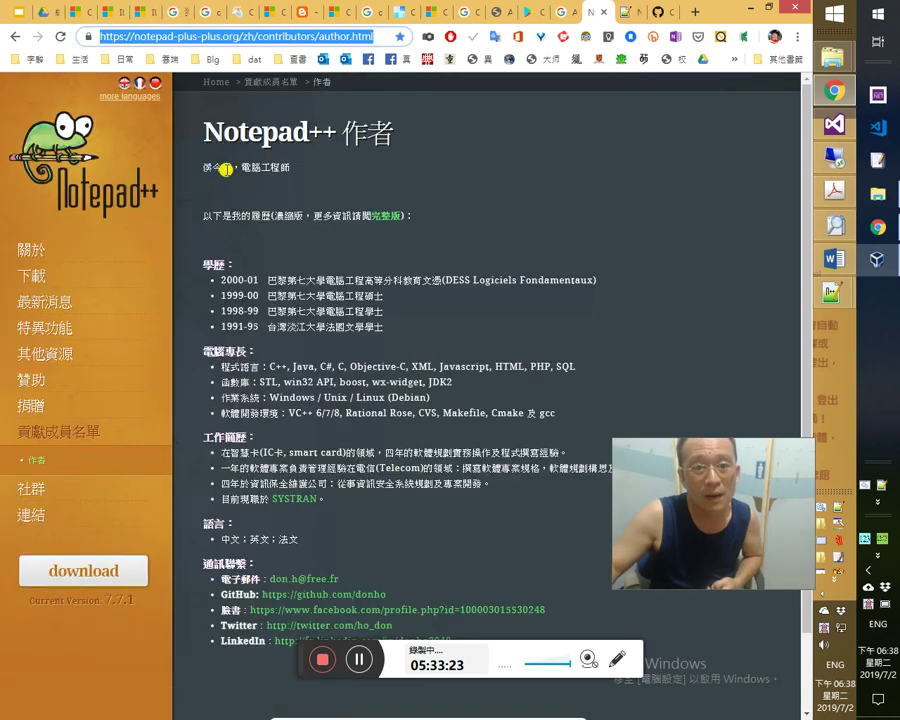
pyautogui.moveTo(198, 168); pyautogui.dragTo(222, 168)
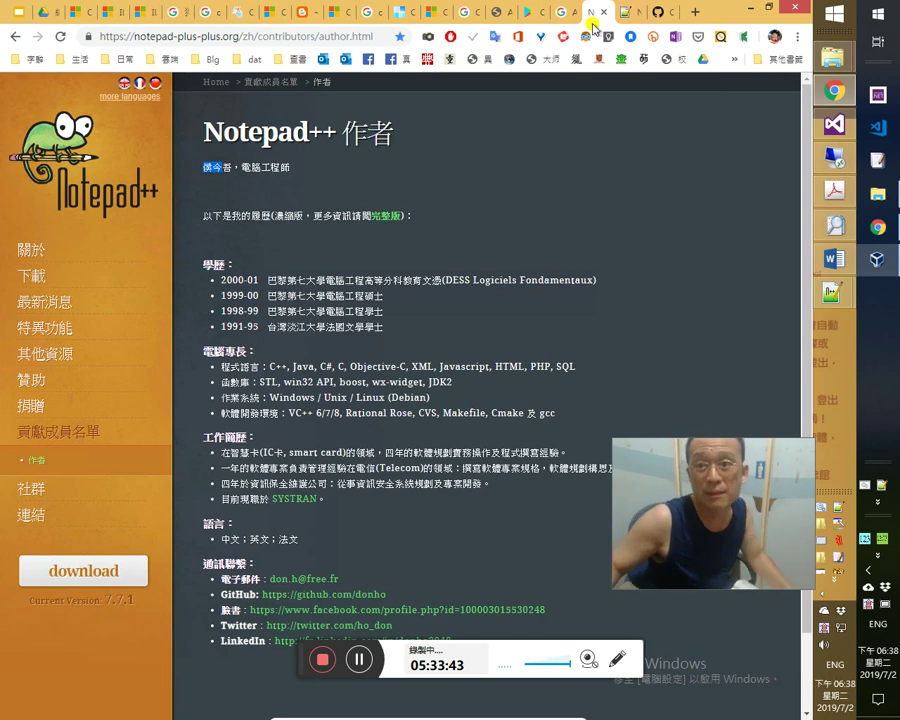
# Close the Notepad++ website tabs and the Google search tab to return to the C++ Primer book.
pyautogui.hotkey('alt', 'Left')
pyautogui.hotkey('alt', 'Left')
pyautogui.hotkey('alt', 'Left')
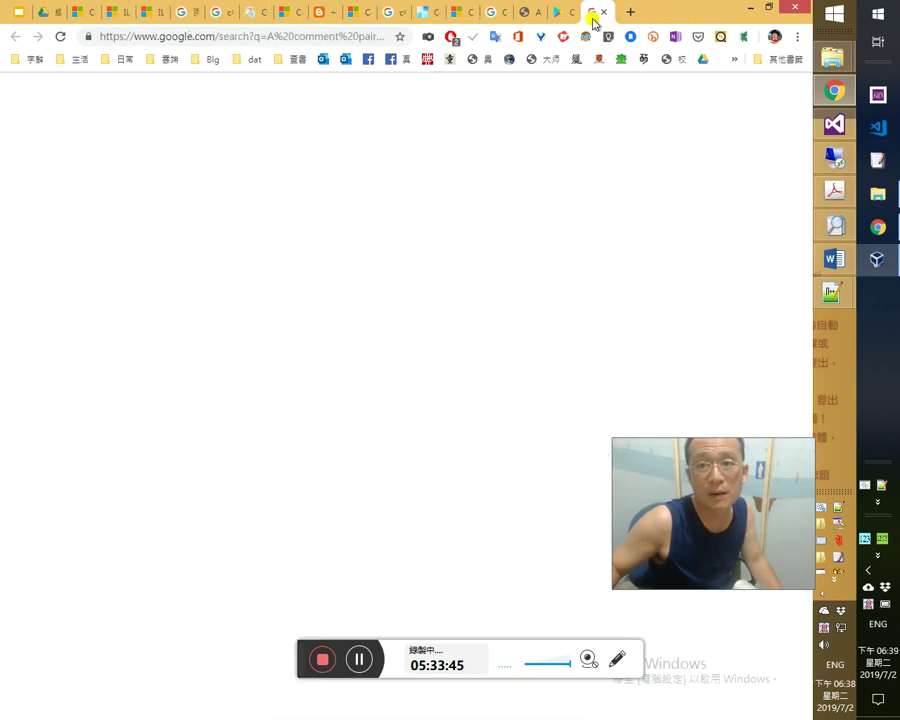
pyautogui.click(602, 12)
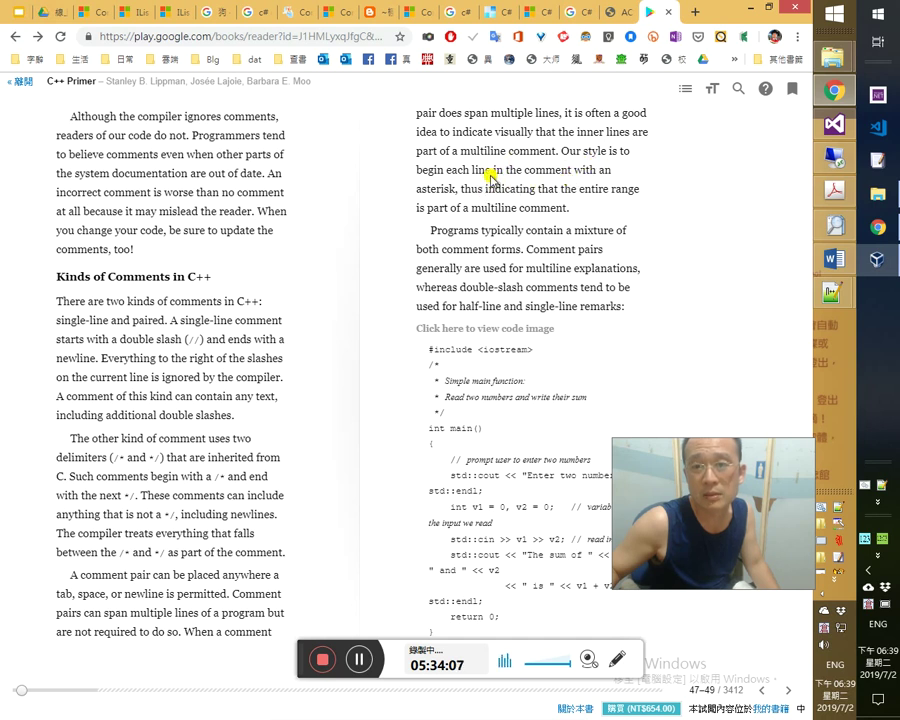
# Look up the definition of asterisk from the multiline comment paragraph, then dismiss it.
pyautogui.doubleClick(436, 189)
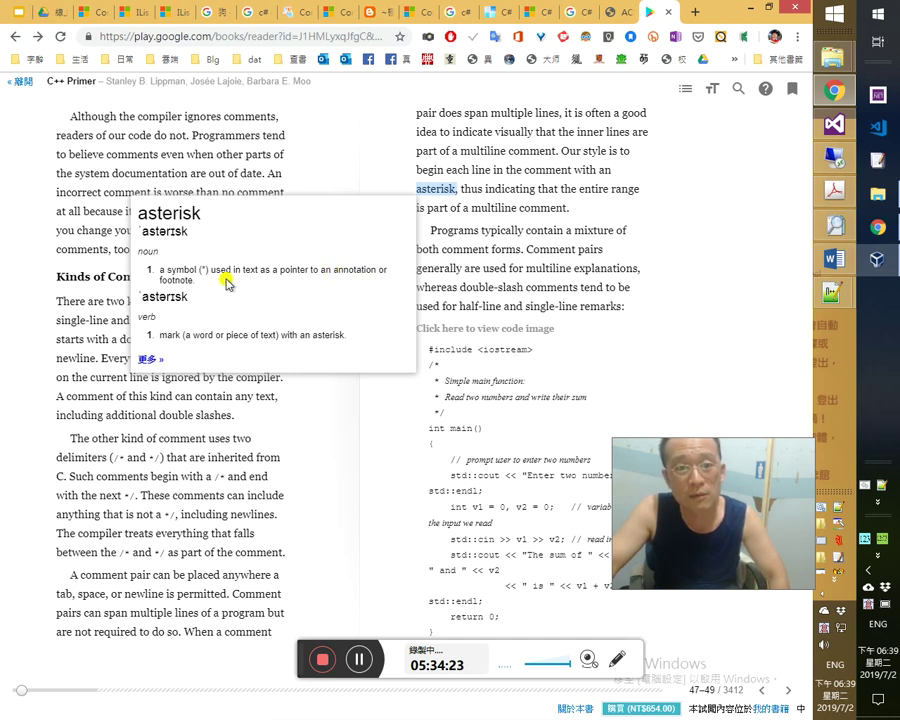
pyautogui.click(510, 193)
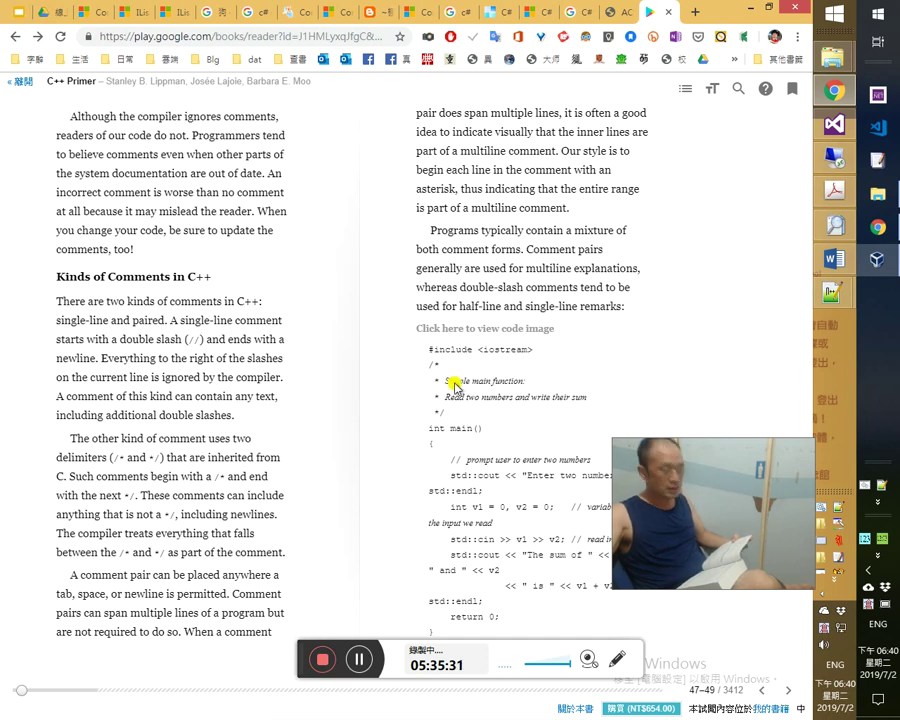
# Search Google for asterisk from the book text, then remove the trailing comma from the query and search again.
pyautogui.doubleClick(438, 195)
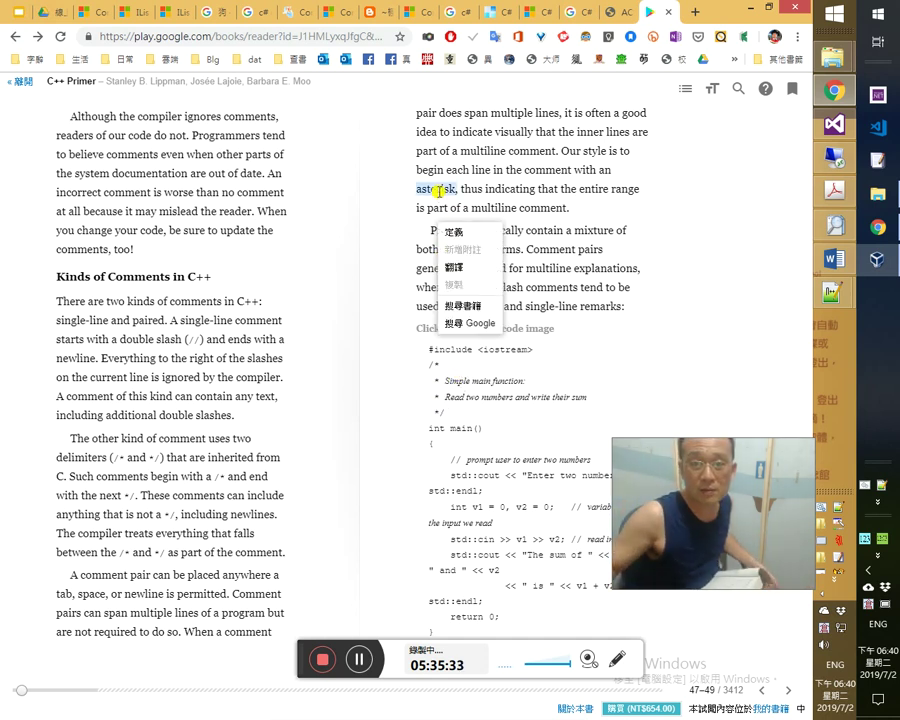
pyautogui.click(470, 323)
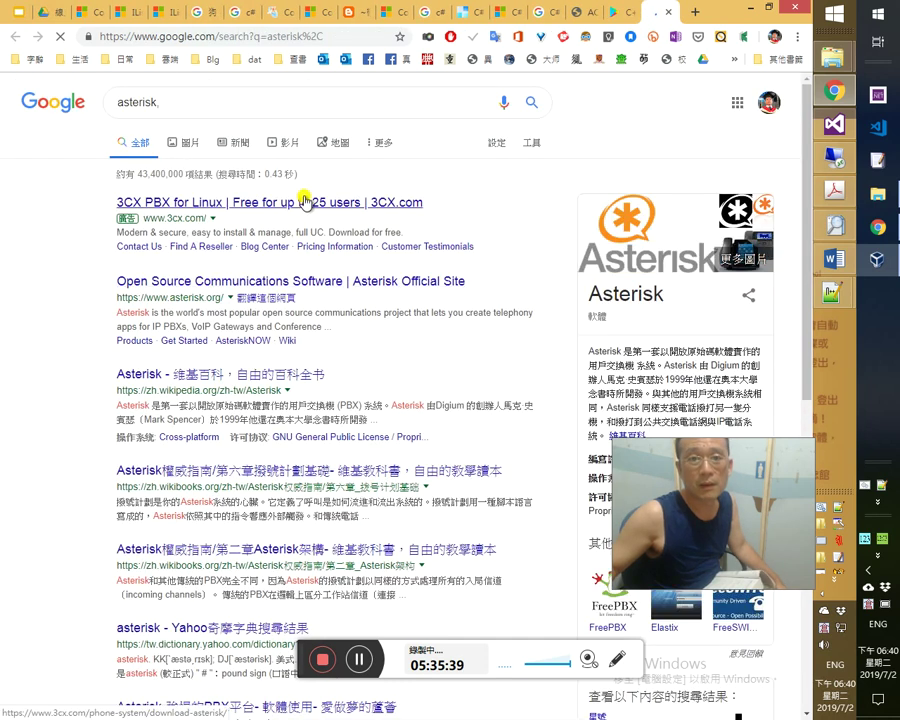
pyautogui.click(376, 150)
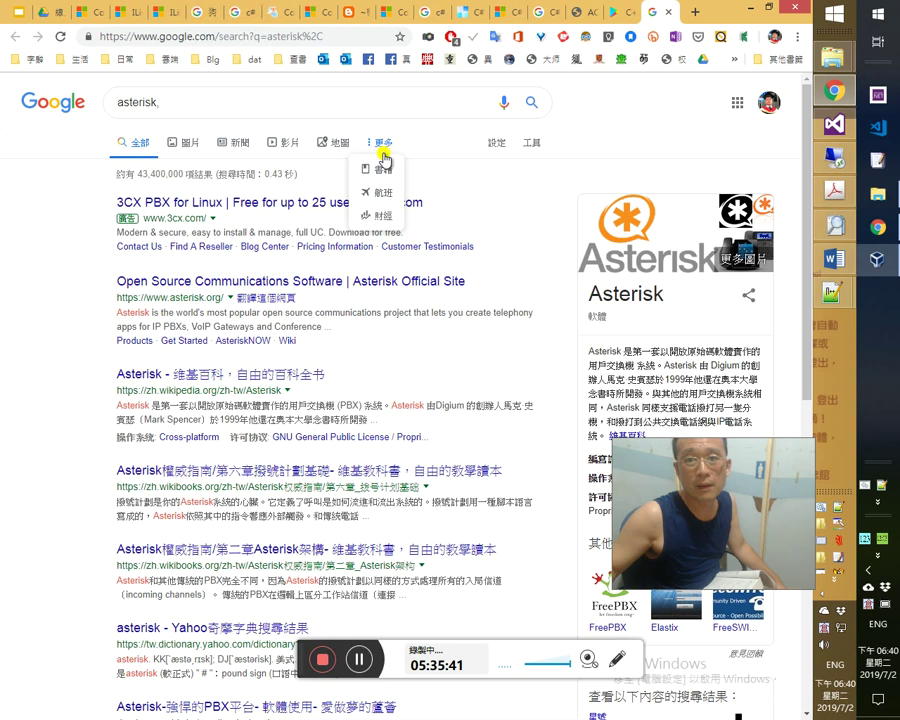
pyautogui.click(172, 104)
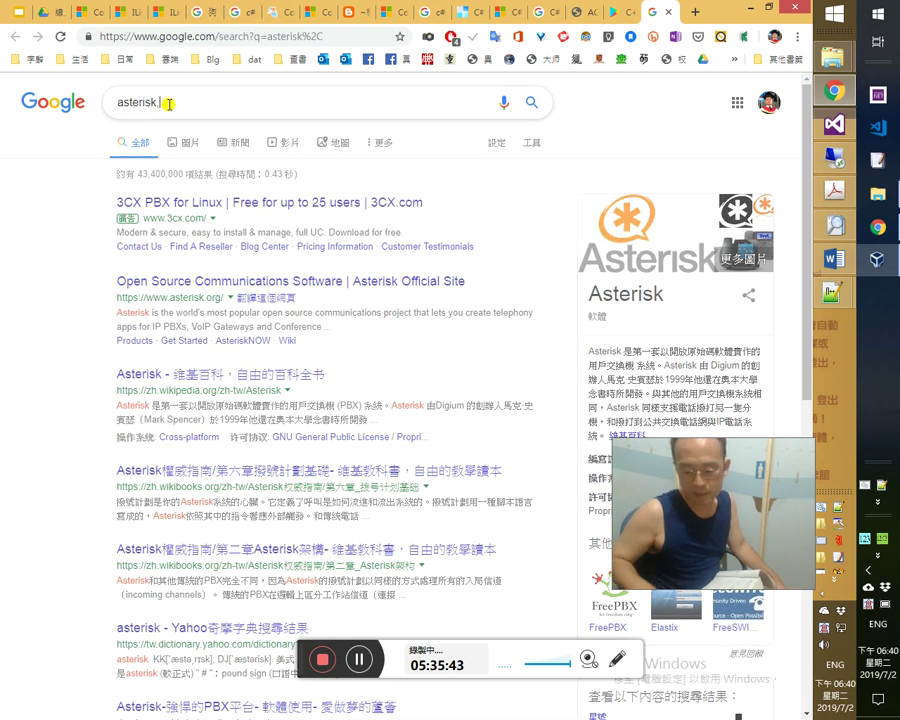
pyautogui.press('BackSpace')
pyautogui.press('Return')
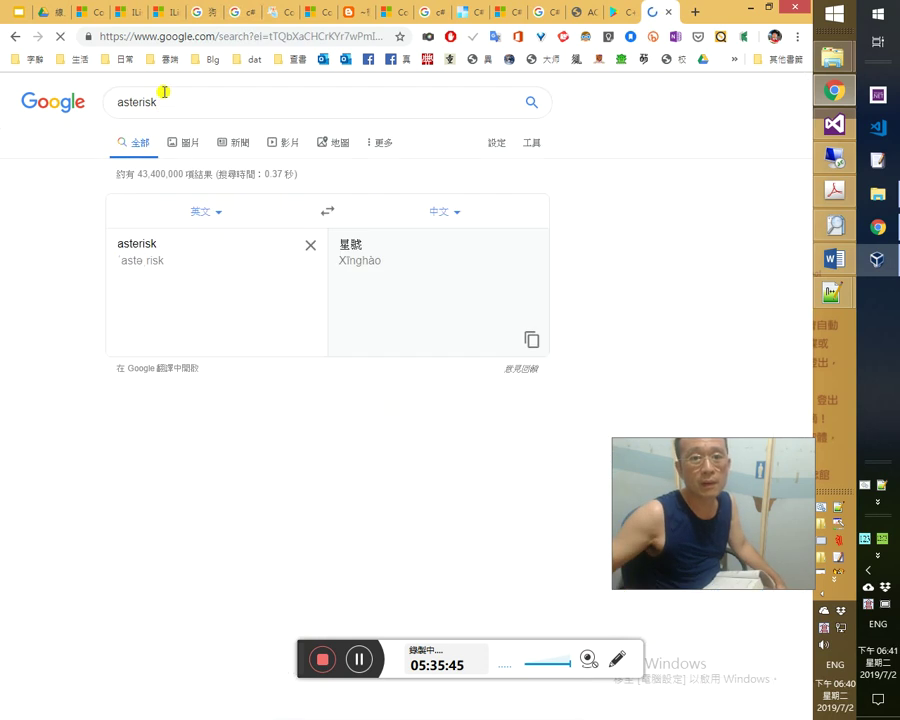
# Play the English pronunciation of asterisk twice in the translation result and look over the search results.
pyautogui.click(280, 358)
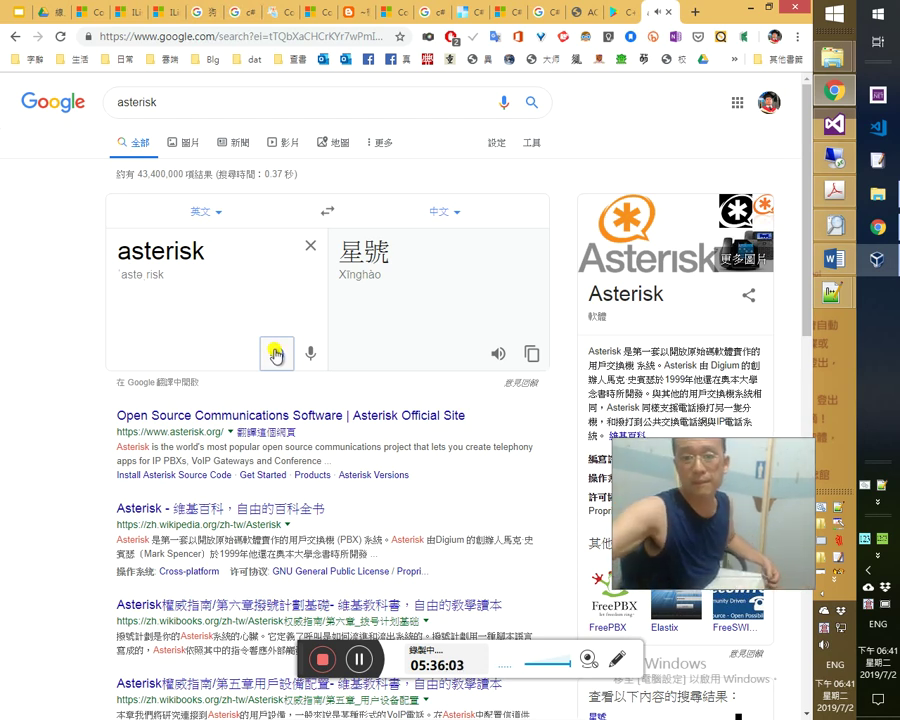
pyautogui.click(276, 362)
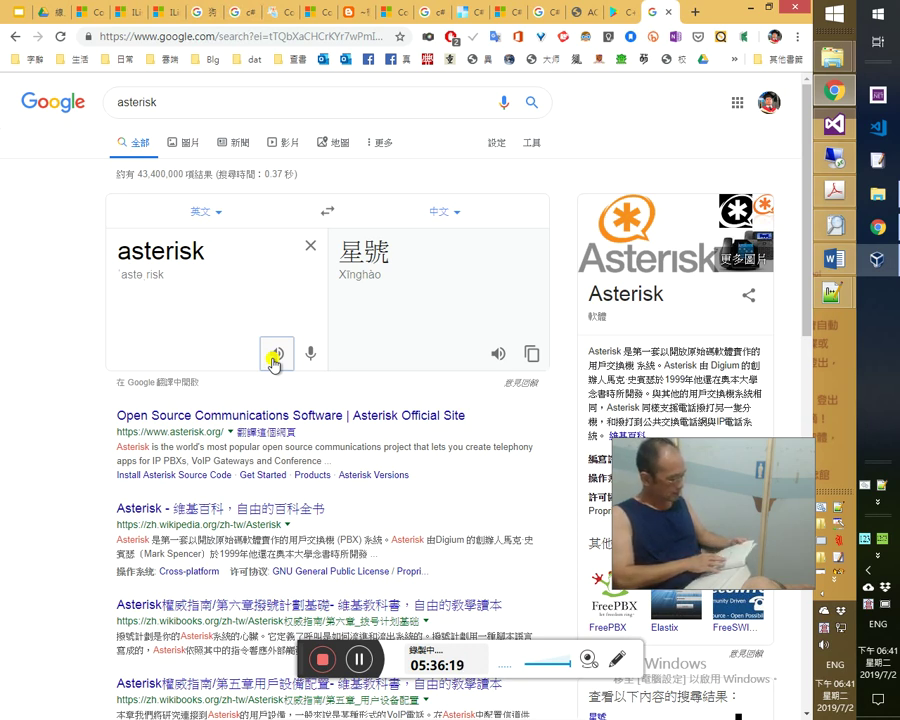
pyautogui.moveTo(654, 491); pyautogui.dragTo(635, 563)
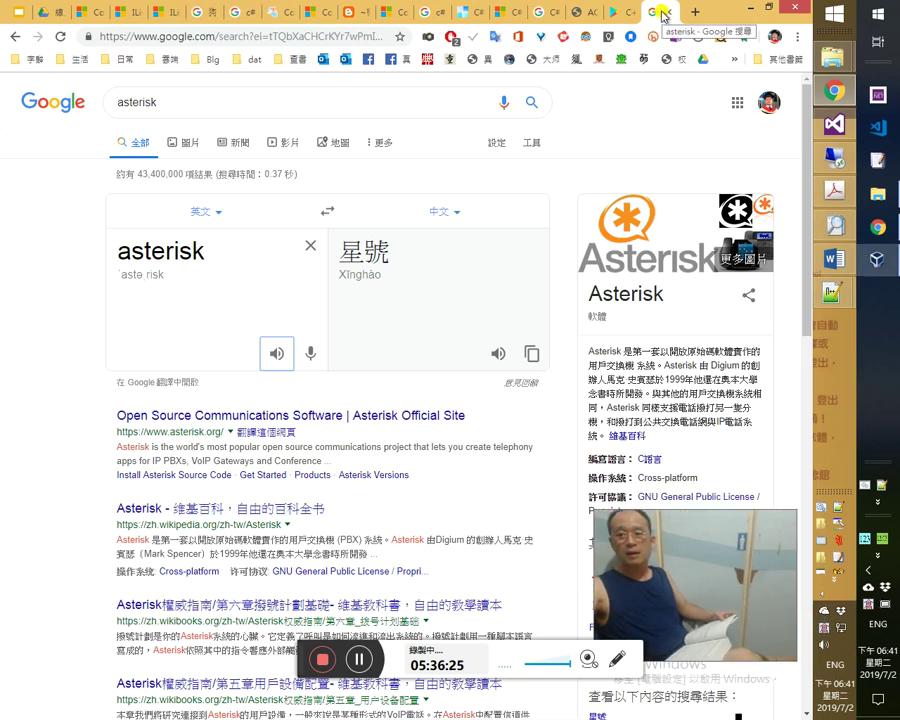
pyautogui.scroll(-1, 700, 445)
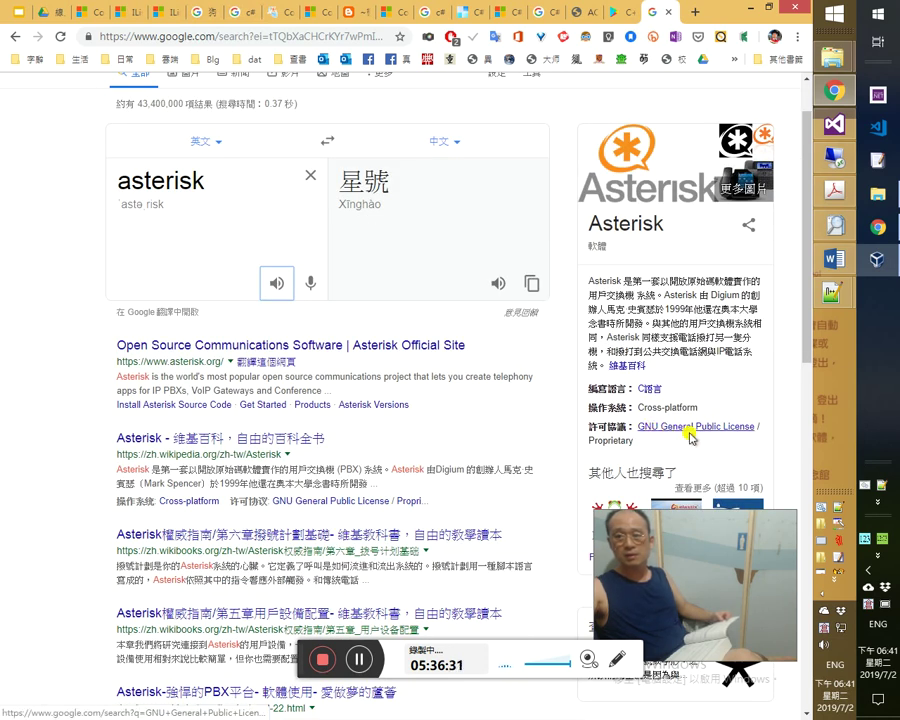
# Close the asterisk search tab to return to C++ Primer, and briefly magnify the sample program's comment.
pyautogui.middleClick(661, 15)
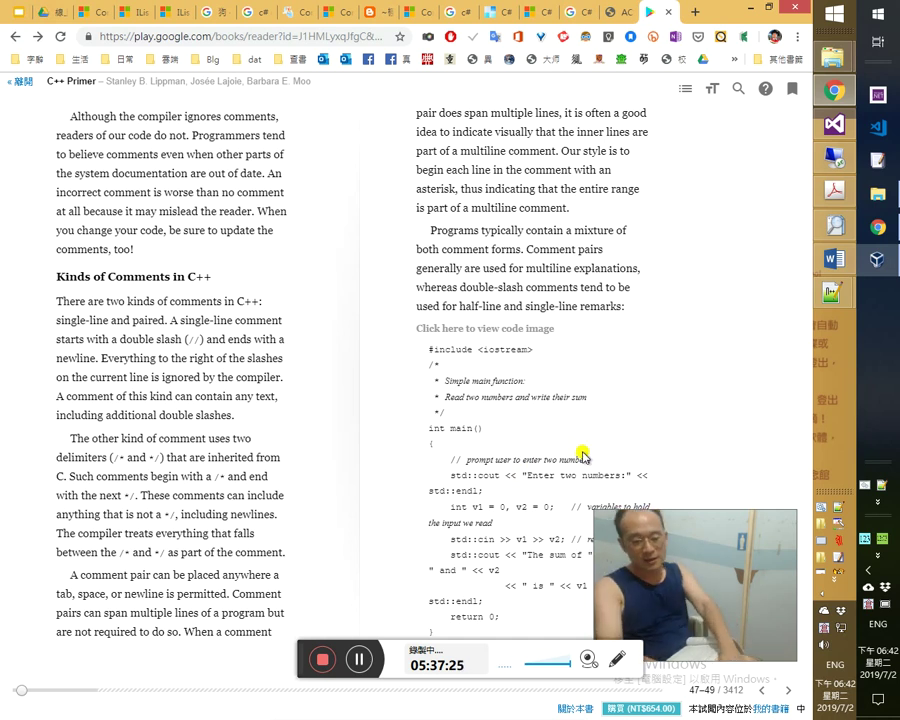
pyautogui.press('super+plus')
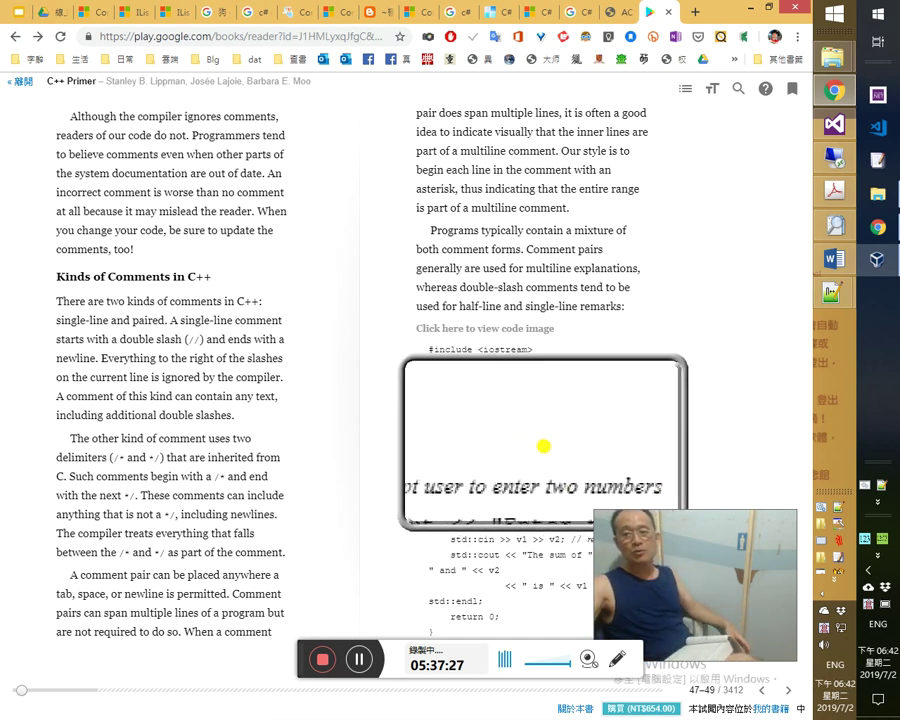
pyautogui.press('super+Escape')
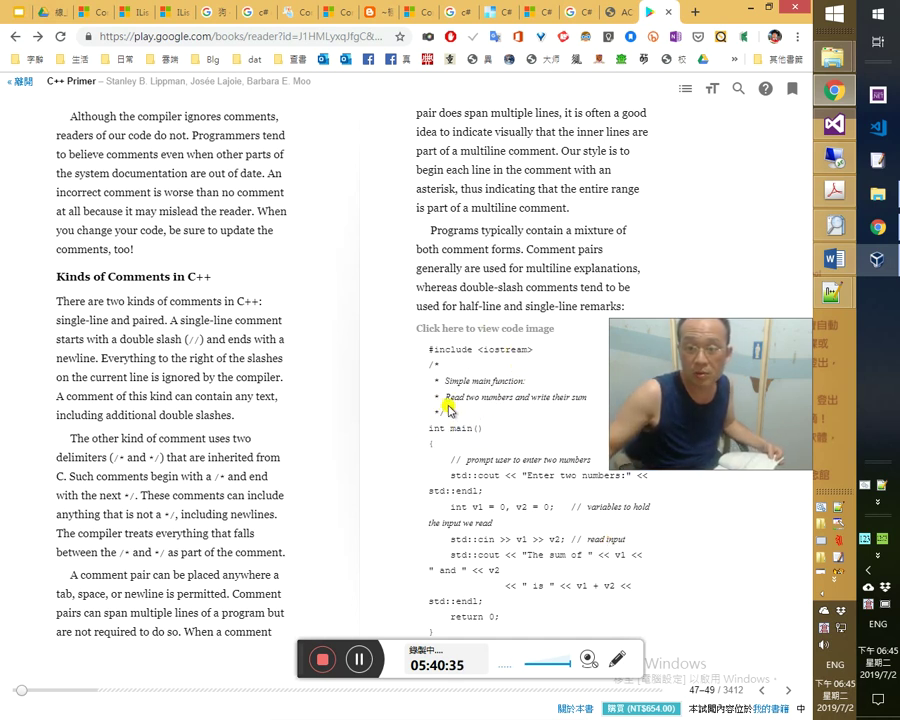
# Switch to Visual Studio and highlight the v1 output line where the multiline comment starts, then locate the comment's closing */.
pyautogui.click(838, 128)
pyautogui.click(252, 272)
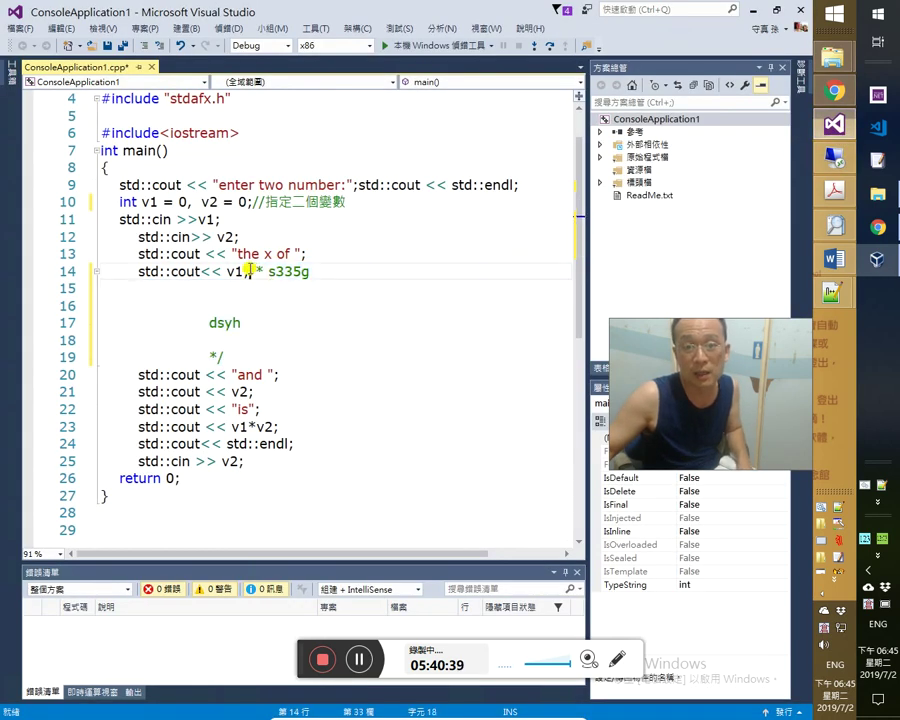
pyautogui.moveTo(138, 272); pyautogui.dragTo(314, 273)
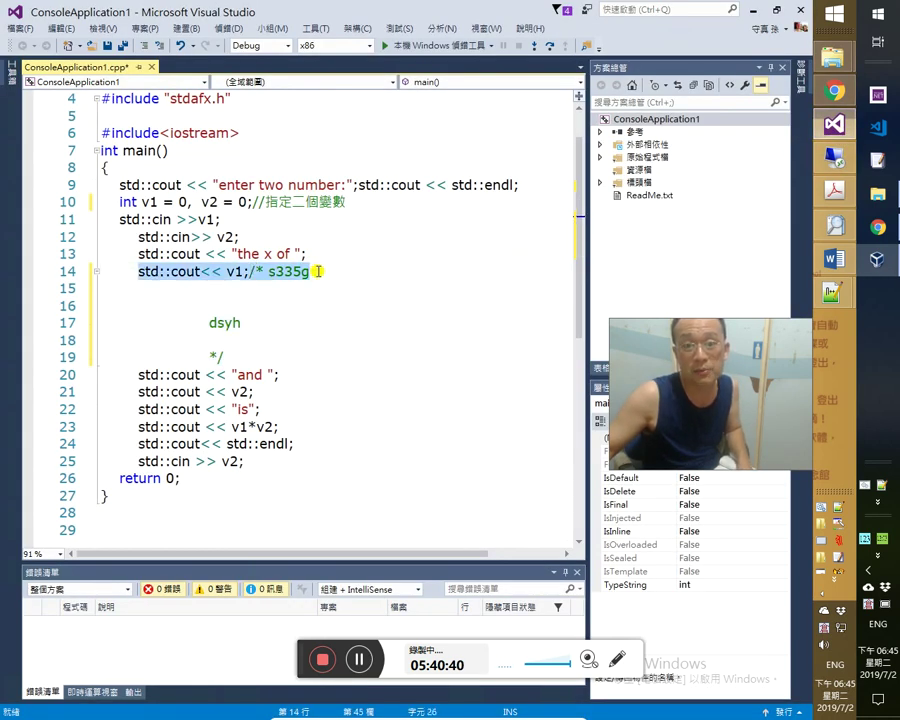
pyautogui.click(220, 358)
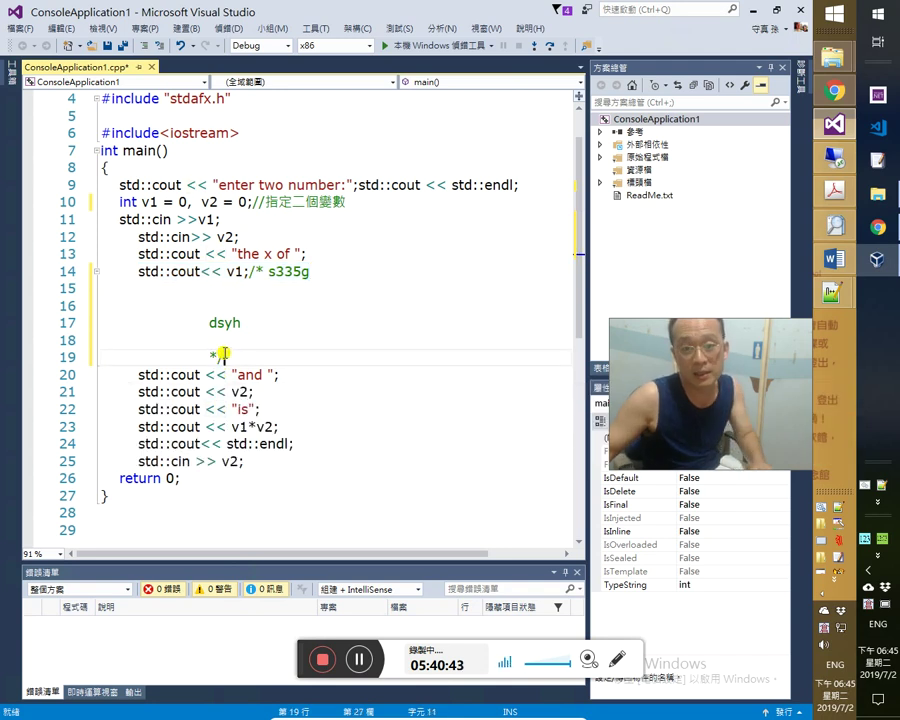
# Try joining the std::cout << "and "; statement onto the comment's closing line, then split it back onto its own line.
pyautogui.press('Delete')
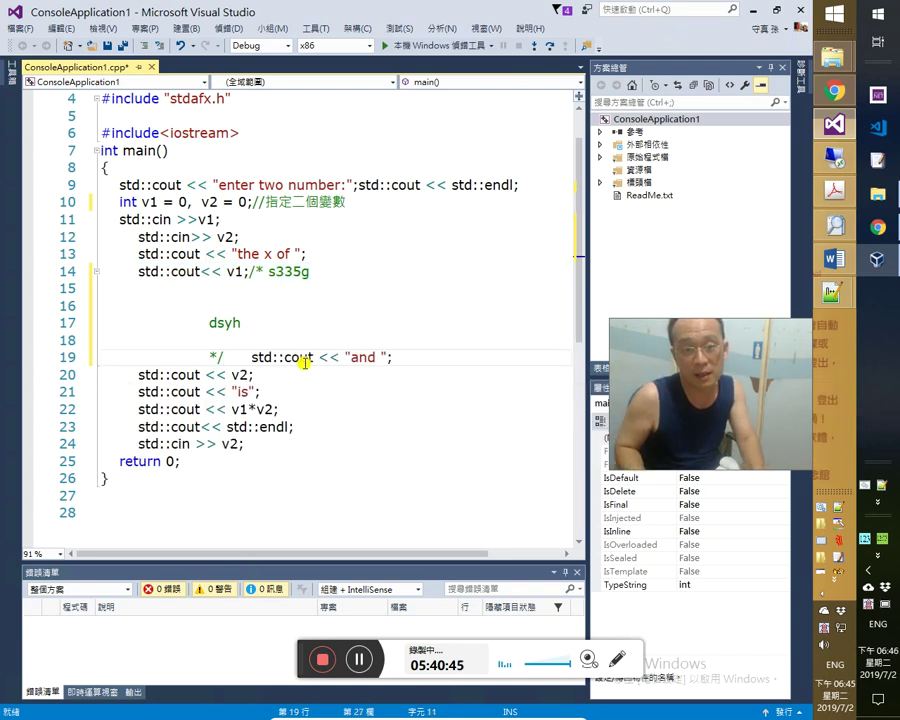
pyautogui.press('Down')
pyautogui.press('Down')
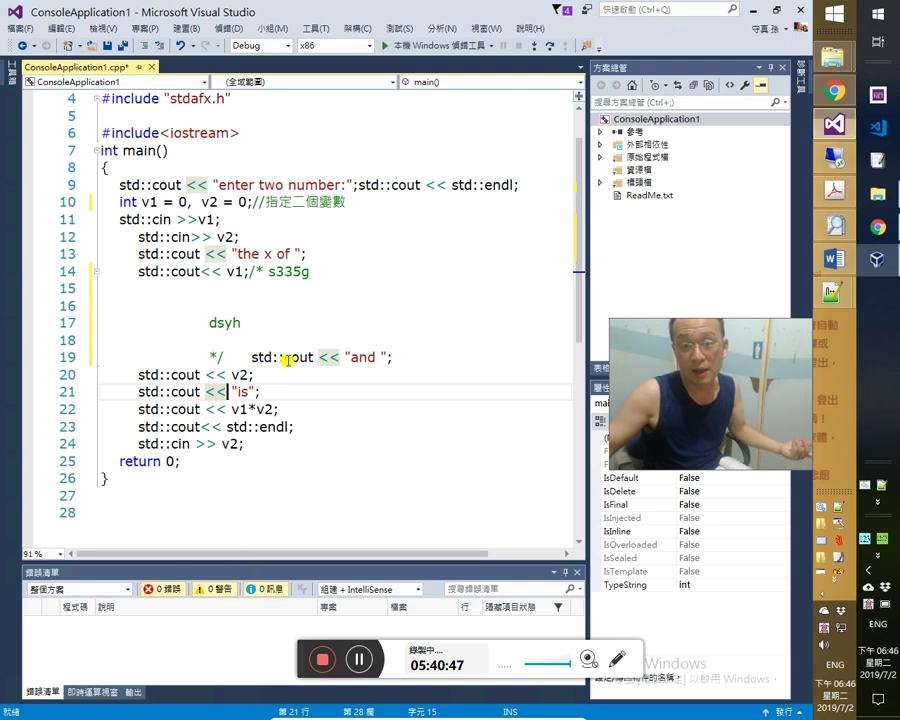
pyautogui.click(228, 357)
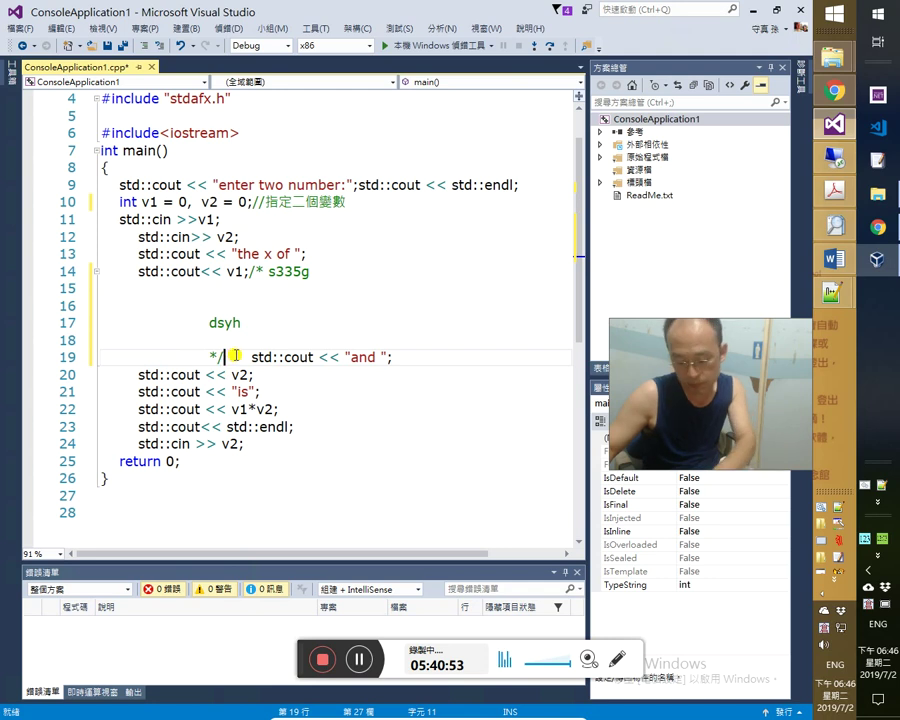
pyautogui.press('Return')
pyautogui.hotkey('ctrl', 'z')
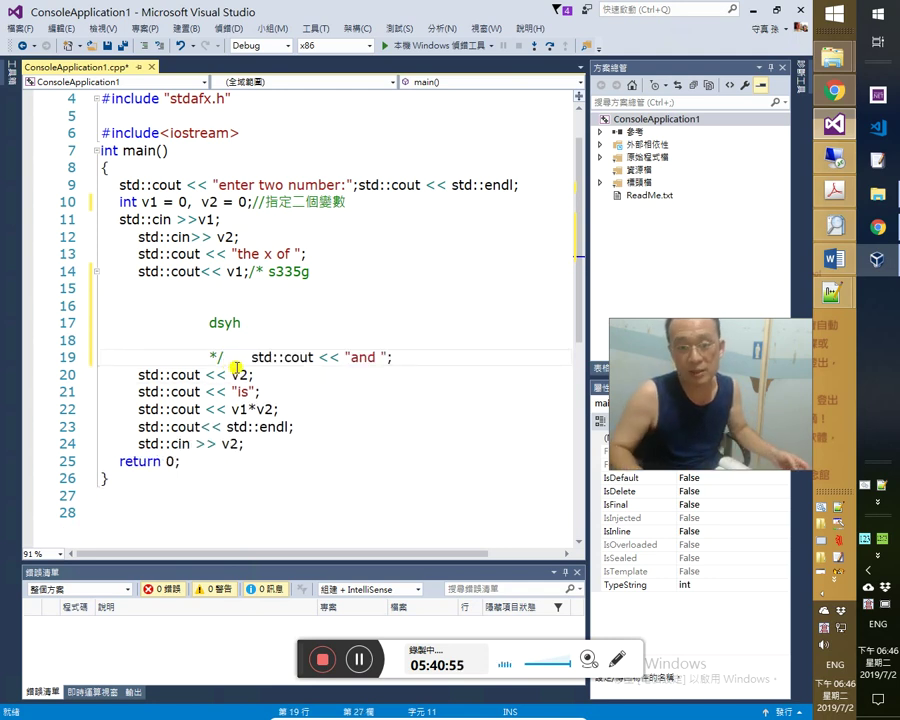
pyautogui.press('Return')
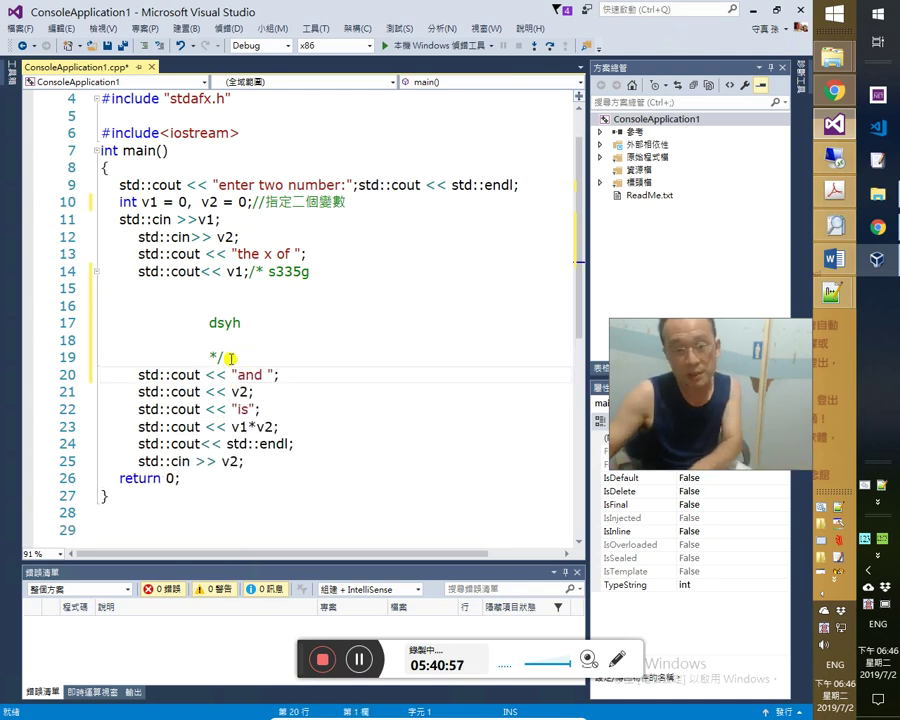
# Place std::cout << "and "; directly after the closing */ again and highlight the semicolon ending the statement.
pyautogui.click(228, 358)
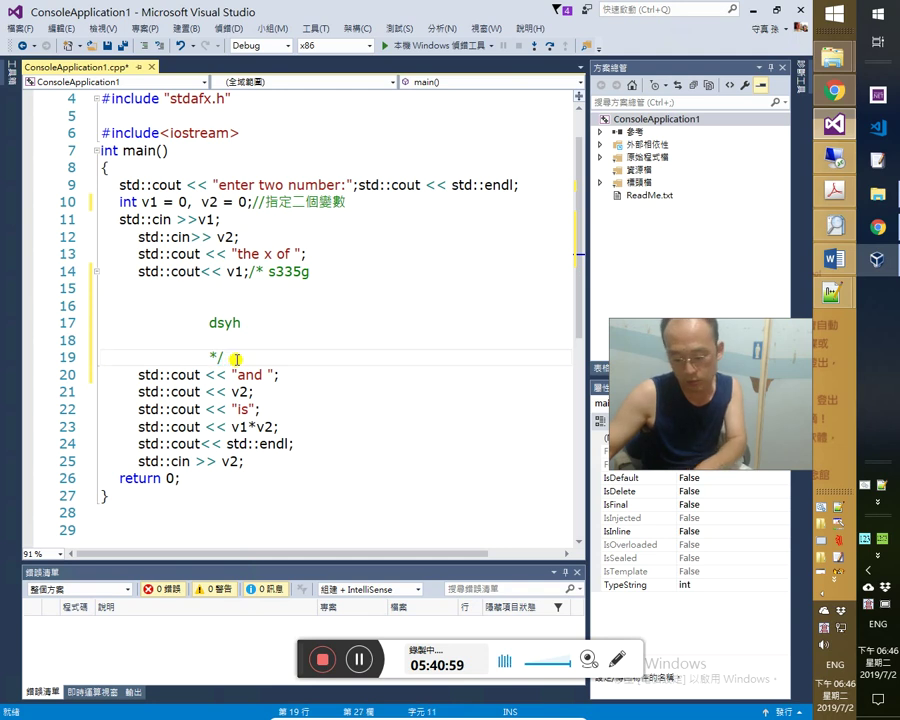
pyautogui.press('Delete')
pyautogui.press('Tab')
pyautogui.press('Tab')
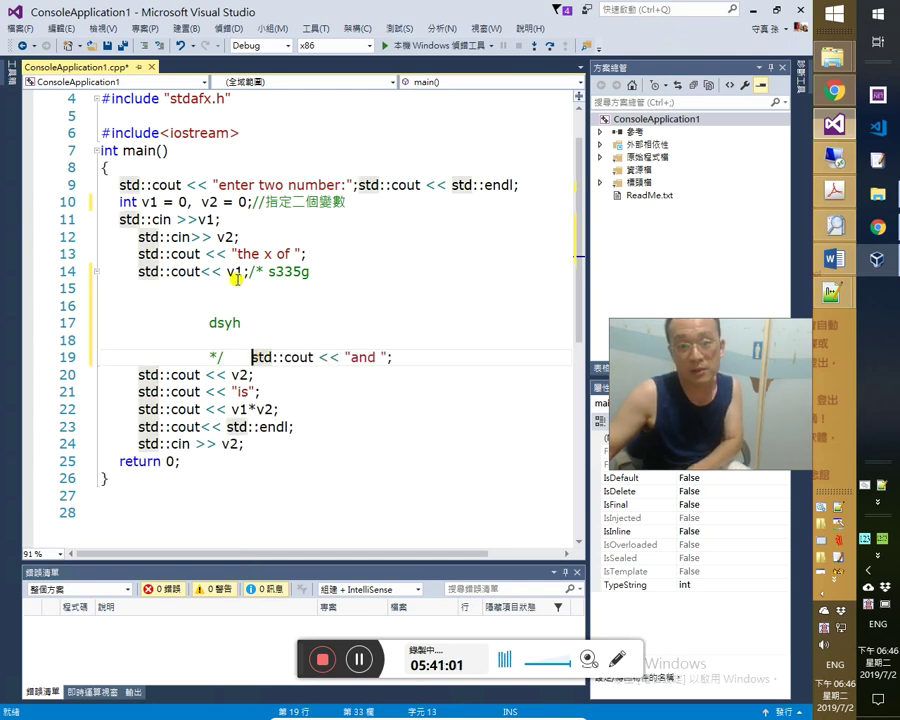
pyautogui.hotkey('shift', 'Up')
pyautogui.keyDown('shift'); pyautogui.click(390, 358); pyautogui.keyUp('shift')
pyautogui.click(392, 358)
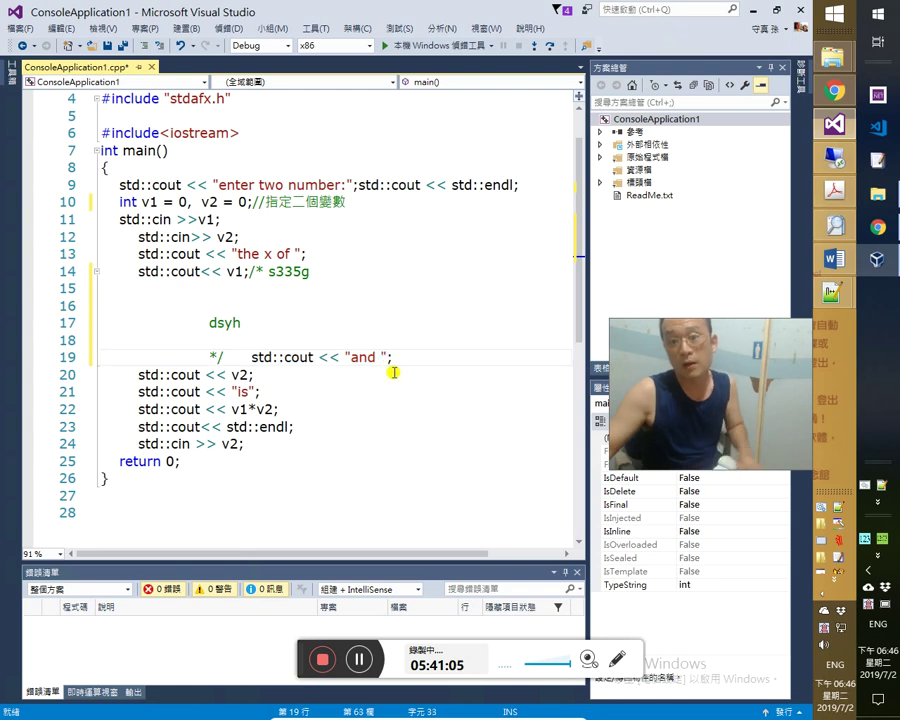
pyautogui.hotkey('shift', 'Left')
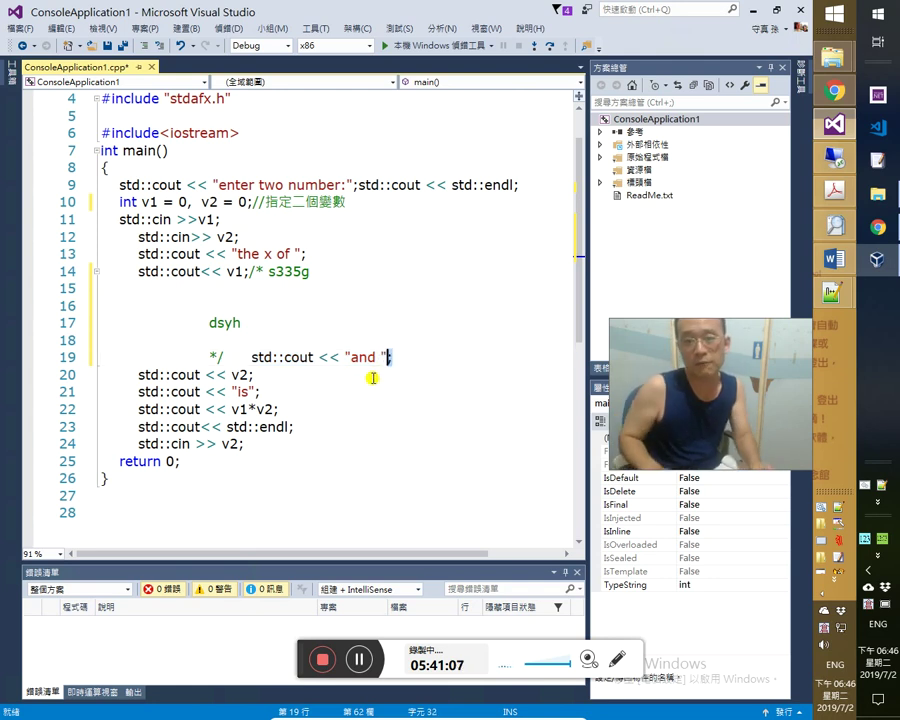
pyautogui.press('Right')
pyautogui.write('，。')
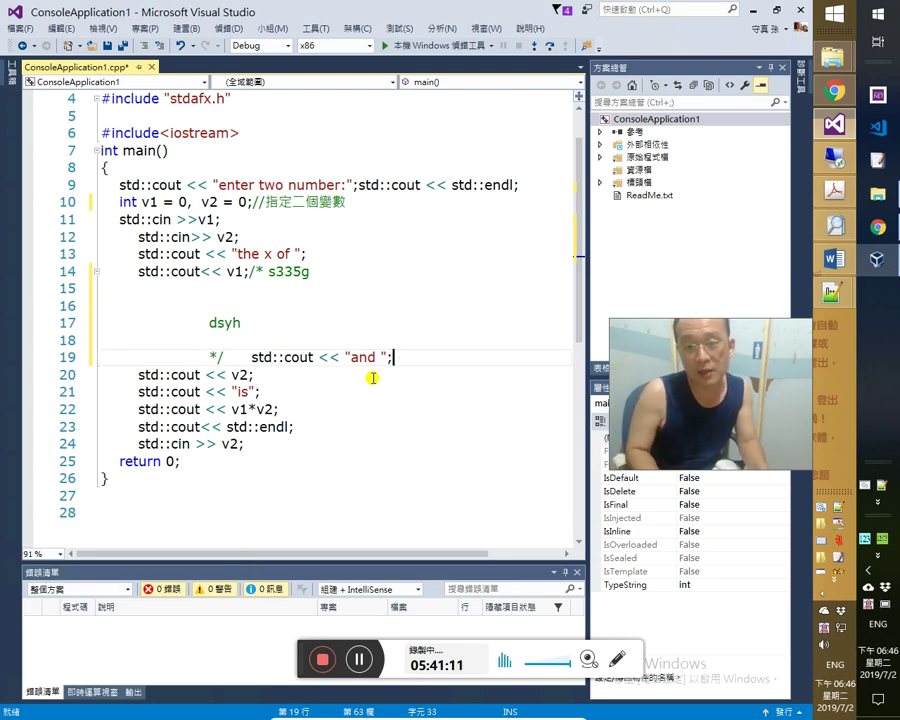
pyautogui.press('Left')
pyautogui.press('Left')
pyautogui.press('Left')
pyautogui.press('Left')
pyautogui.press('Left')
pyautogui.press('Left')
pyautogui.press('Left')
pyautogui.press('Left')
pyautogui.press('Left')
pyautogui.press('Left')
pyautogui.press('Left')
pyautogui.press('Up')
pyautogui.press('Up')
pyautogui.press('Up')
pyautogui.press('Up')
pyautogui.press('Up')
pyautogui.press('Up')
pyautogui.press('Up')
pyautogui.press('Up')
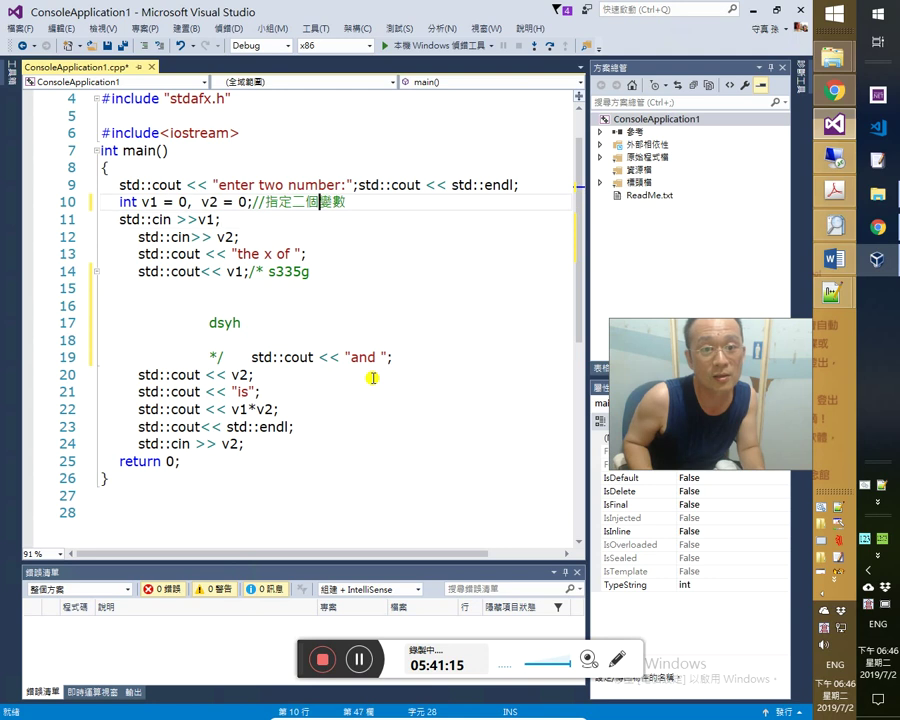
# Insert the member .adjustfield after std::cin in the last input statement before return 0.
pyautogui.press('Down')
pyautogui.press('Down')
pyautogui.press('Down')
pyautogui.press('Down')
pyautogui.press('Down')
pyautogui.press('Down')
pyautogui.press('Down')
pyautogui.press('Down')
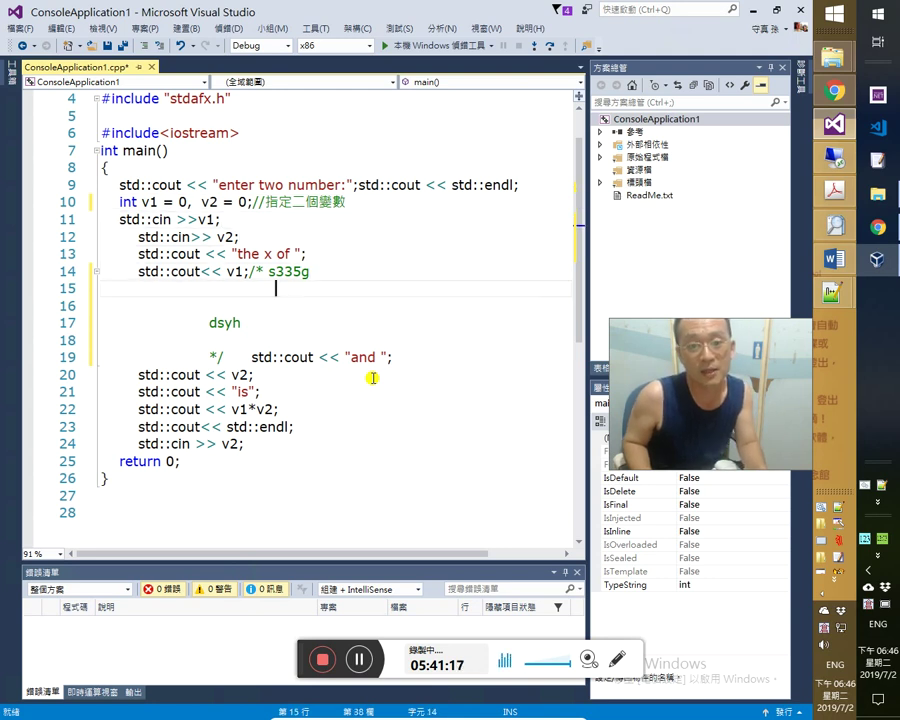
pyautogui.press('Down')
pyautogui.press('Down')
pyautogui.press('Down')
pyautogui.press('Down')
pyautogui.press('Down')
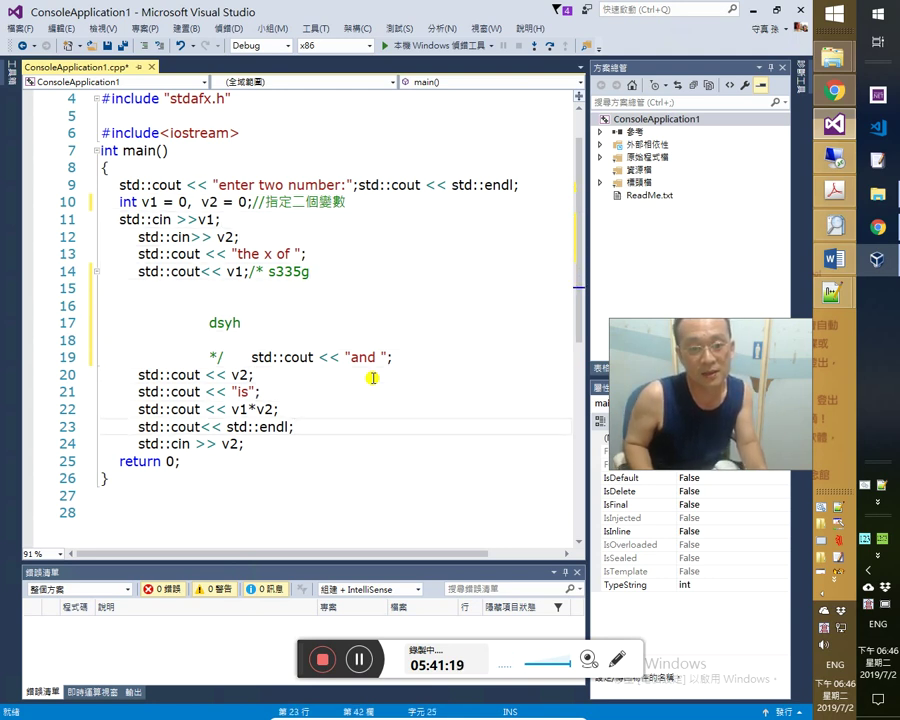
pyautogui.press('Left')
pyautogui.press('Left')
pyautogui.press('Left')
pyautogui.press('Left')
pyautogui.press('Left')
pyautogui.press('Left')
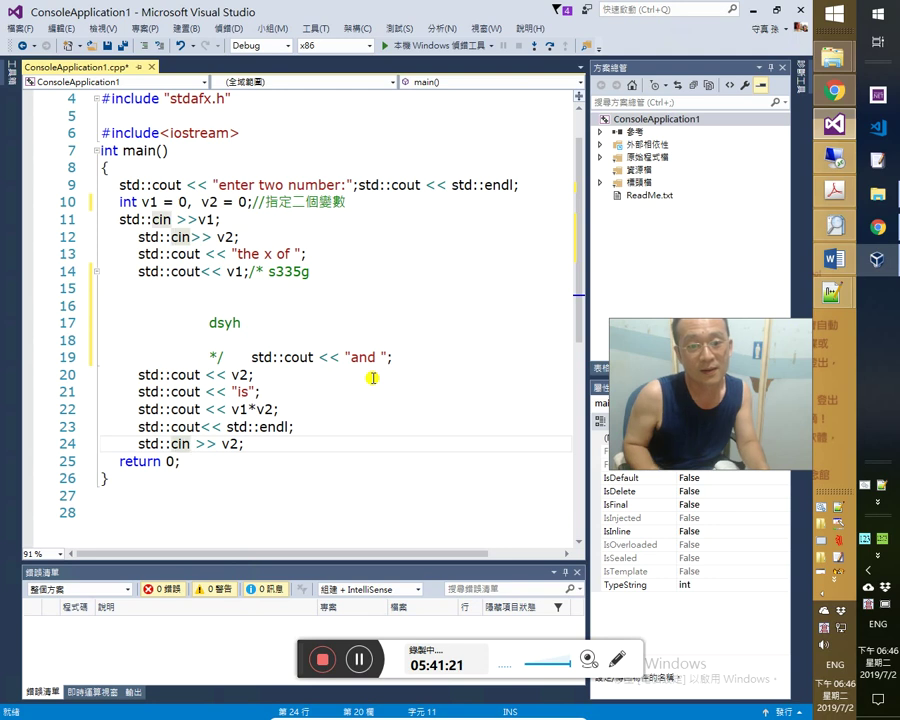
pyautogui.press('BackSpace')
pyautogui.write('.')
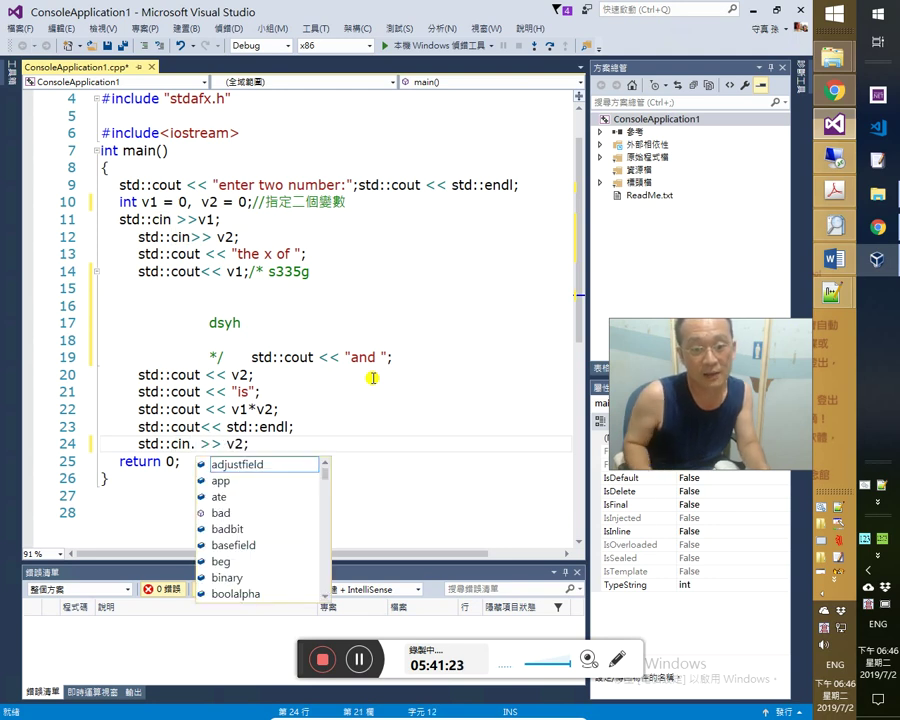
pyautogui.press('Tab')
# Highlight the dot between cin and adjustfield in the last input statement.
pyautogui.press('Left')
pyautogui.press('Left')
pyautogui.press('Left')
pyautogui.press('Left')
pyautogui.press('Left')
pyautogui.press('Left')
pyautogui.press('Left')
pyautogui.press('Left')
pyautogui.press('Left')
pyautogui.press('Left')
pyautogui.press('Left')
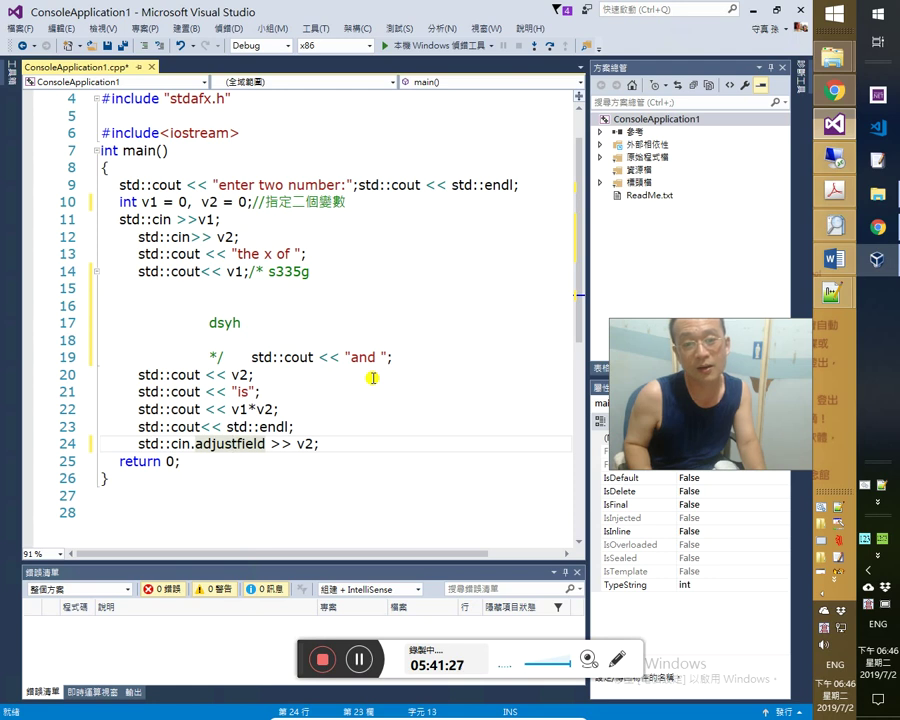
pyautogui.press('Left')
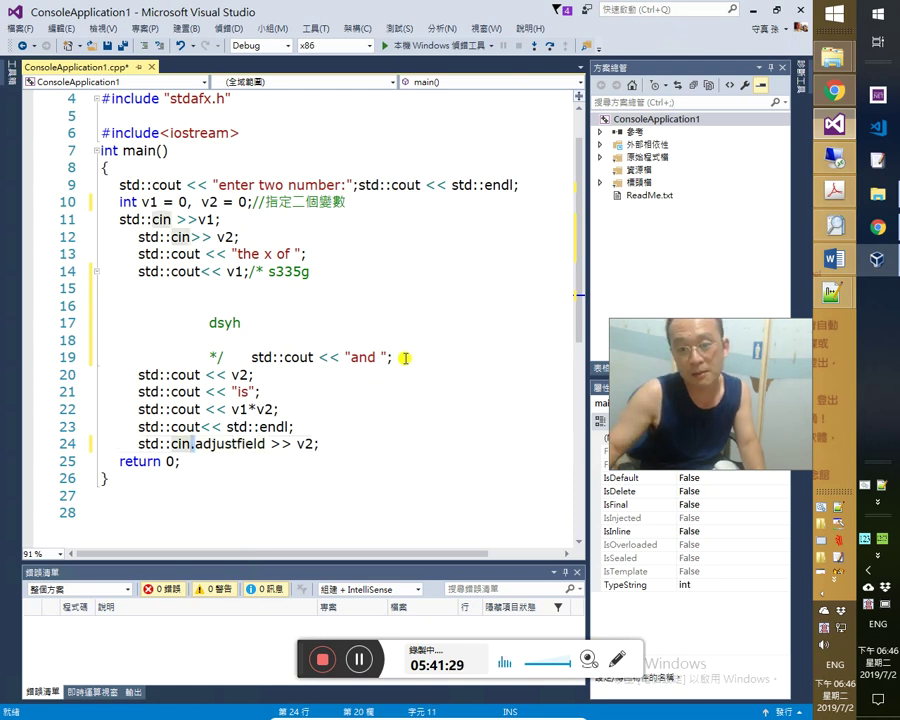
# Remove the dot and adjustfield from the last input statement so it reads std::cin>> v2;.
pyautogui.doubleClick(388, 356)
pyautogui.press('Down')
pyautogui.press('Down')
pyautogui.press('Down')
pyautogui.press('Down')
pyautogui.press('Down')
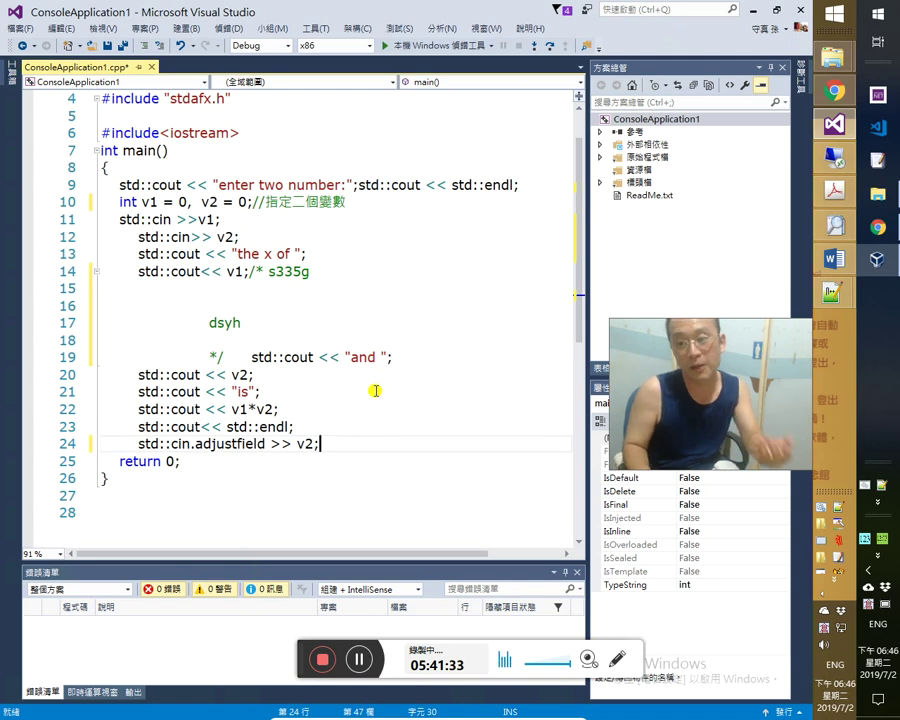
pyautogui.press('Home')
pyautogui.press('Right')
pyautogui.press('Right')
pyautogui.press('Right')
pyautogui.press('Right')
pyautogui.press('Right')
pyautogui.press('Right')
pyautogui.press('Right')
pyautogui.press('Right')
pyautogui.press('Right')
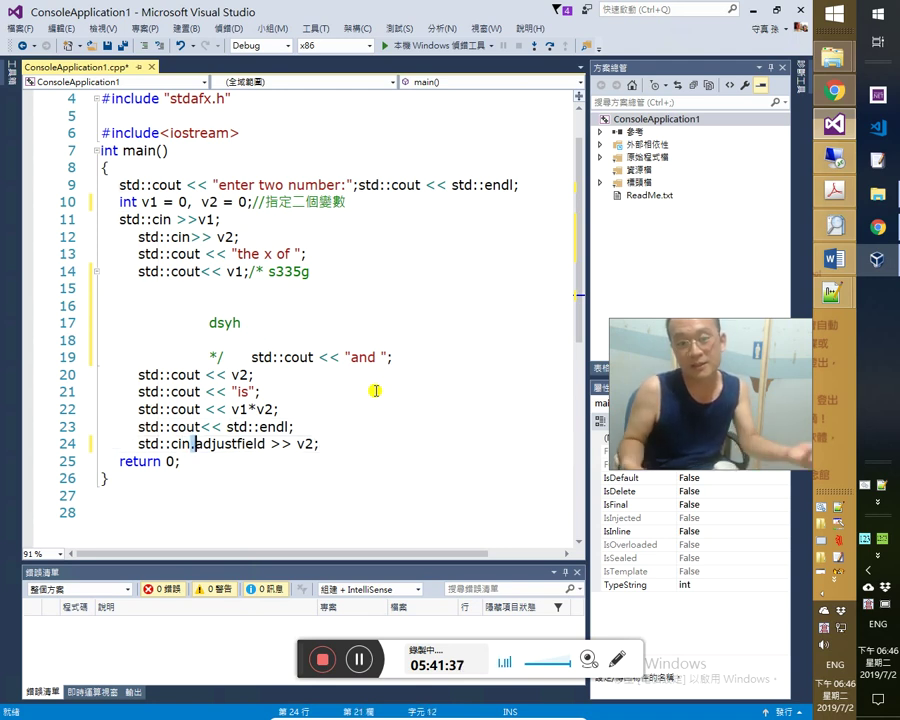
pyautogui.press('BackSpace')
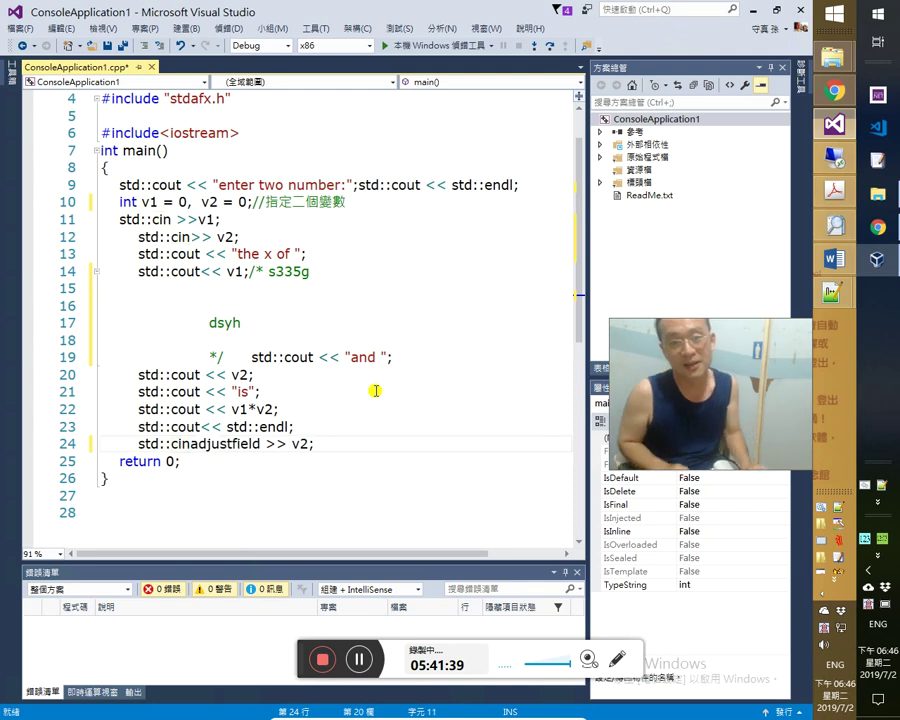
pyautogui.hotkey('ctrl', 'Delete')
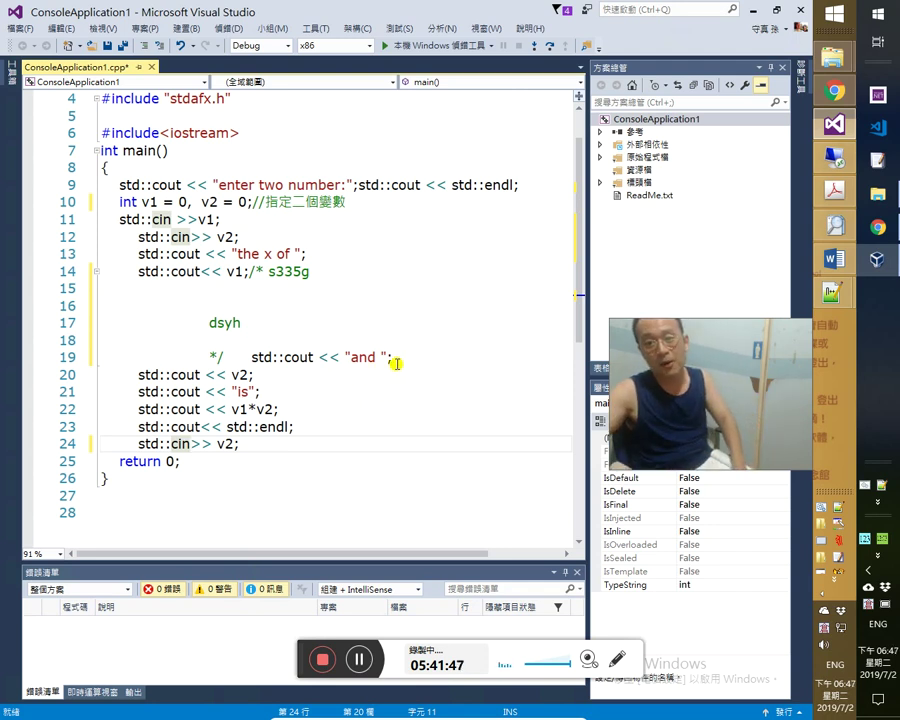
# Highlight the end of the "and " output statement, then break the line after */ to put the statement on its own line.
pyautogui.moveTo(396, 360); pyautogui.dragTo(384, 358)
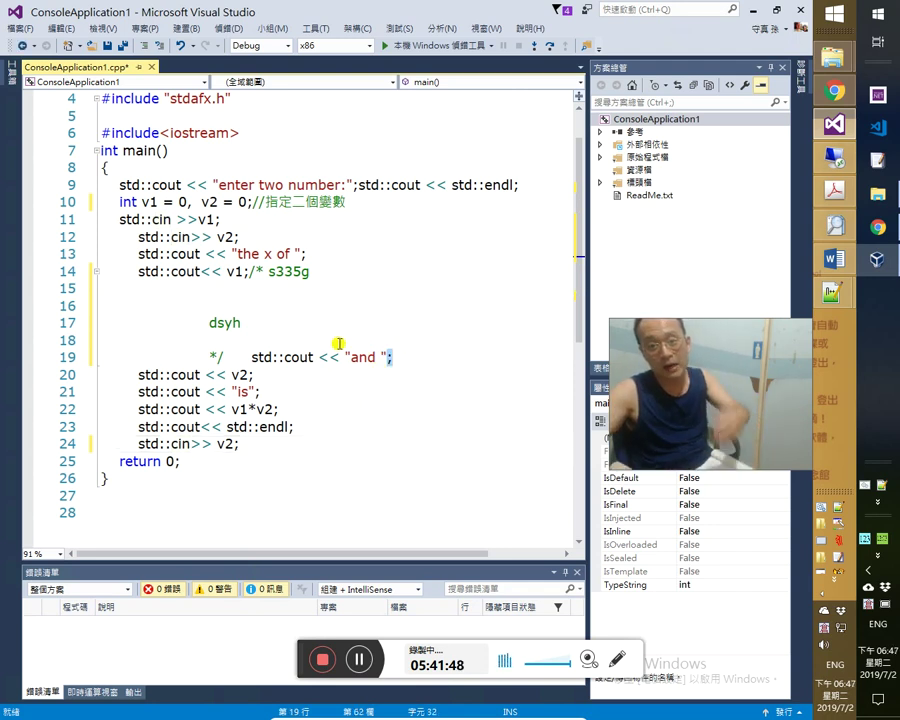
pyautogui.click(396, 359)
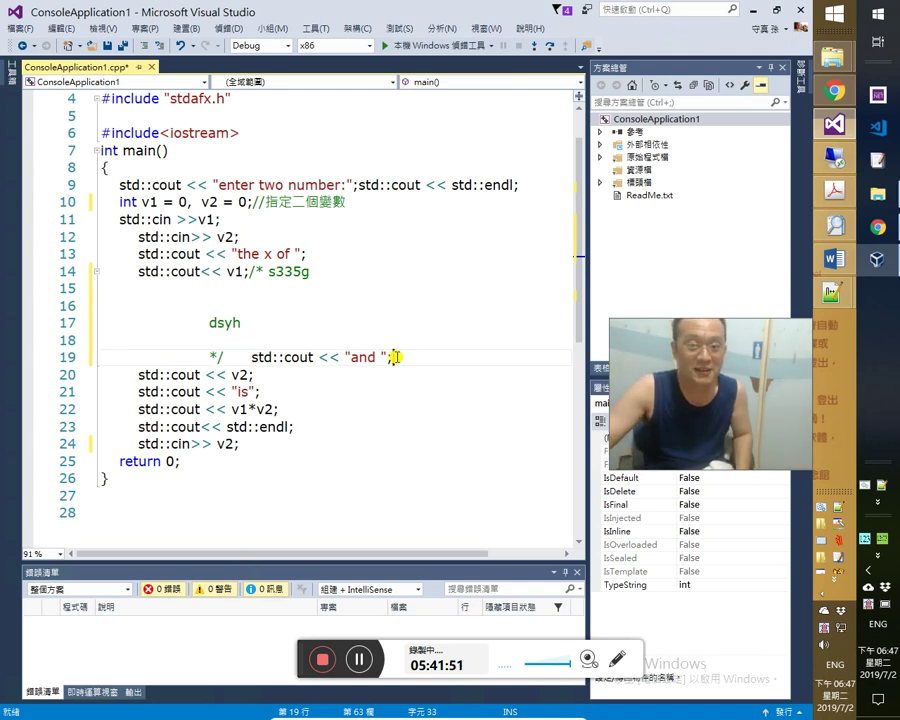
pyautogui.moveTo(383, 357); pyautogui.dragTo(401, 361)
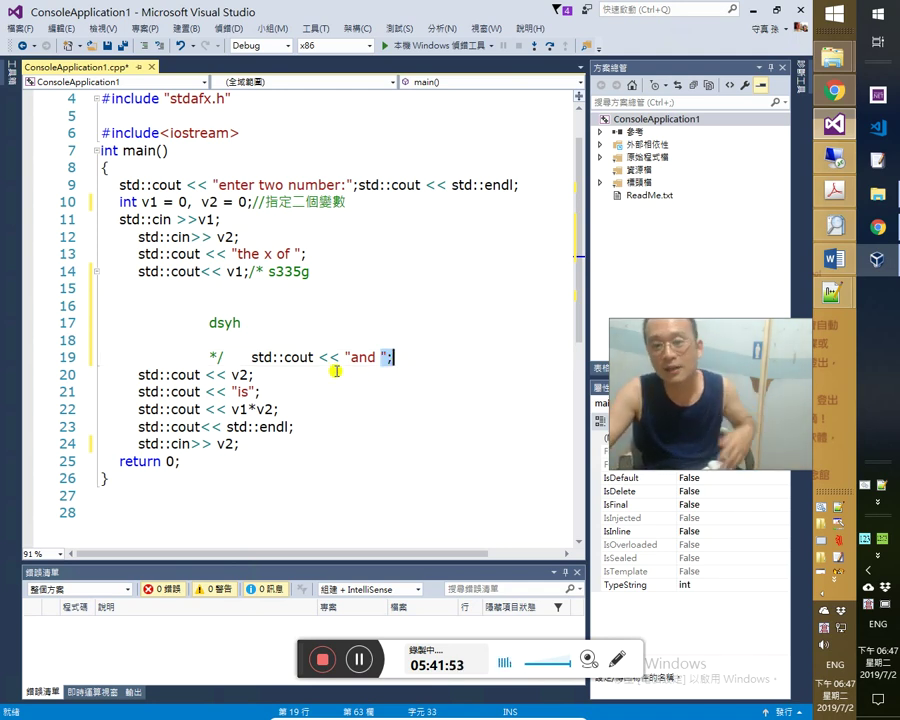
pyautogui.click(243, 359)
pyautogui.press('Return')
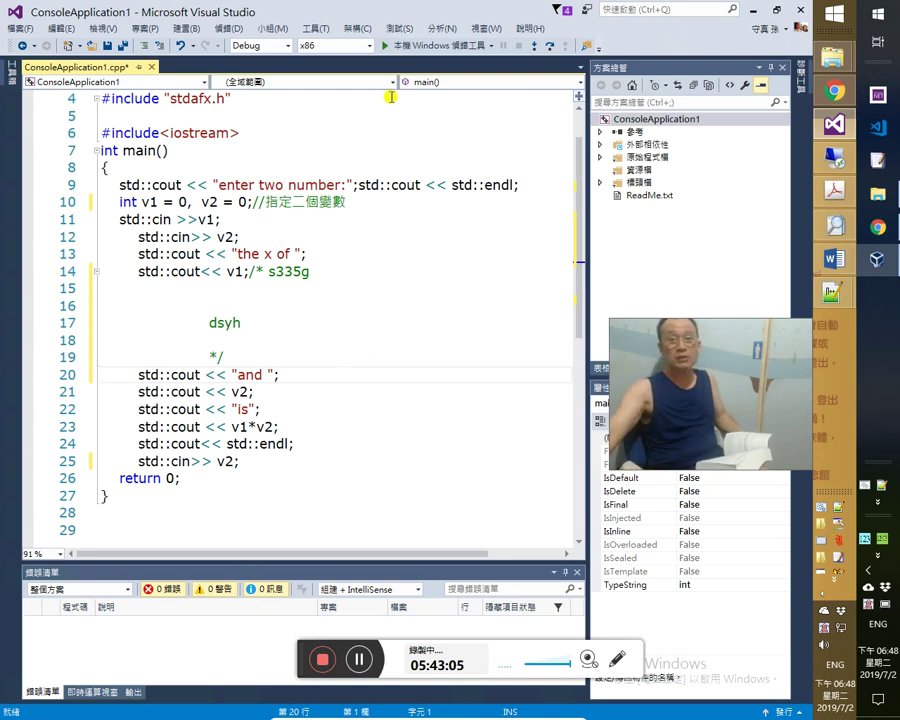
# Restore the maximized Visual Studio window and move it down to uncover the C++ Primer text.
pyautogui.doubleClick(428, 6)
pyautogui.moveTo(400, 104); pyautogui.dragTo(390, 285)
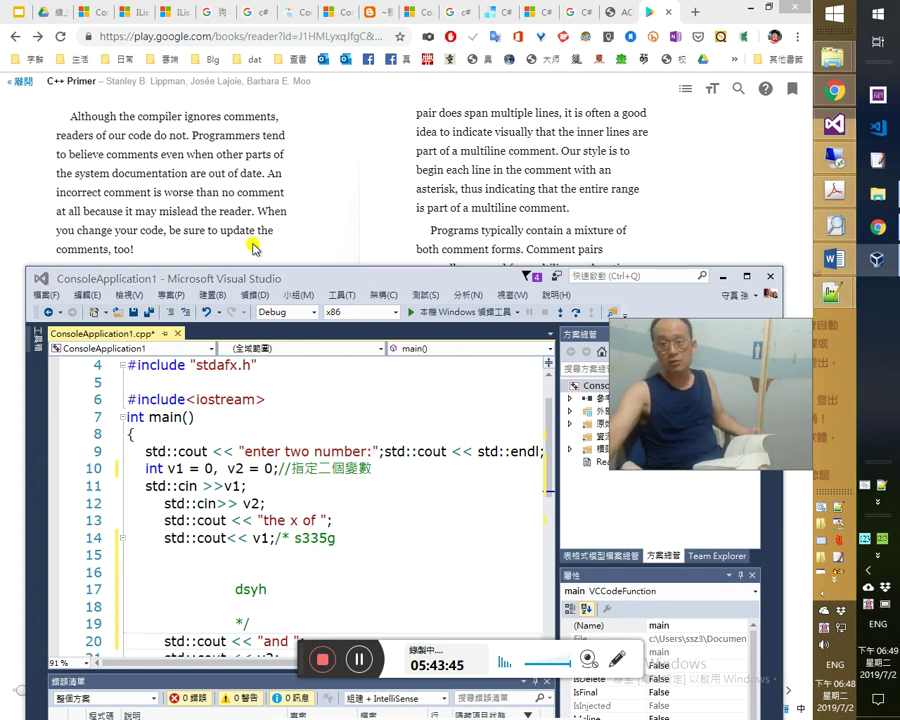
# Switch to Notepad++ and close the new 1 test document without saving it.
pyautogui.moveTo(831, 292)
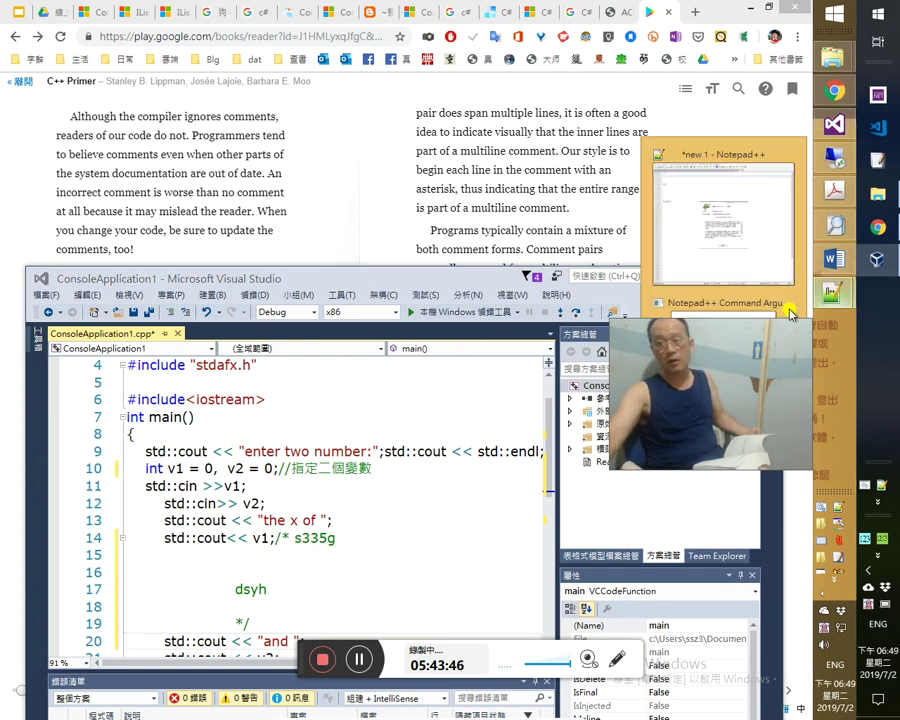
pyautogui.click(700, 237)
pyautogui.click(400, 489)
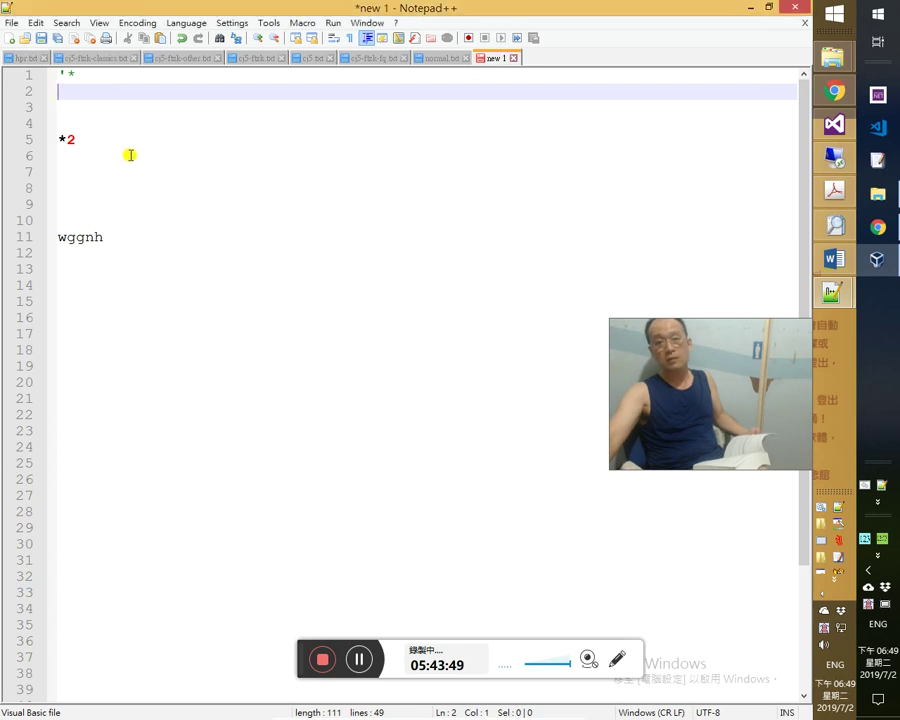
pyautogui.click(513, 58)
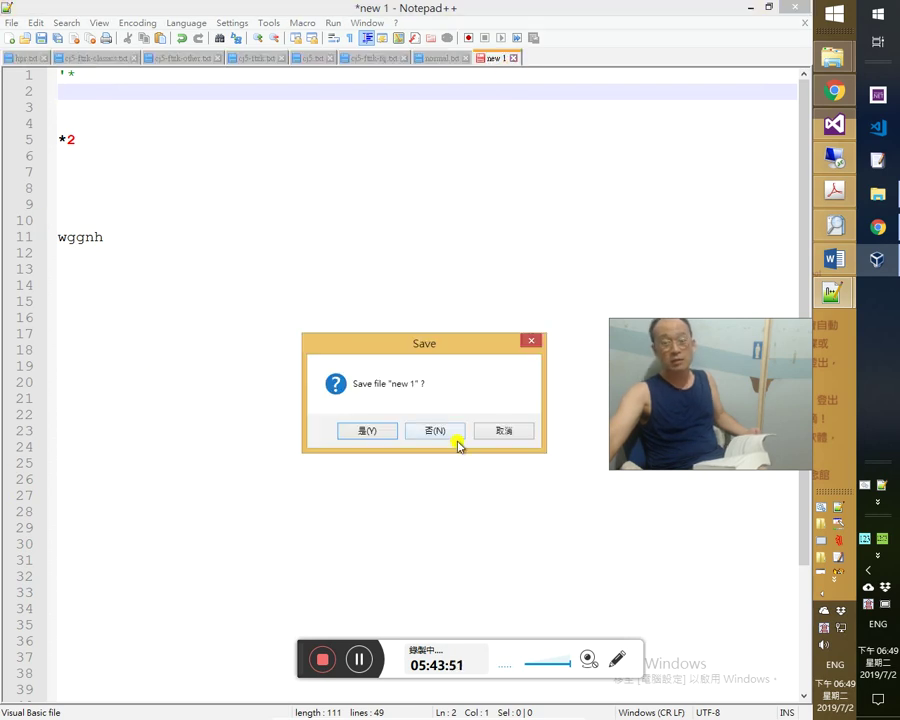
pyautogui.click(457, 440)
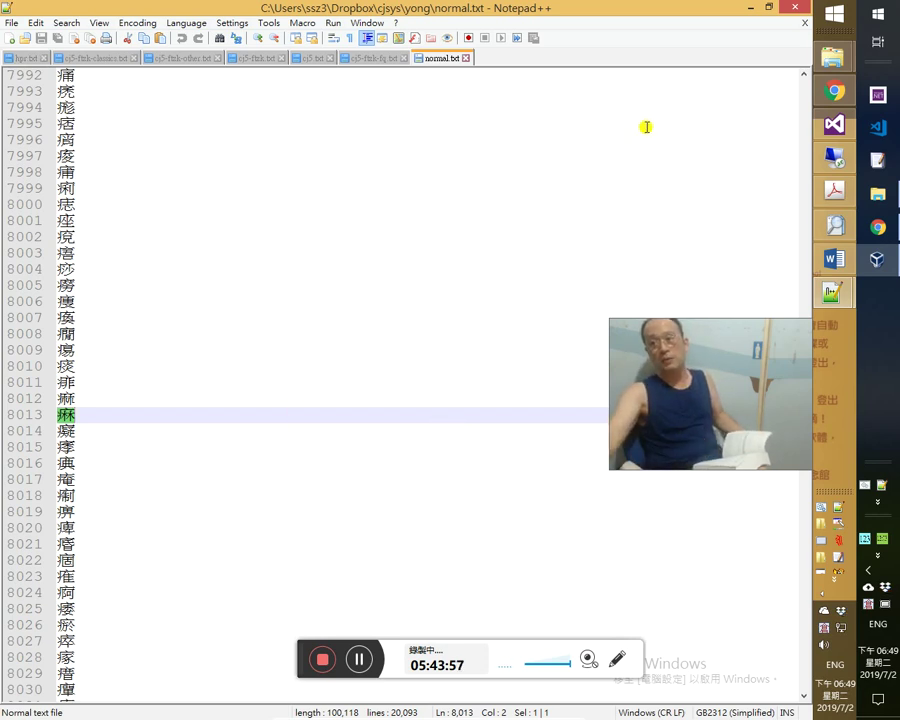
# Exit Notepad++ and maximize the Visual Studio window.
pyautogui.click(800, 10)
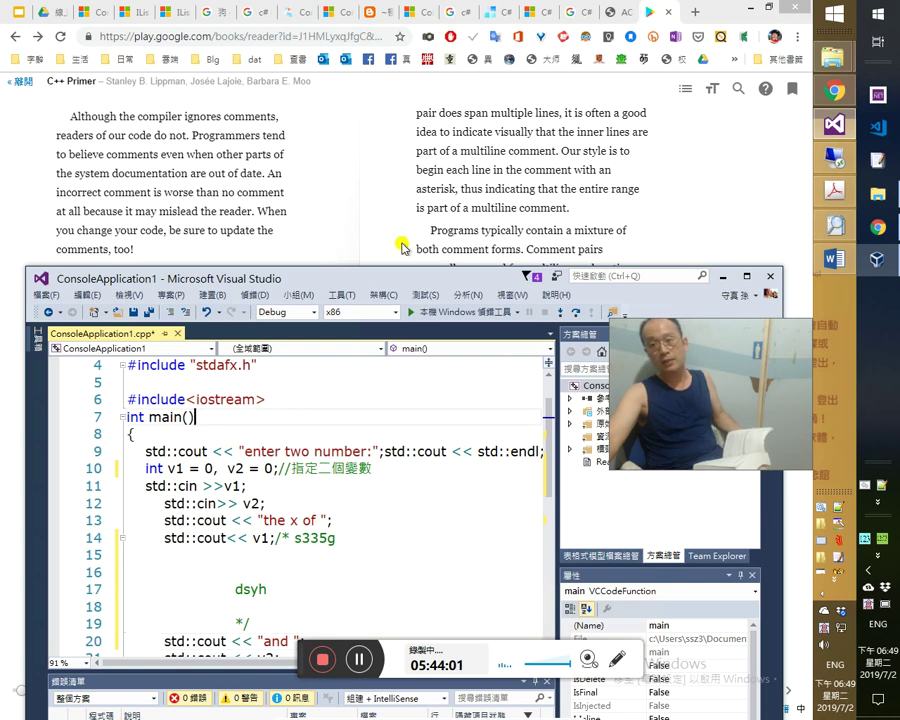
pyautogui.doubleClick(414, 274)
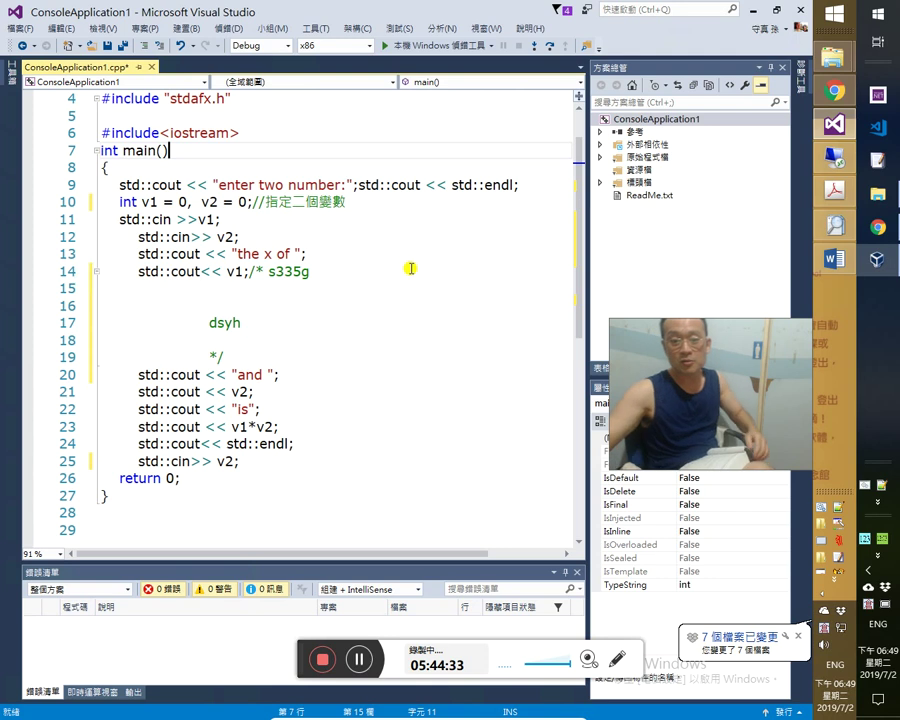
pyautogui.moveTo(840, 180)
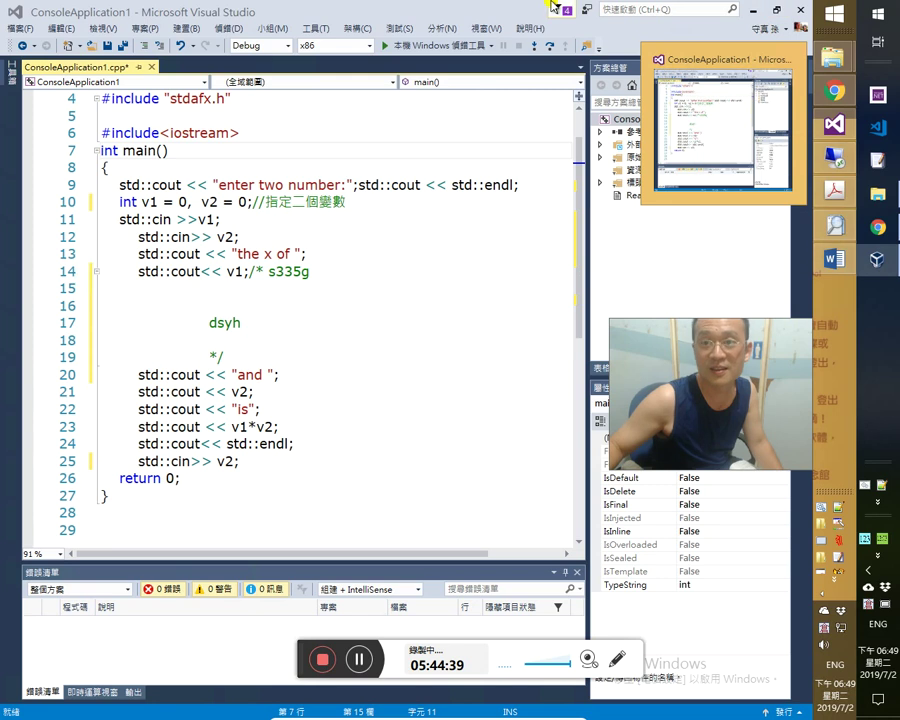
pyautogui.moveTo(556, 5)
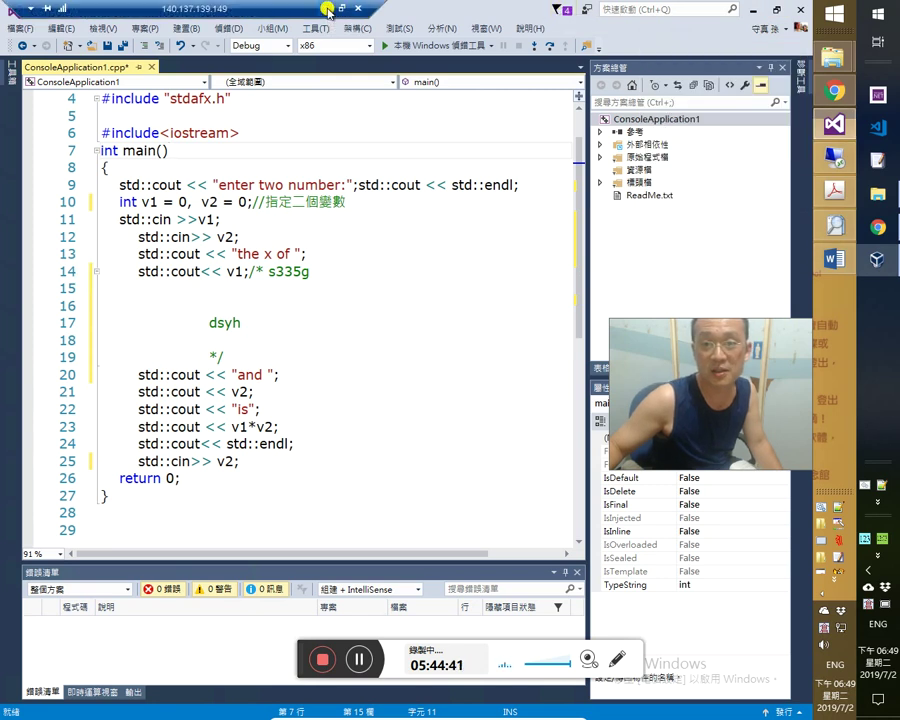
pyautogui.click(327, 8)
pyautogui.click(832, 228)
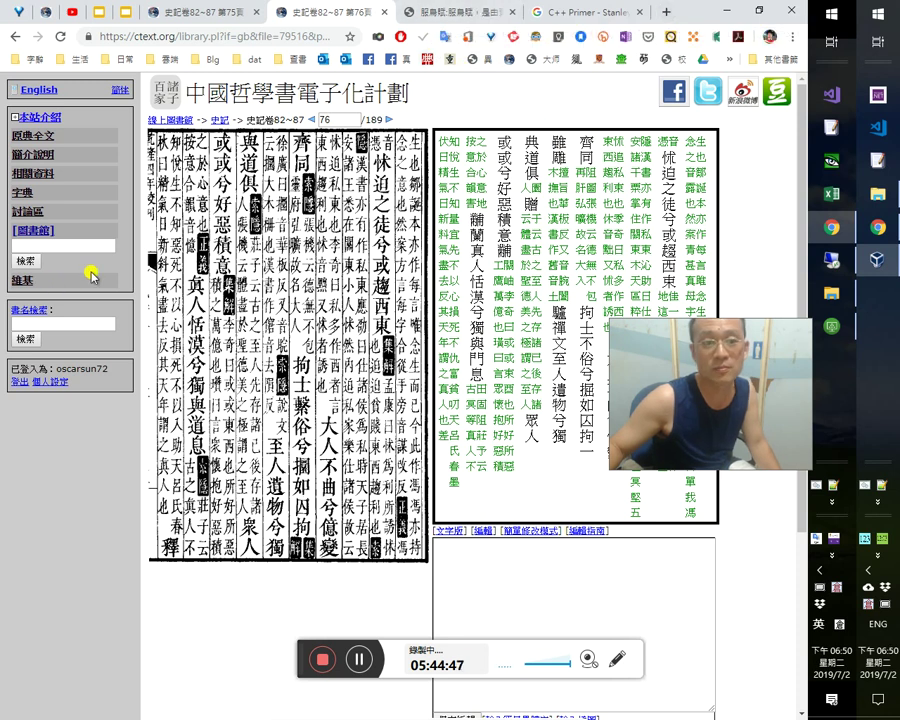
pyautogui.click(736, 12)
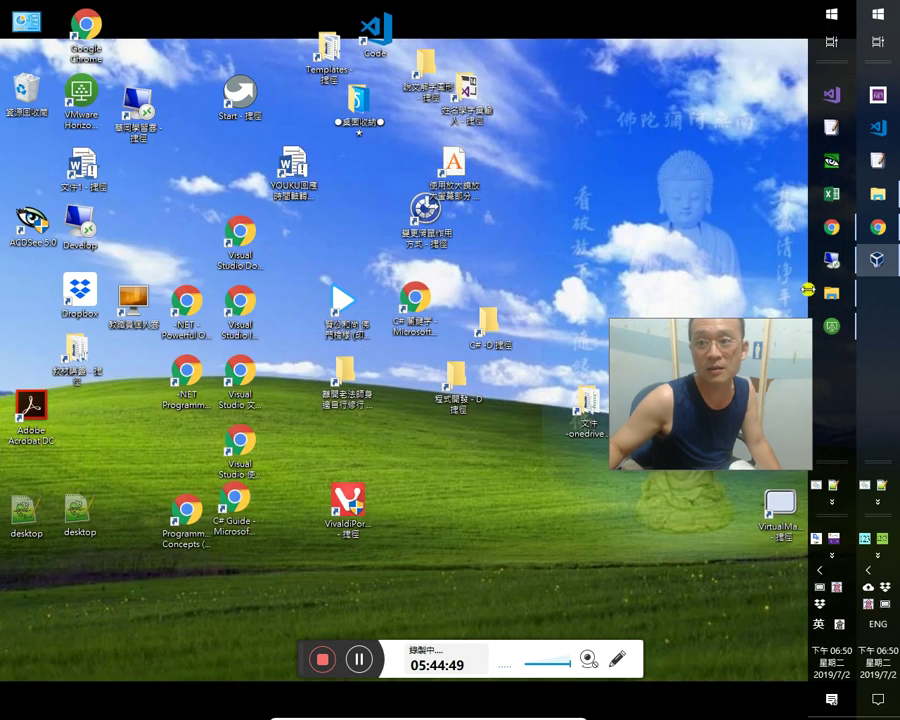
pyautogui.click(830, 261)
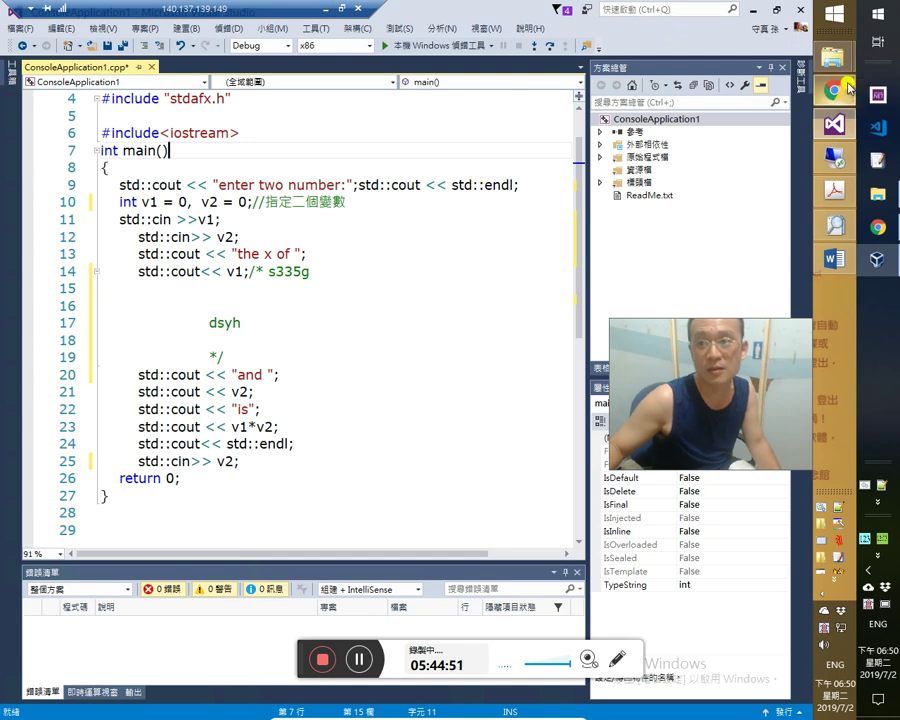
# Switch to Chrome, open a new tab and close the c# Google search tab just before the dotnetperls select-case tab.
pyautogui.hotkey('alt', 'Tab')
pyautogui.click(695, 12)
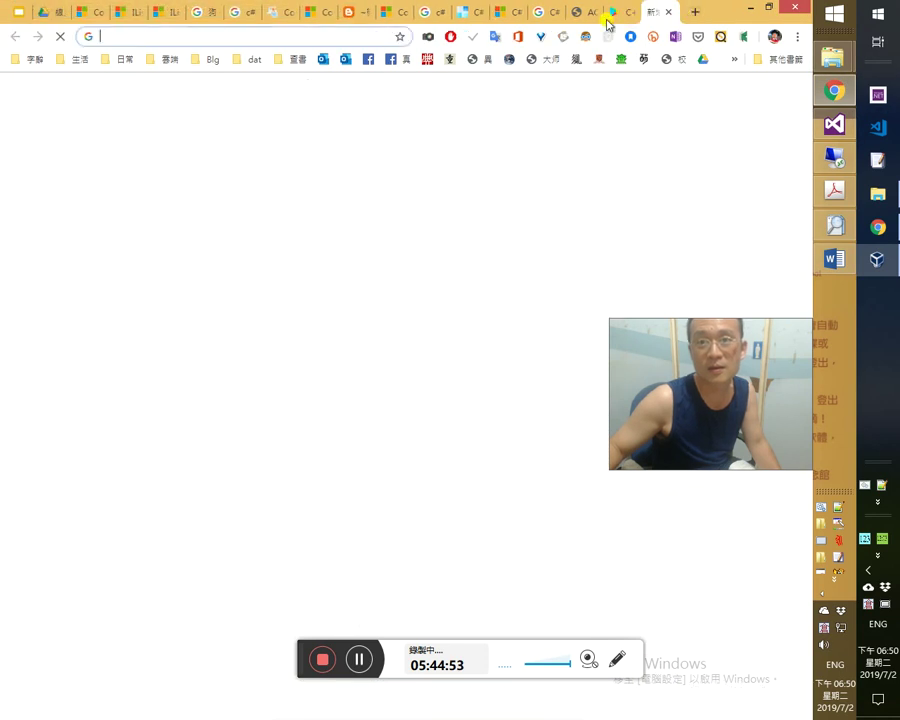
pyautogui.click(427, 18)
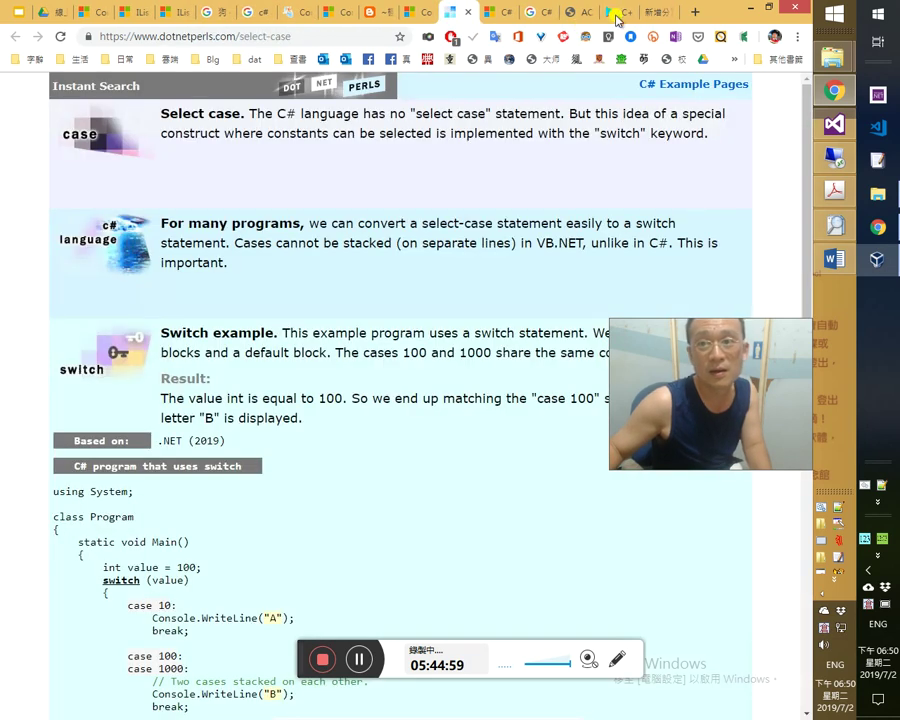
# Move the C++ Primer book tab to the front of the tabs and pin it, closing the blank new tab.
pyautogui.moveTo(615, 14); pyautogui.dragTo(35, 12)
pyautogui.rightClick(35, 12)
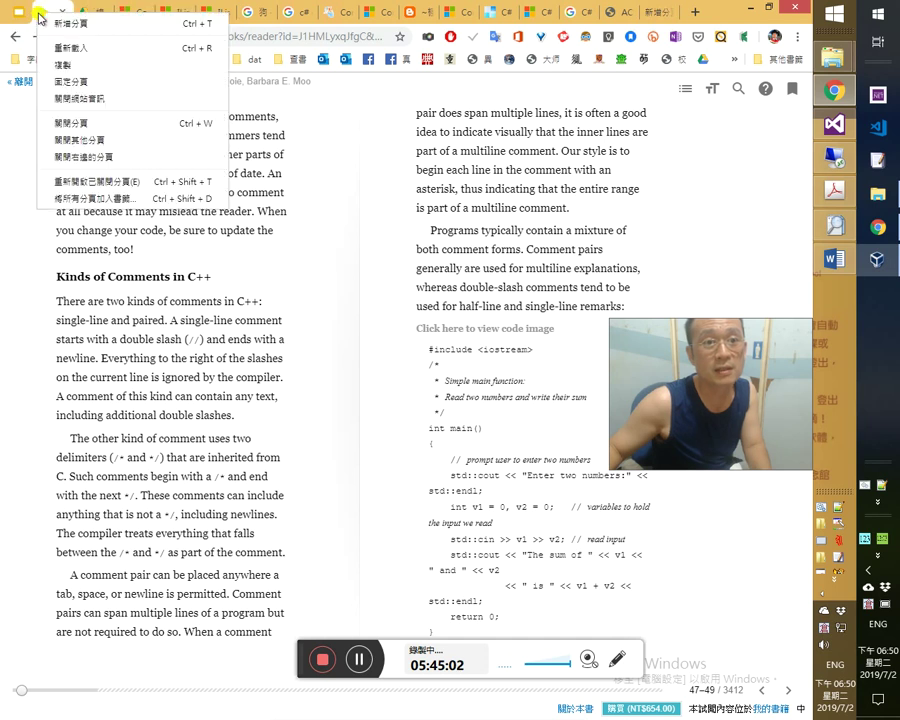
pyautogui.click(76, 83)
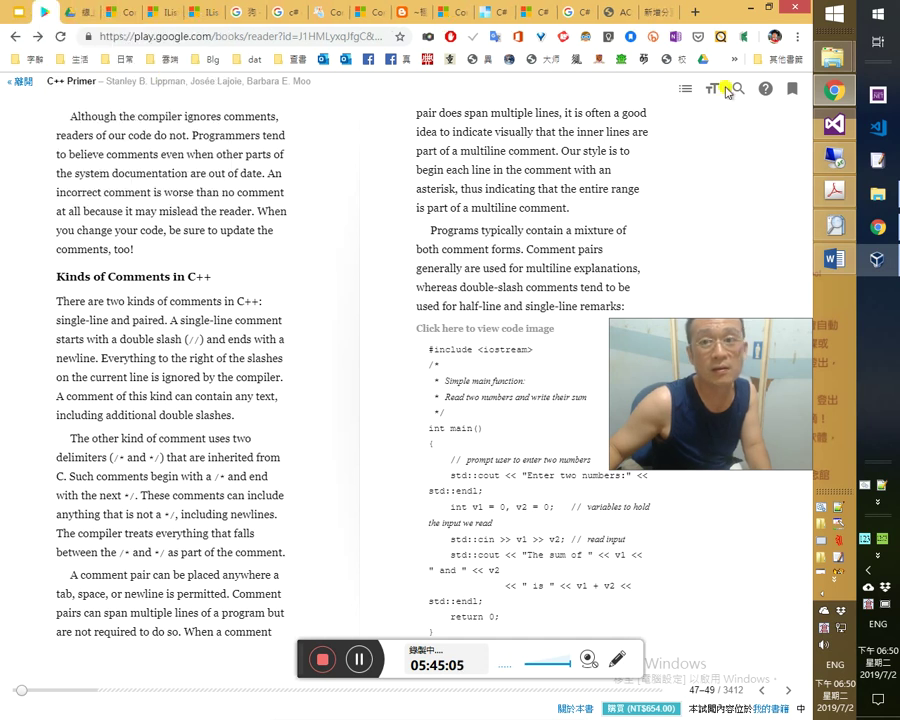
pyautogui.click(661, 14)
pyautogui.click(666, 12)
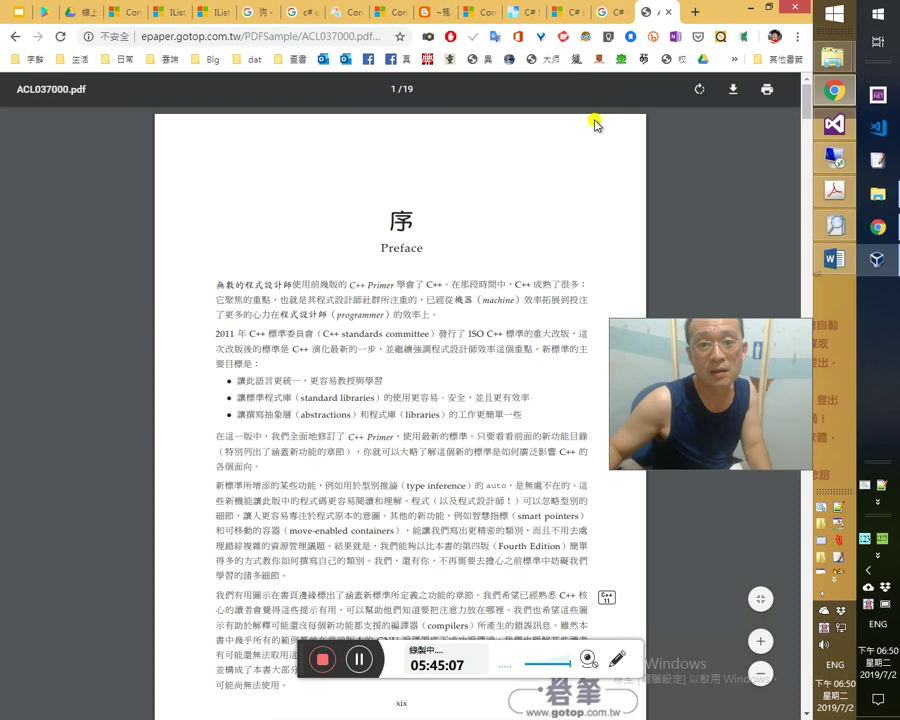
# Browse ACL037000.pdf to the 執行 GNU 或 Microsoft 編譯器 box and highlight the cl /EHsc prog1.cpp command with the system prompt text below it.
pyautogui.scroll(-10, 683, 271)
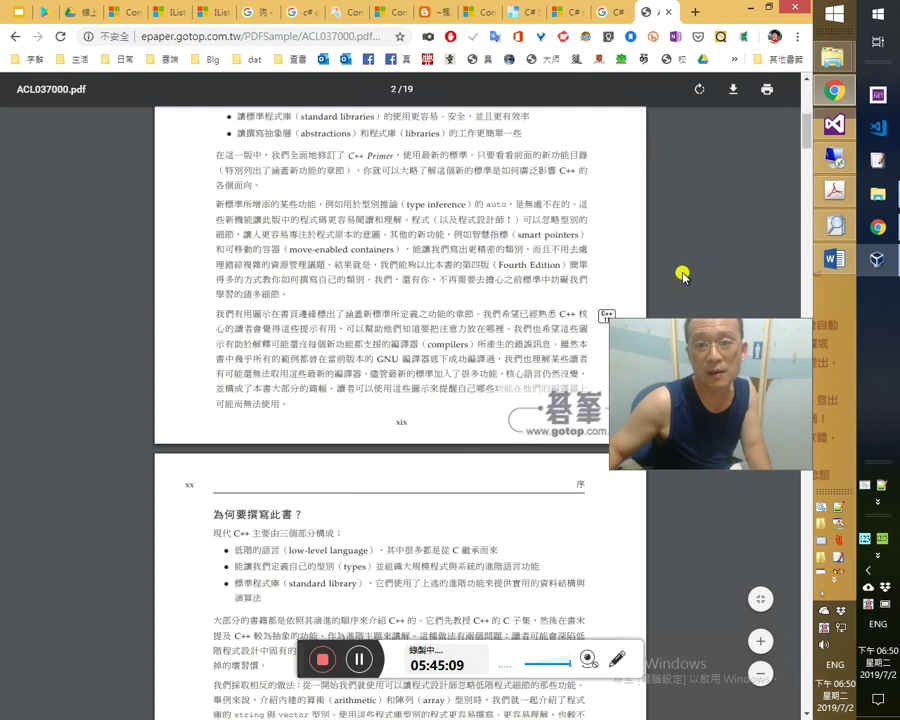
pyautogui.scroll(-15, 788, 571)
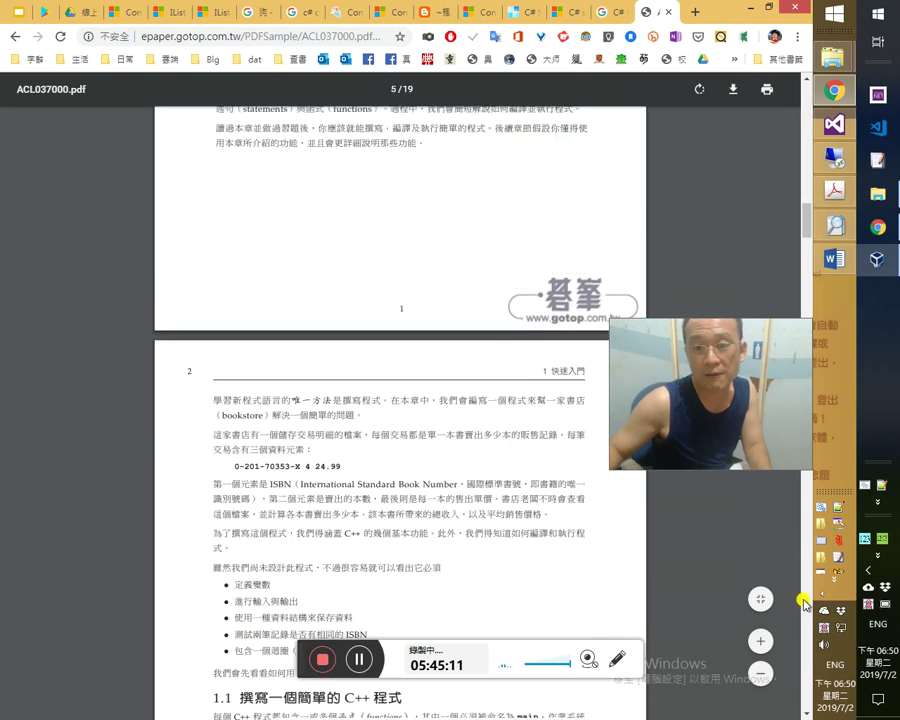
pyautogui.scroll(-5, 395, 464)
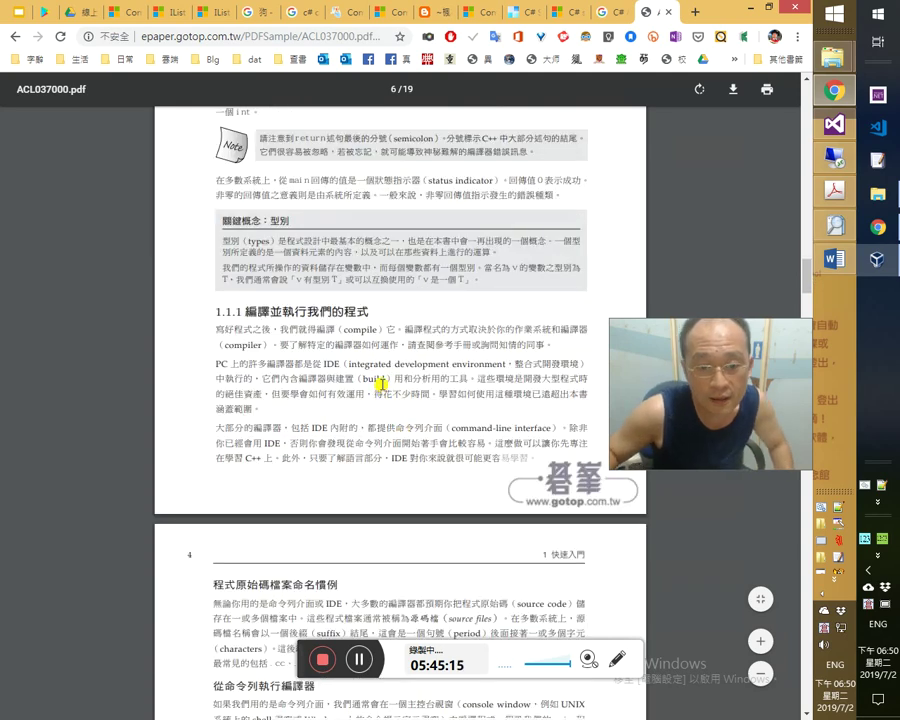
pyautogui.scroll(-6, 400, 424)
pyautogui.scroll(-5, 382, 387)
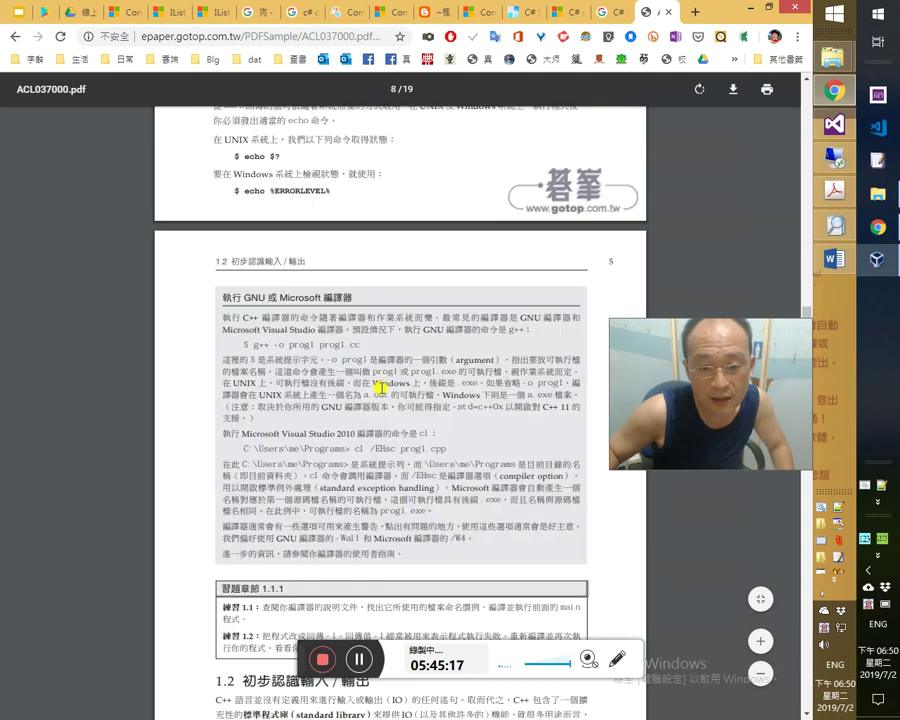
pyautogui.moveTo(247, 217); pyautogui.dragTo(400, 262)
pyautogui.moveTo(404, 324); pyautogui.dragTo(243, 308)
# Review the rest of the compiler box and exercises 1.1.1, highlighting the GNU mention in the warning options paragraph.
pyautogui.scroll(-2, 470, 445)
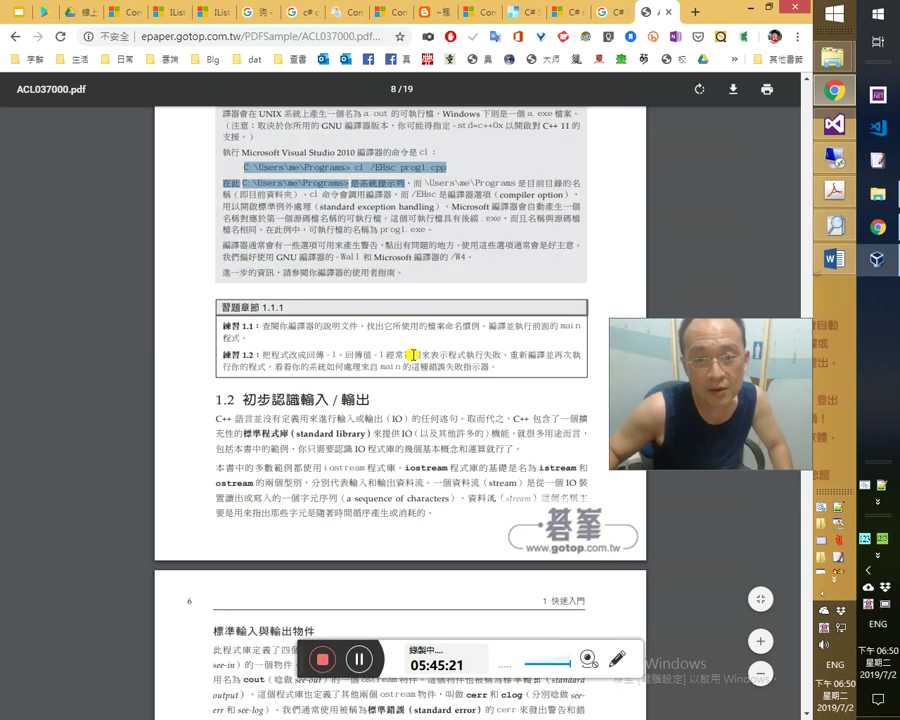
pyautogui.scroll(2, 343, 322)
pyautogui.scroll(-1, 360, 272)
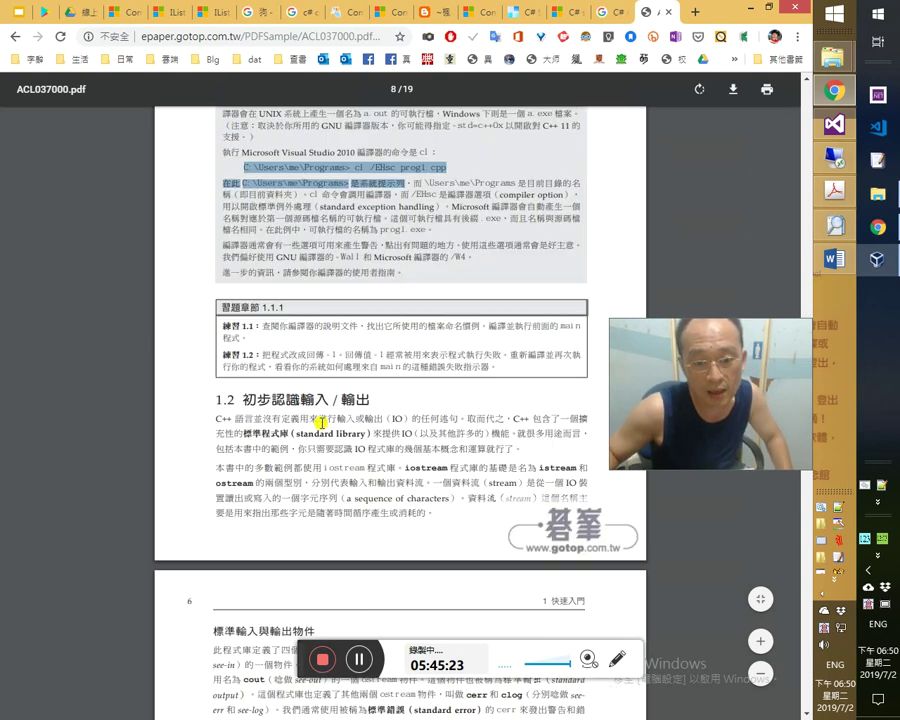
pyautogui.scroll(1, 335, 271)
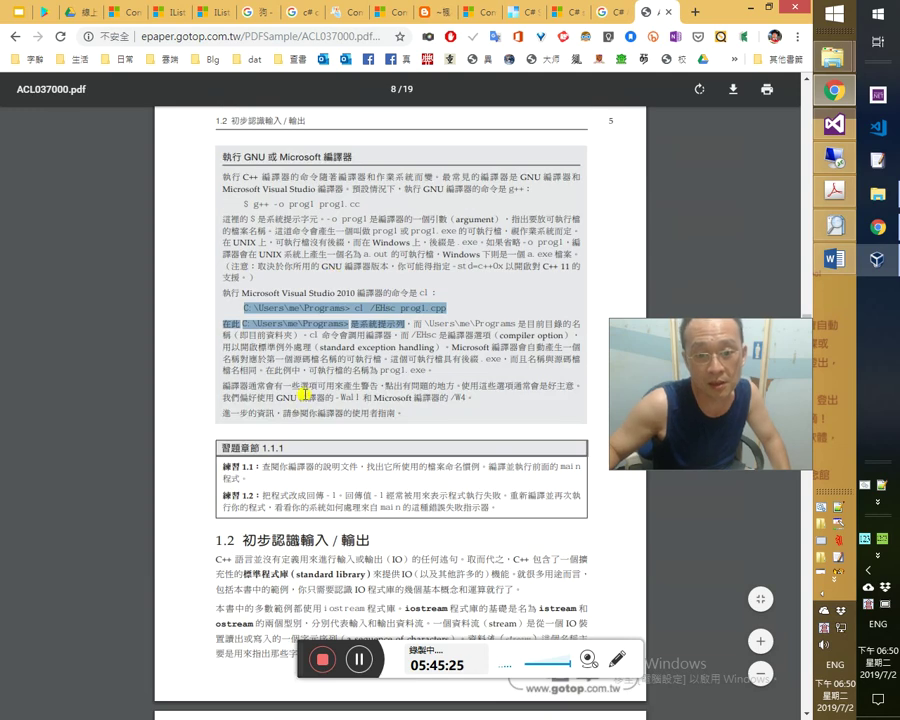
pyautogui.moveTo(304, 397); pyautogui.dragTo(271, 398)
# Find the 成對註解不能內嵌 section in the PDF, highlight its sentence on comment pairs not nesting, and enlarge the page for reading.
pyautogui.scroll(-2, 418, 470)
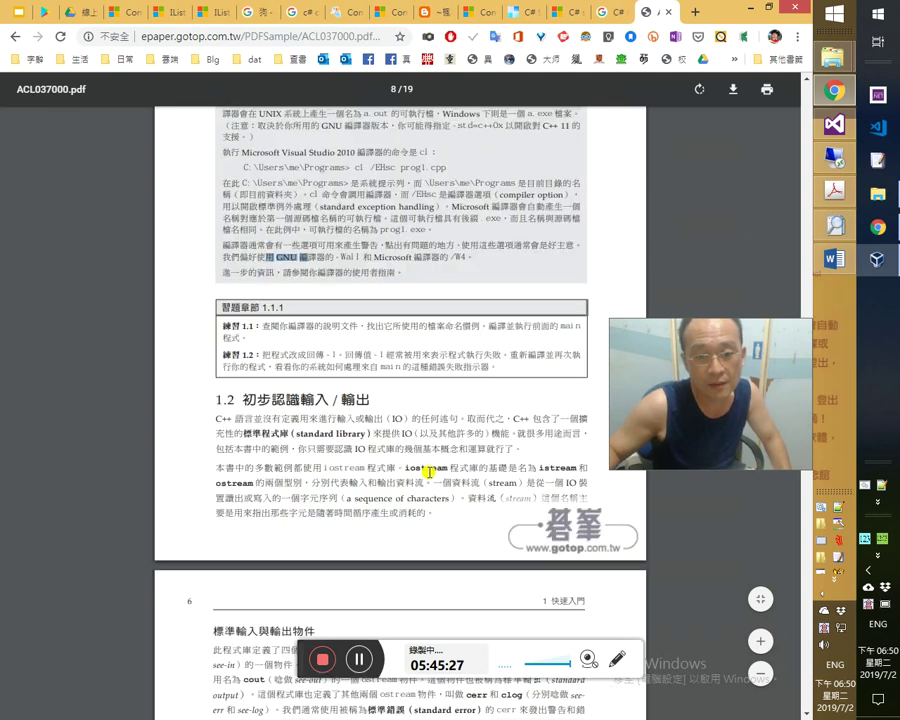
pyautogui.scroll(-6, 428, 476)
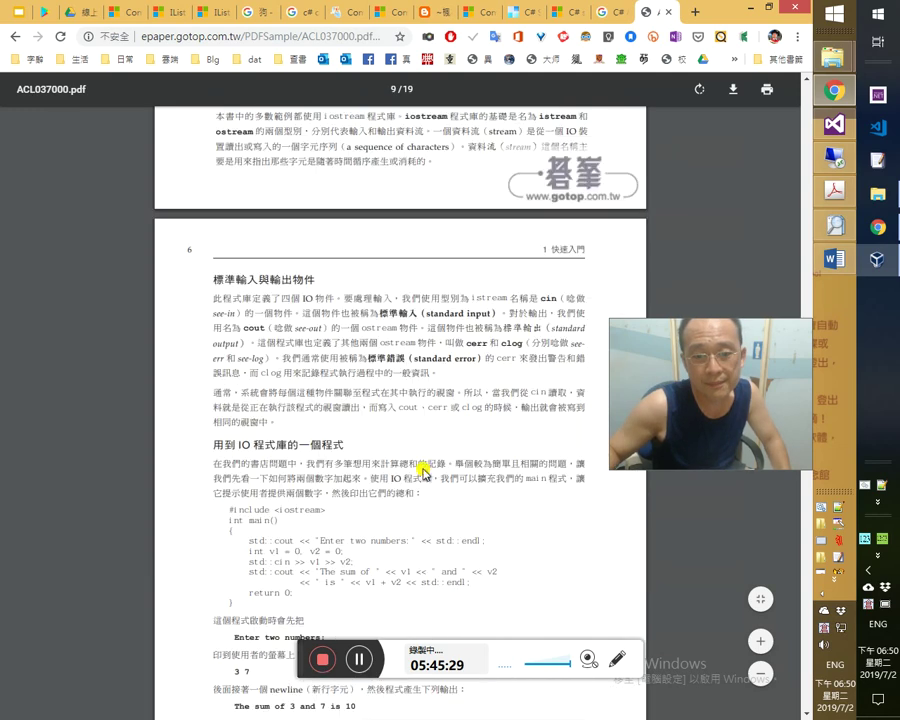
pyautogui.scroll(-6, 420, 469)
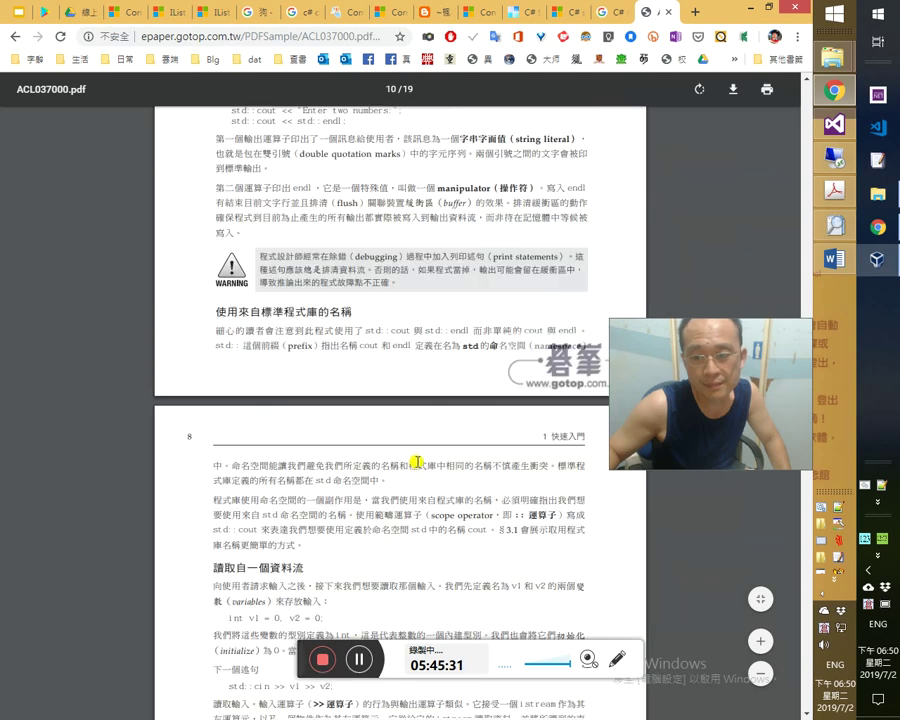
pyautogui.scroll(-12, 415, 461)
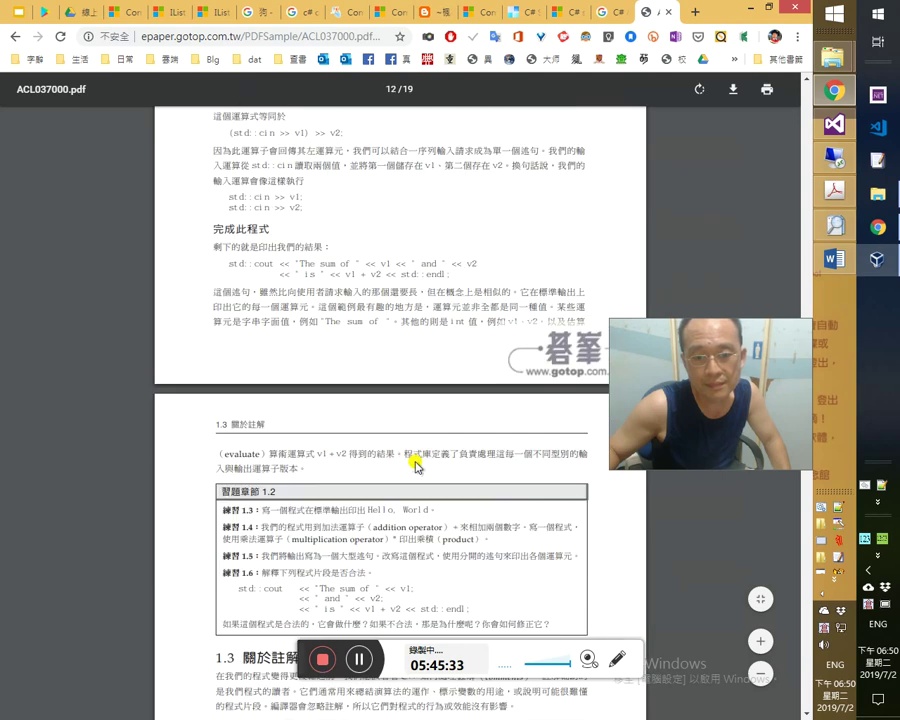
pyautogui.scroll(-6, 415, 467)
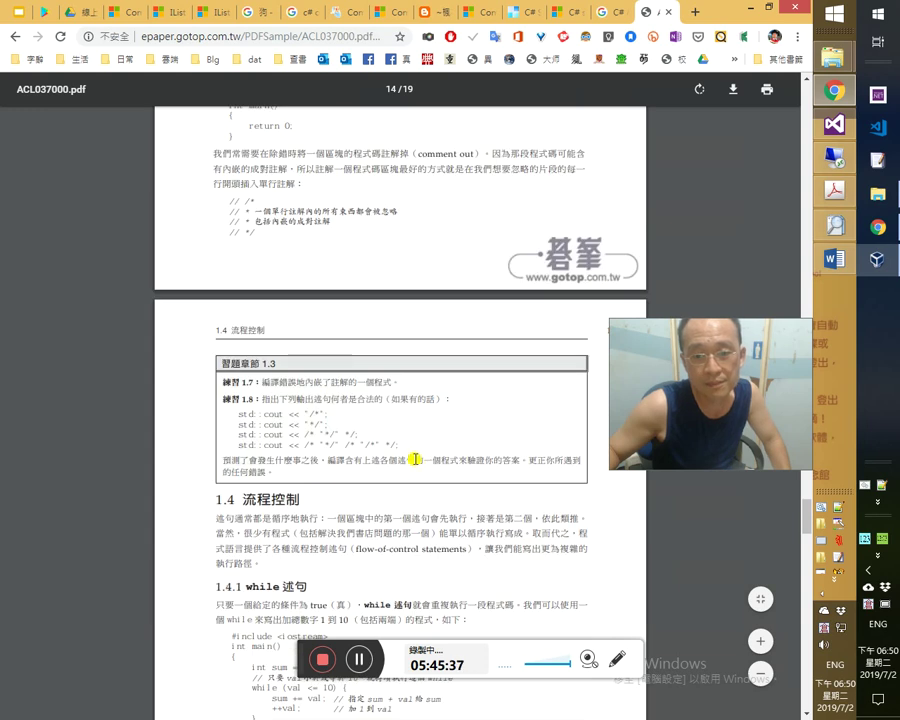
pyautogui.scroll(3, 414, 459)
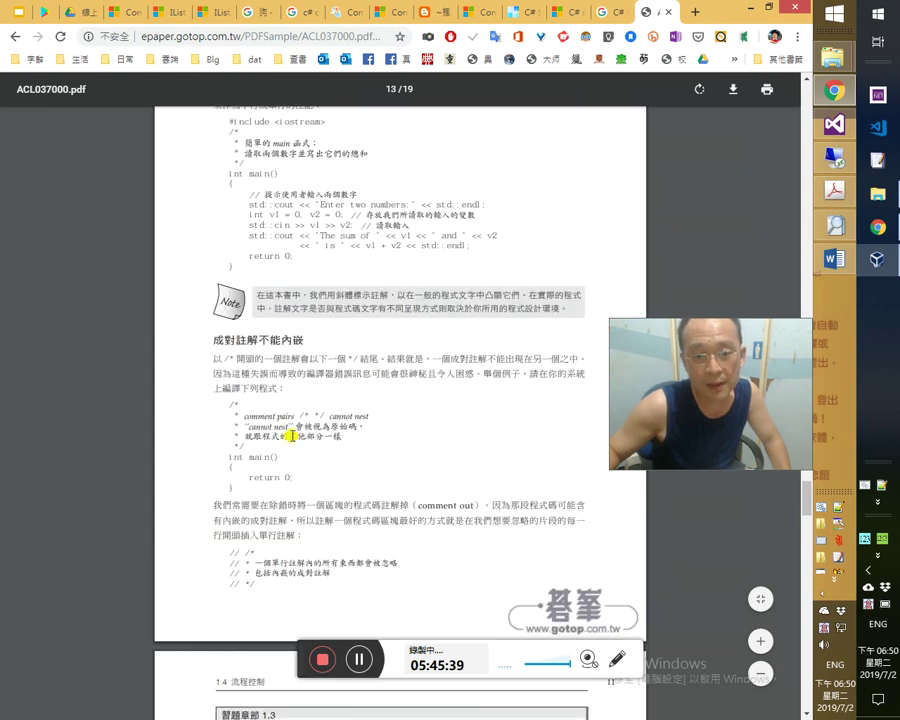
pyautogui.moveTo(272, 359); pyautogui.dragTo(506, 362)
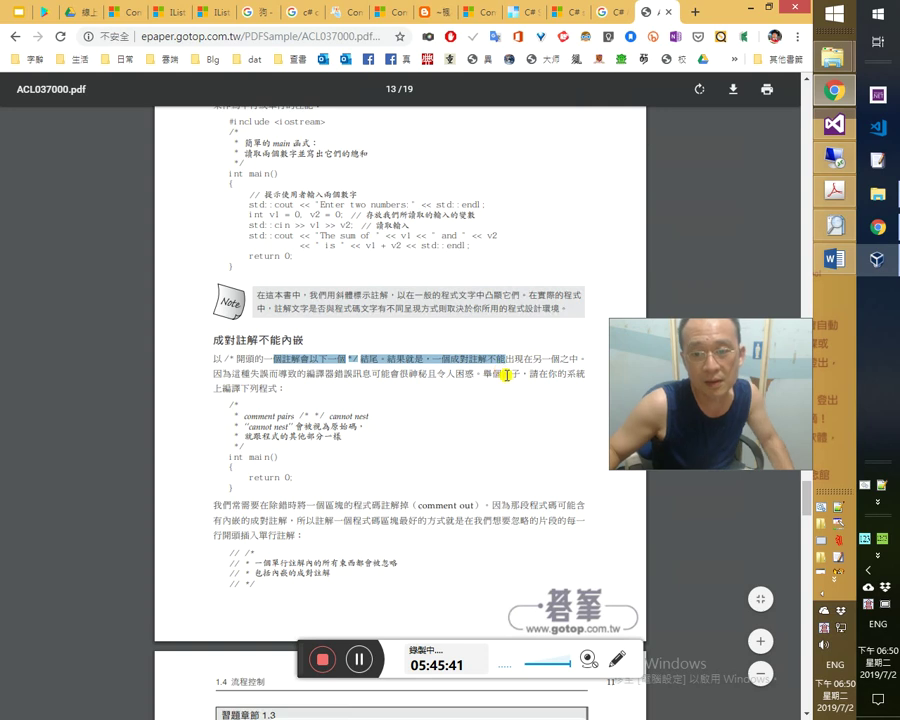
pyautogui.click(760, 641)
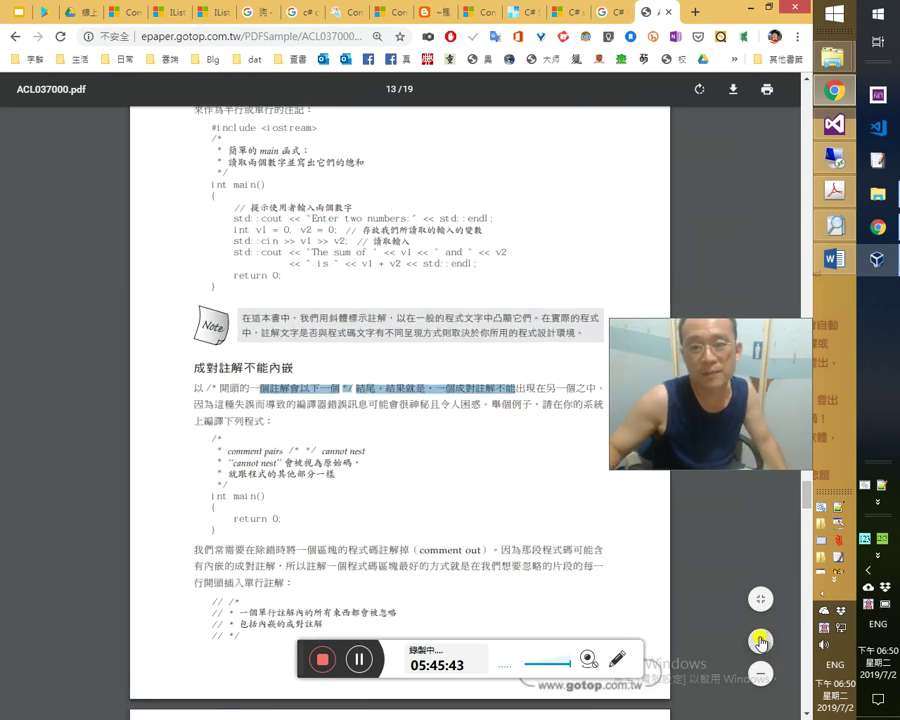
pyautogui.click(760, 641)
# Pin the ACL037000.pdf tab in the browser.
pyautogui.rightClick(648, 12)
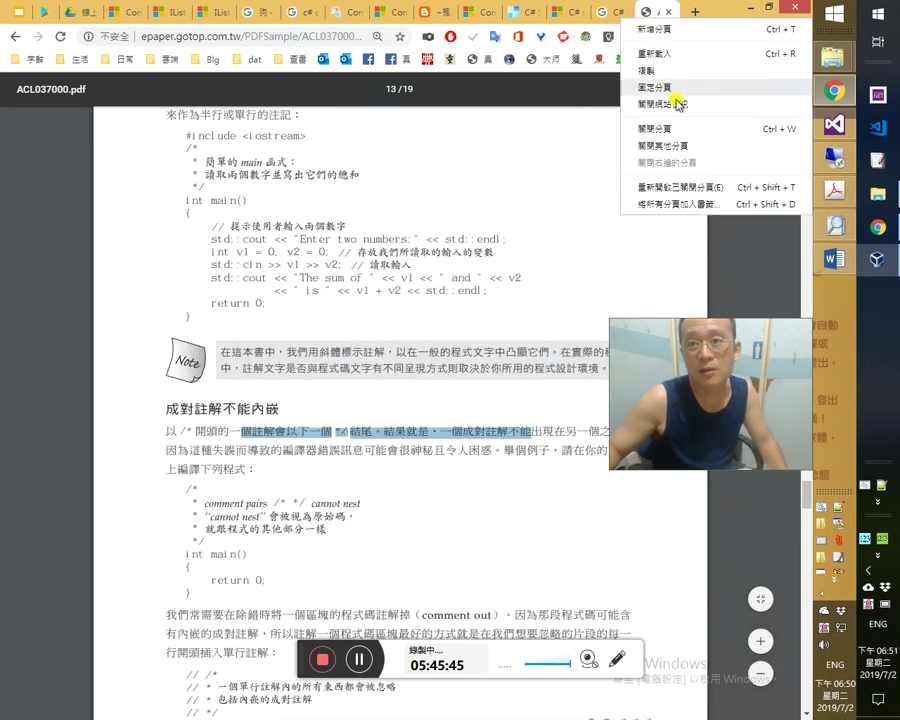
pyautogui.click(662, 22)
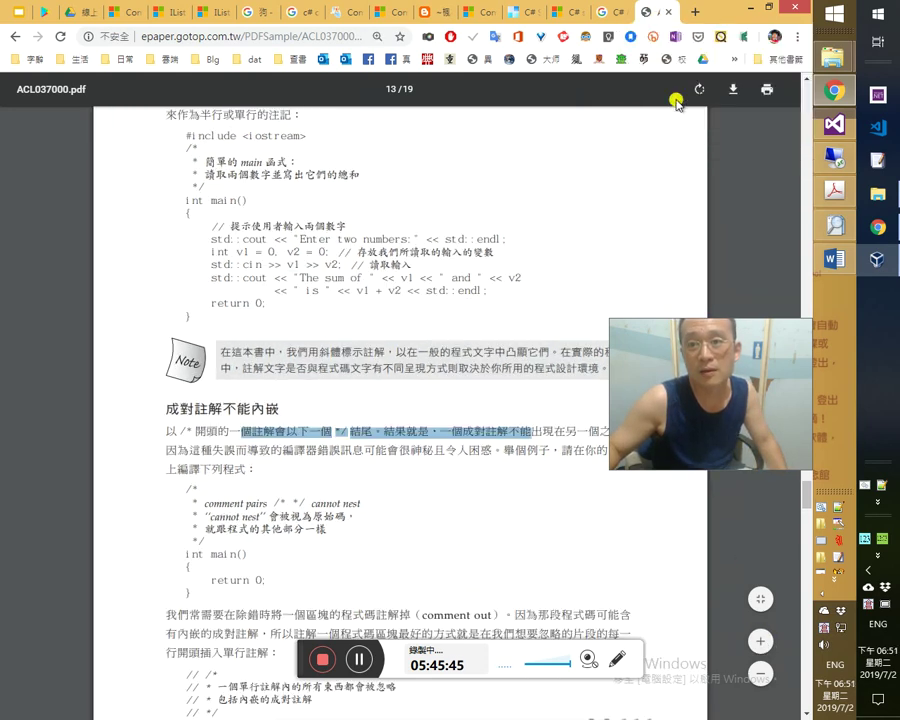
pyautogui.rightClick(658, 20)
pyautogui.click(658, 20)
pyautogui.rightClick(658, 20)
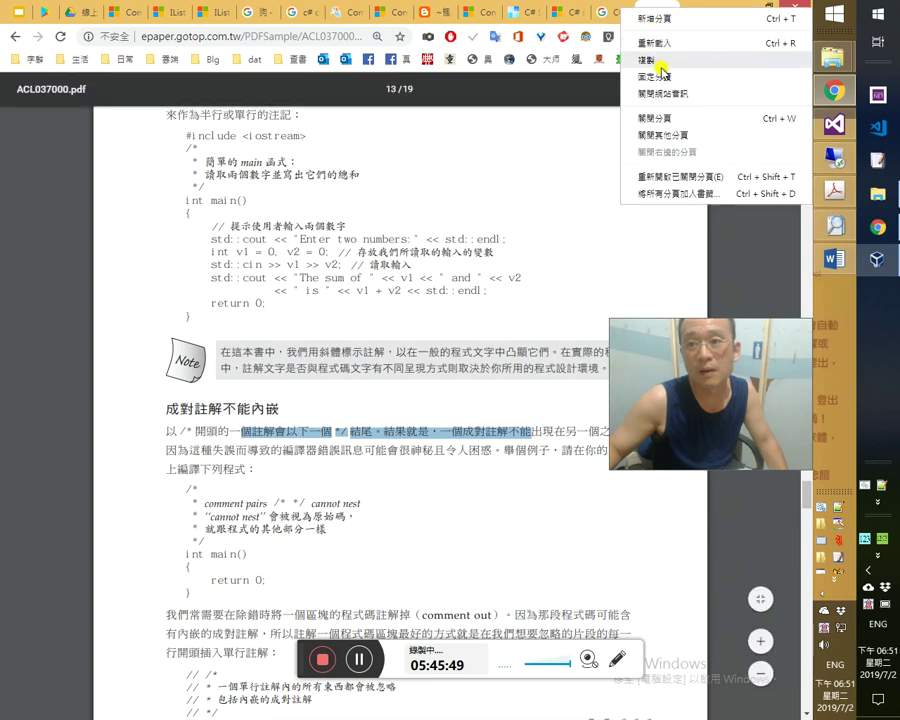
pyautogui.click(660, 62)
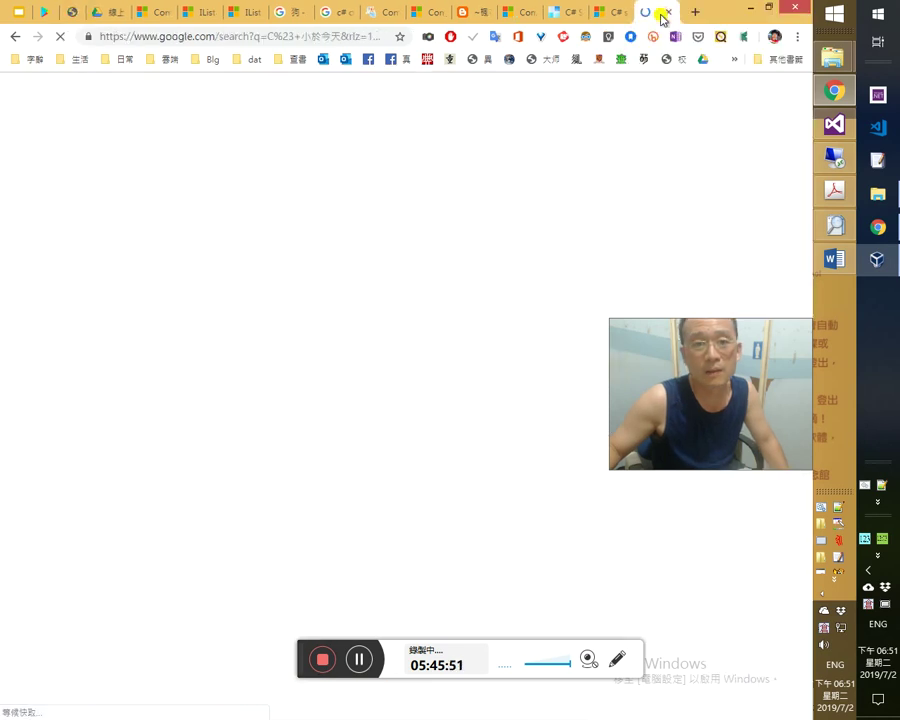
# Close the C# reference tabs from the switch reference back through the ComboBox.DropDown Event page, including the dotnetperls and ComboBox blog pages.
pyautogui.scroll(3, 657, 261)
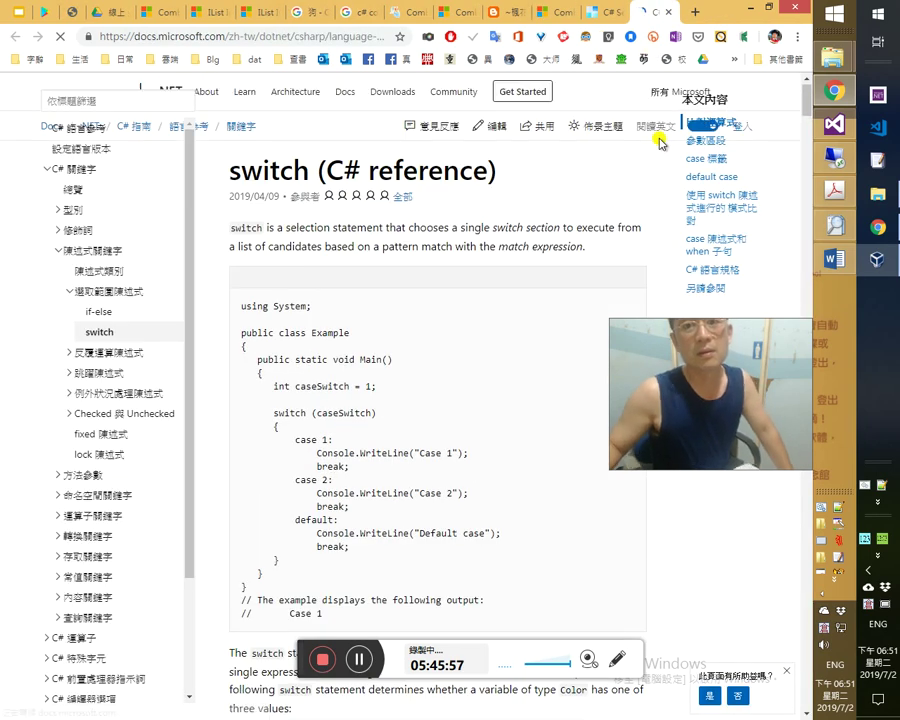
pyautogui.middleClick(651, 17)
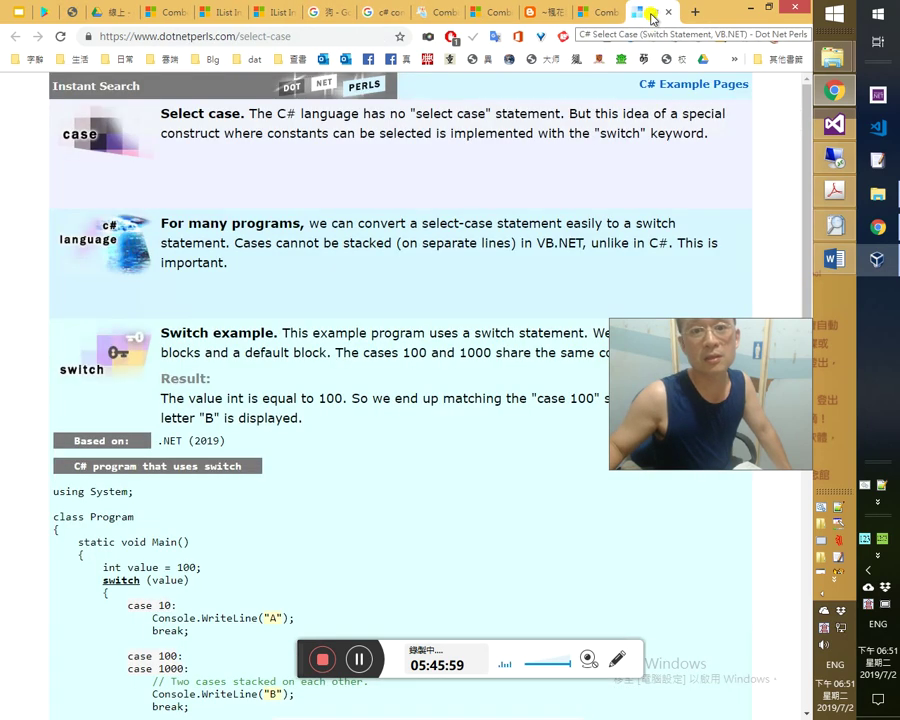
pyautogui.middleClick(661, 16)
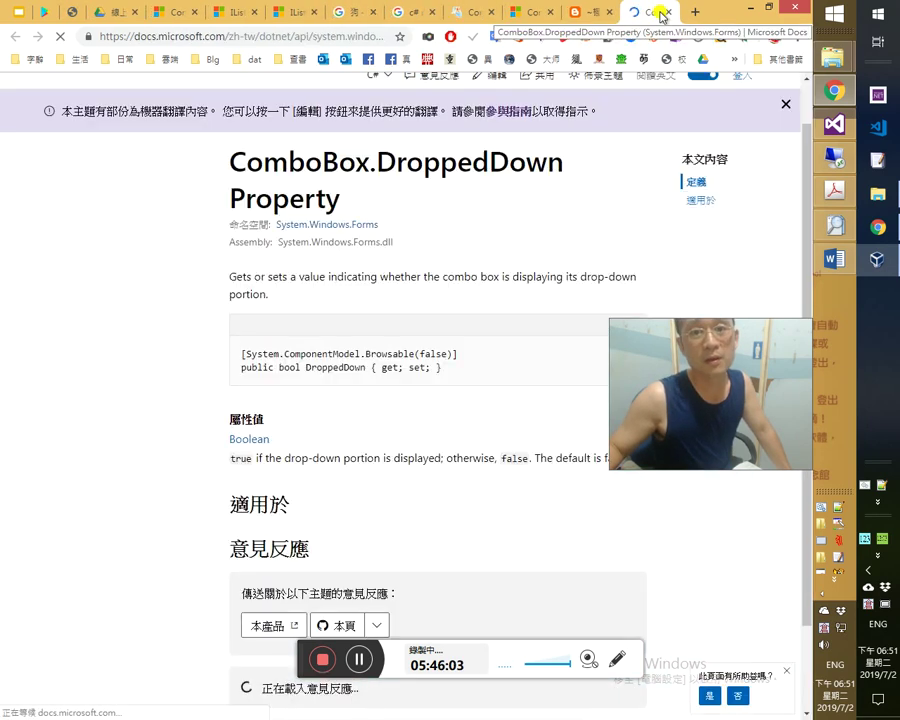
pyautogui.middleClick(661, 16)
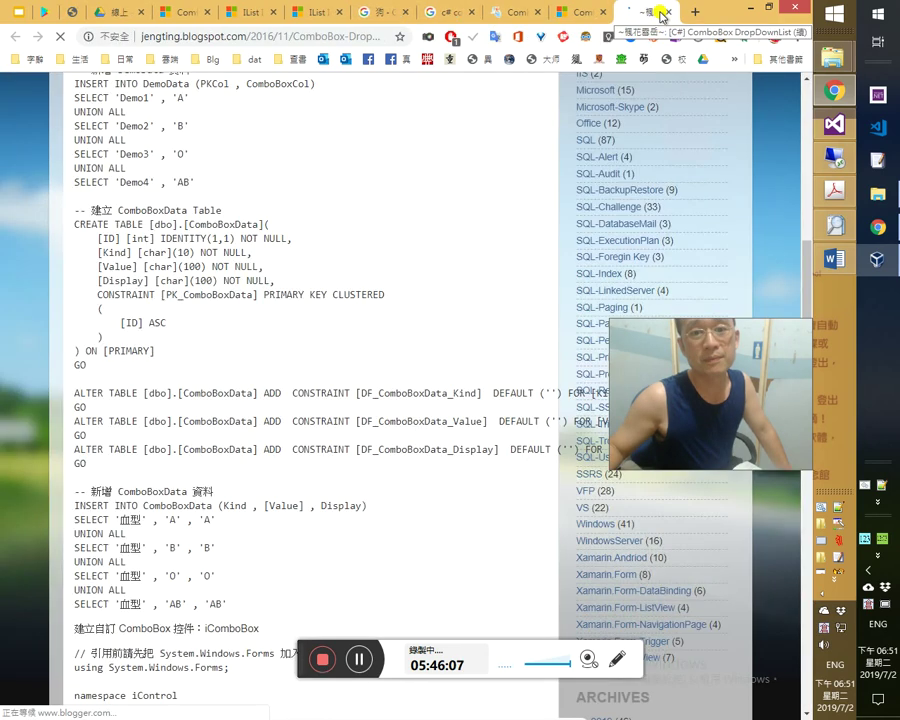
pyautogui.scroll(15, 554, 175)
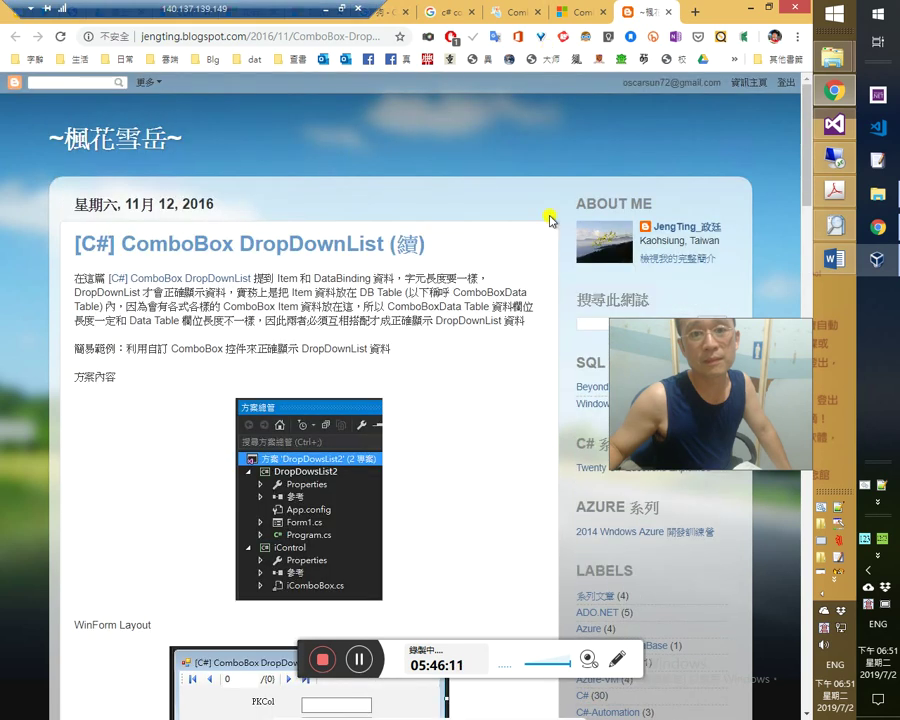
pyautogui.click(669, 13)
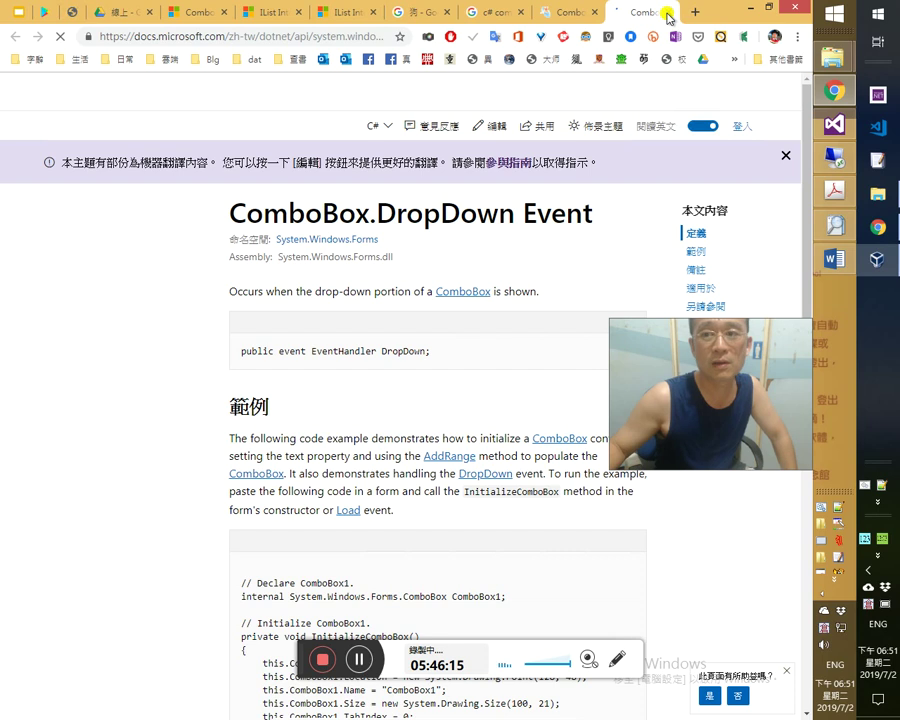
pyautogui.click(668, 13)
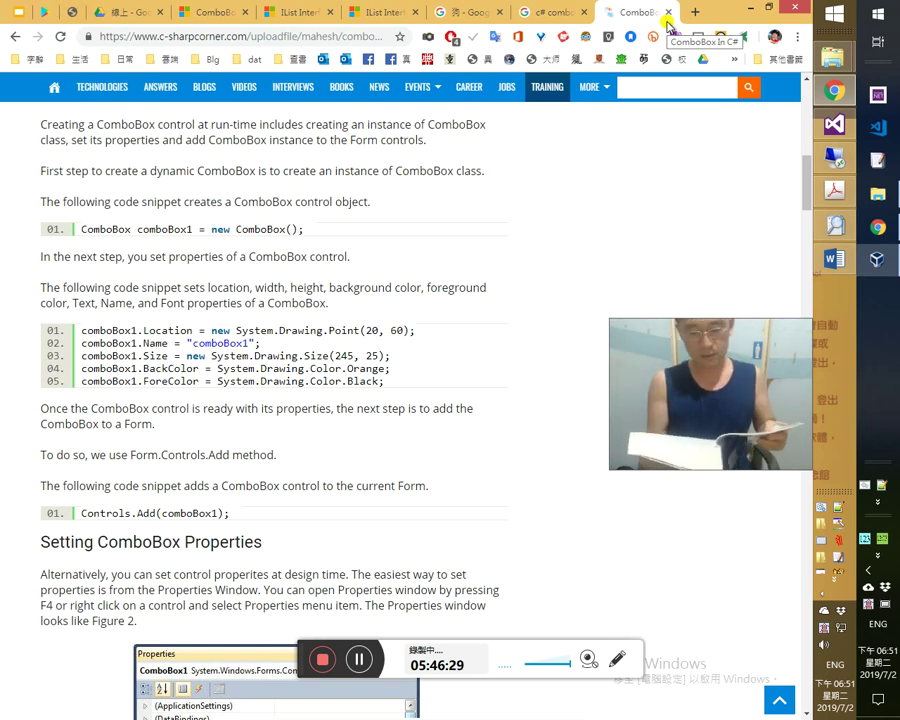
pyautogui.click(360, 664)
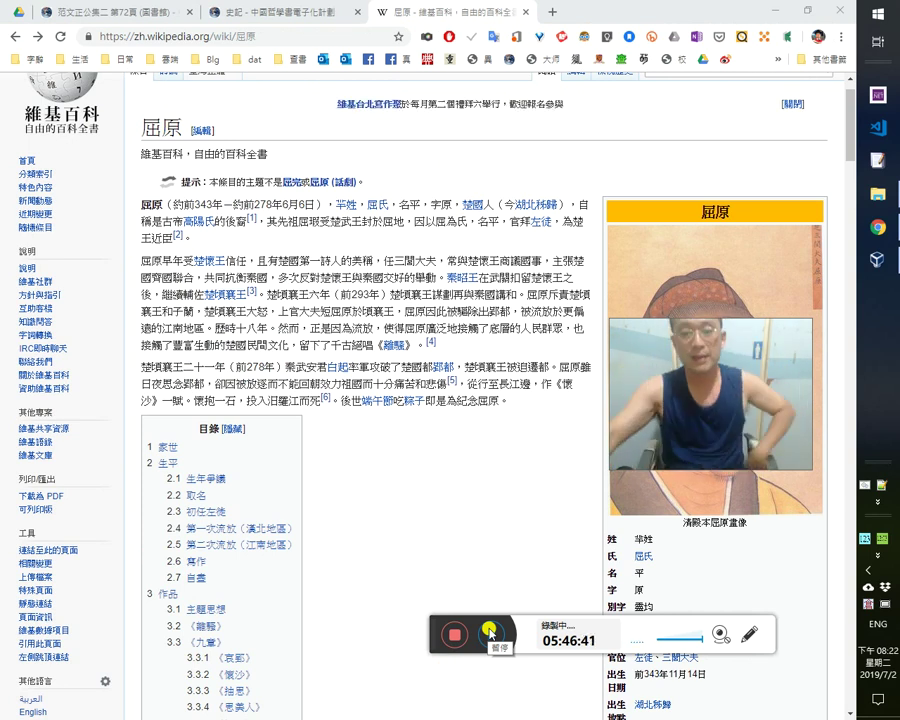
# Minimise the 屈原 Wikipedia window and turn to the Comment Pairs Do Not Nest section in the C++ Primer e-book.
pyautogui.click(775, 9)
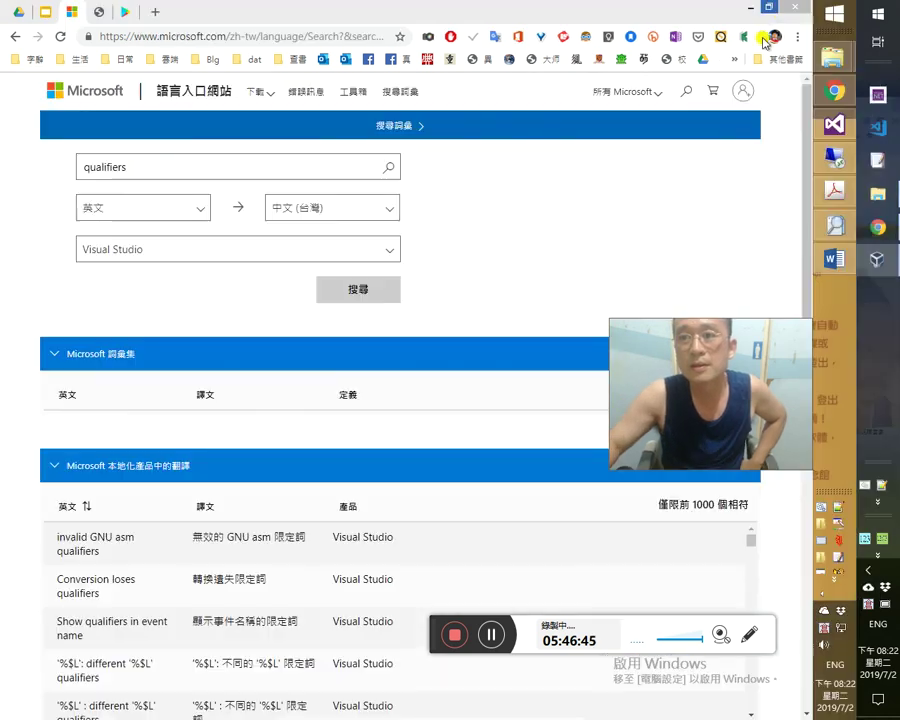
pyautogui.click(311, 140)
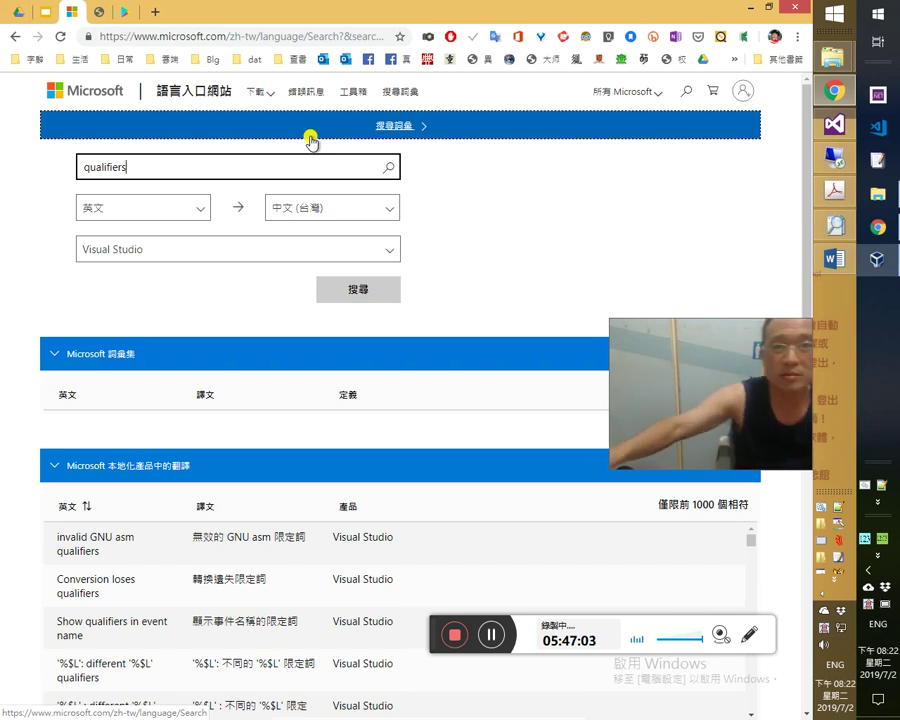
pyautogui.click(757, 8)
pyautogui.click(833, 91)
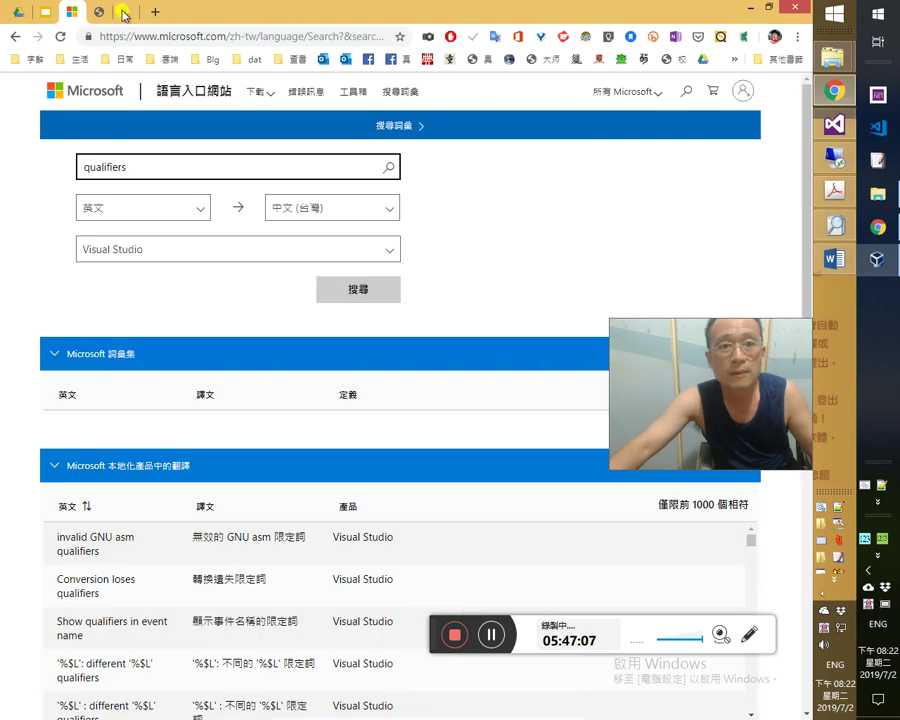
pyautogui.click(128, 12)
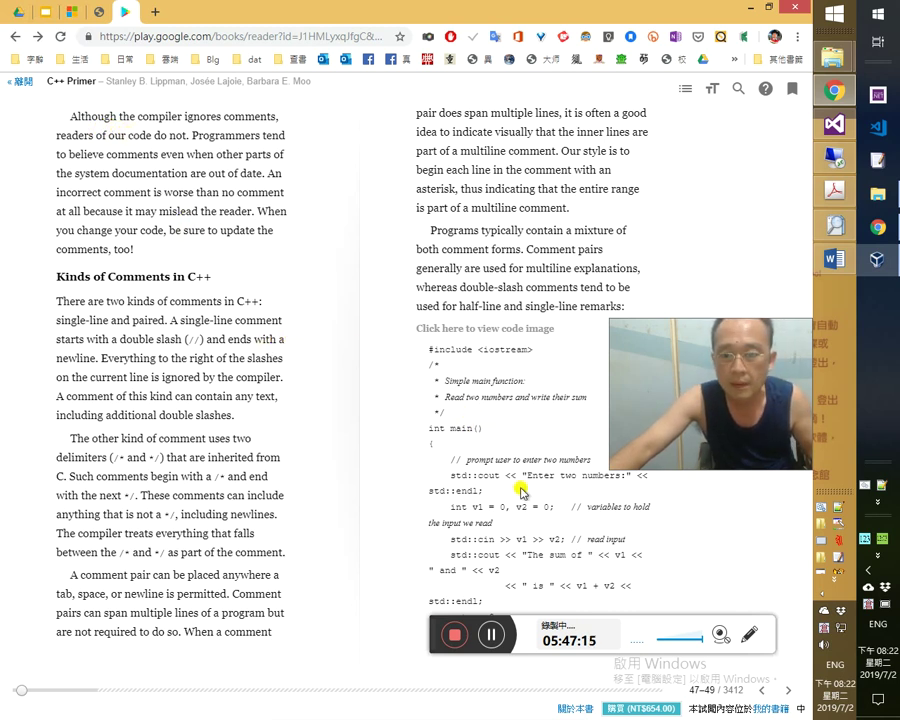
pyautogui.press('Right')
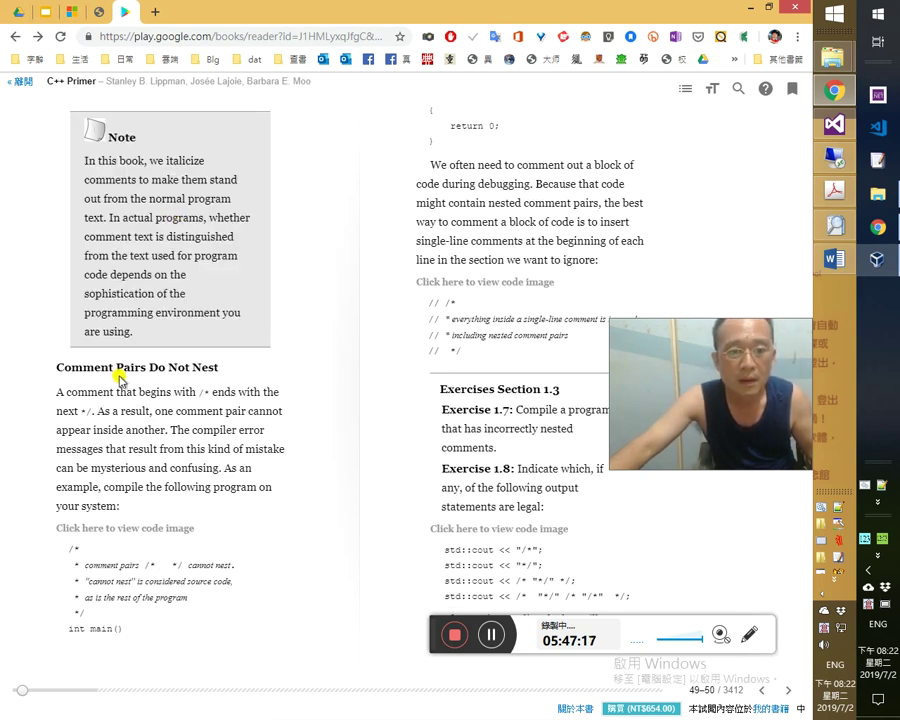
# Look up the dictionary definition and Chinese translation of Nest from the heading Comment Pairs Do Not Nest.
pyautogui.doubleClick(205, 368)
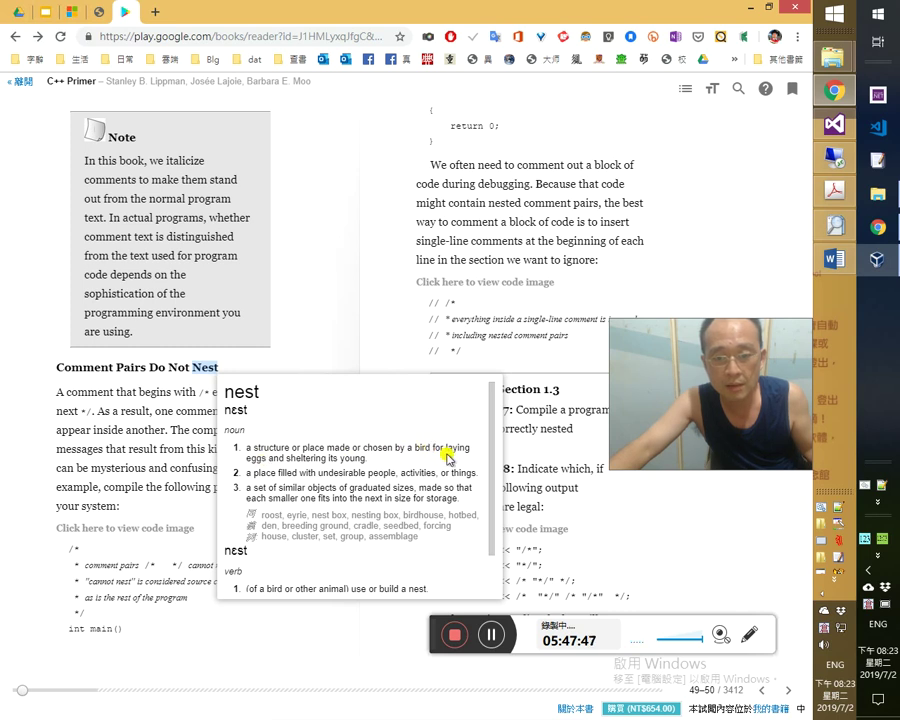
pyautogui.moveTo(336, 458); pyautogui.dragTo(330, 458)
pyautogui.click(318, 460)
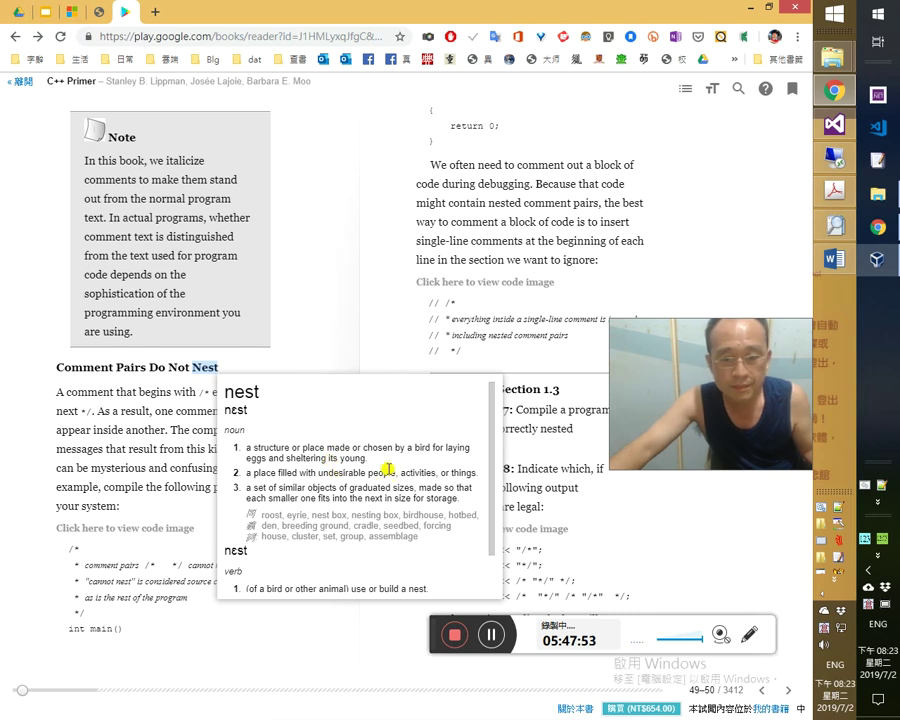
pyautogui.moveTo(328, 485); pyautogui.dragTo(324, 485)
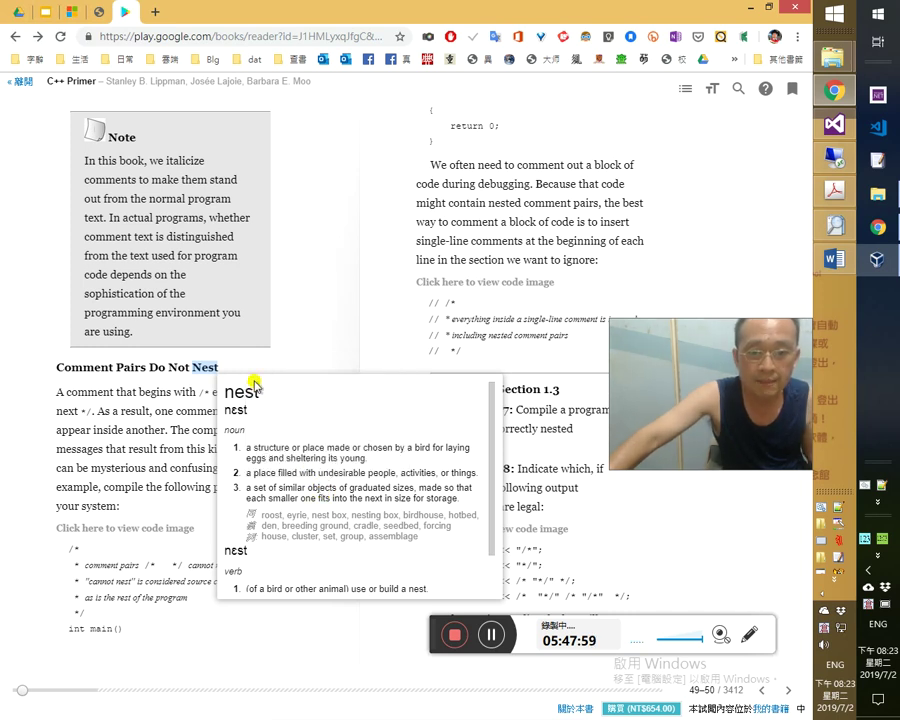
pyautogui.doubleClick(248, 391)
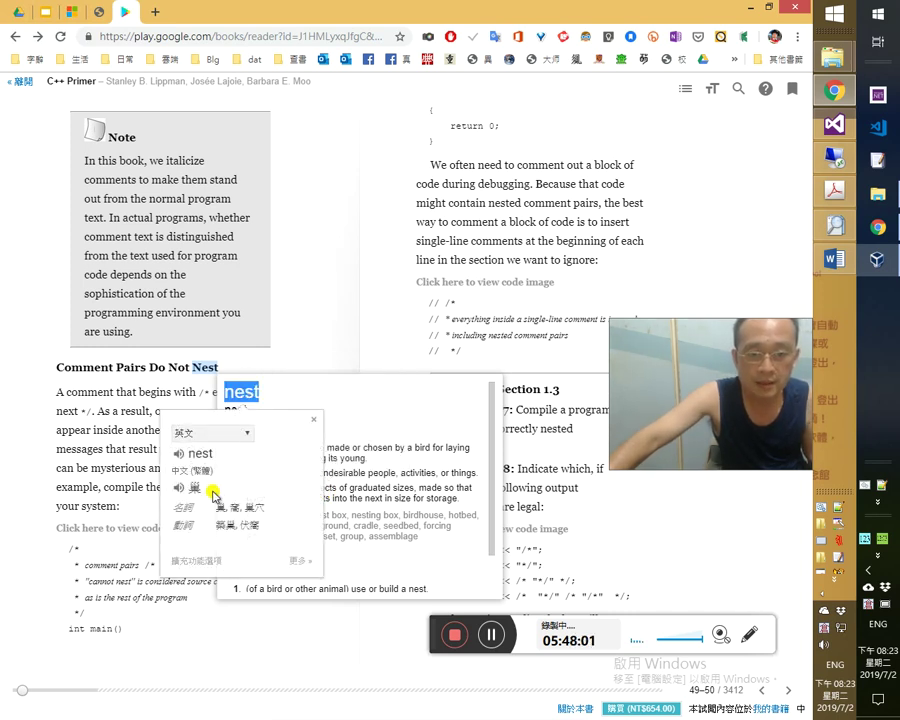
pyautogui.click(346, 426)
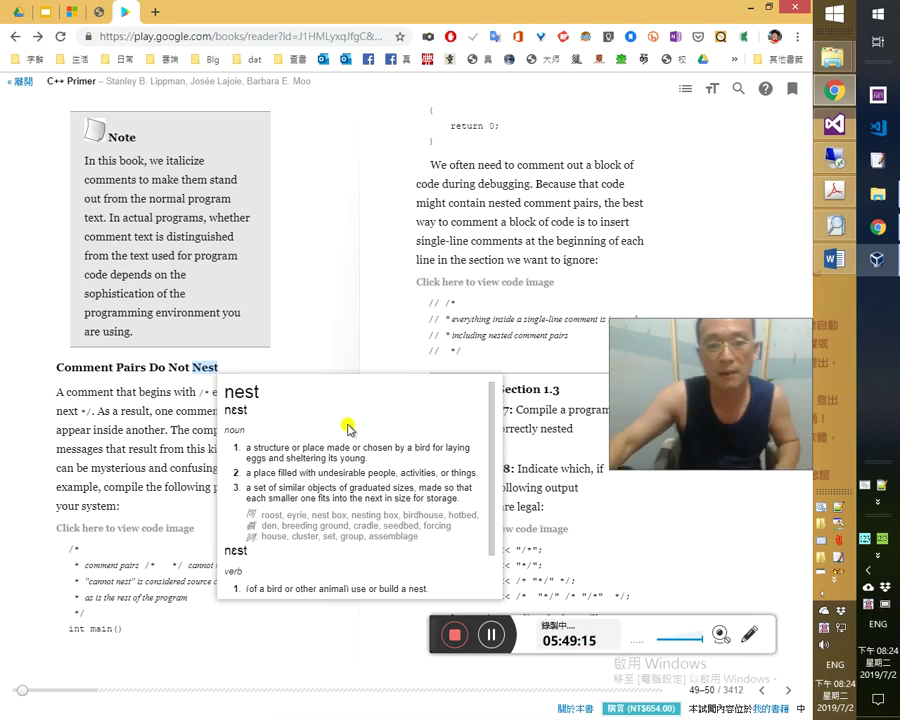
# Switch to the Word study notes and start a new line with 頁 897 below the 夾注 translation before 參考版本.
pyautogui.hotkey('alt', 'Tab')
pyautogui.press('Tab')
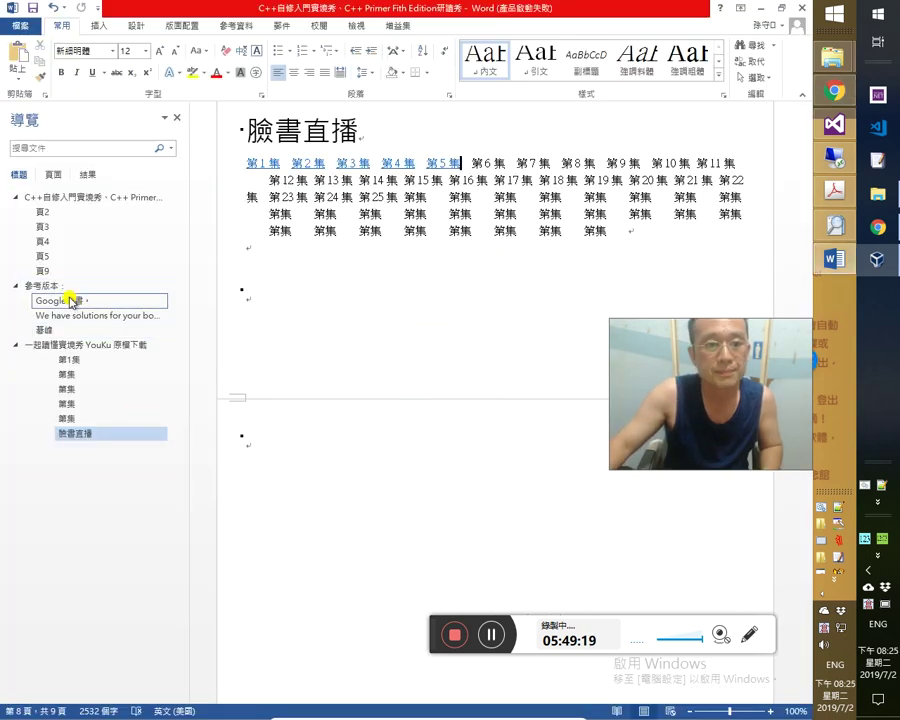
pyautogui.click(50, 271)
pyautogui.scroll(-4, 370, 416)
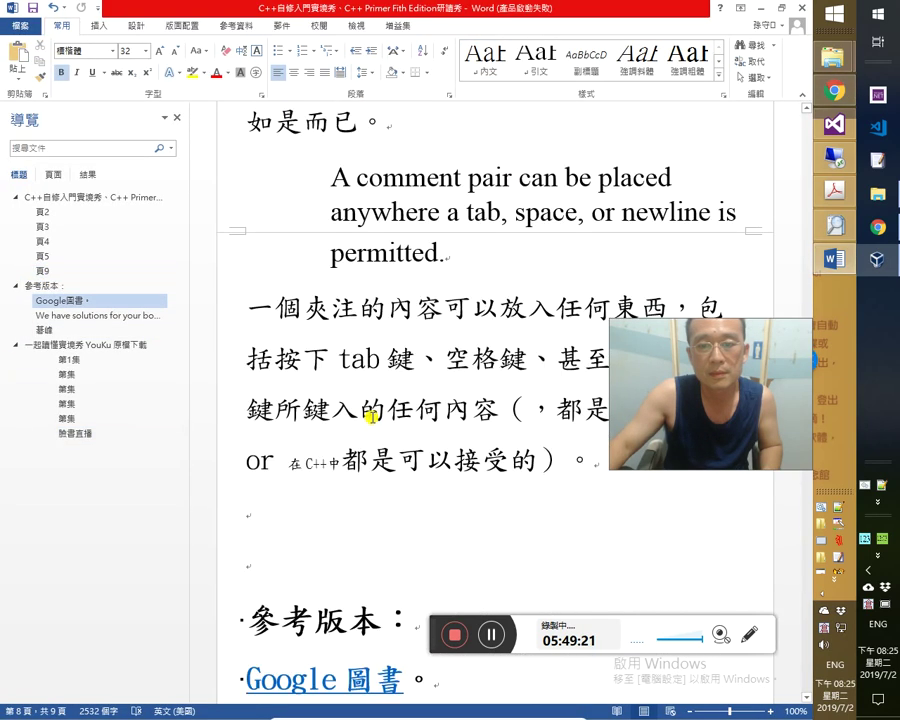
pyautogui.scroll(-2, 400, 410)
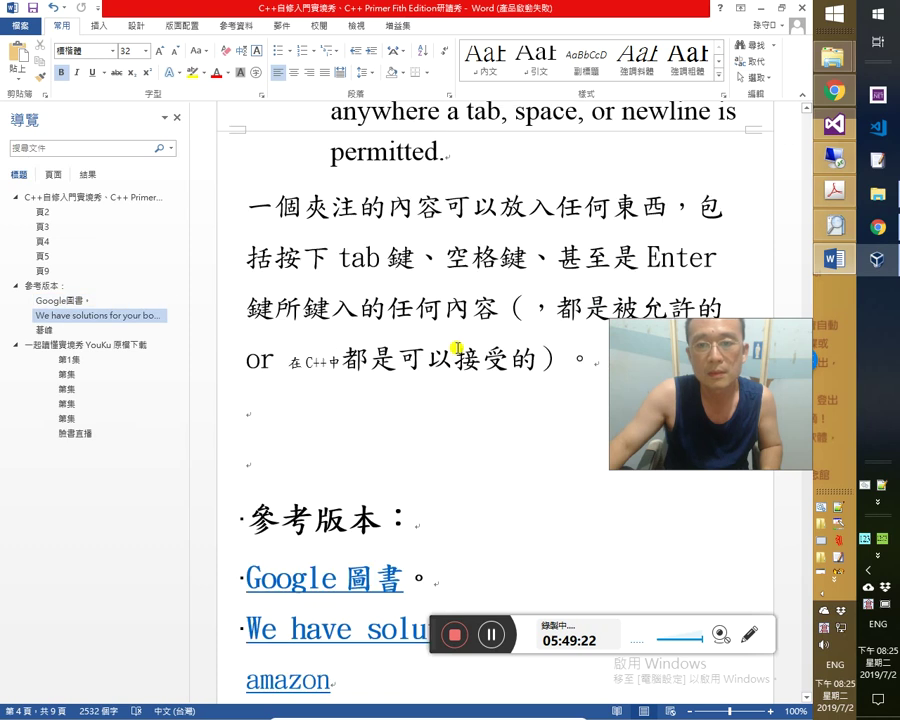
pyautogui.click(585, 360)
pyautogui.write('mc')
pyautogui.press('Escape')
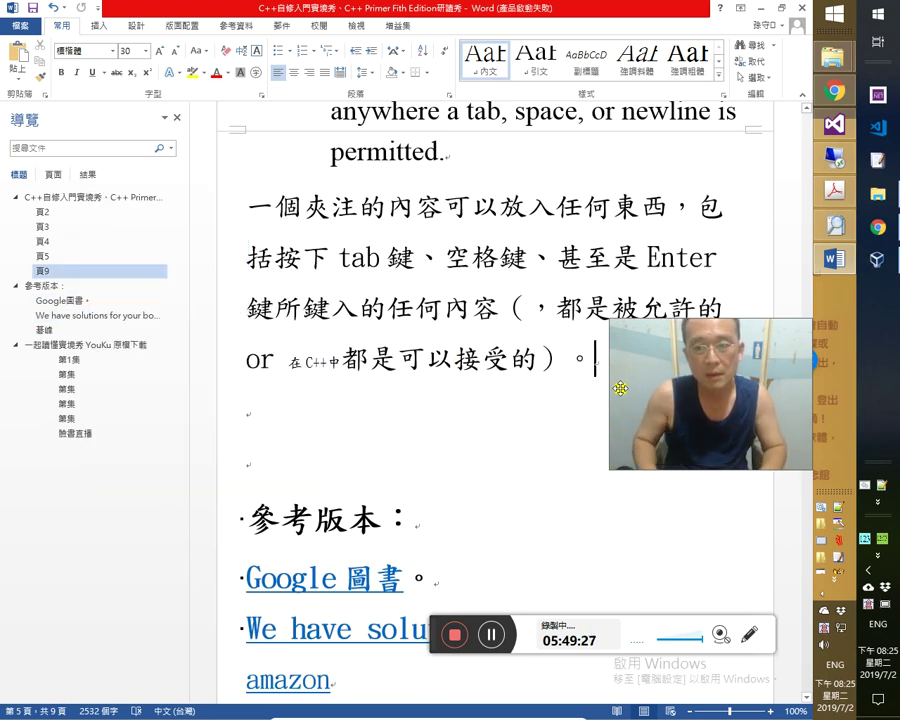
pyautogui.press('Return')
pyautogui.write('mc')
pyautogui.press('space')
pyautogui.write('897 ')
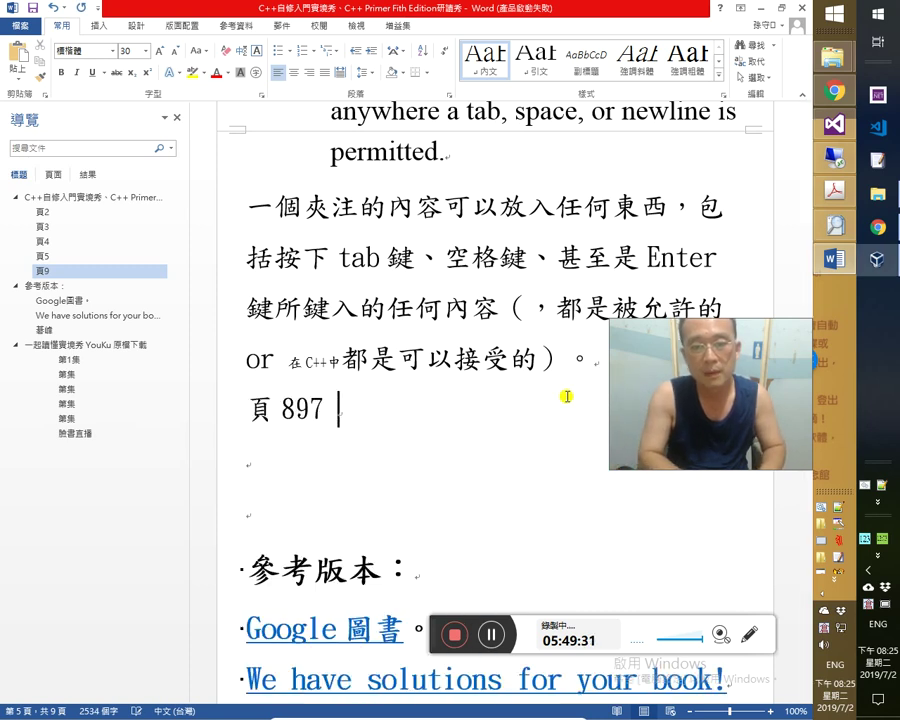
# Continue the 頁 897 note with the text 就翻成「區塊」！正文.
pyautogui.write('就翻成')
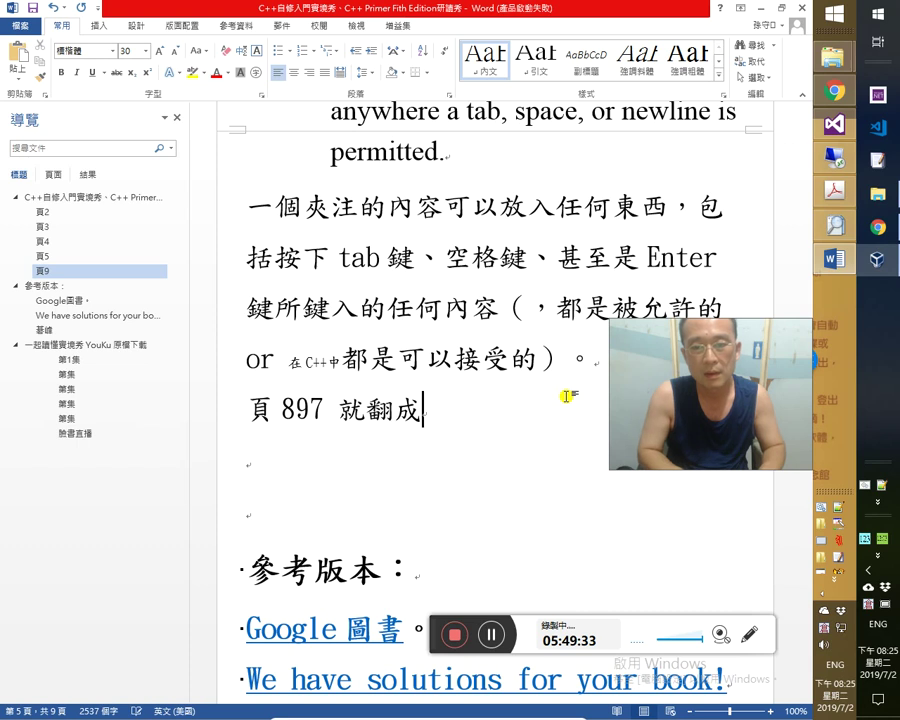
pyautogui.write('「」區塊」')
pyautogui.press('Right')
pyautogui.write('！')
pyautogui.press('Return')
pyautogui.click(566, 397)
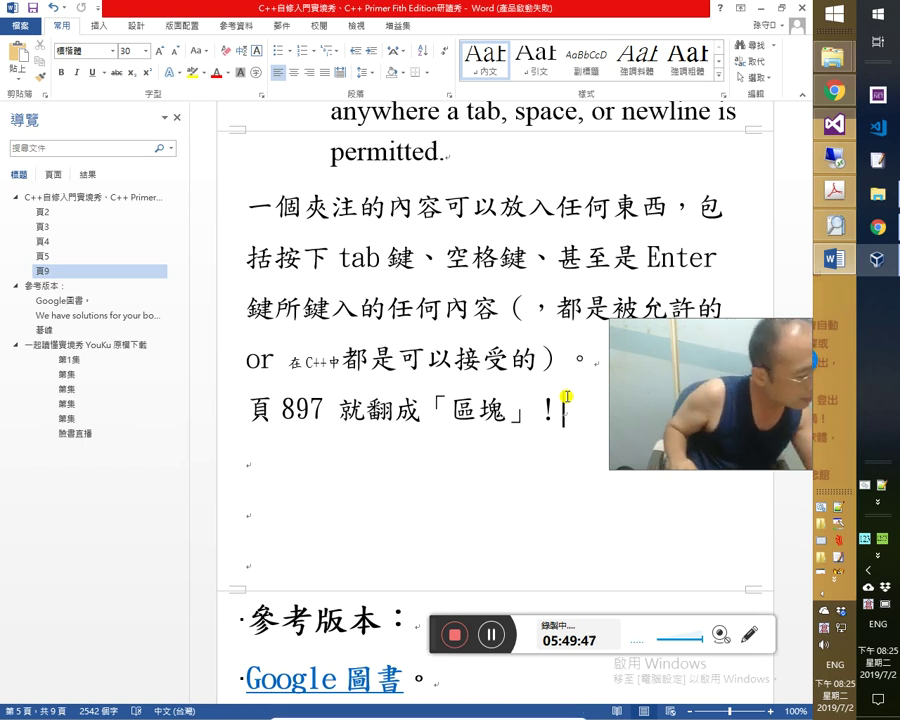
pyautogui.write('正文')
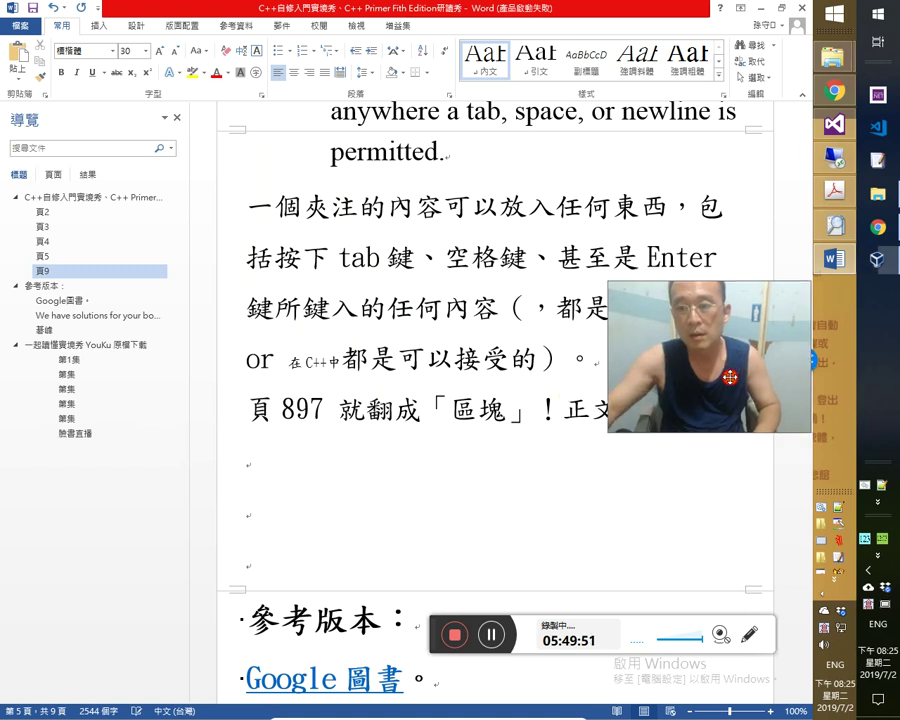
# Insert 〈索引〉處 between 頁 897 and 就翻成 in the new note.
pyautogui.click(339, 412)
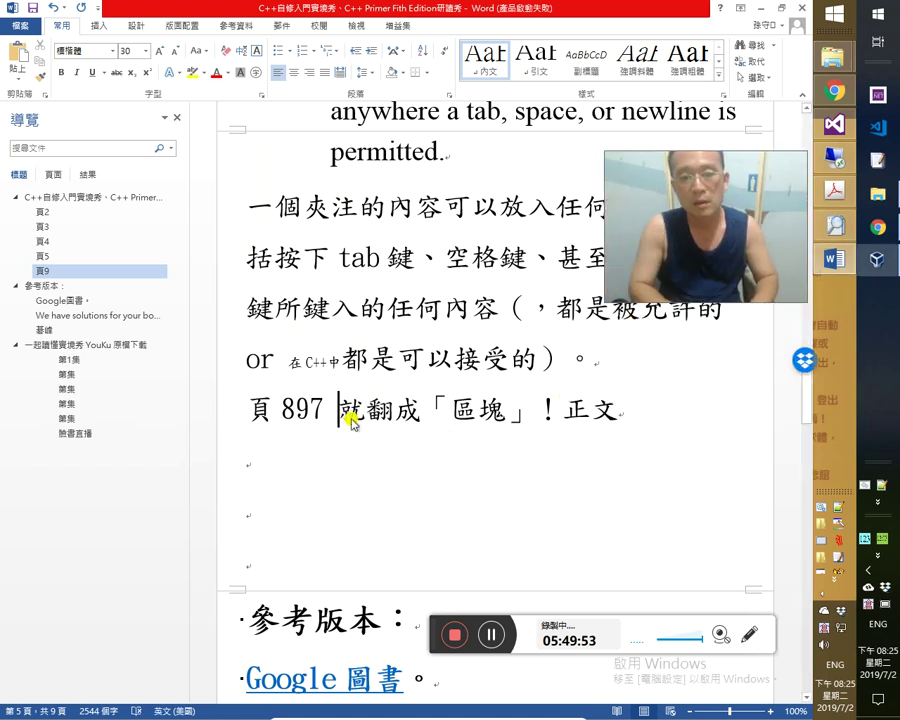
pyautogui.write('《》')
pyautogui.hotkey('shift', 'Left')
pyautogui.hotkey('shift', 'Left')
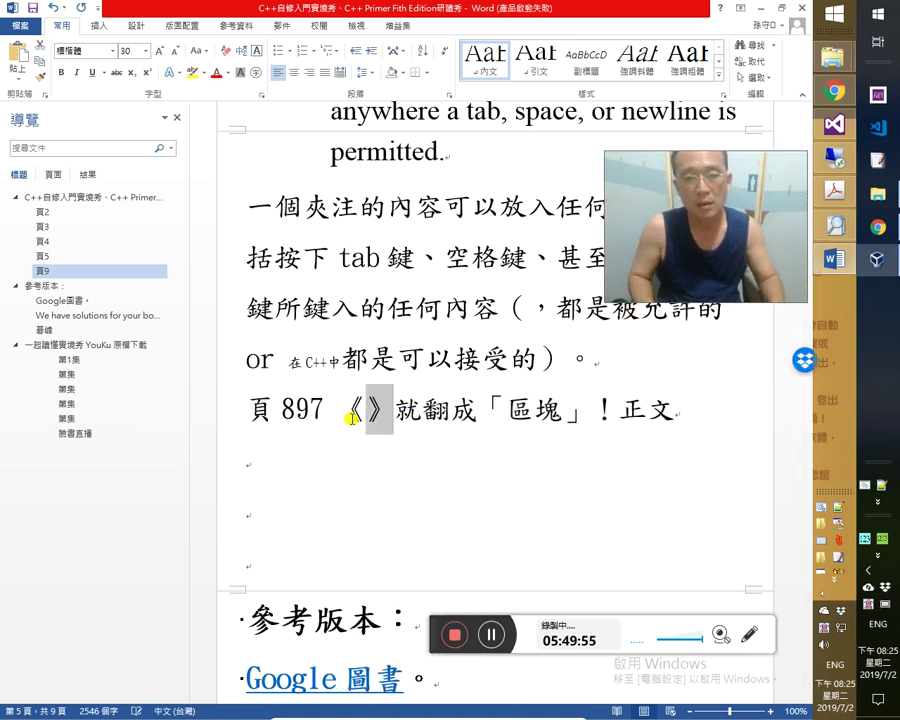
pyautogui.click(351, 418)
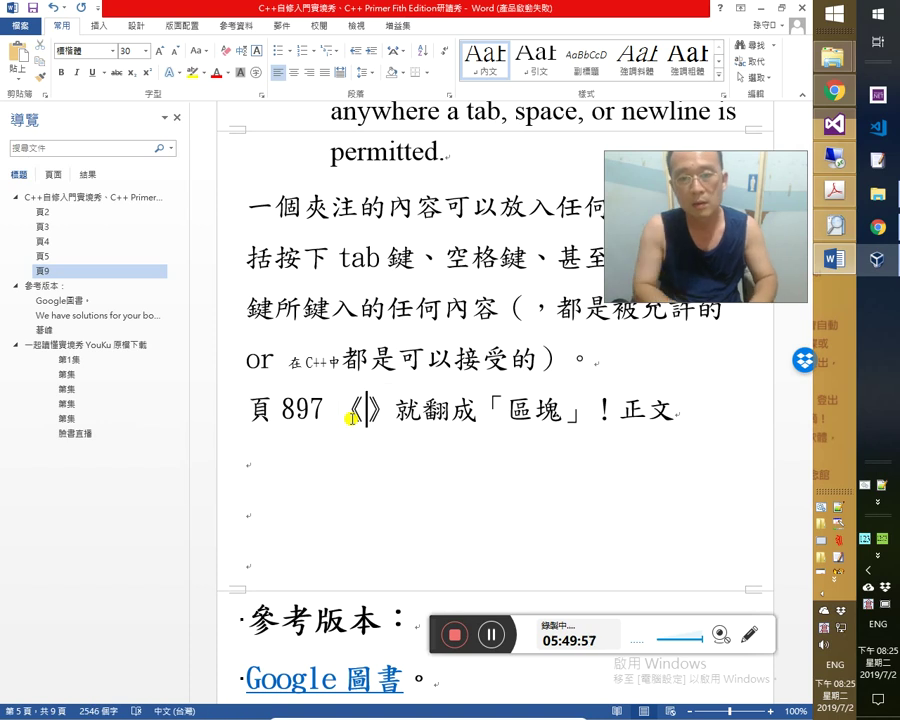
pyautogui.press('Left')
pyautogui.hotkey('shift', 'Right')
pyautogui.hotkey('shift', 'Right')
pyautogui.write('〈〉')
pyautogui.press('Left')
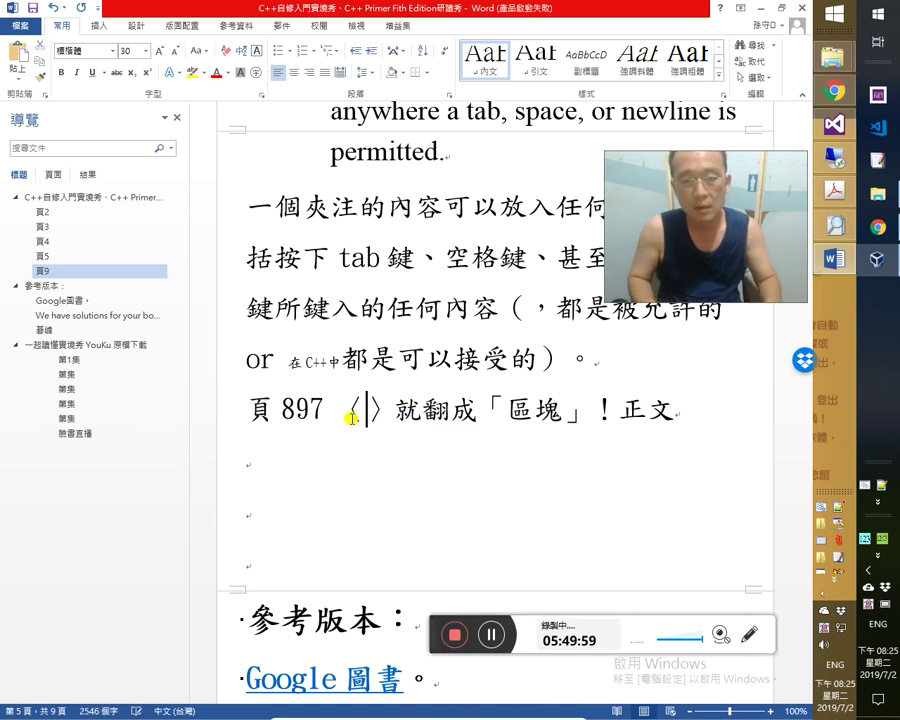
pyautogui.press('Right')
pyautogui.write('索引')
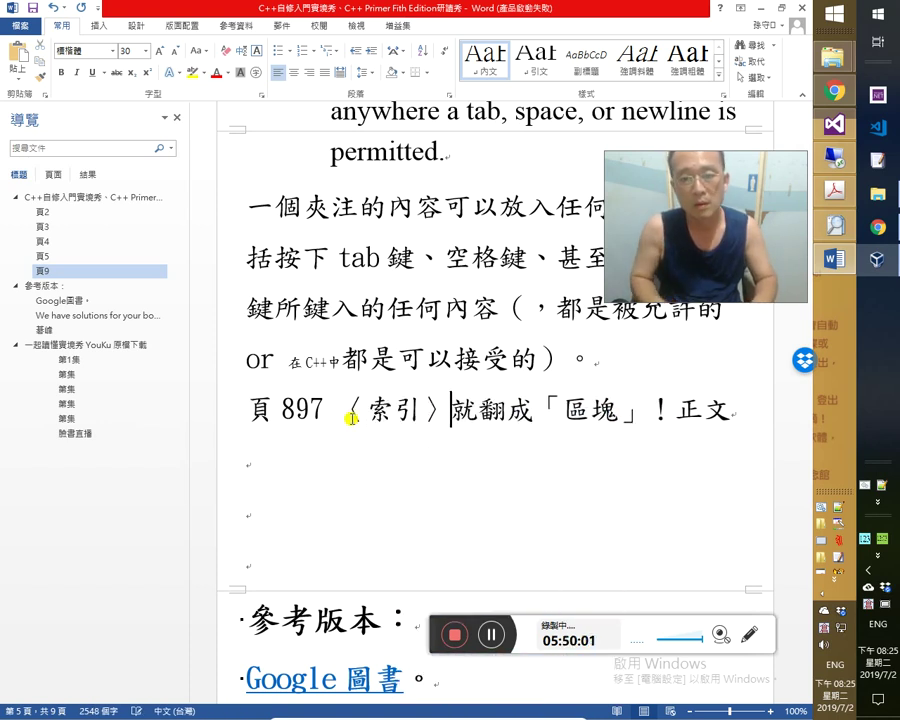
pyautogui.press('Right')
pyautogui.write('a')
pyautogui.press('space')
# Complete the 頁 897 note with 卻翻成「成對」(paired) after 正文 and start a new line below it.
pyautogui.write('金')
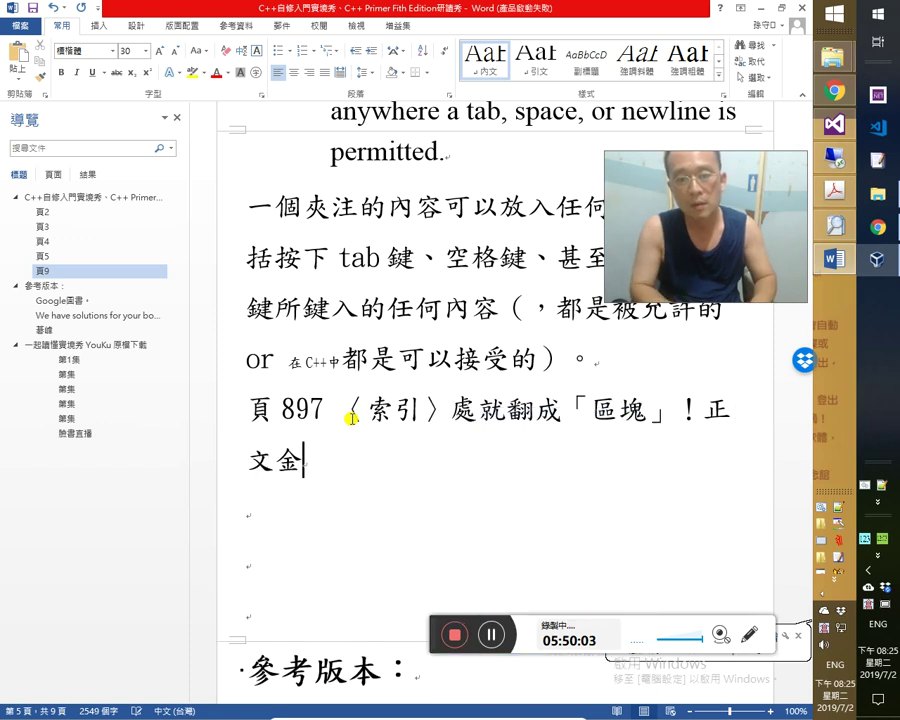
pyautogui.write('翻')
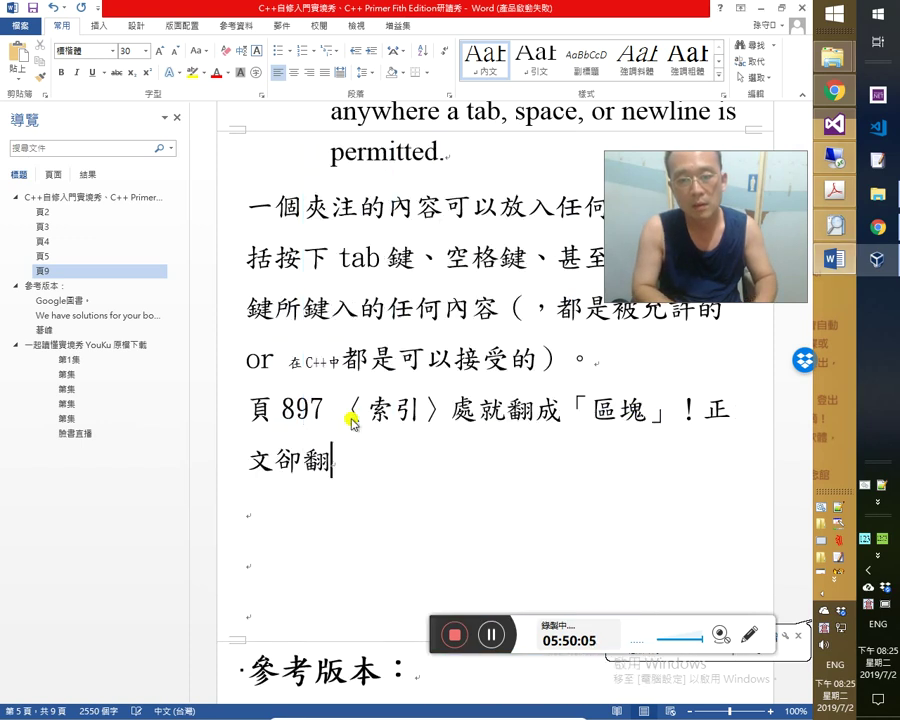
pyautogui.write('成「」成對」')
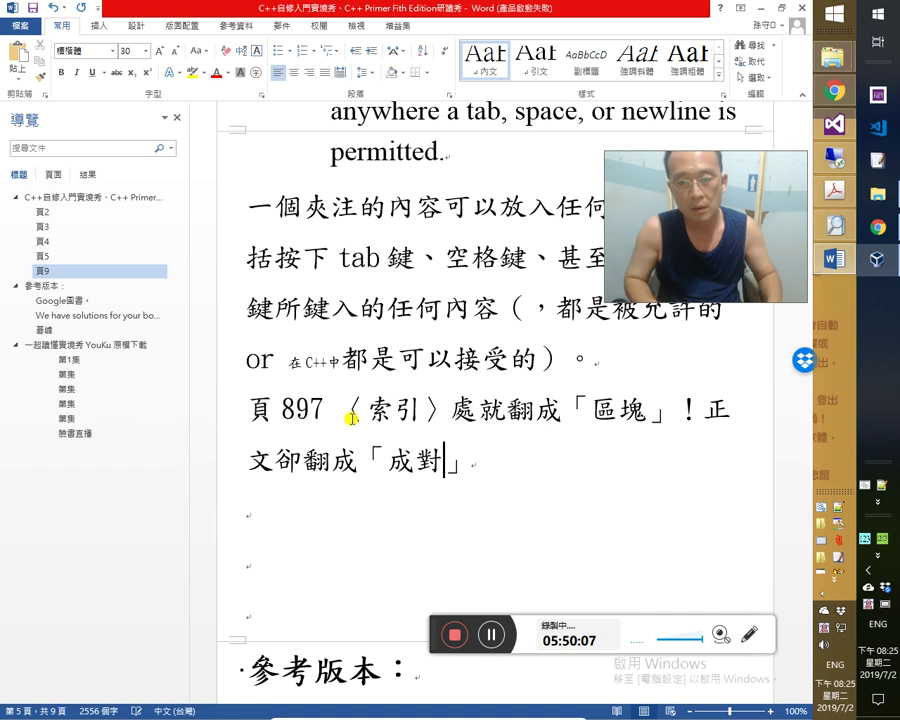
pyautogui.write('（par')
pyautogui.write('ir')
pyautogui.write('ss')
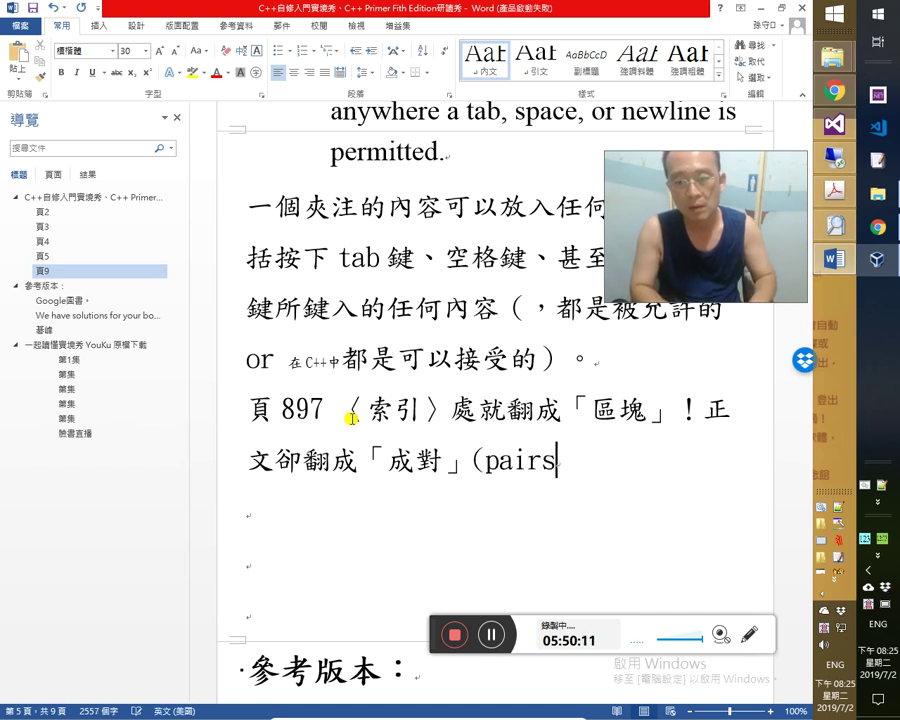
pyautogui.press('BackSpace')
pyautogui.write('ed）')
pyautogui.press('Return')
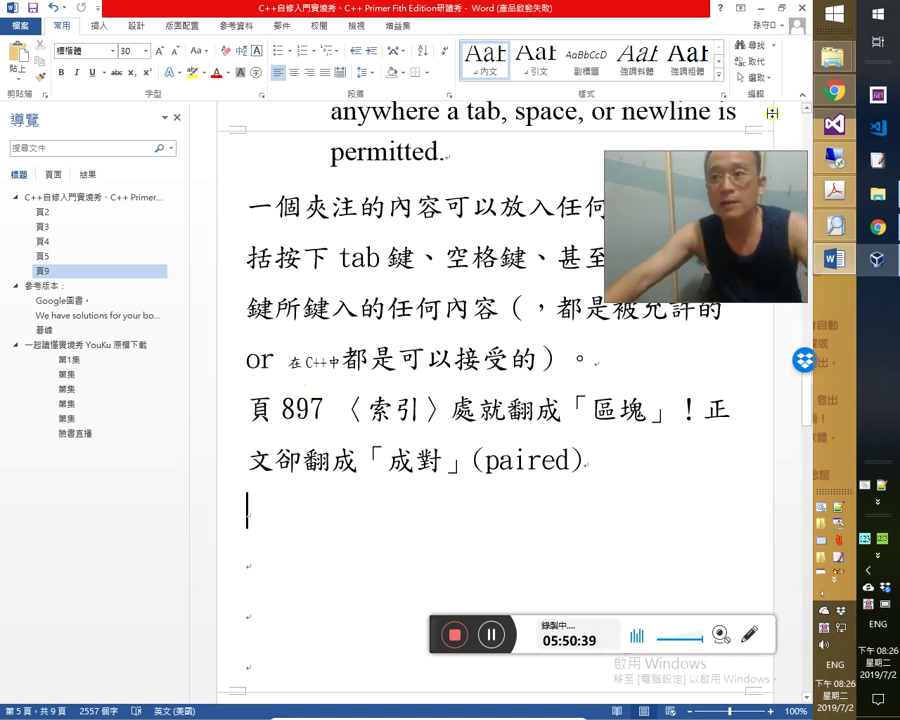
# Switch to the browser, open the Chinese Text Project dictionary in a new tab, and find and open the book 漢書補注.
pyautogui.click(760, 8)
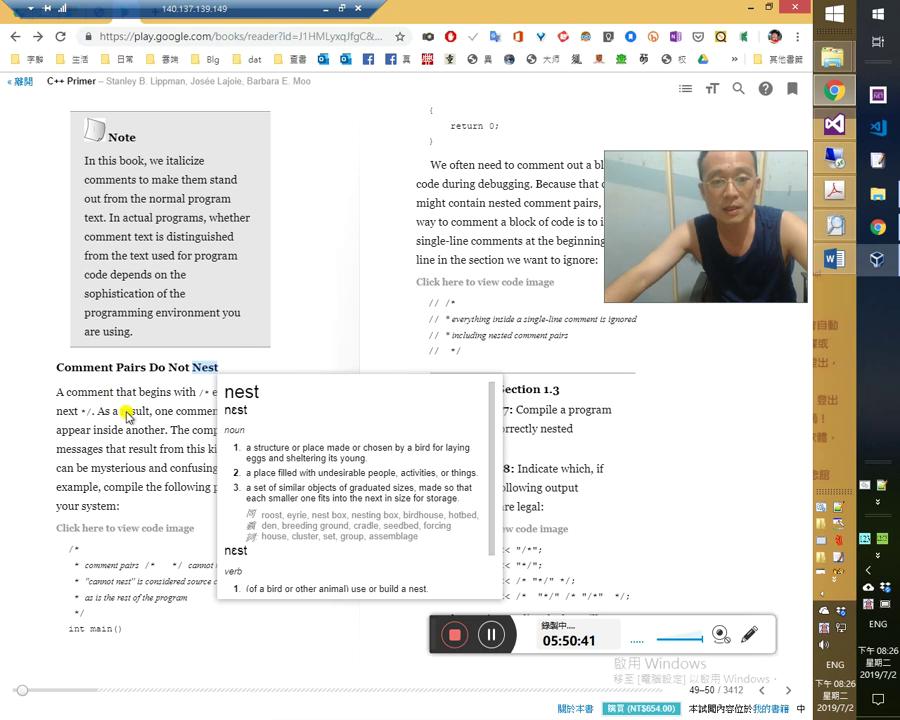
pyautogui.click(162, 458)
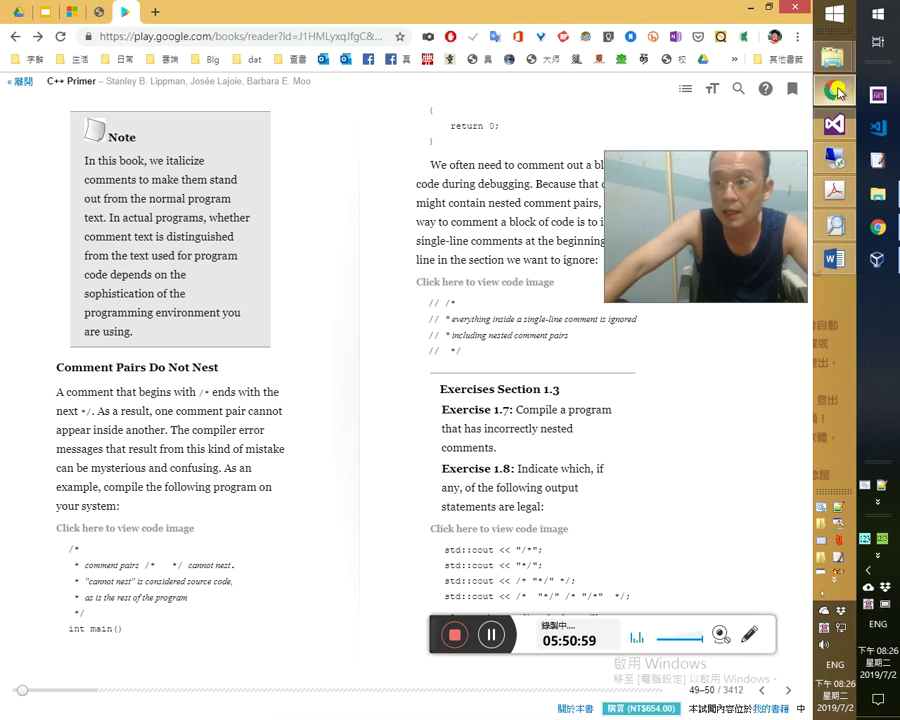
pyautogui.click(155, 12)
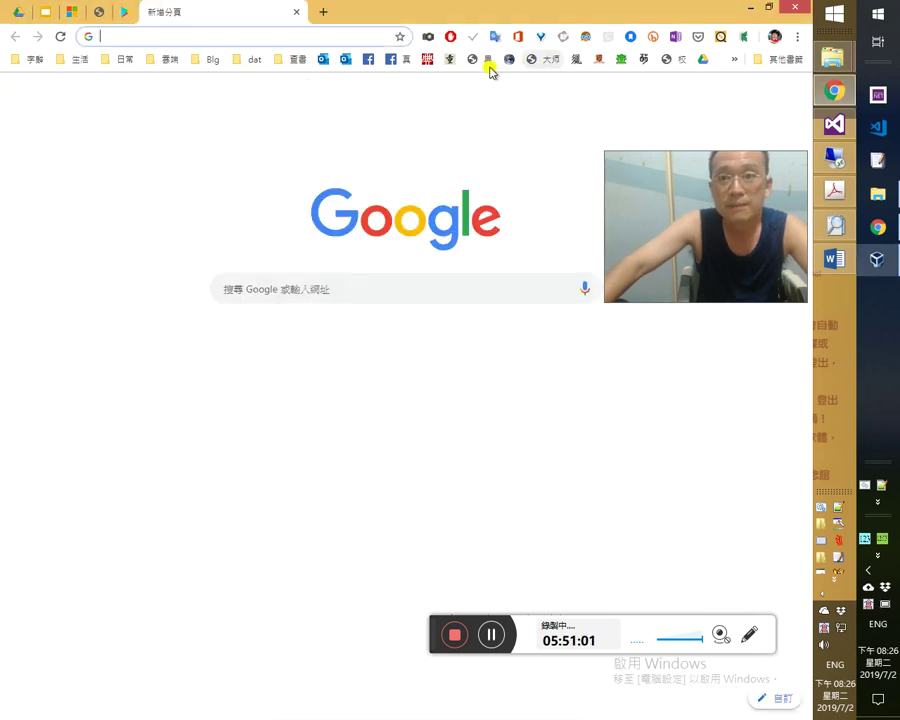
pyautogui.click(509, 62)
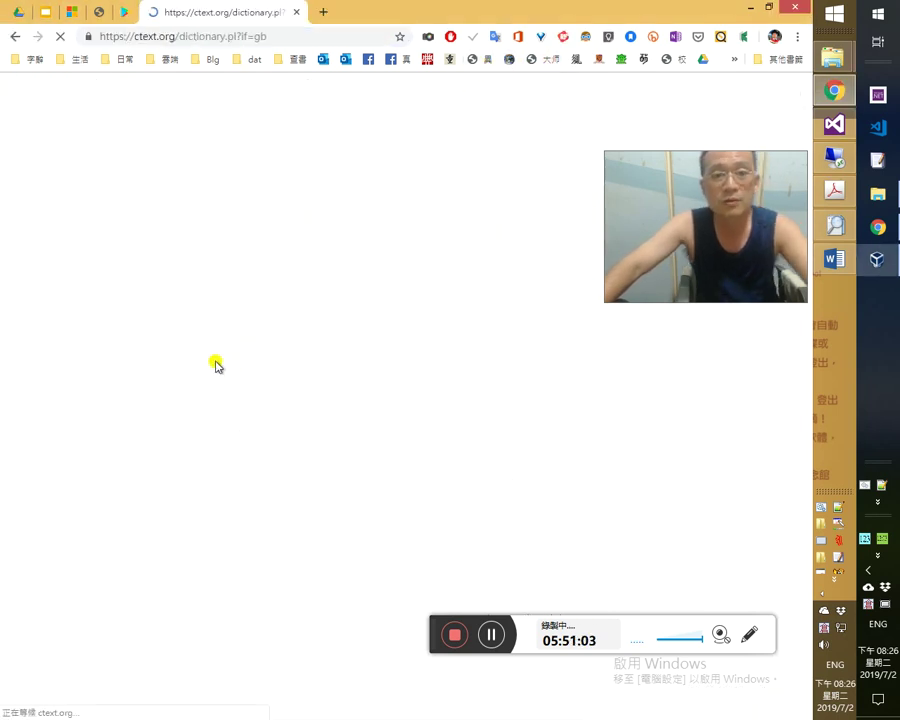
pyautogui.click(76, 327)
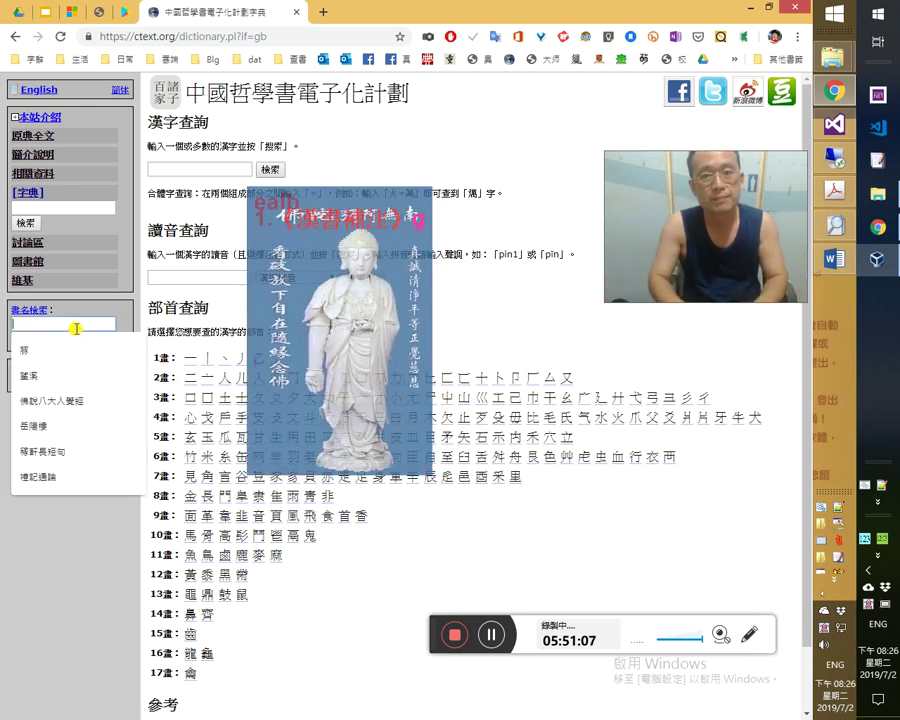
pyautogui.write('《漢書補注》')
pyautogui.press('Return')
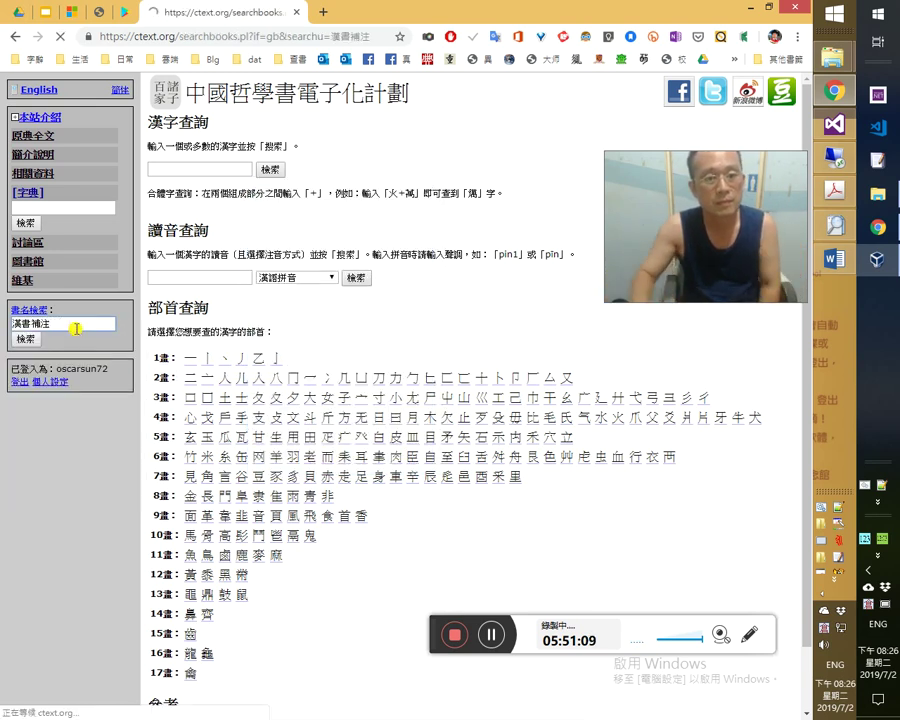
pyautogui.click(247, 345)
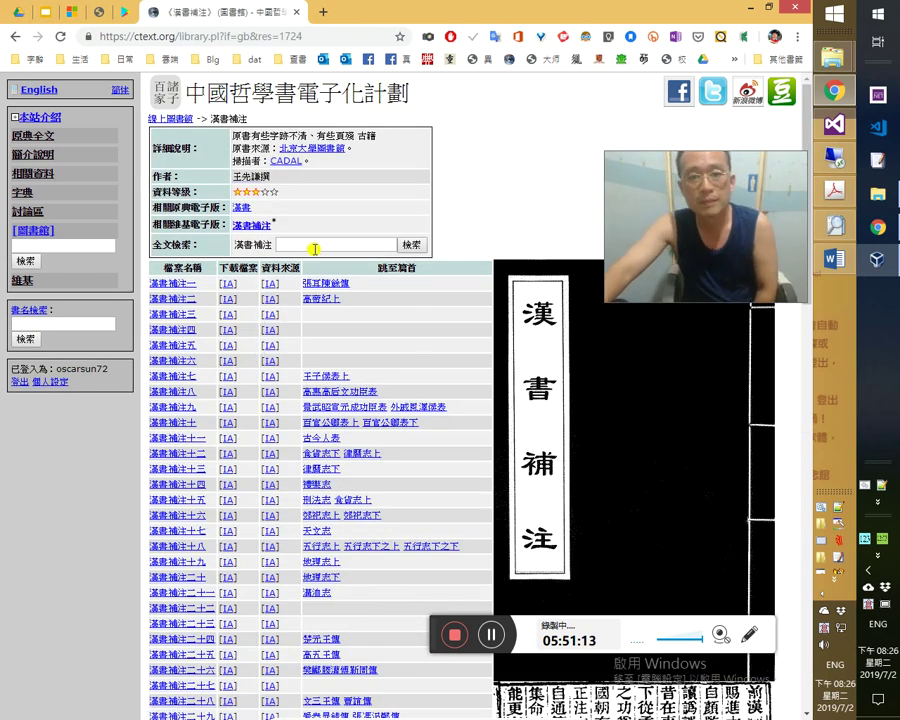
# Search 漢書補注 for 屈原 and open the scanned page for the first passage in 二十八(卷47-48).
pyautogui.click(314, 247)
pyautogui.write('屈原')
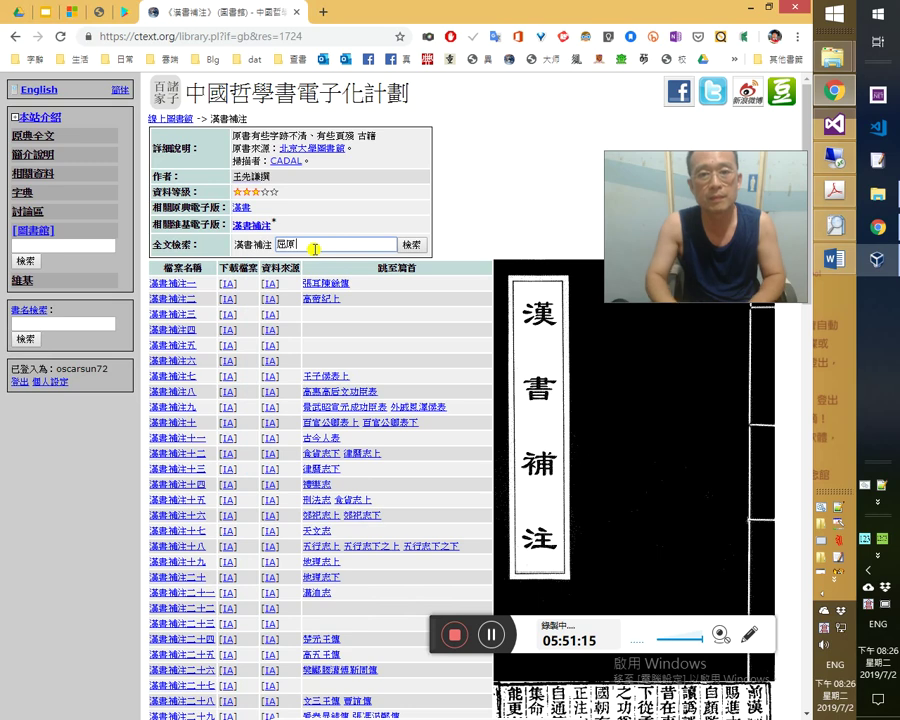
pyautogui.press('Return')
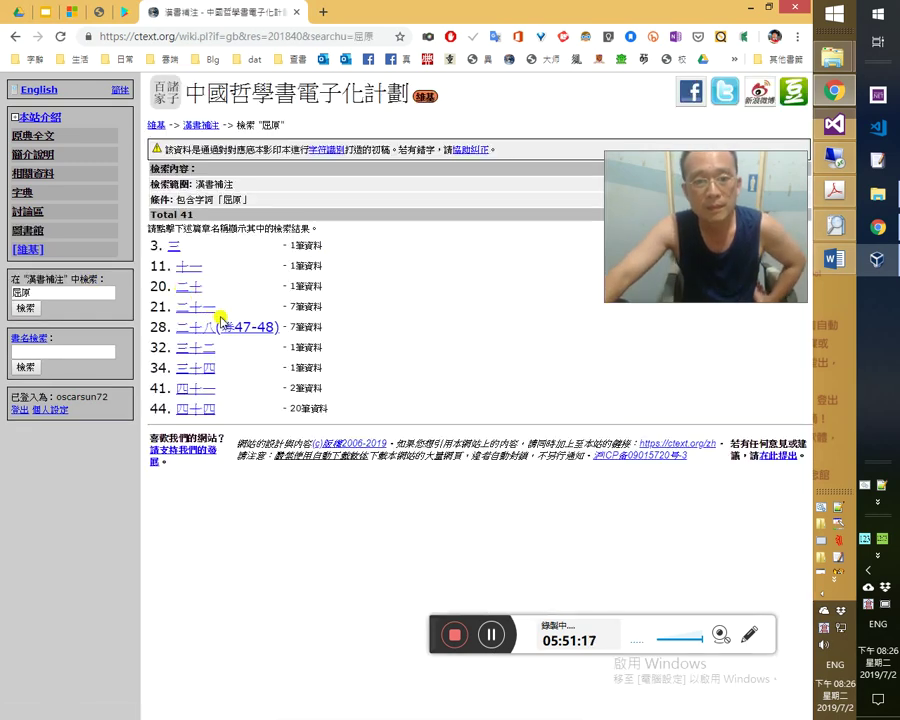
pyautogui.click(231, 326)
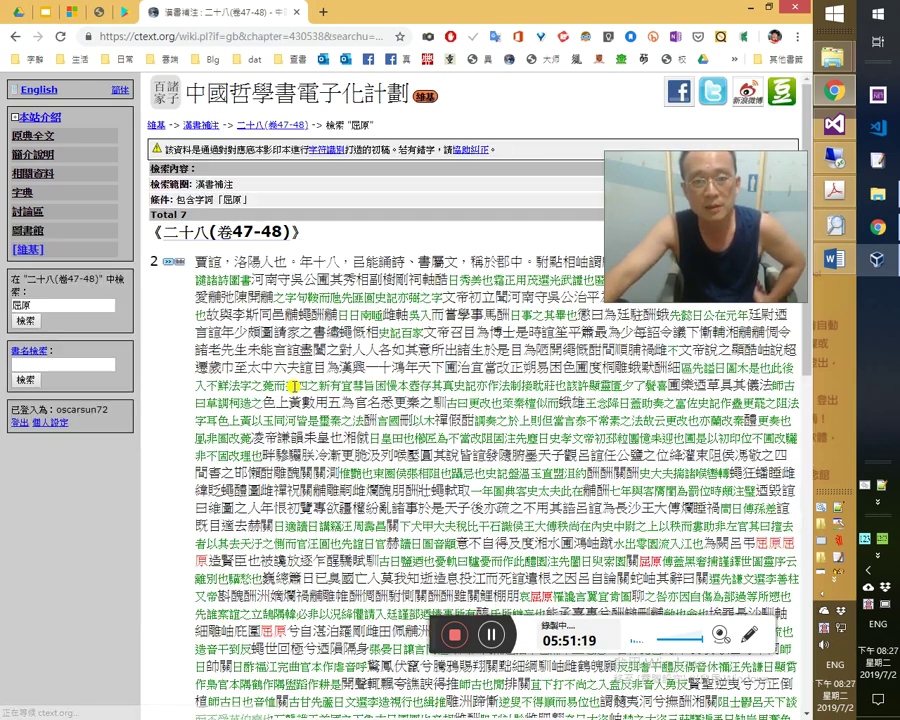
pyautogui.scroll(-5, 400, 500)
pyautogui.scroll(5, 389, 480)
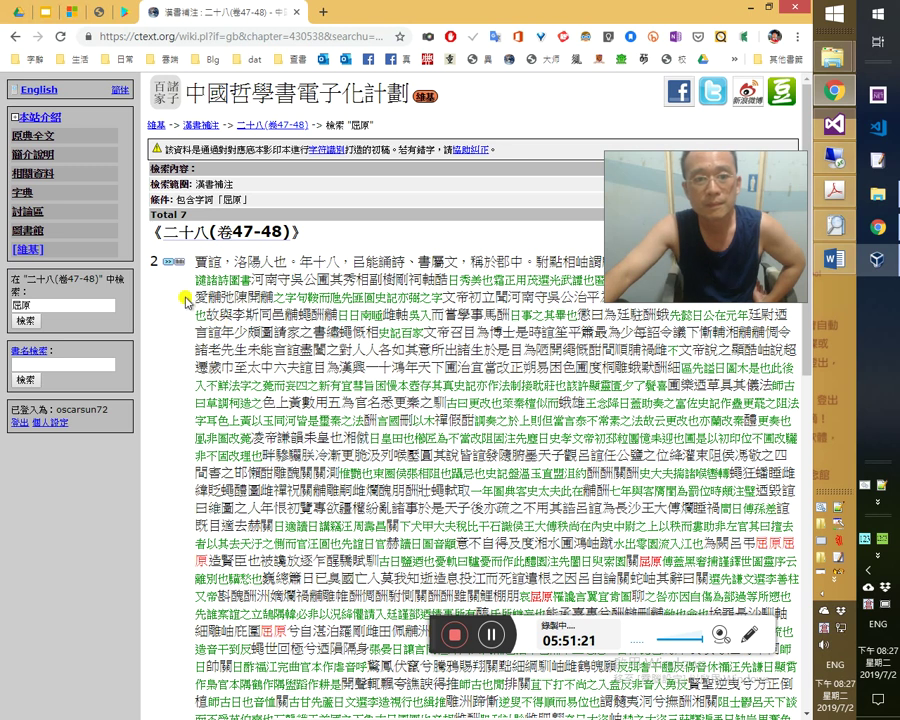
pyautogui.click(133, 260)
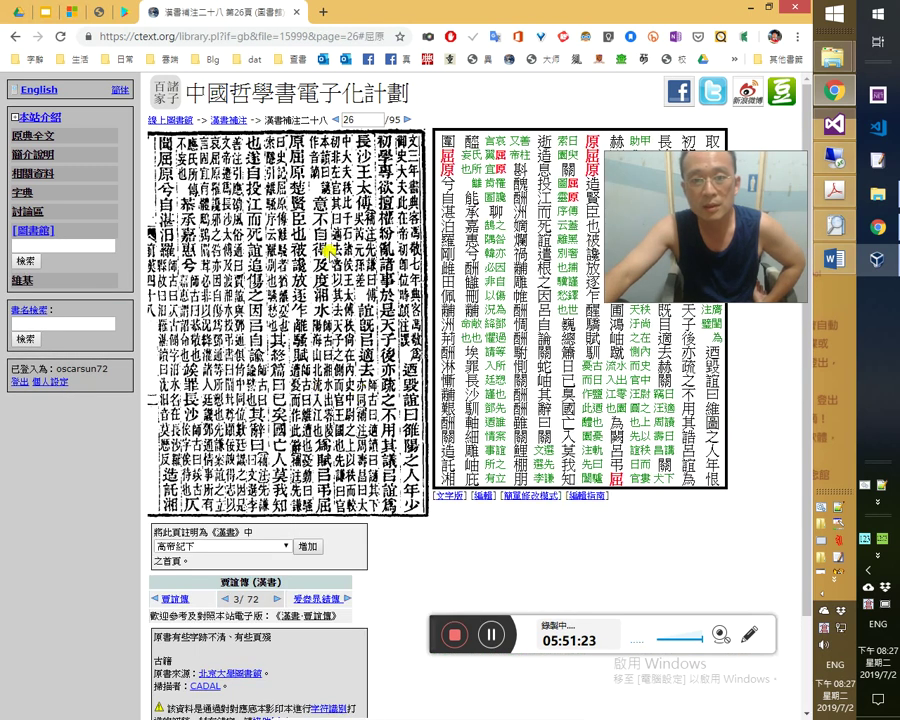
# Go forward to page 28 of the scanned 漢書補注二十八 and enlarge the page image to view its inline annotations.
pyautogui.click(410, 119)
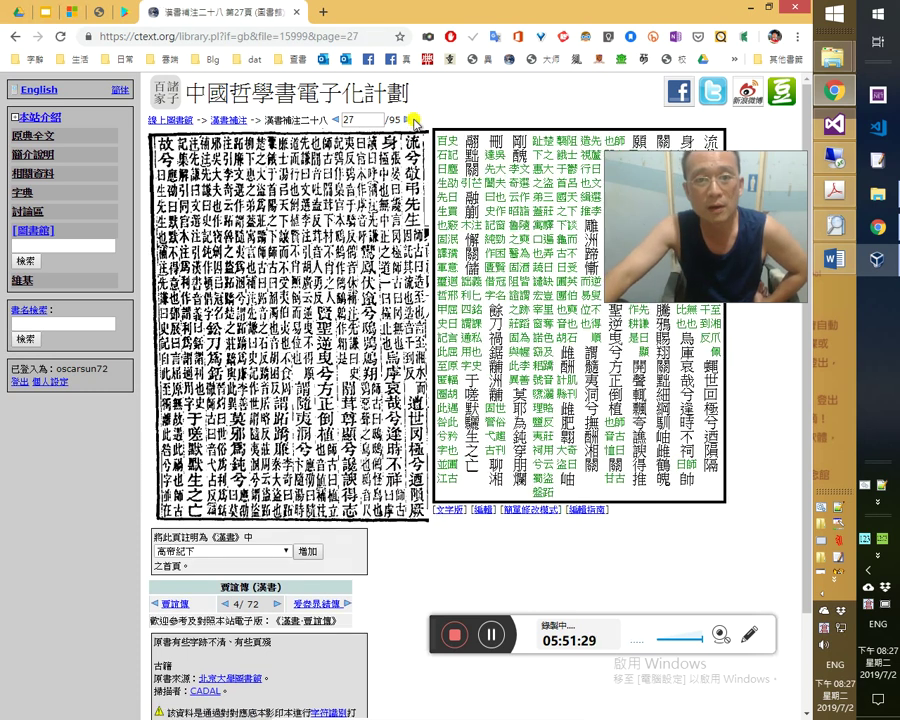
pyautogui.click(408, 119)
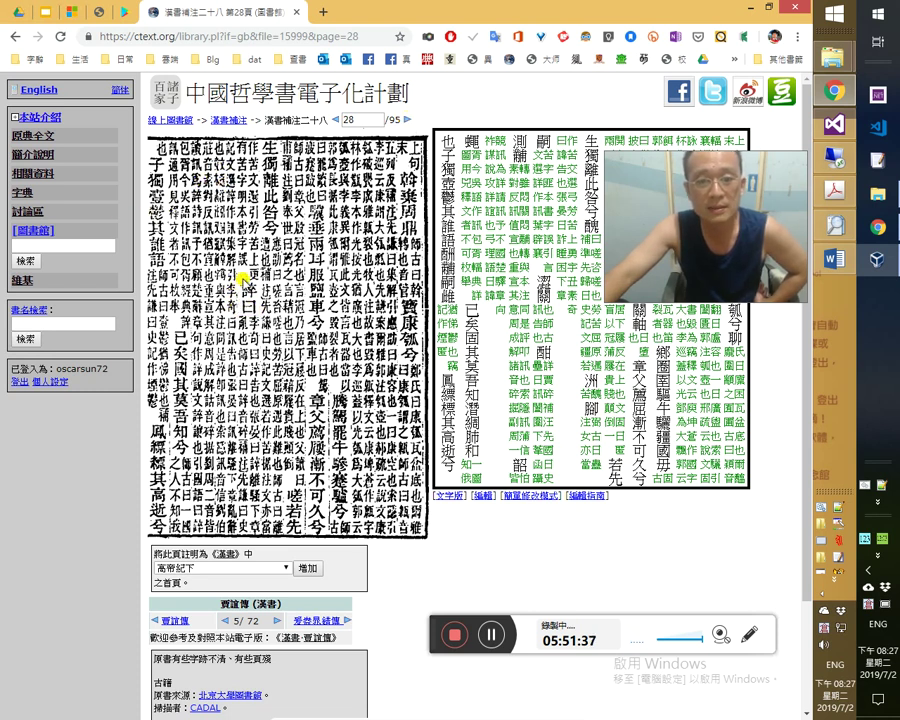
pyautogui.click(240, 476)
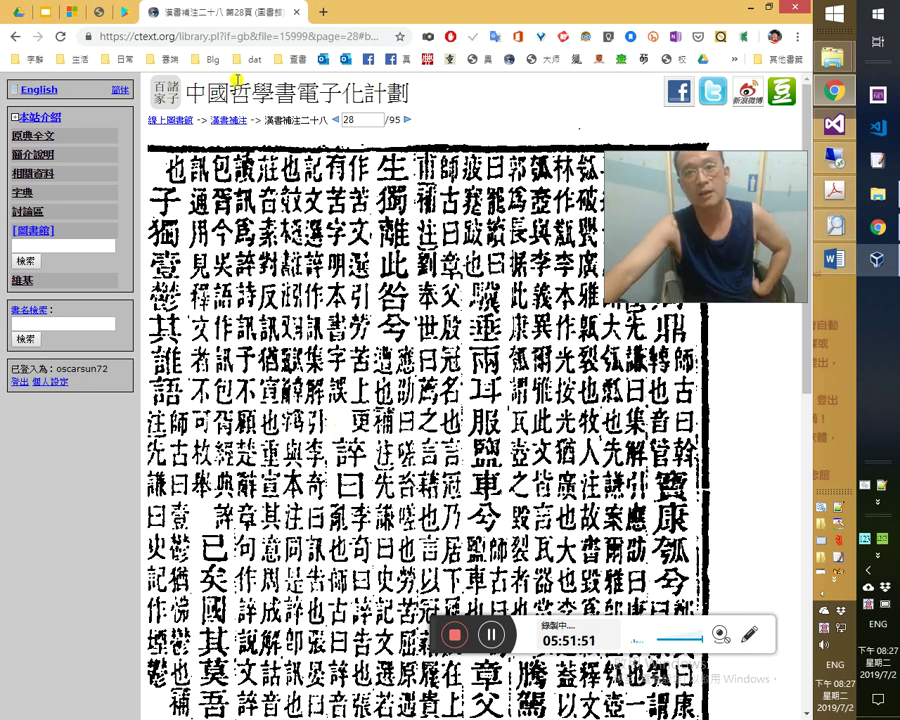
# Switch to Visual Studio with the ConsoleApplication1.cpp code.
pyautogui.click(848, 163)
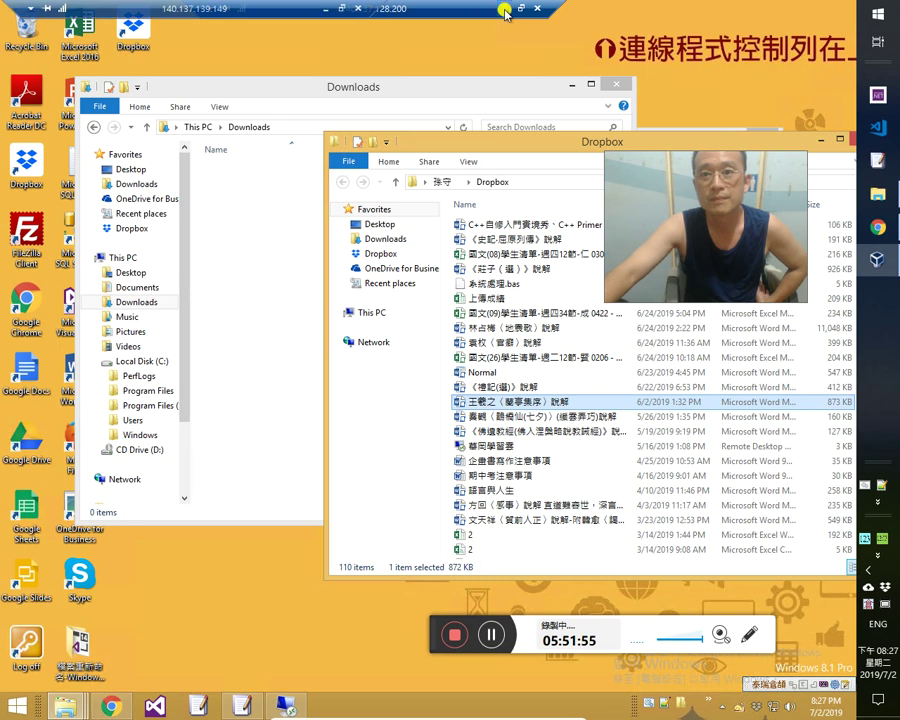
pyautogui.click(566, 7)
pyautogui.click(838, 160)
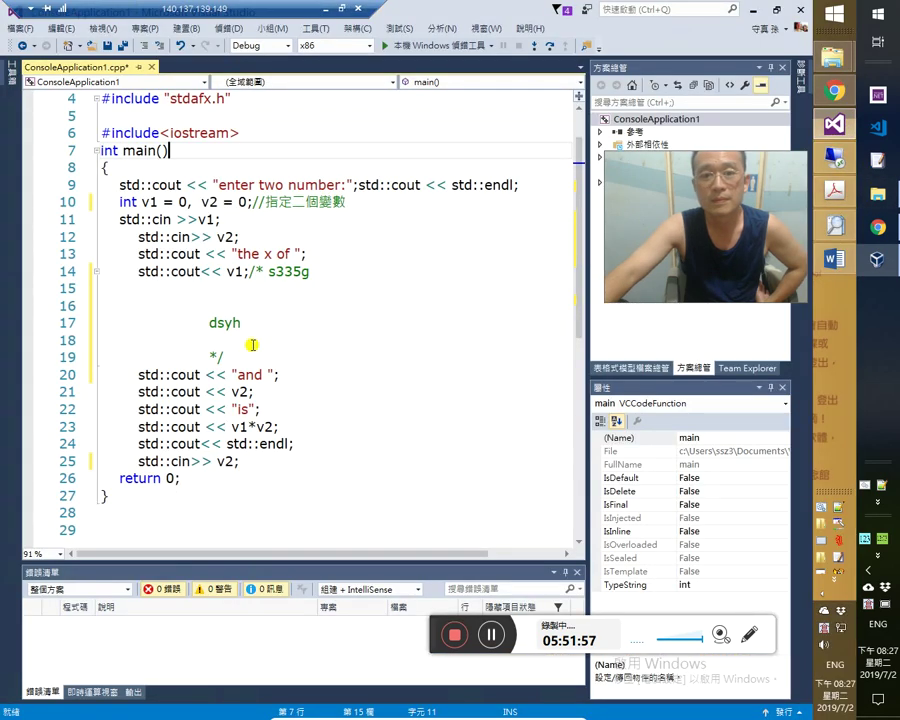
# Try nesting a comment inside the /* s335g comment above dsyh, with /* 12, an empty line and 33 */.
pyautogui.click(274, 304)
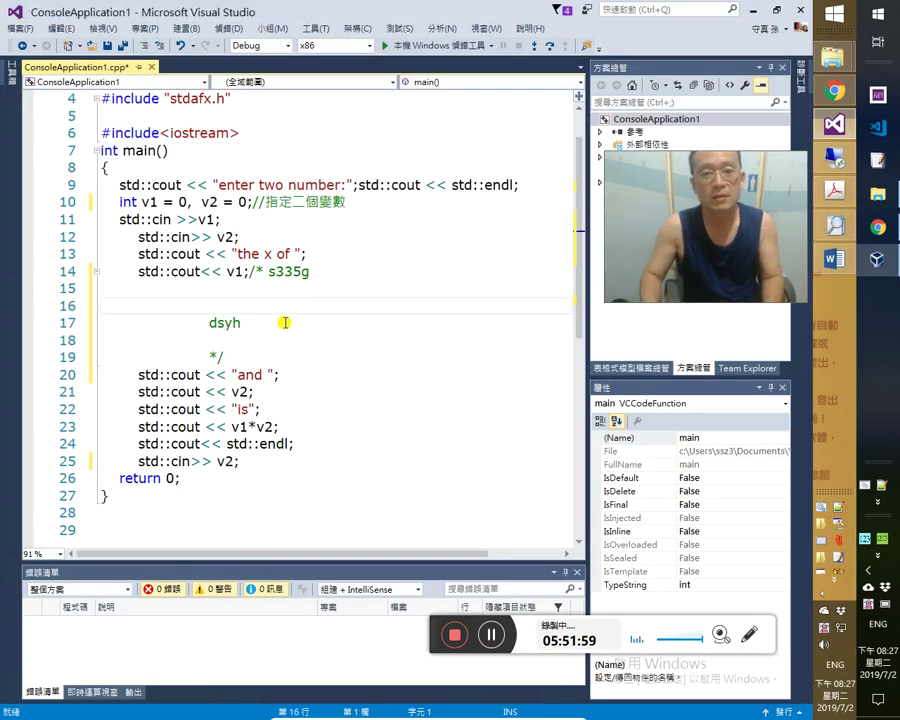
pyautogui.press('Tab')
pyautogui.press('Tab')
pyautogui.press('Tab')
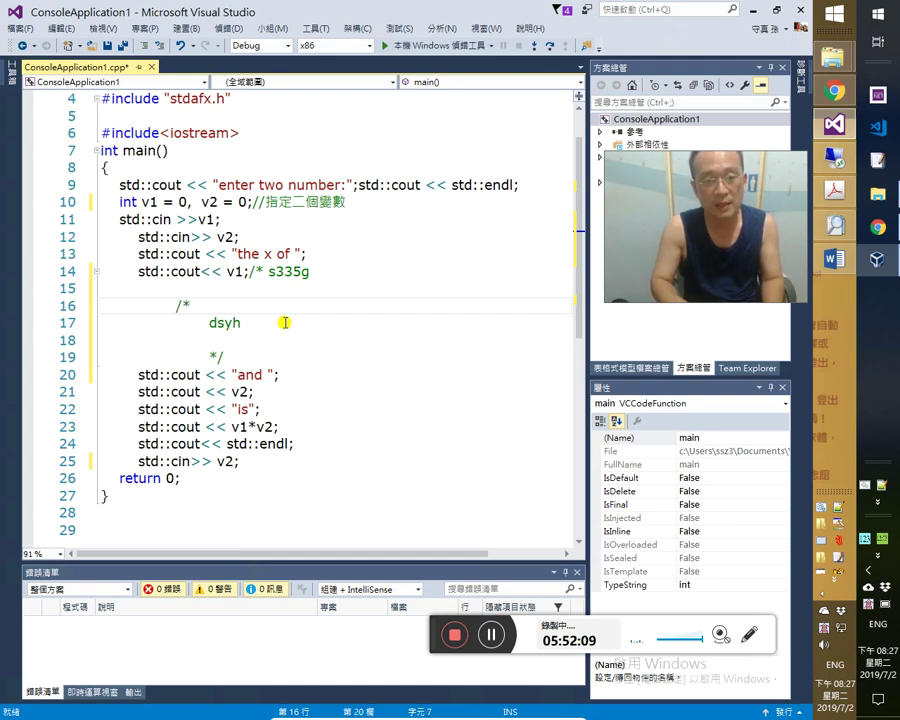
pyautogui.write('/')
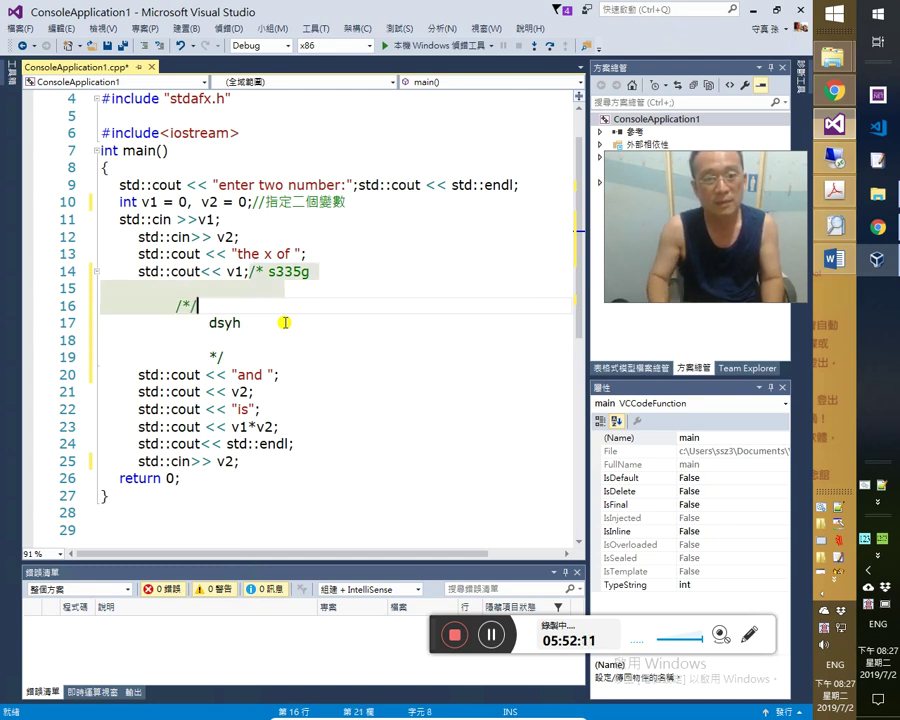
pyautogui.press('Left')
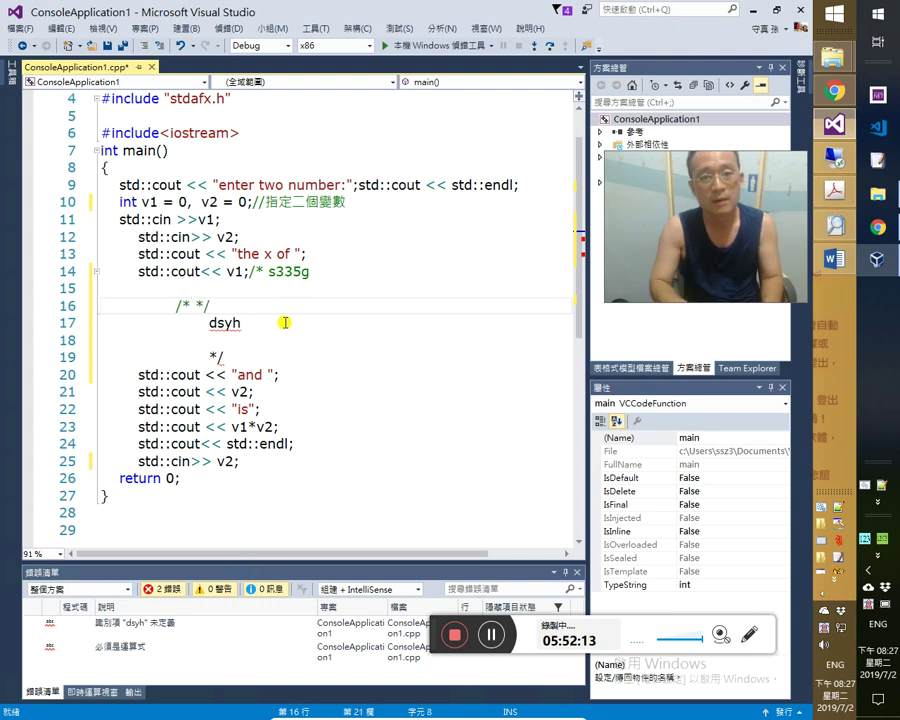
pyautogui.write('1233')
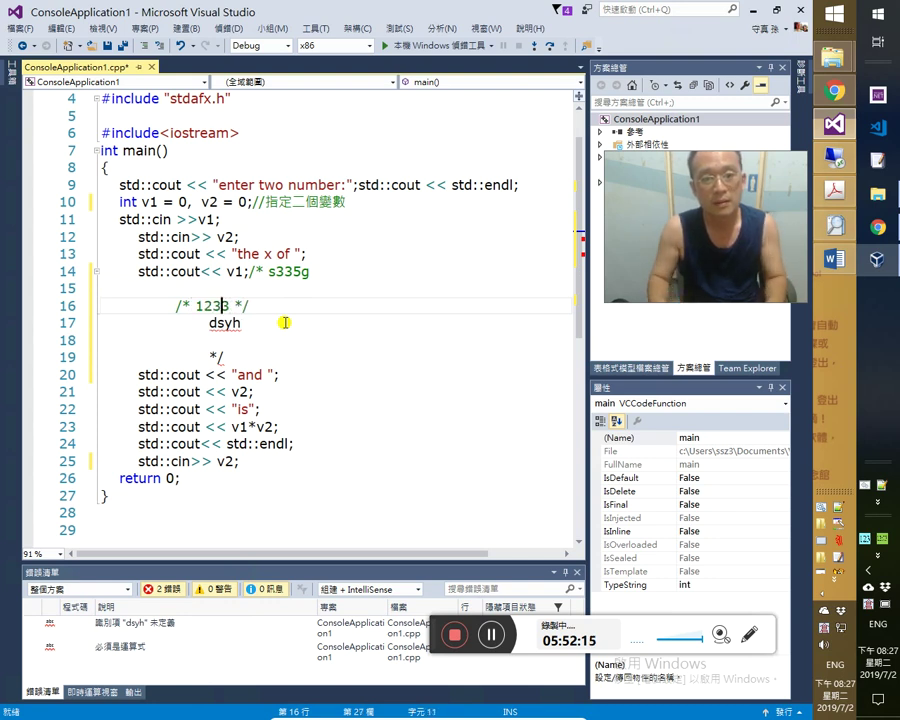
pyautogui.press('Return')
pyautogui.press('Return')
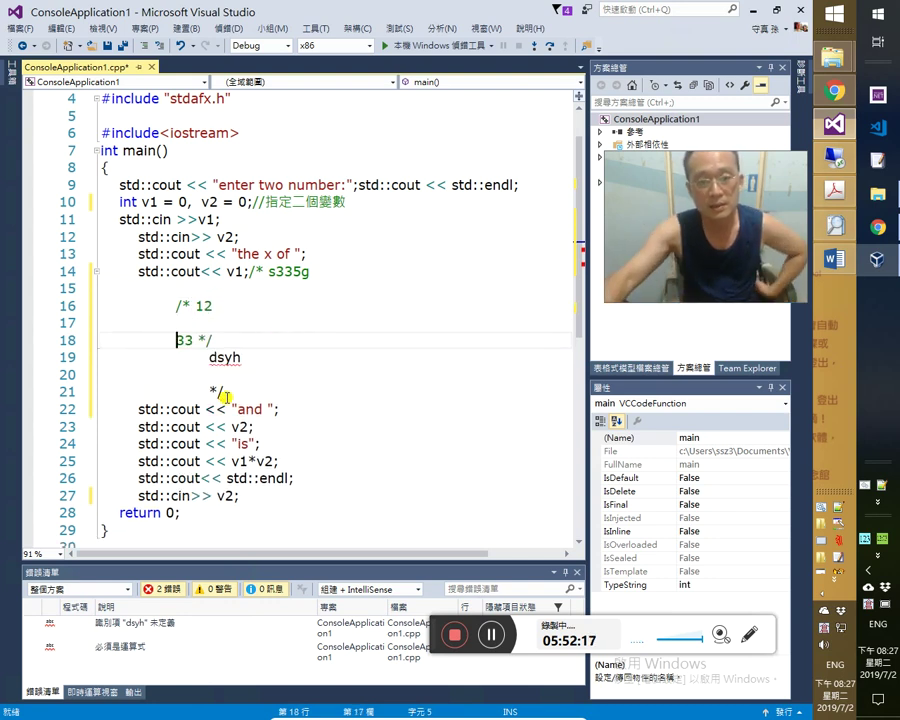
# Examine the errors listed for dsyh and the last */, and compare the extents of the outer and nested comment pairs.
pyautogui.press('Down')
pyautogui.press('Down')
pyautogui.press('Down')
pyautogui.press('Down')
pyautogui.press('Down')
pyautogui.press('Down')
pyautogui.press('Down')
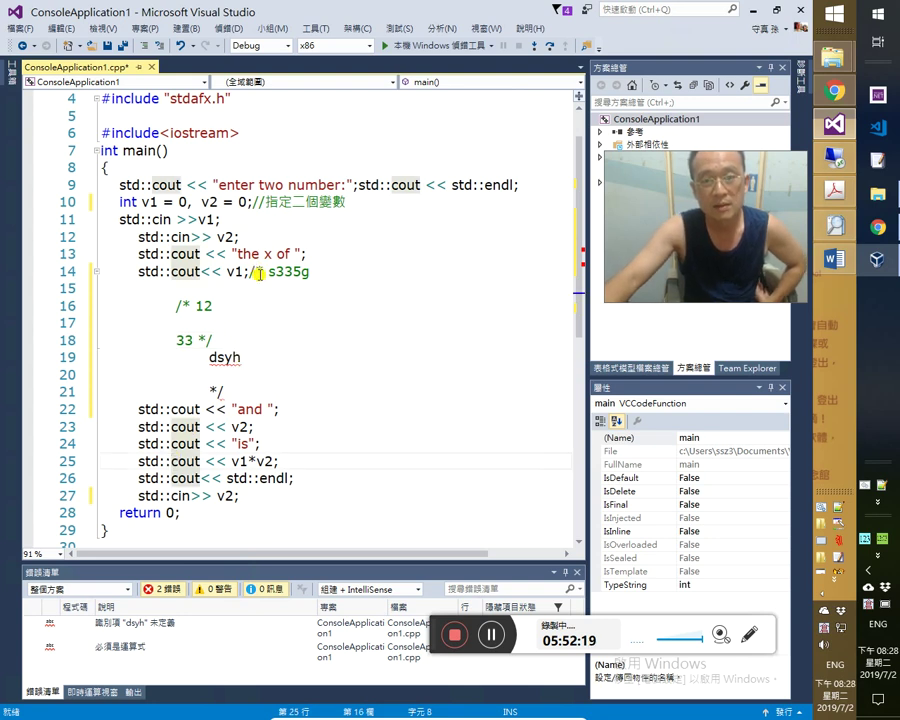
pyautogui.click(222, 392)
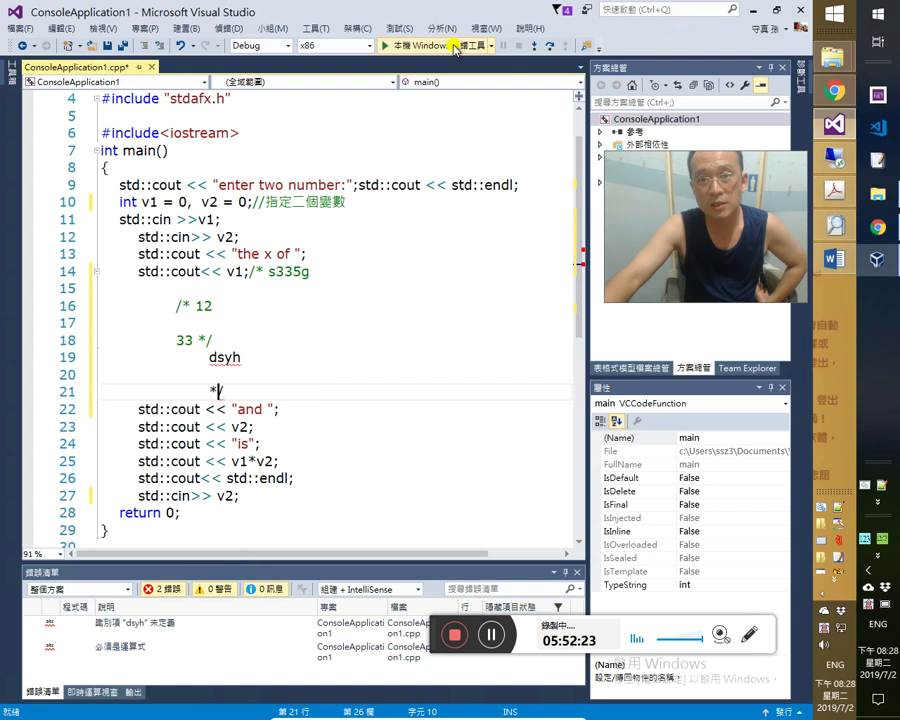
pyautogui.click(492, 50)
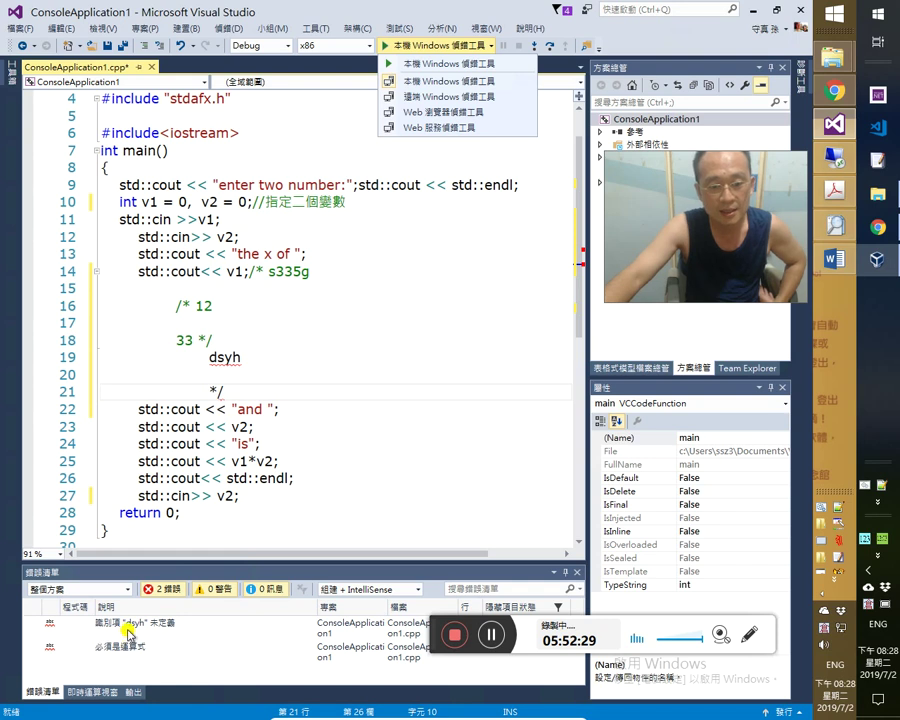
pyautogui.click(217, 357)
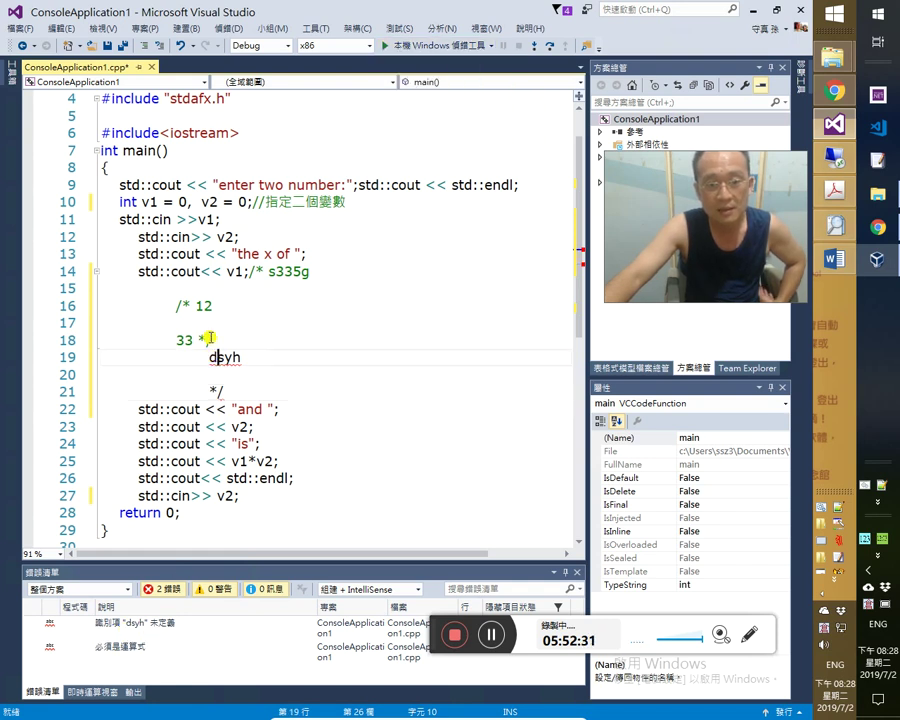
pyautogui.moveTo(212, 357); pyautogui.dragTo(250, 359)
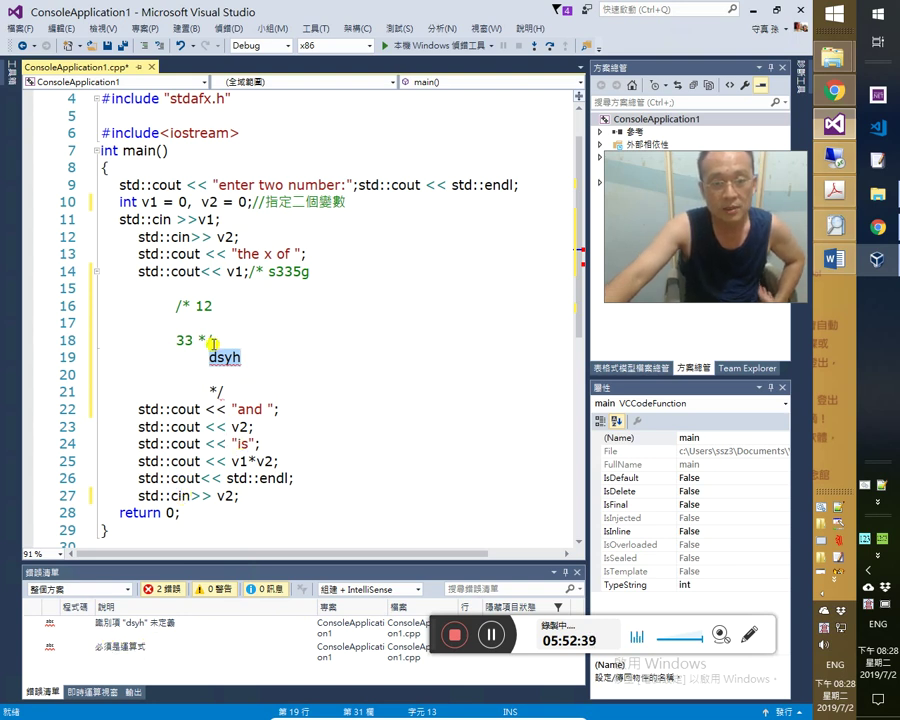
pyautogui.click(266, 374)
pyautogui.click(234, 410)
pyautogui.moveTo(242, 266); pyautogui.dragTo(228, 394)
pyautogui.click(394, 420)
# Delete the nested /* 12 … 33 */ comment lines from inside the /* s335g comment.
pyautogui.moveTo(177, 306); pyautogui.dragTo(258, 348)
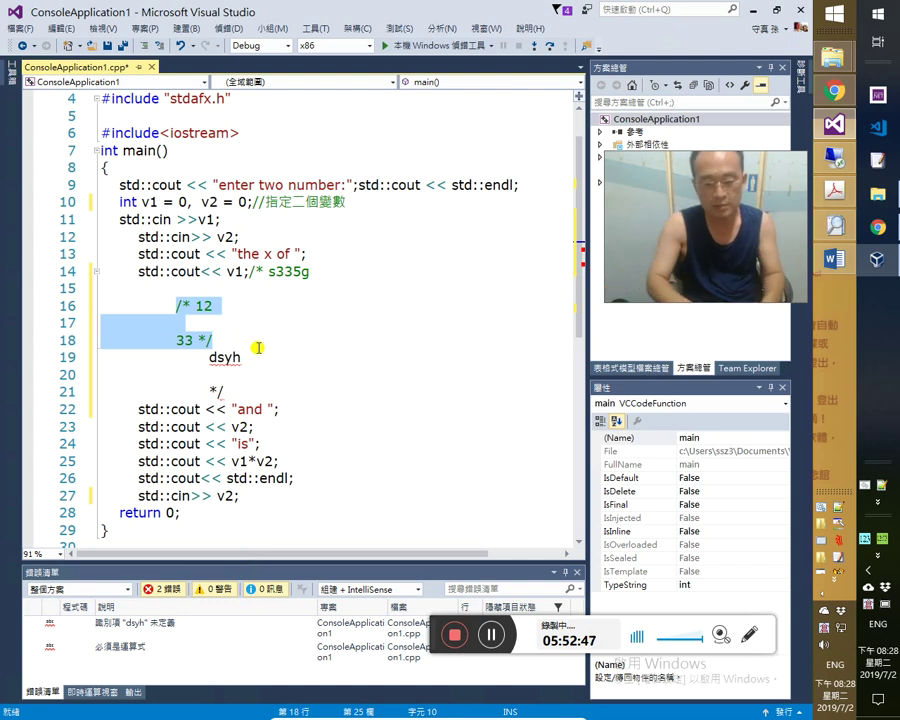
pyautogui.hotkey('ctrl', 'shift', 'l')
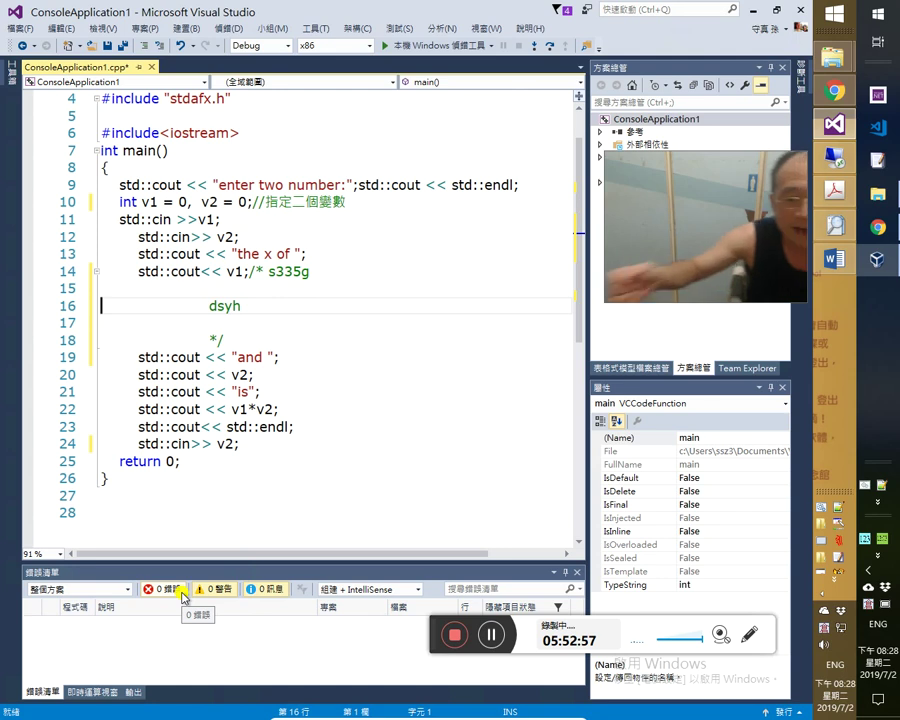
# Switch to C++ Primer in Chrome and translate the words "mysterious and confusing." in the Comment Pairs Do Not Nest section.
pyautogui.click(834, 91)
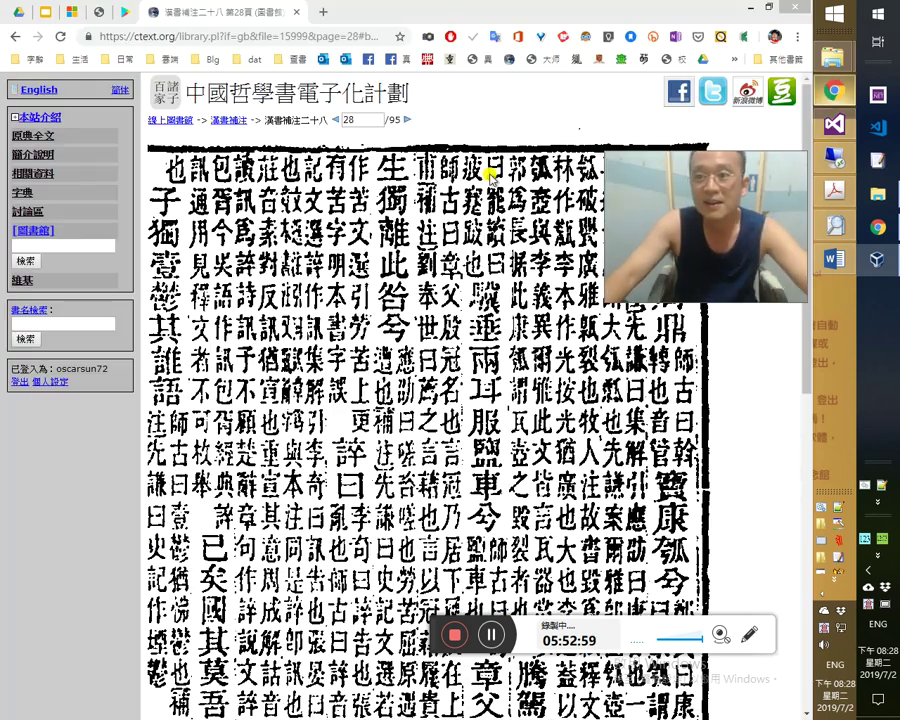
pyautogui.click(190, 10)
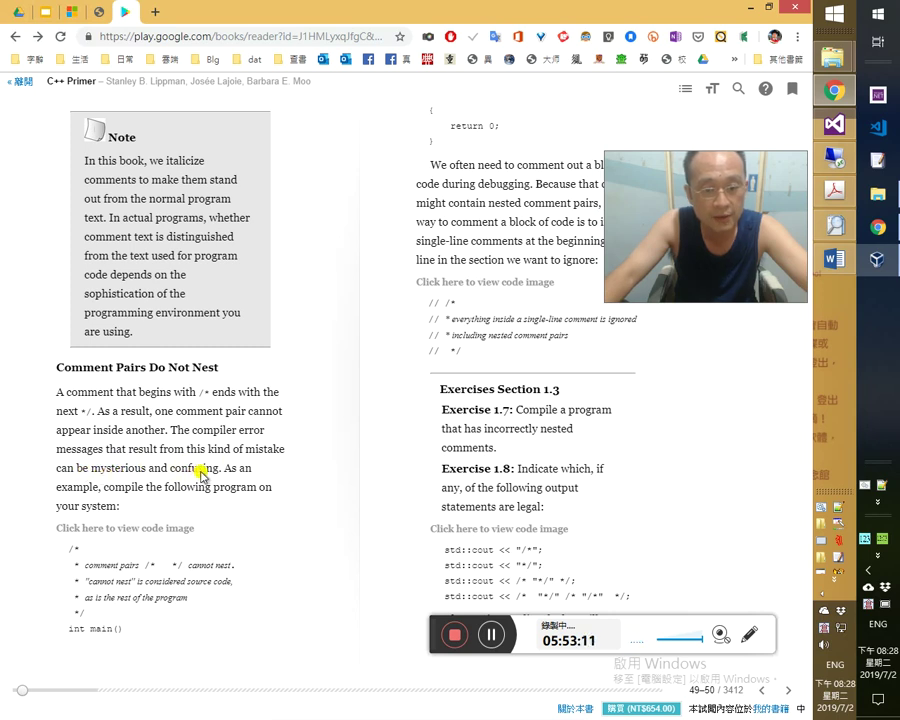
pyautogui.moveTo(88, 468); pyautogui.dragTo(218, 469)
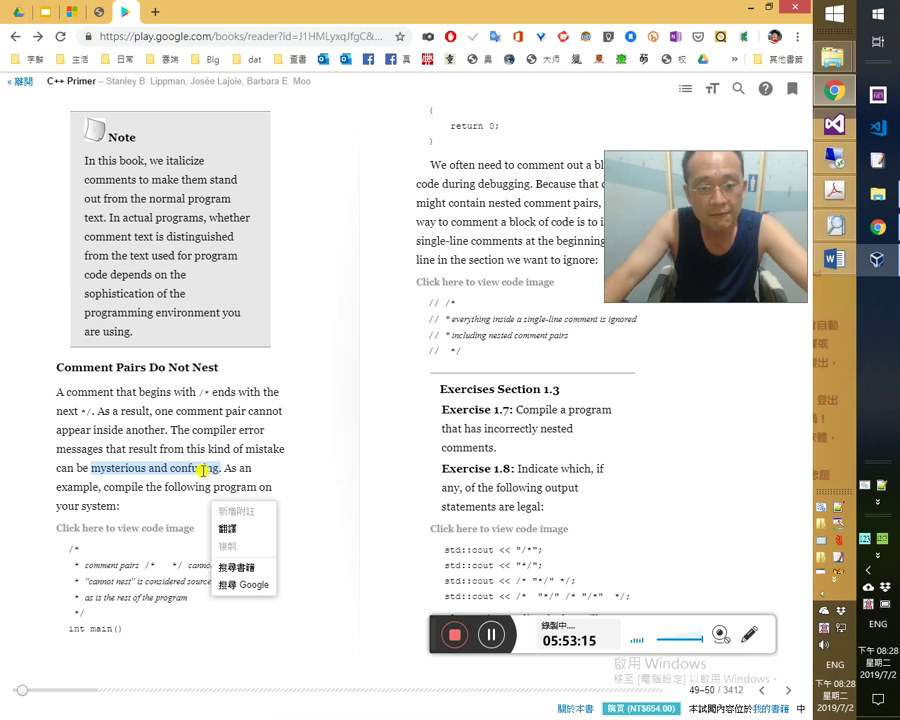
pyautogui.click(237, 526)
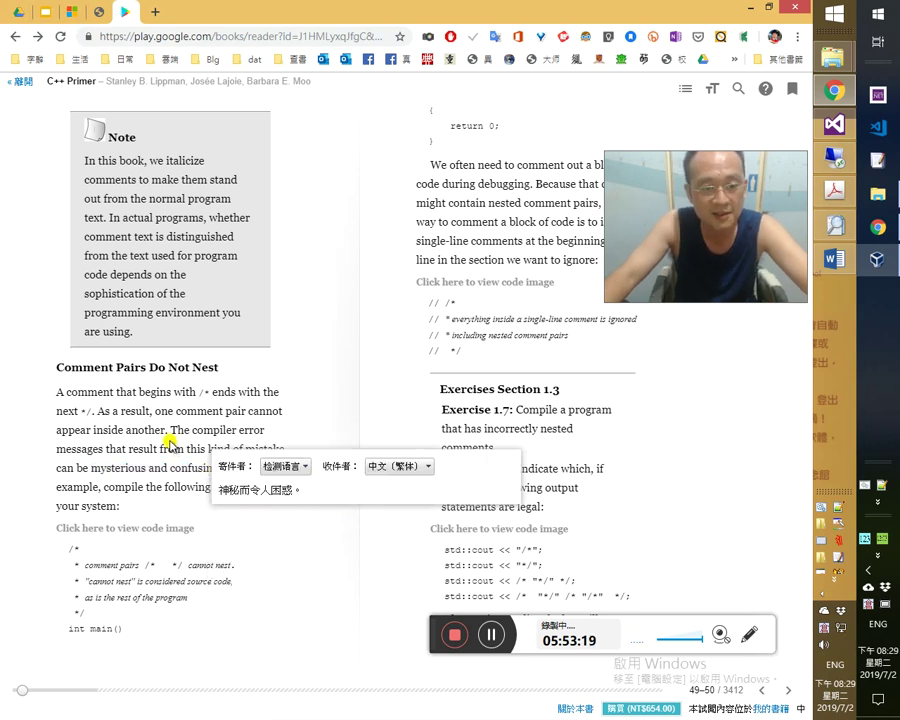
pyautogui.click(145, 458)
pyautogui.moveTo(90, 468); pyautogui.dragTo(219, 469)
pyautogui.rightClick(210, 504)
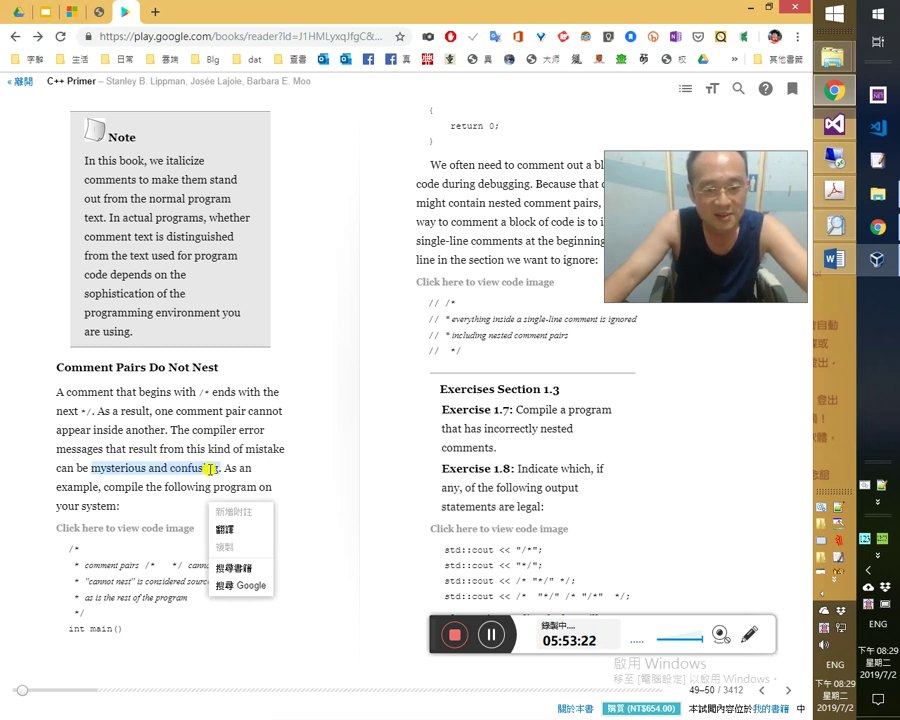
pyautogui.click(245, 586)
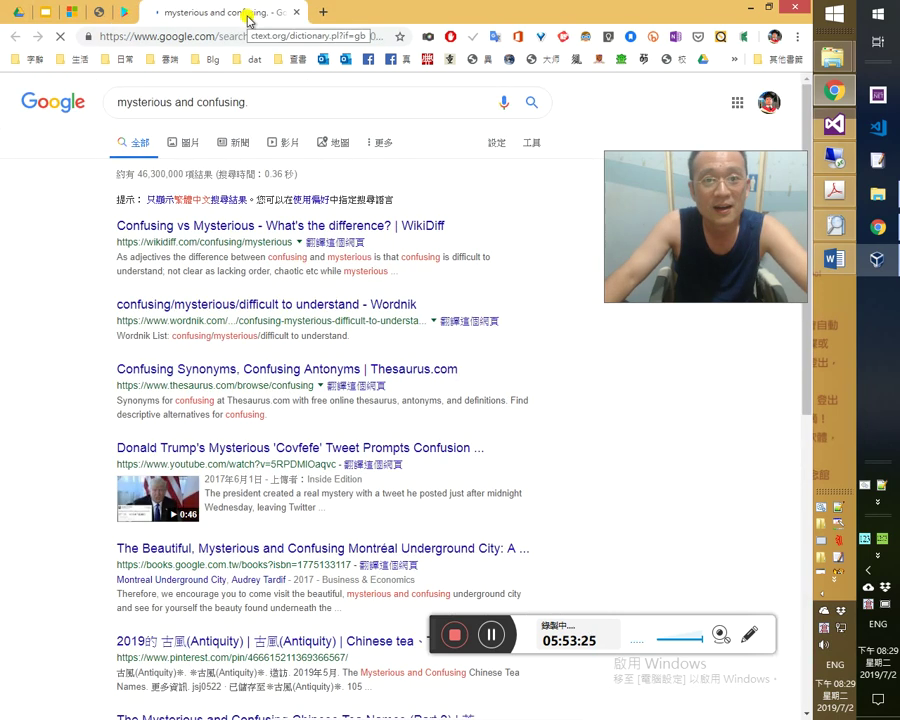
pyautogui.middleClick(233, 10)
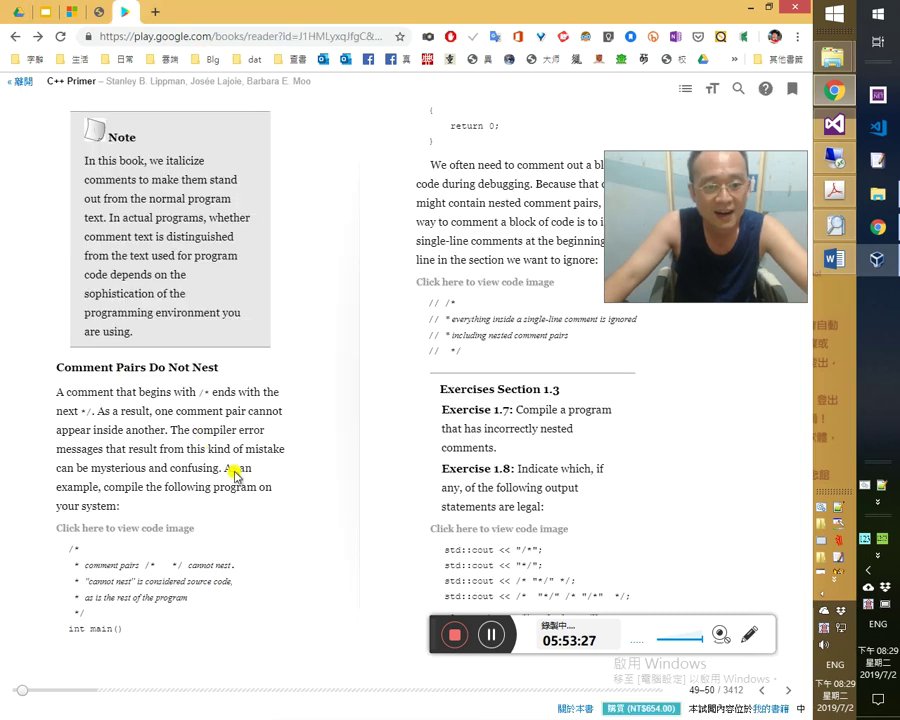
# Search Google for the book's phrase "mysterious and confusing." and copy the phrase from the search query.
pyautogui.moveTo(89, 469); pyautogui.dragTo(216, 470)
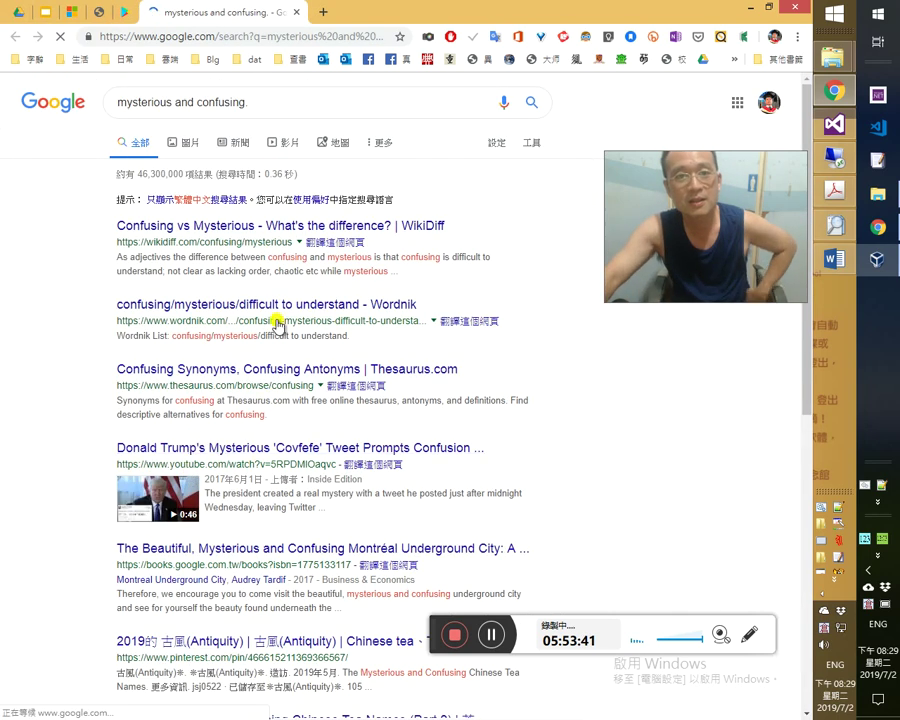
pyautogui.tripleClick(201, 93)
pyautogui.hotkey('ctrl', 'c')
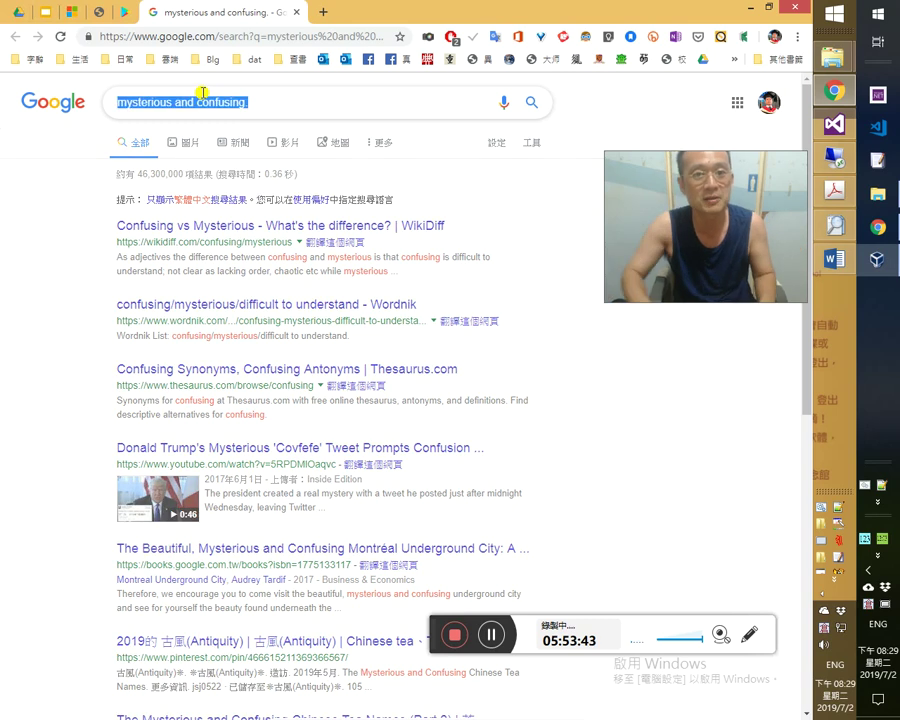
pyautogui.press('BackSpace')
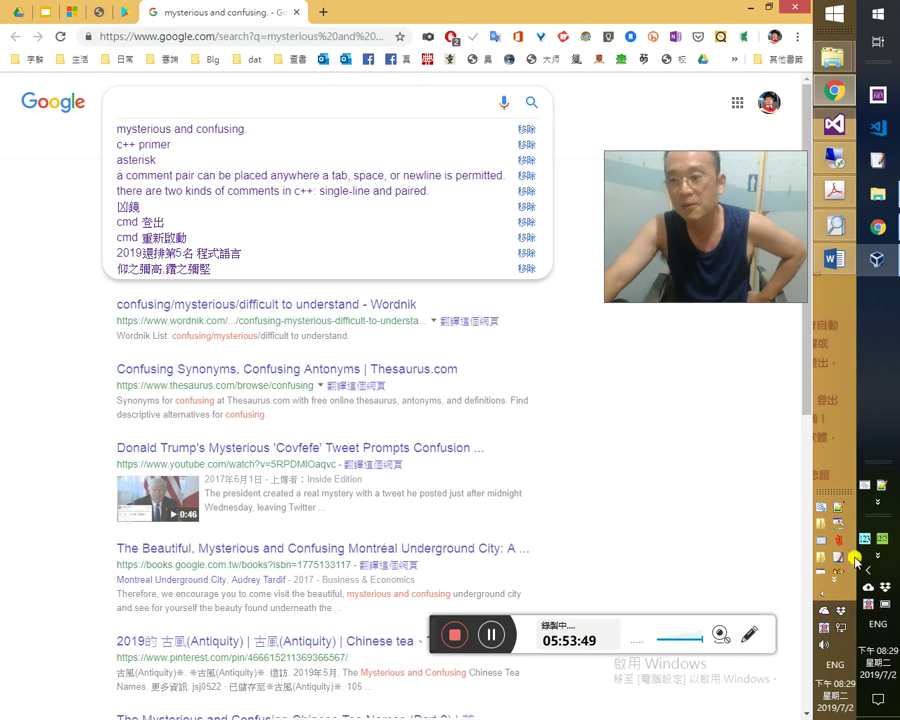
# Switch to the Word notes and add a second-level heading 頁10 directly below the 頁897 note about 成對 (paired).
pyautogui.click(834, 259)
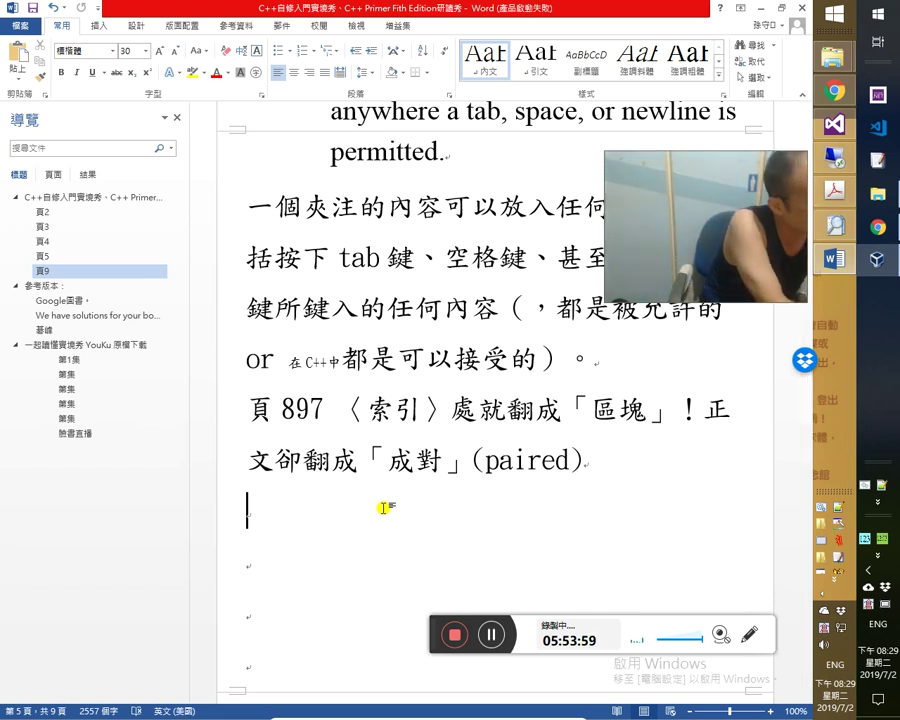
pyautogui.write('mc')
pyautogui.press('BackSpace')
pyautogui.press('BackSpace')
pyautogui.press('BackSpace')
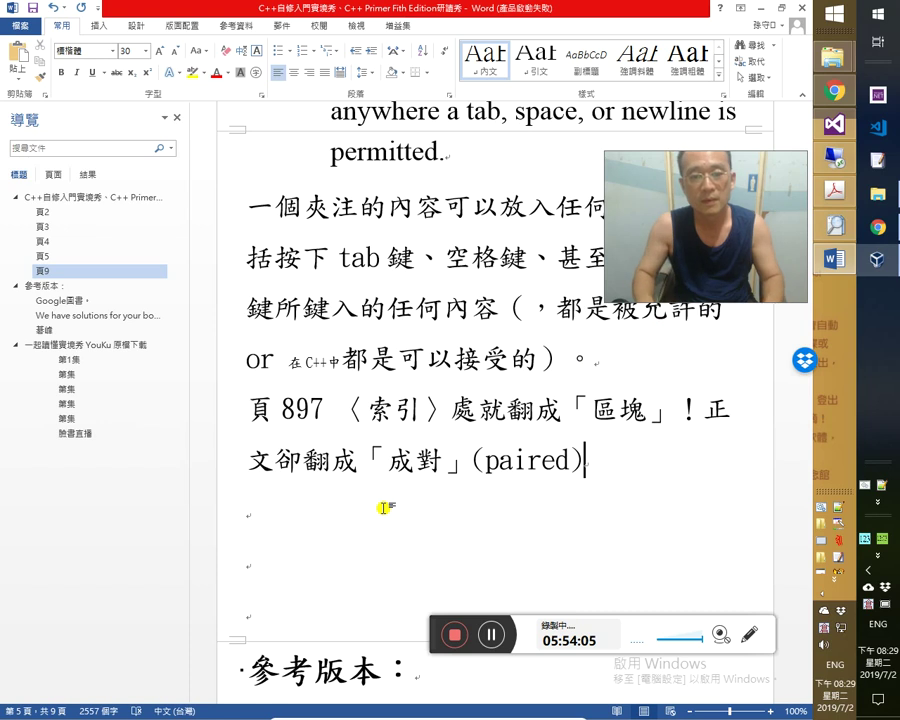
pyautogui.press('Return')
pyautogui.write('頁 10')
pyautogui.hotkey('ctrl', 'alt', '2')
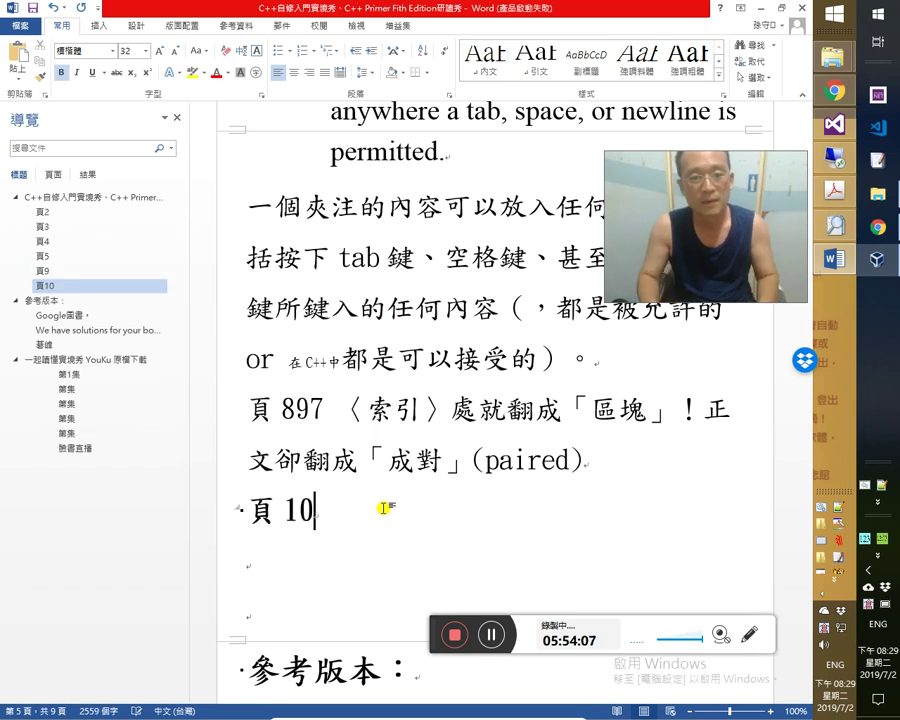
pyautogui.press('Return')
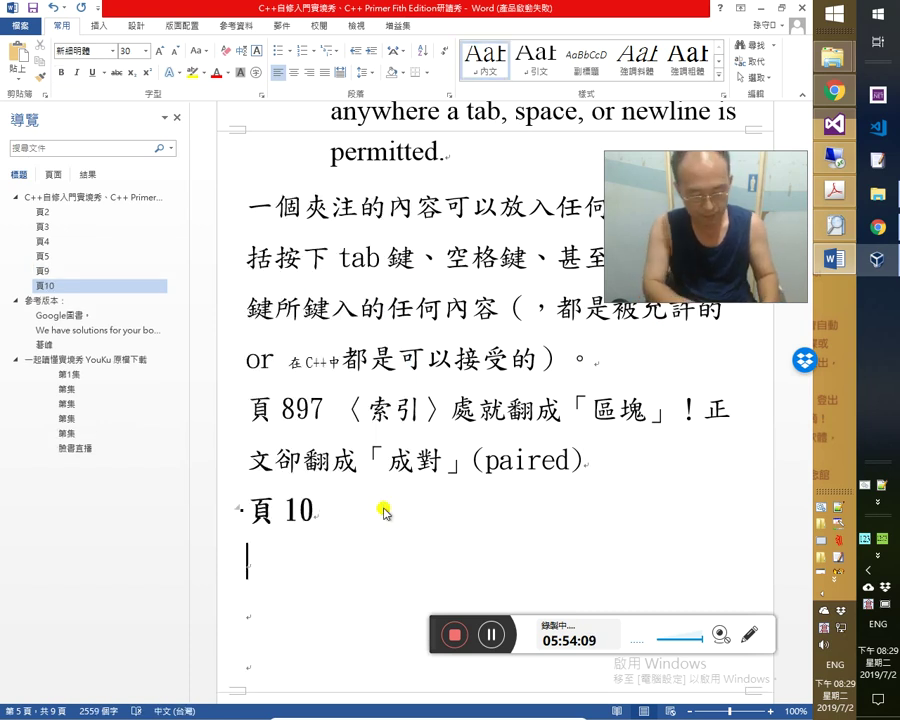
# Paste "mysterious and confusing" as a quotation under 頁10, without its period, and append the translation （令人費解）.
pyautogui.hotkey('ctrl', 'v')
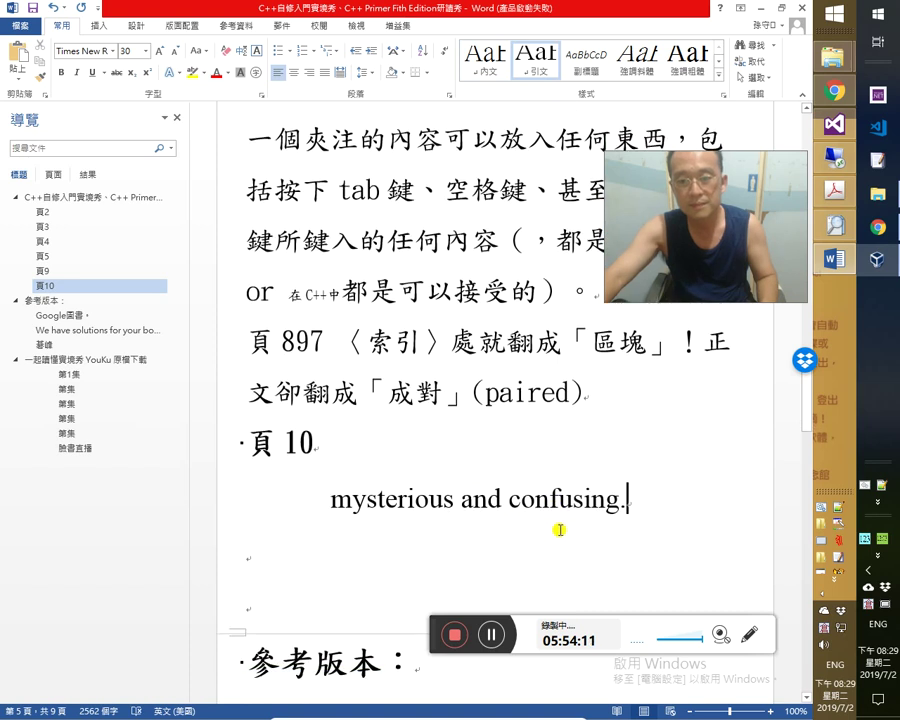
pyautogui.press('Down')
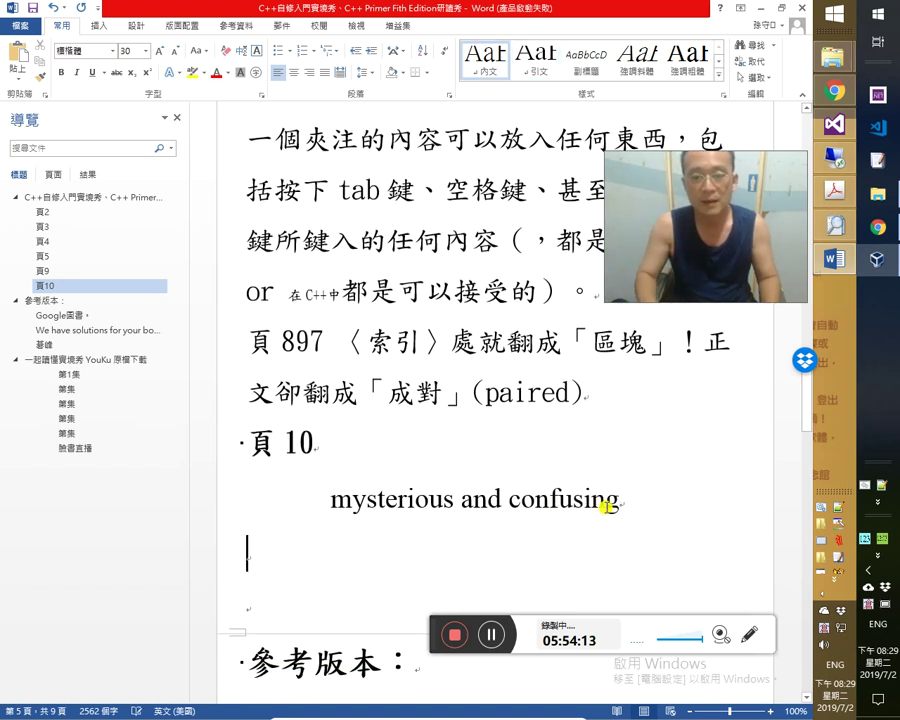
pyautogui.click(604, 507)
pyautogui.write('（')
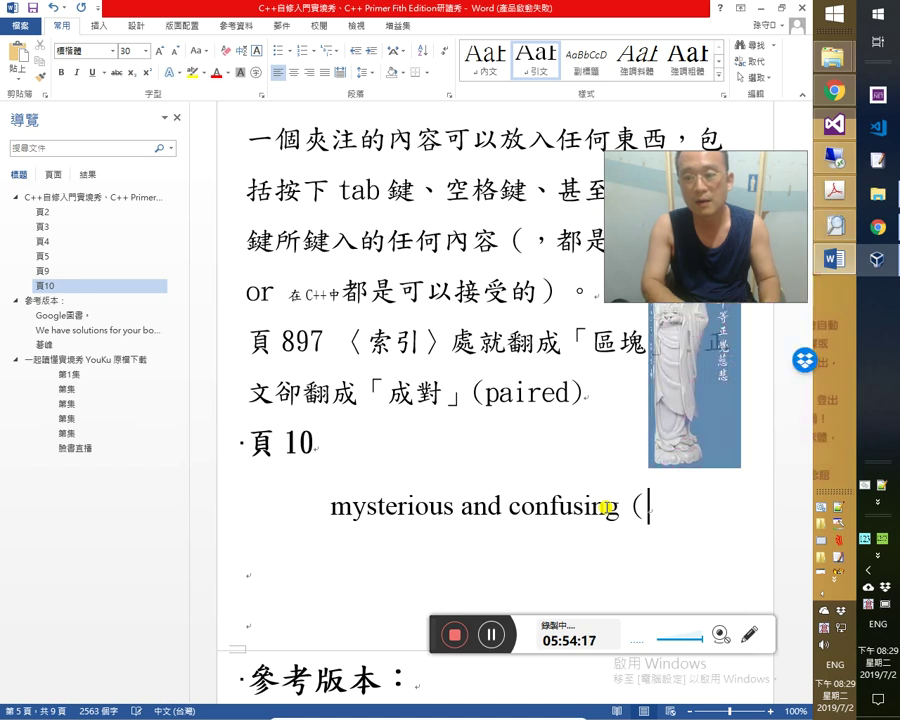
pyautogui.write('令人北門鎖鑰')
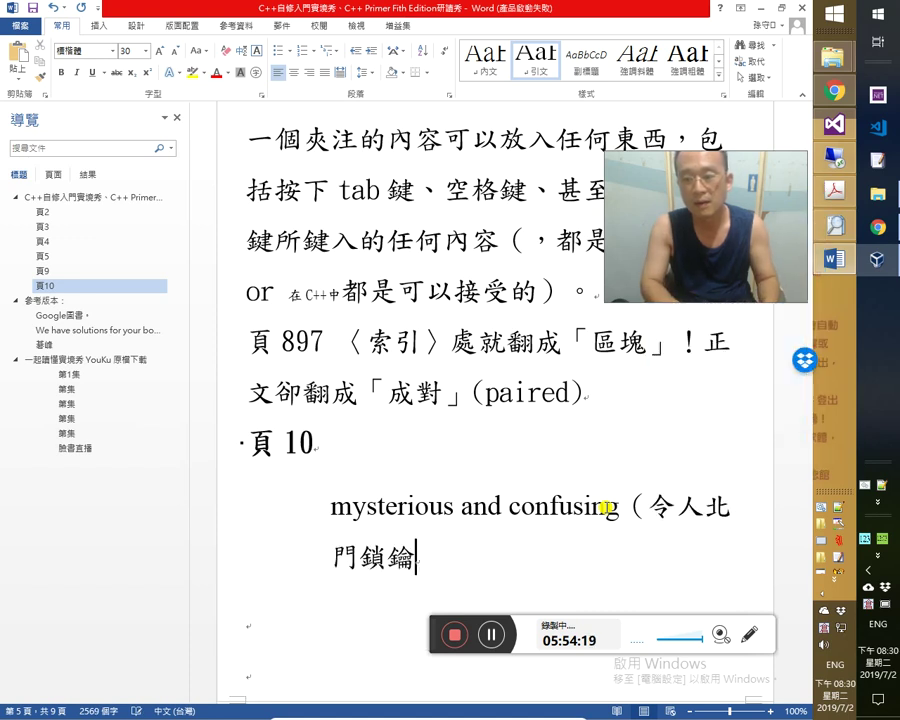
pyautogui.hotkey('shift', 'Left')
pyautogui.hotkey('shift', 'Left')
pyautogui.hotkey('shift', 'Left')
pyautogui.hotkey('shift', 'Left')
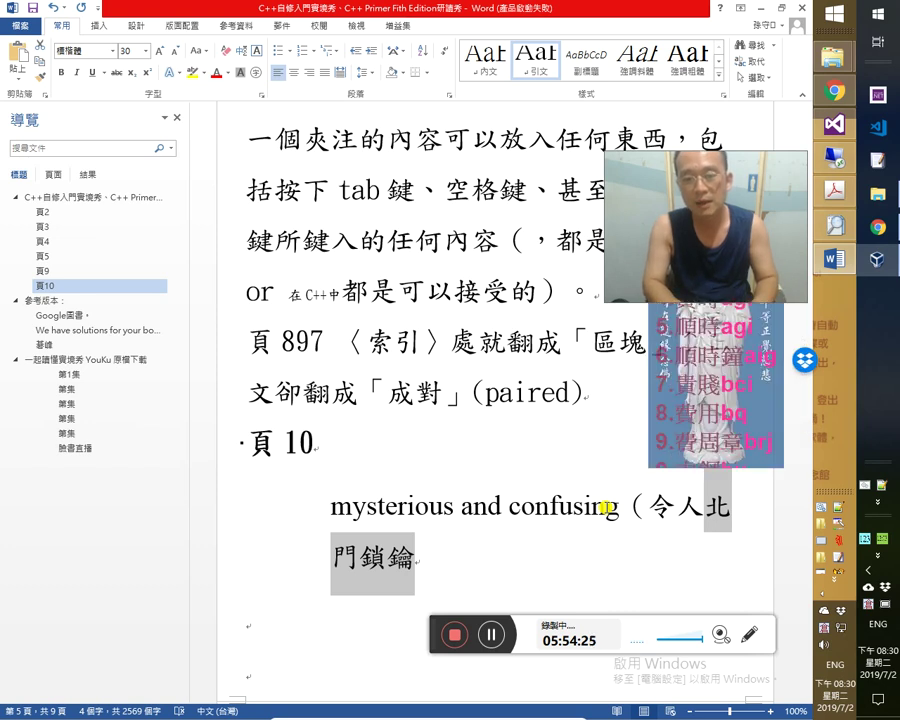
pyautogui.write('費解')
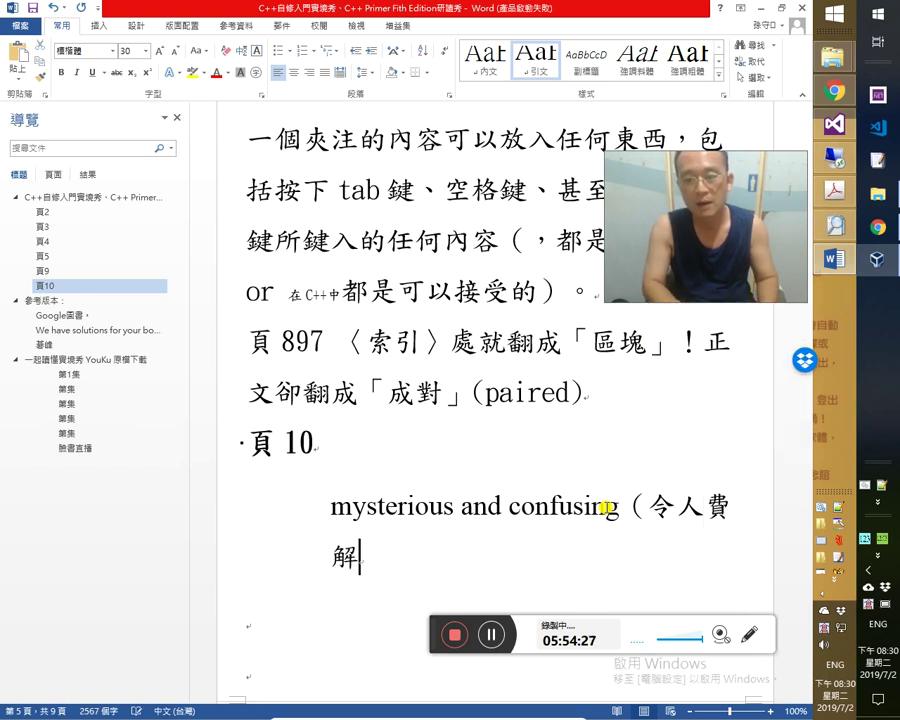
# Copy 令人費解 from the note and search for it in Notepad++, starting from the cj5-ftzk.txt input-method dictionary.
pyautogui.hotkey('shift', 'Left')
pyautogui.hotkey('shift', 'Left')
pyautogui.hotkey('shift', 'Left')
pyautogui.hotkey('shift', 'Left')
pyautogui.hotkey('ctrl', 'c')
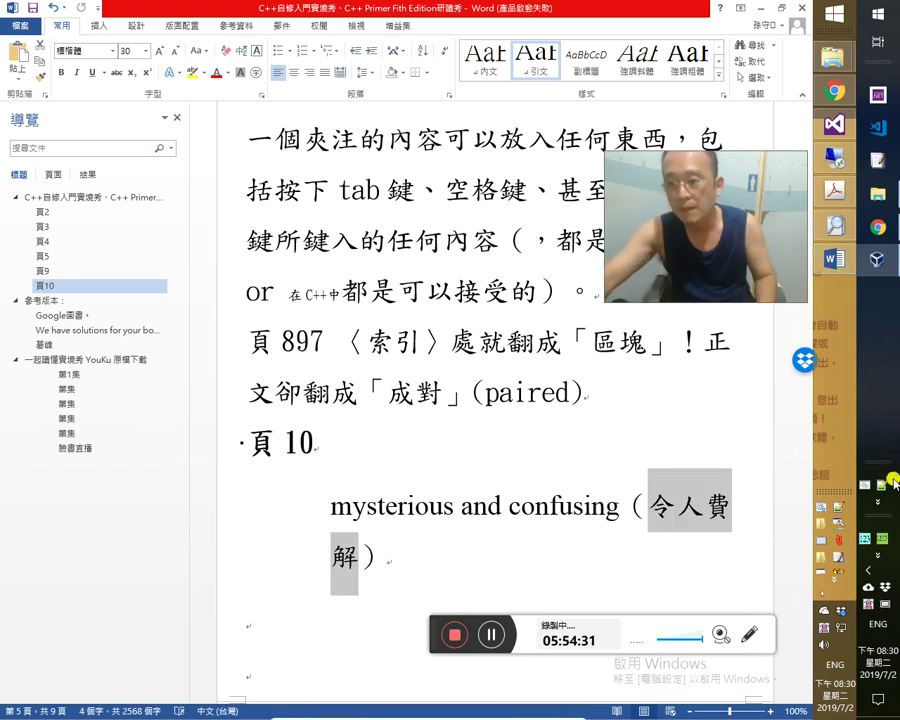
pyautogui.click(550, 372)
pyautogui.hotkey('alt', 'Tab')
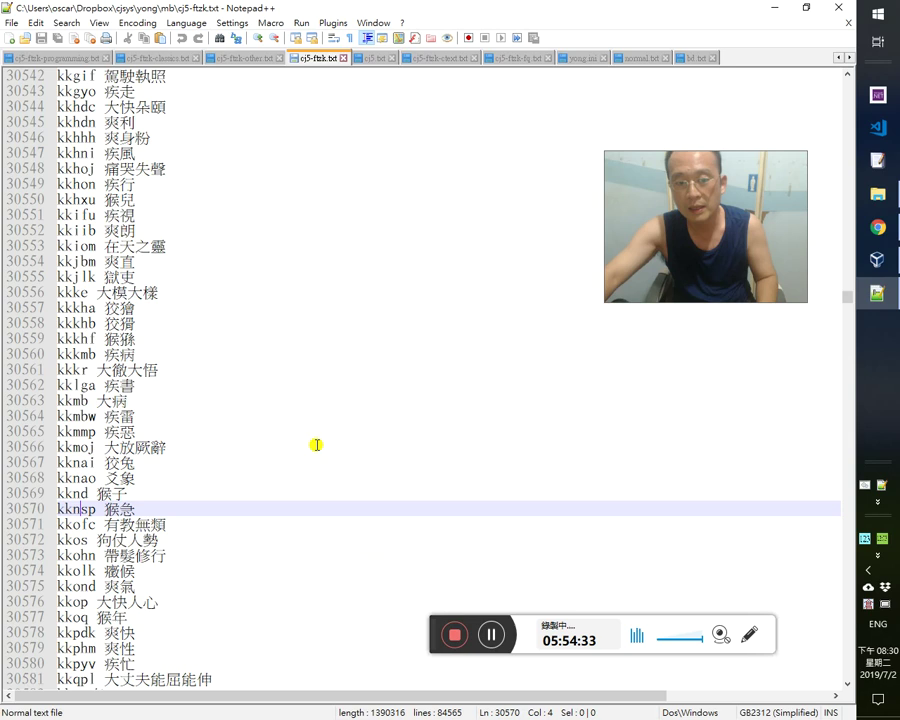
pyautogui.hotkey('ctrl', 'f')
pyautogui.press('Return')
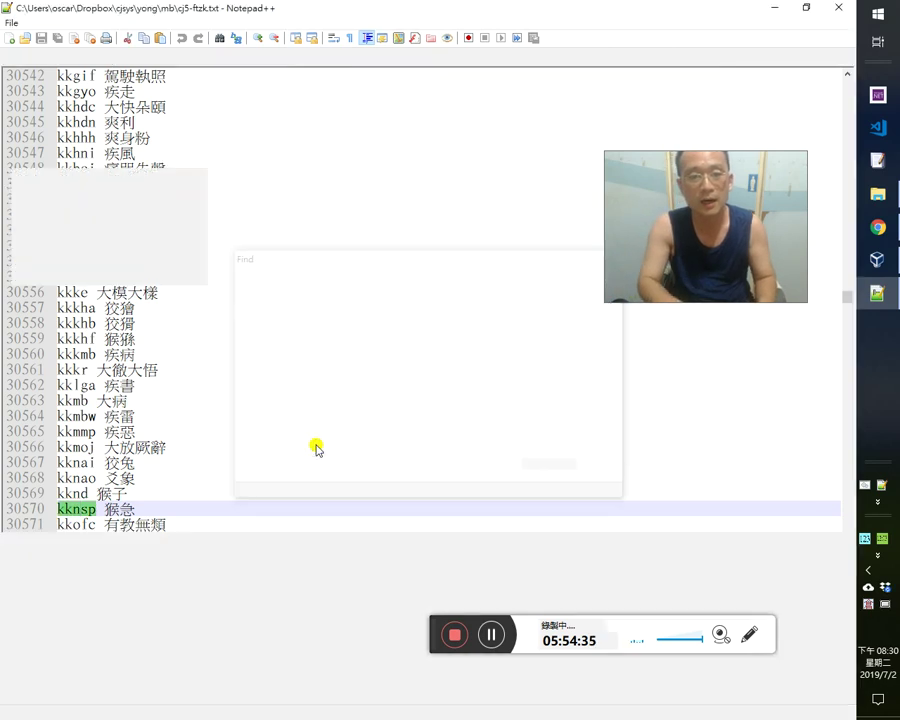
# Add the entry "oolcq 令人費解" on a new line at the end of cj5-ftzk.txt, save the file and switch back to Word.
pyautogui.press('Escape')
pyautogui.hotkey('ctrl', 'End')
pyautogui.press('Return')
pyautogui.hotkey('ctrl', 'v')
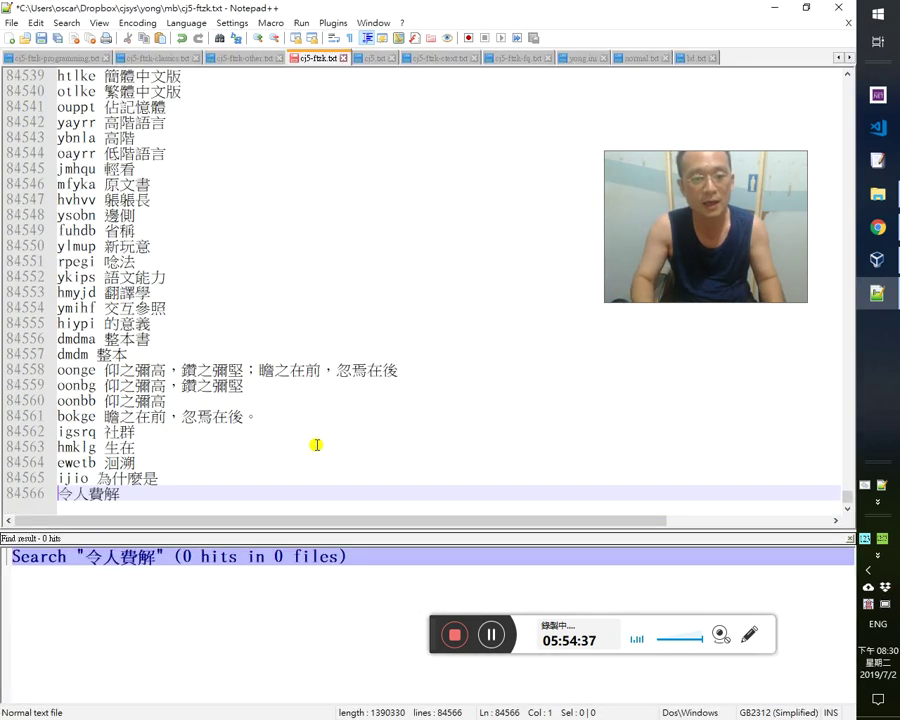
pyautogui.write('ooo')
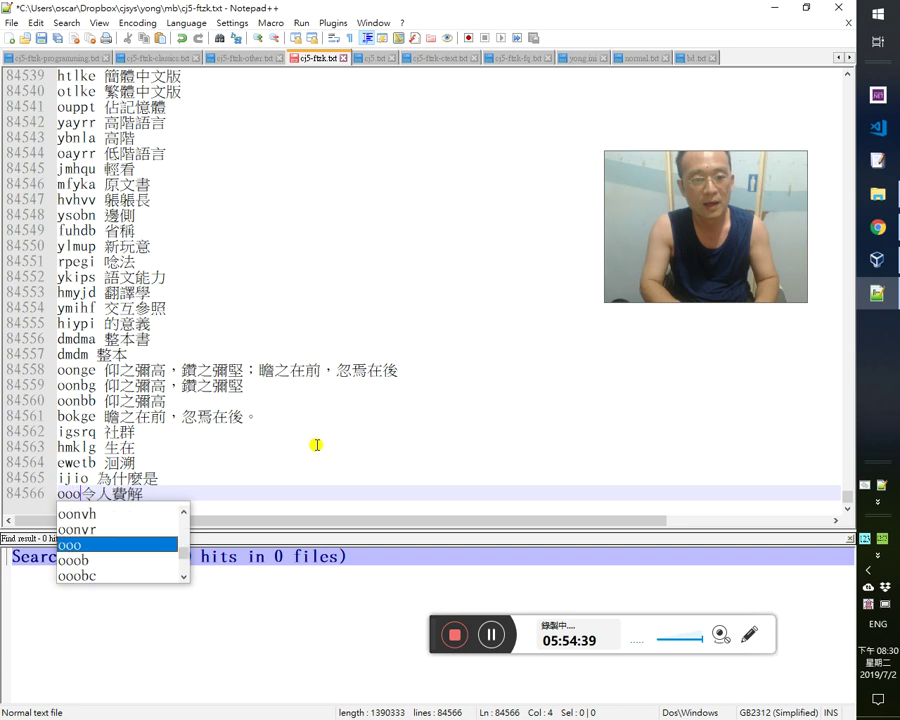
pyautogui.press('BackSpace')
pyautogui.write('lcq')
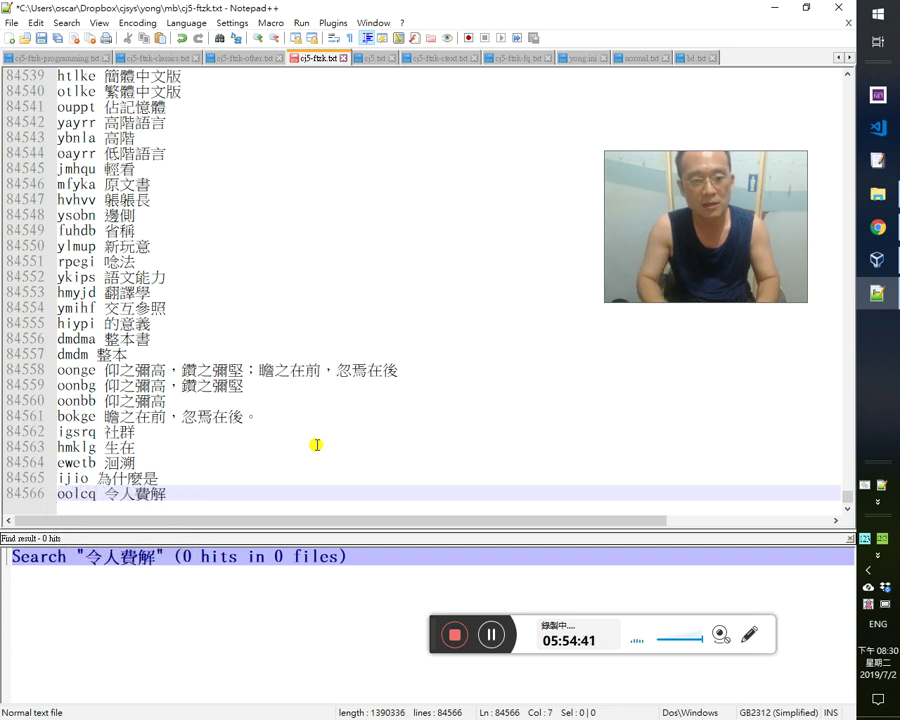
pyautogui.hotkey('ctrl', 's')
pyautogui.hotkey('alt', 'Tab')
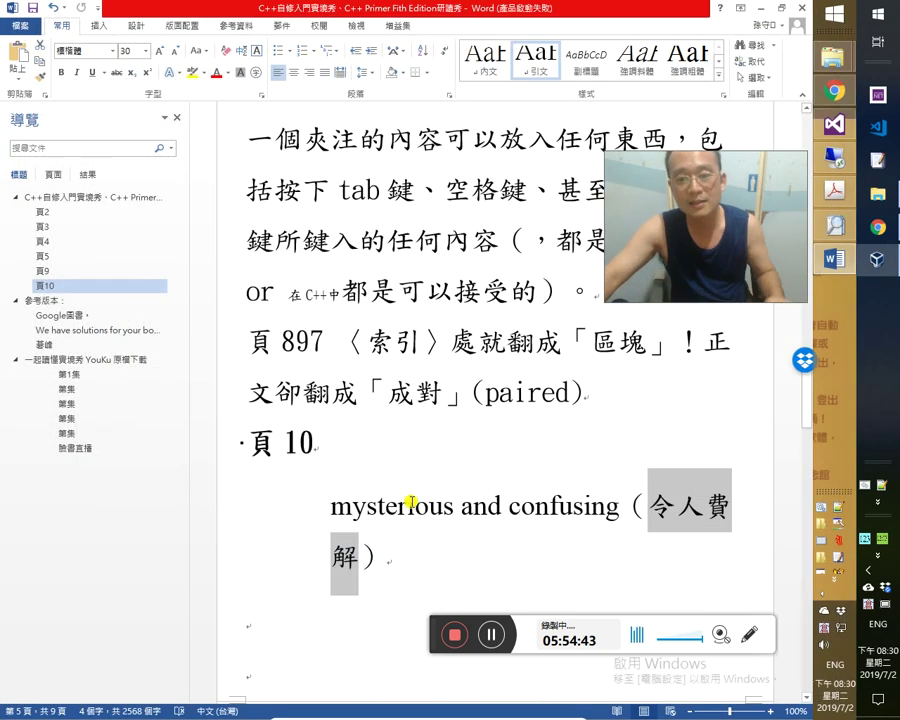
pyautogui.click(398, 503)
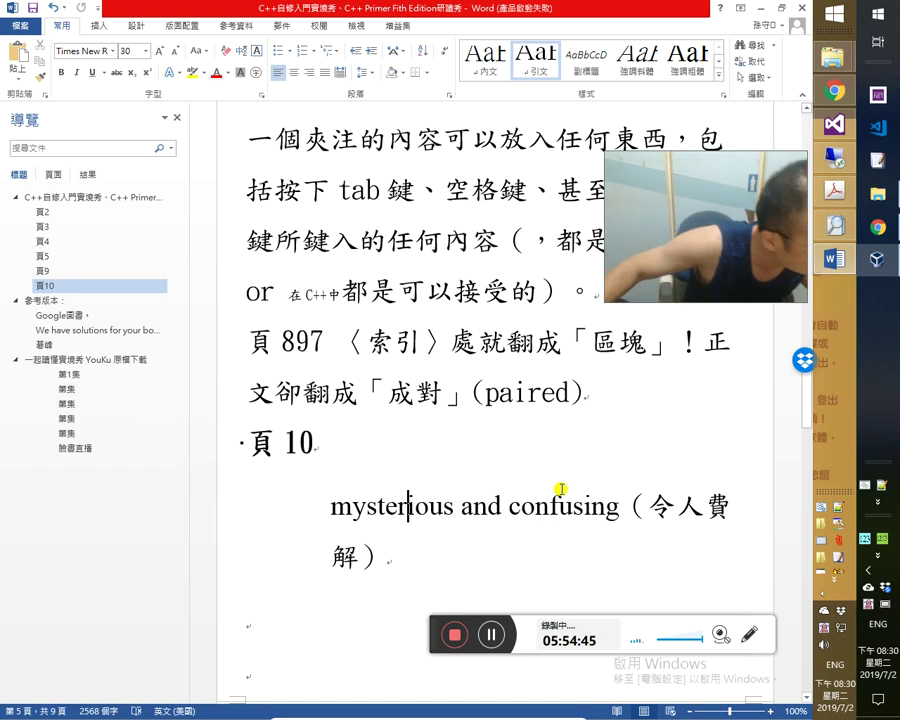